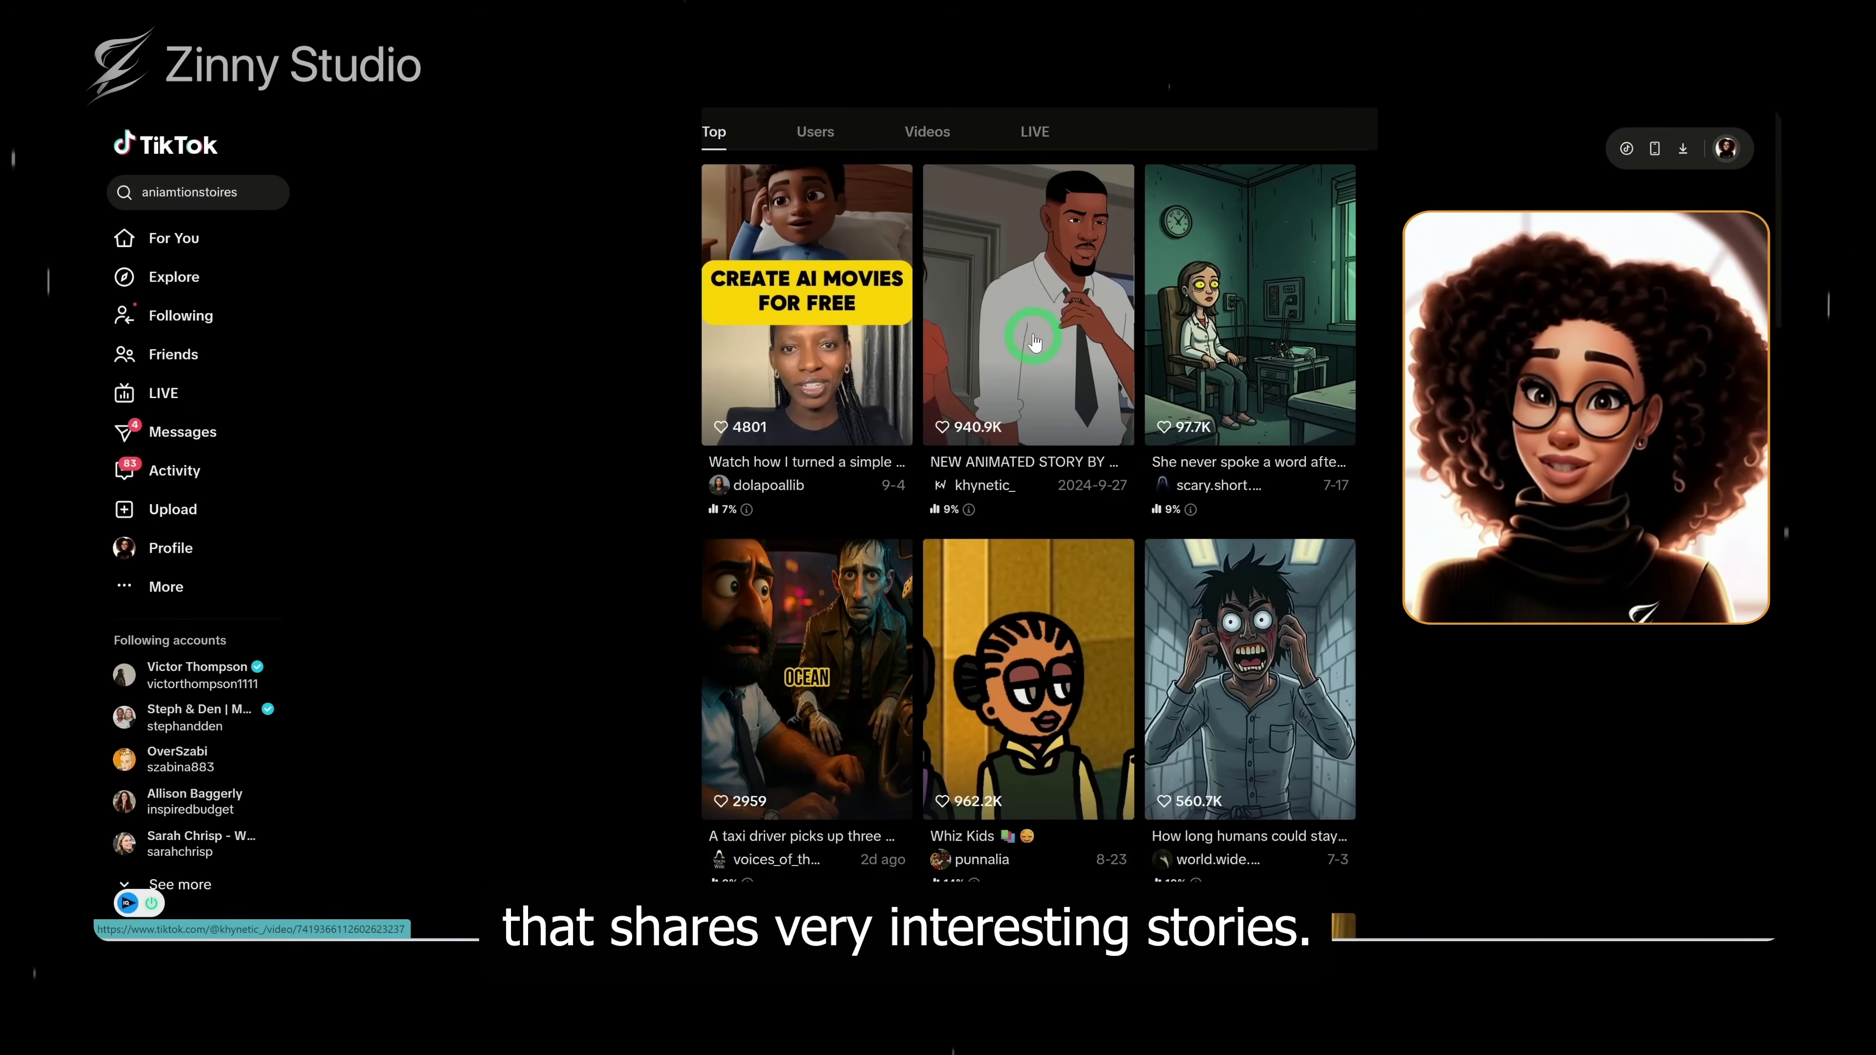
Open the "NEW ANIMATED STORY" video from the TikTok search results.
click(1049, 327)
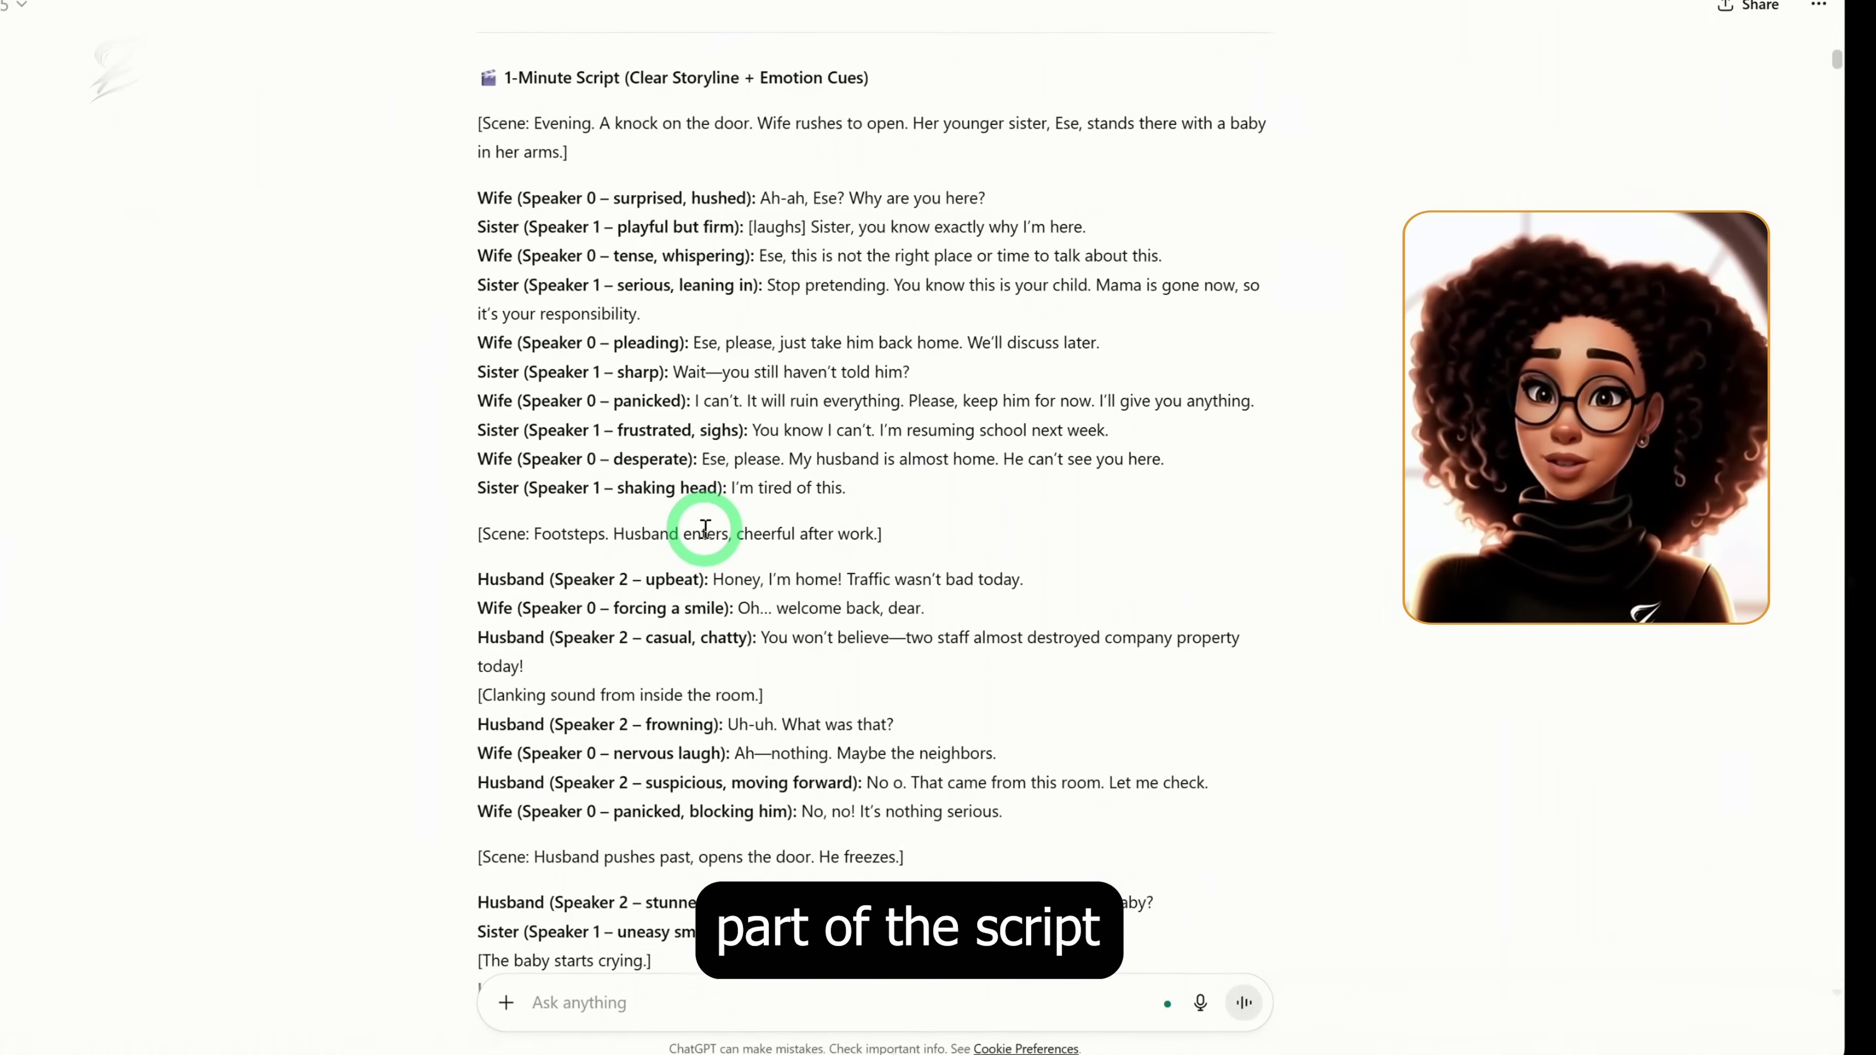
Switch to ChatGPT and review the one-minute script drafts, including the scenes, dialogue and emotion cues.
scroll(613, 528, up, 4)
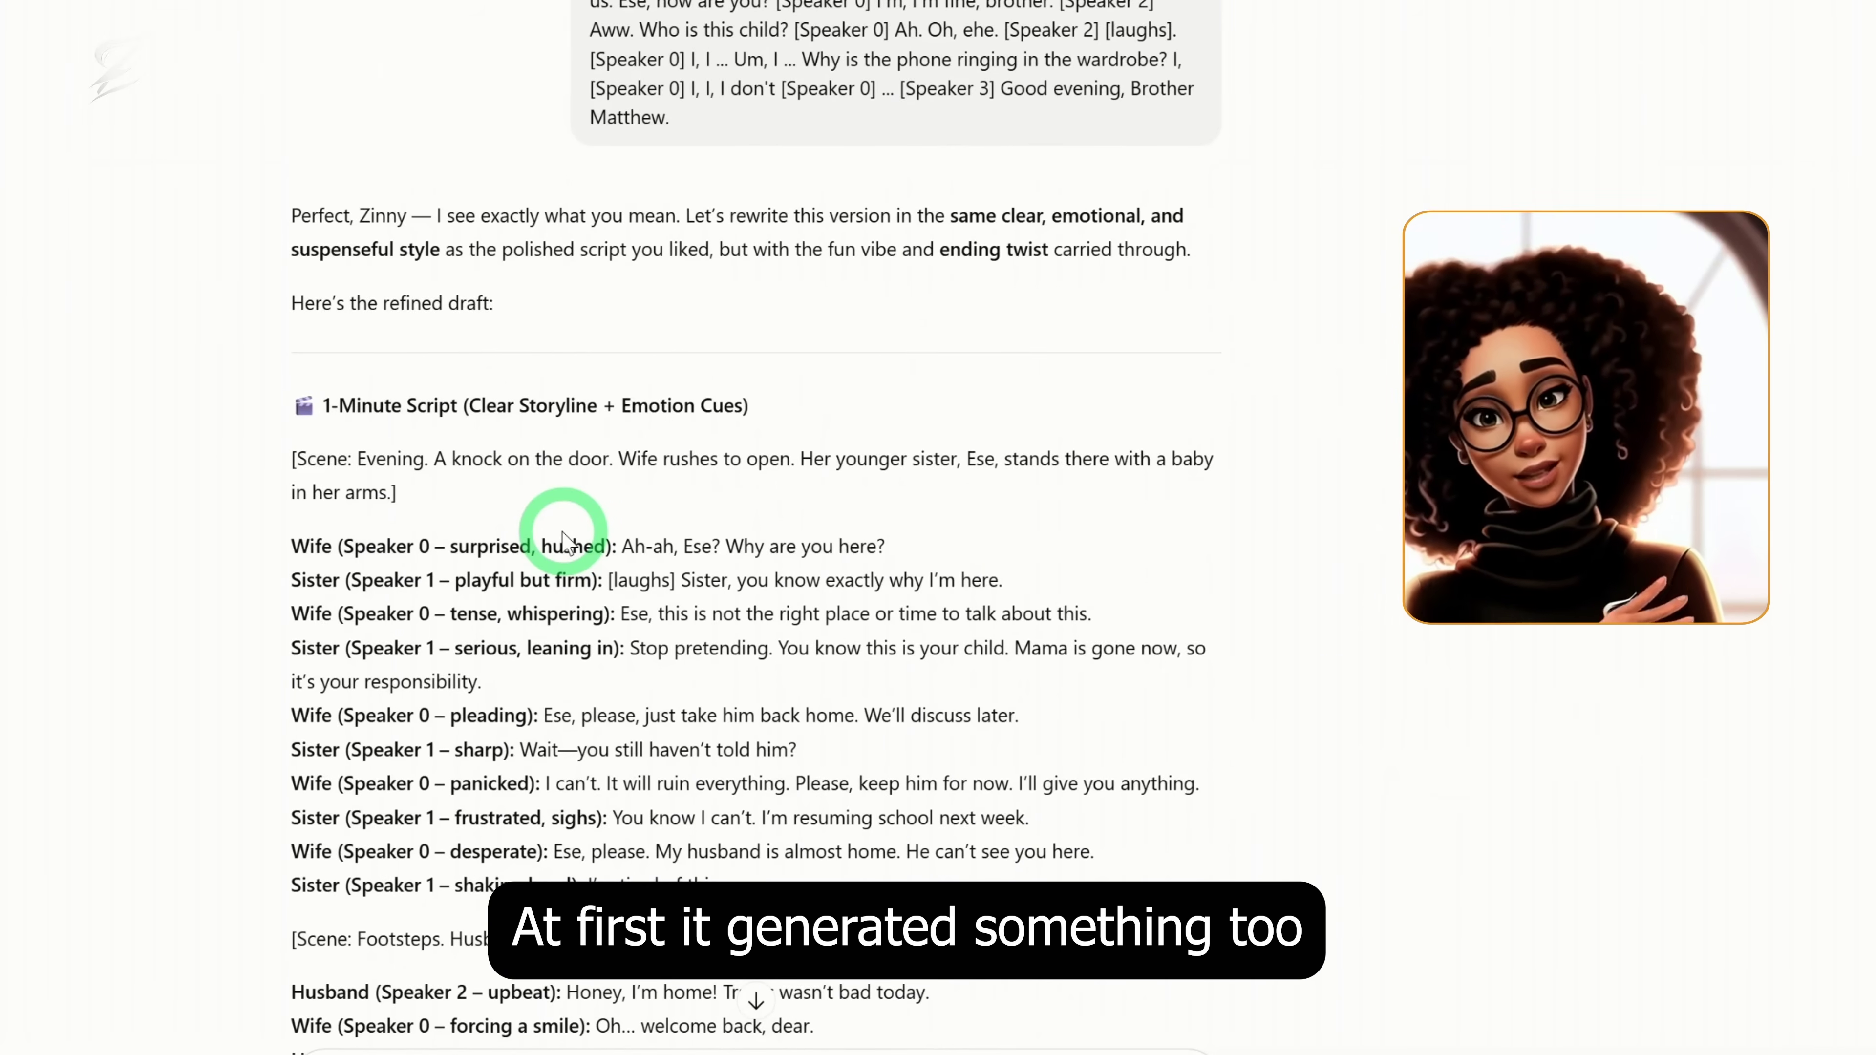
scroll(568, 539, down, 3)
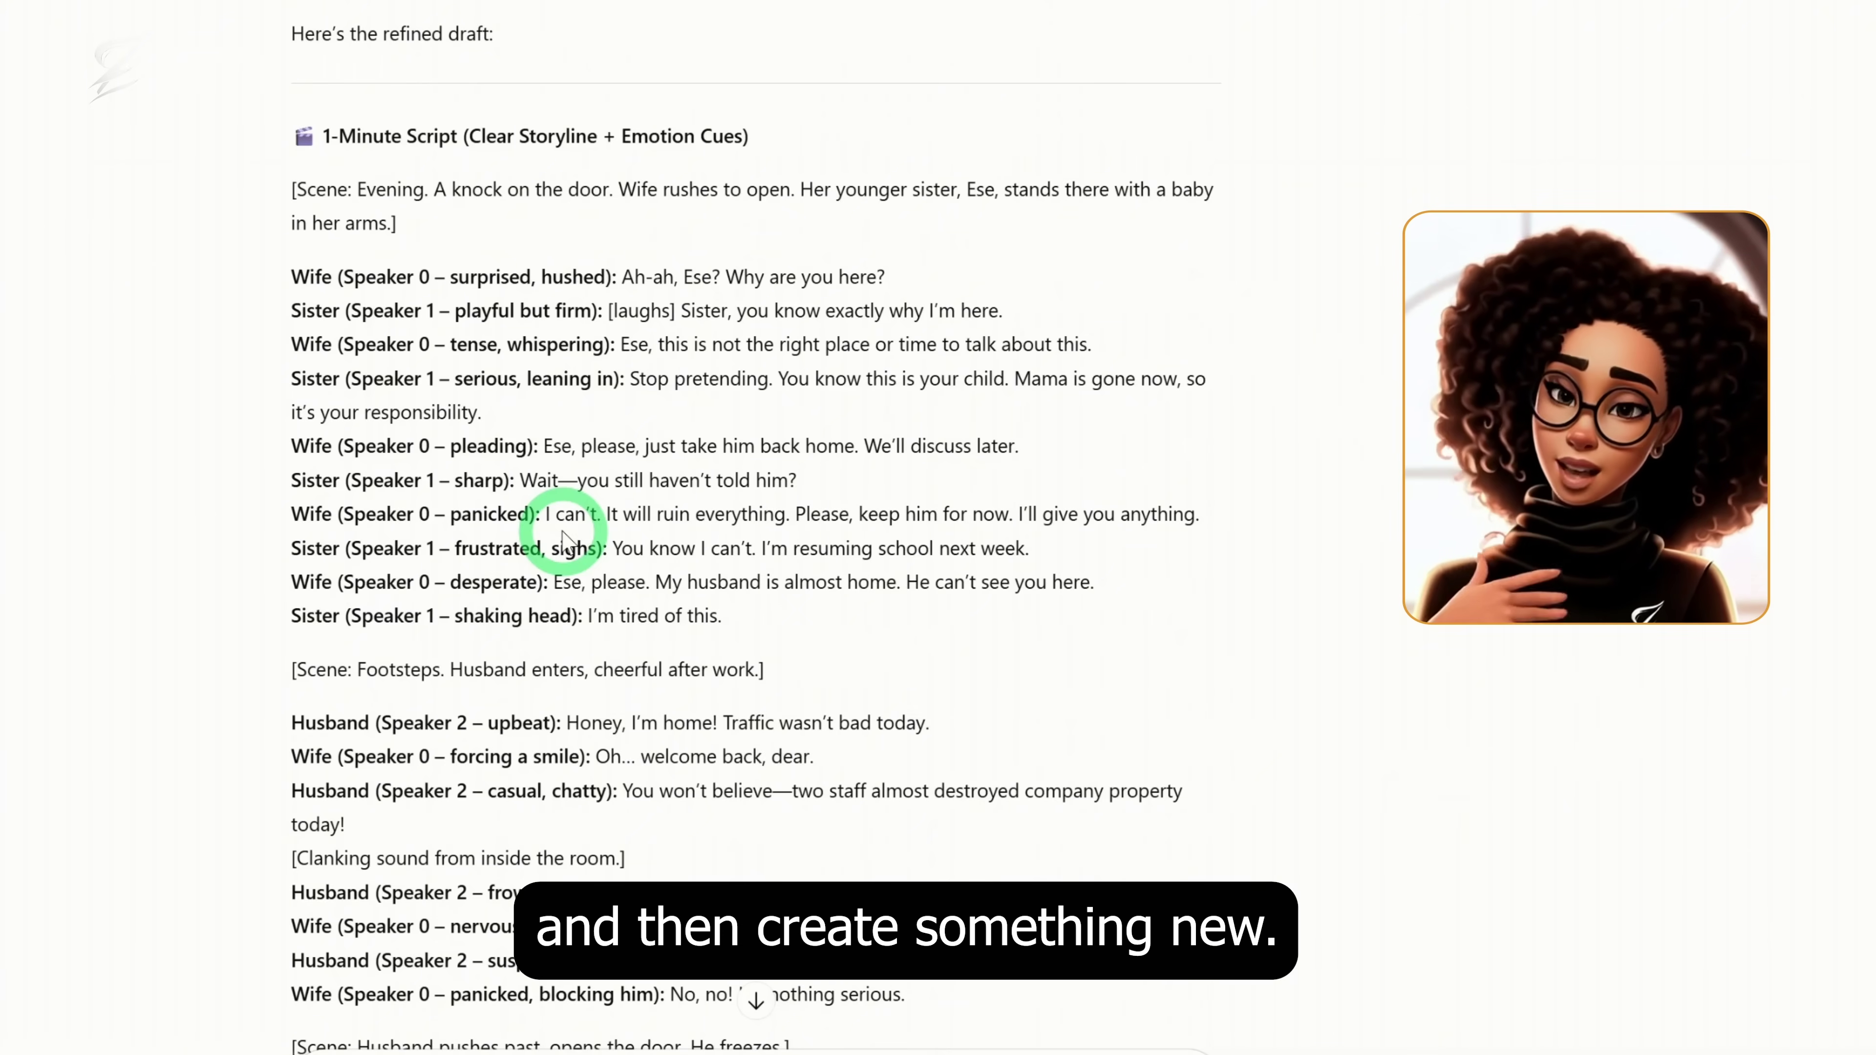
scroll(548, 543, down, 20)
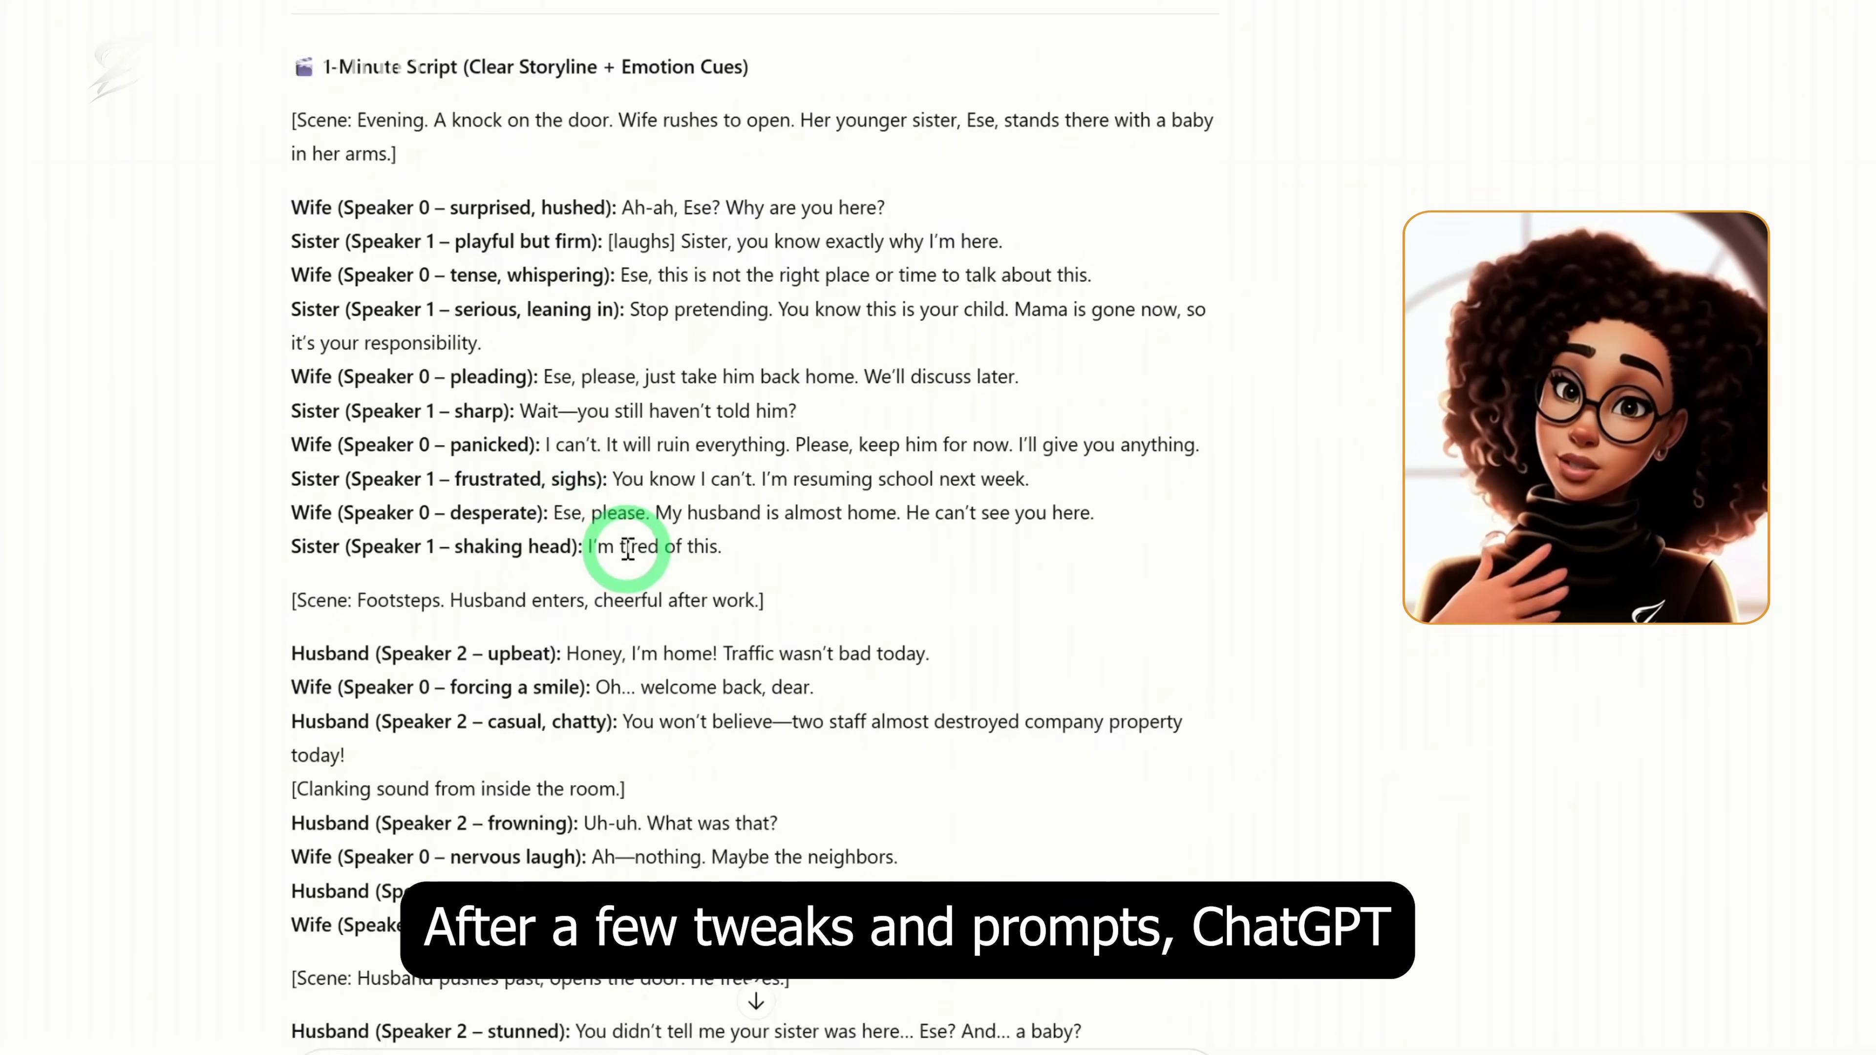
scroll(768, 537, down, 15)
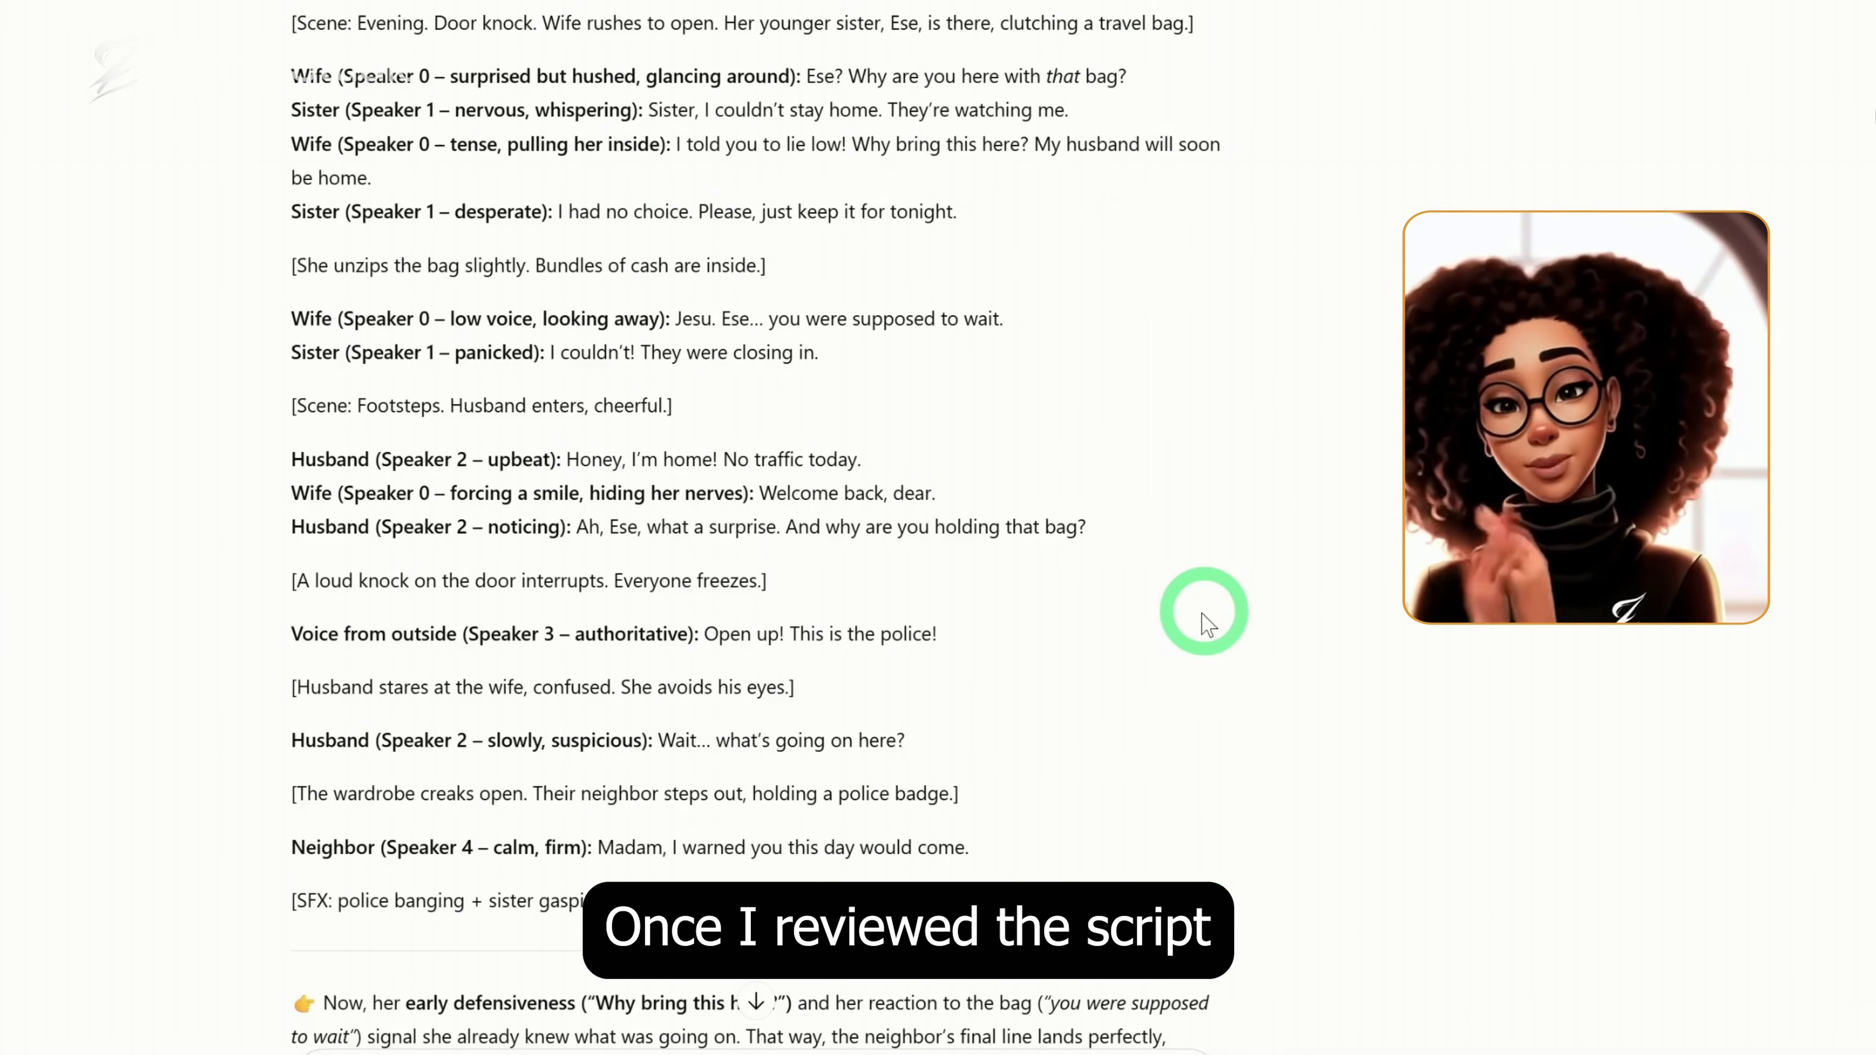
scroll(1204, 625, down, 12)
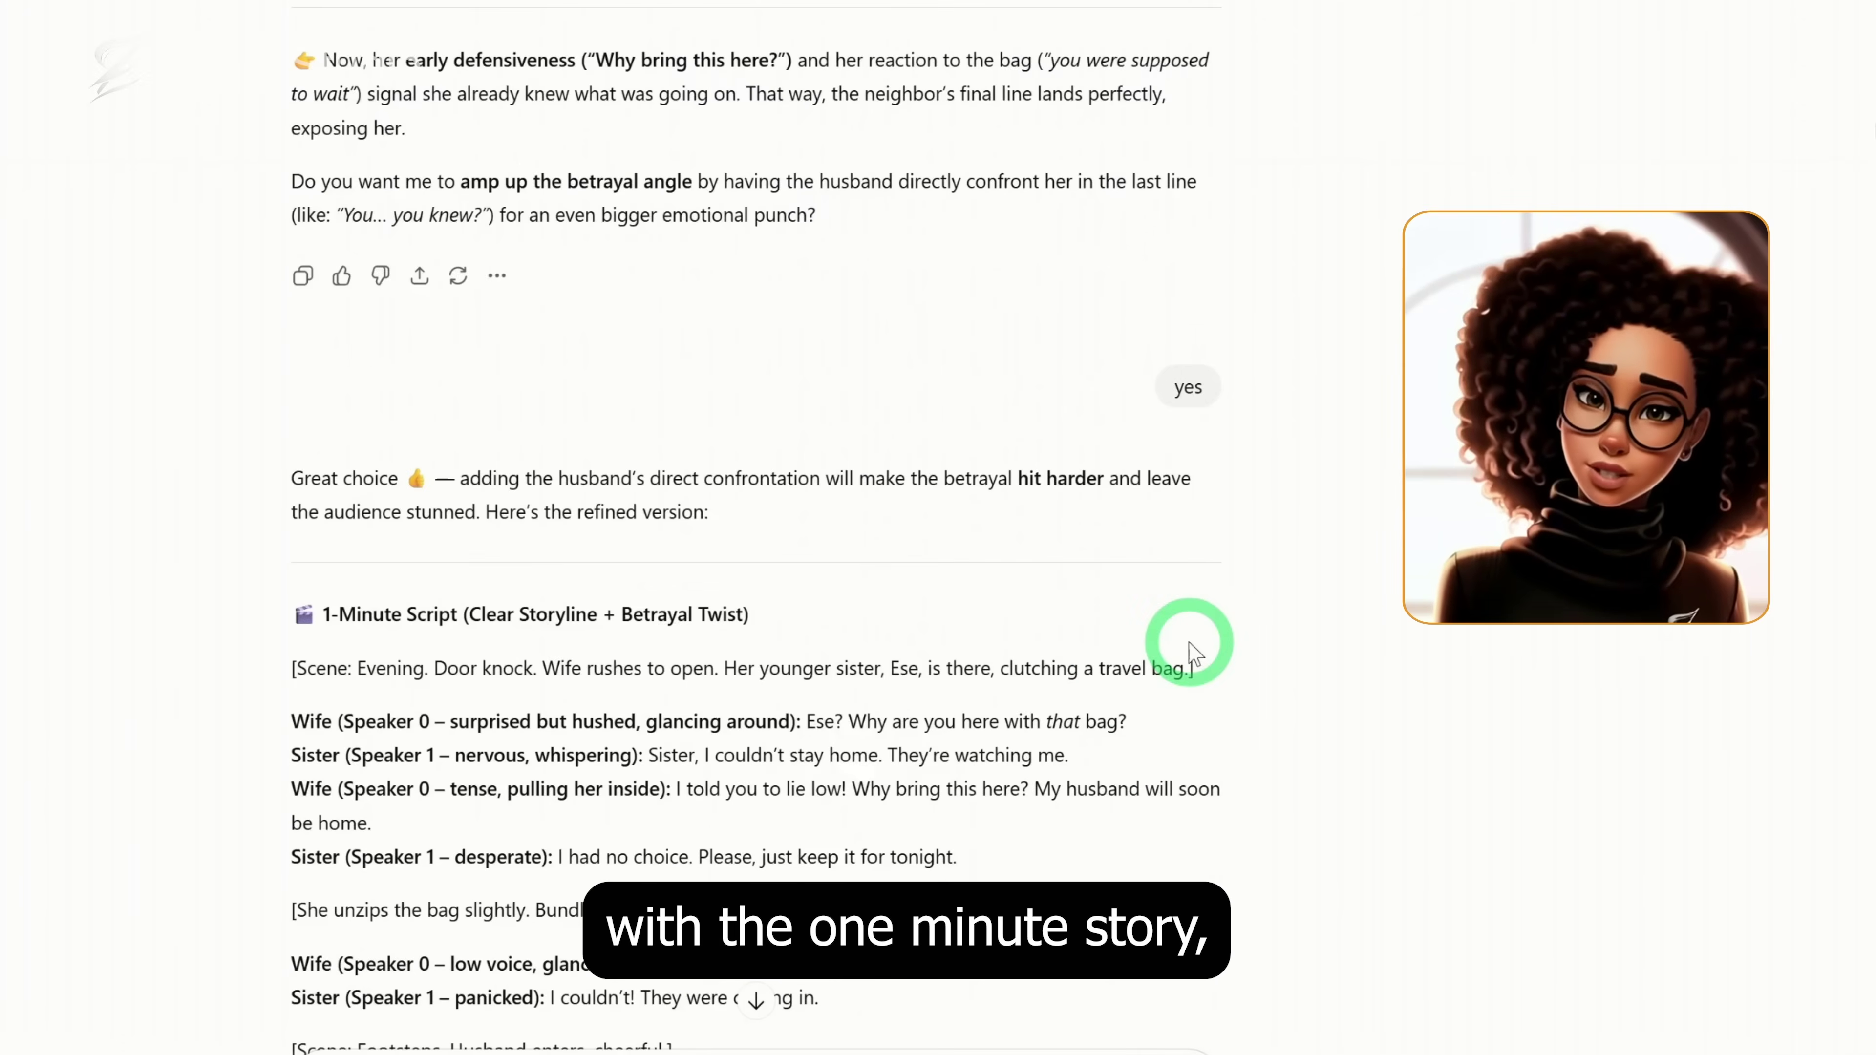
Examine the scene-by-scene image breakdown for the storyboard and the sound effects suggested for each image.
scroll(1194, 654, down, 10)
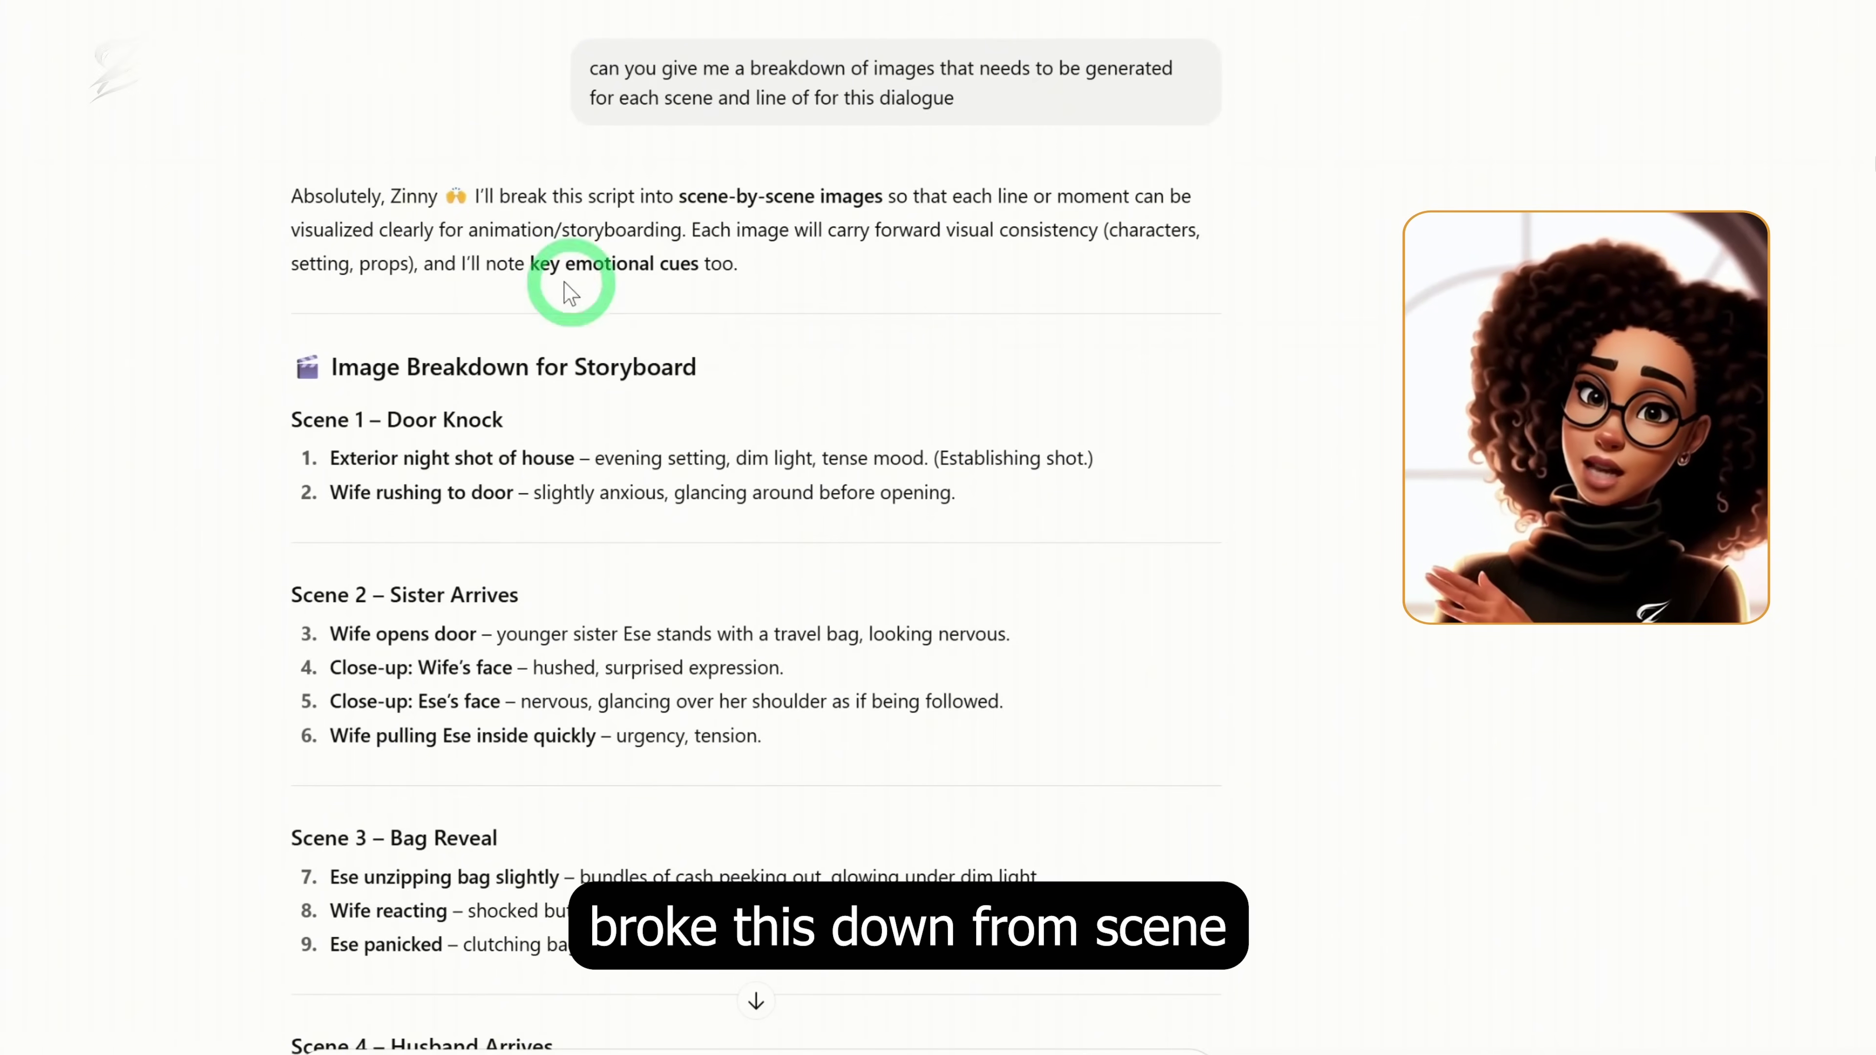
scroll(536, 599, down, 20)
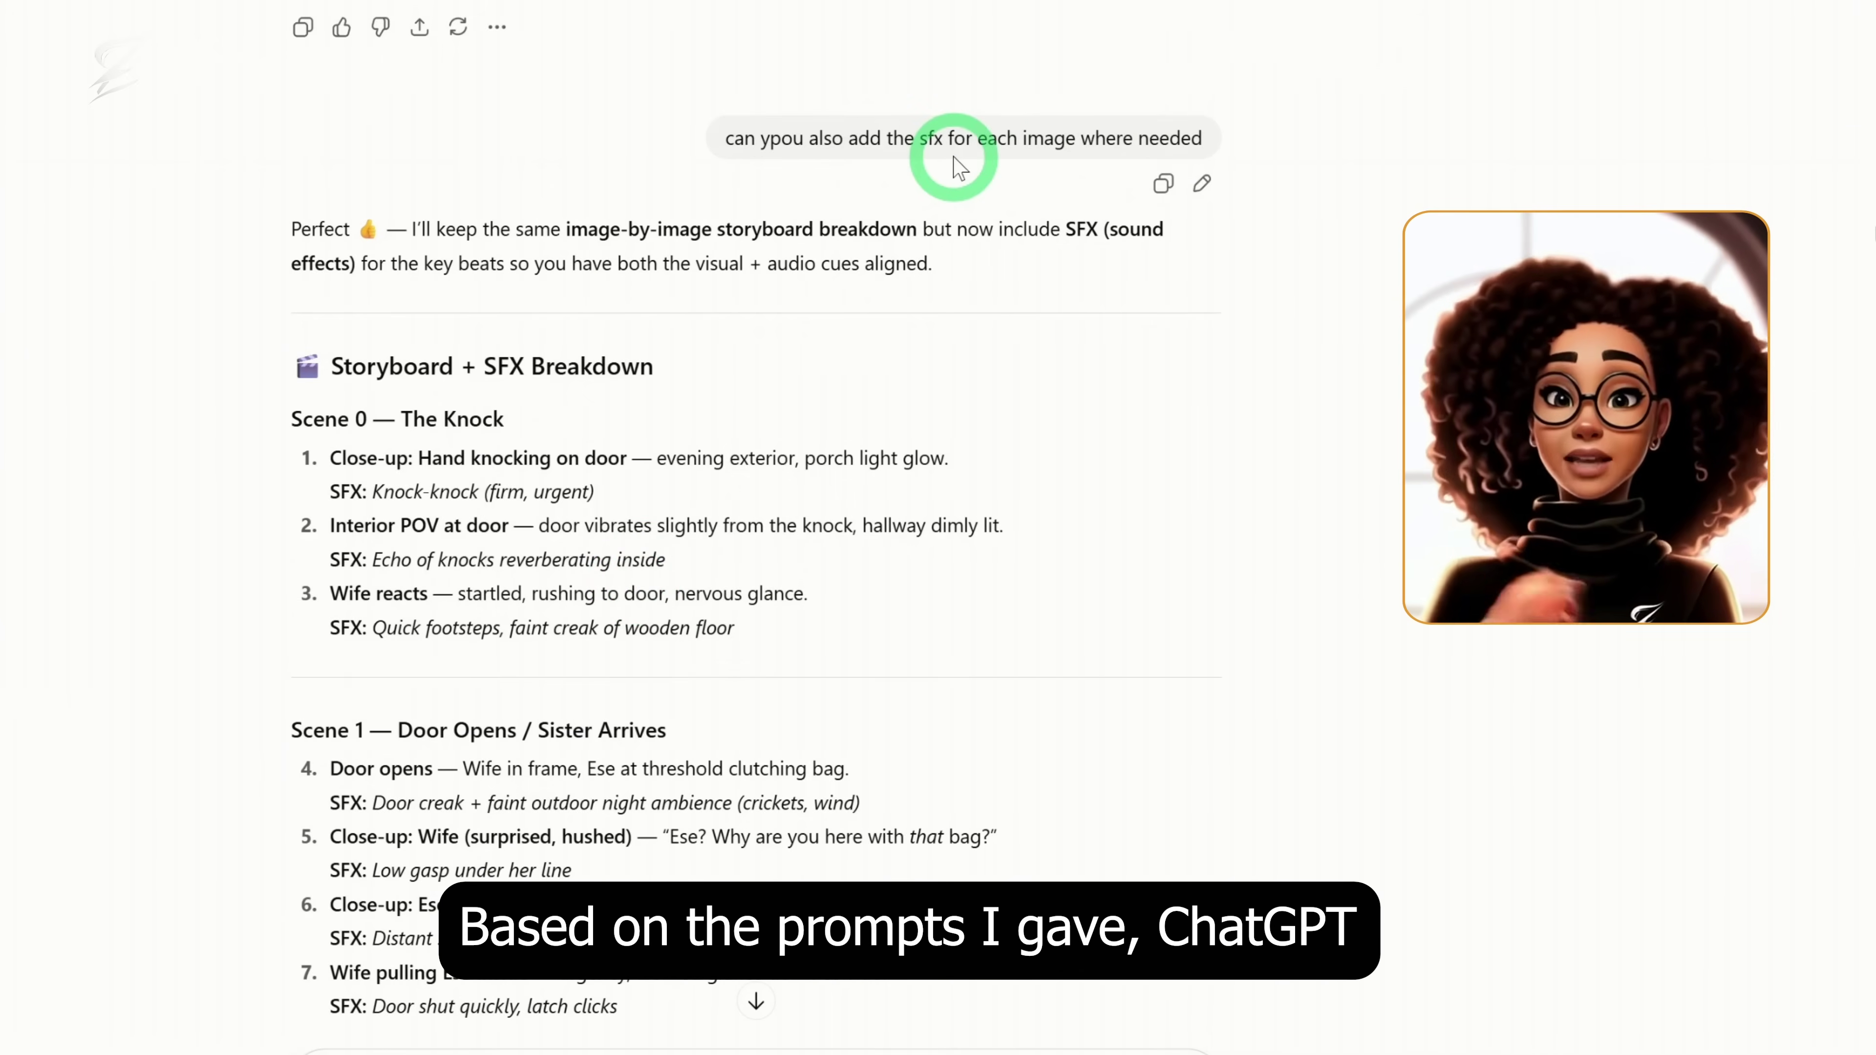
click(398, 796)
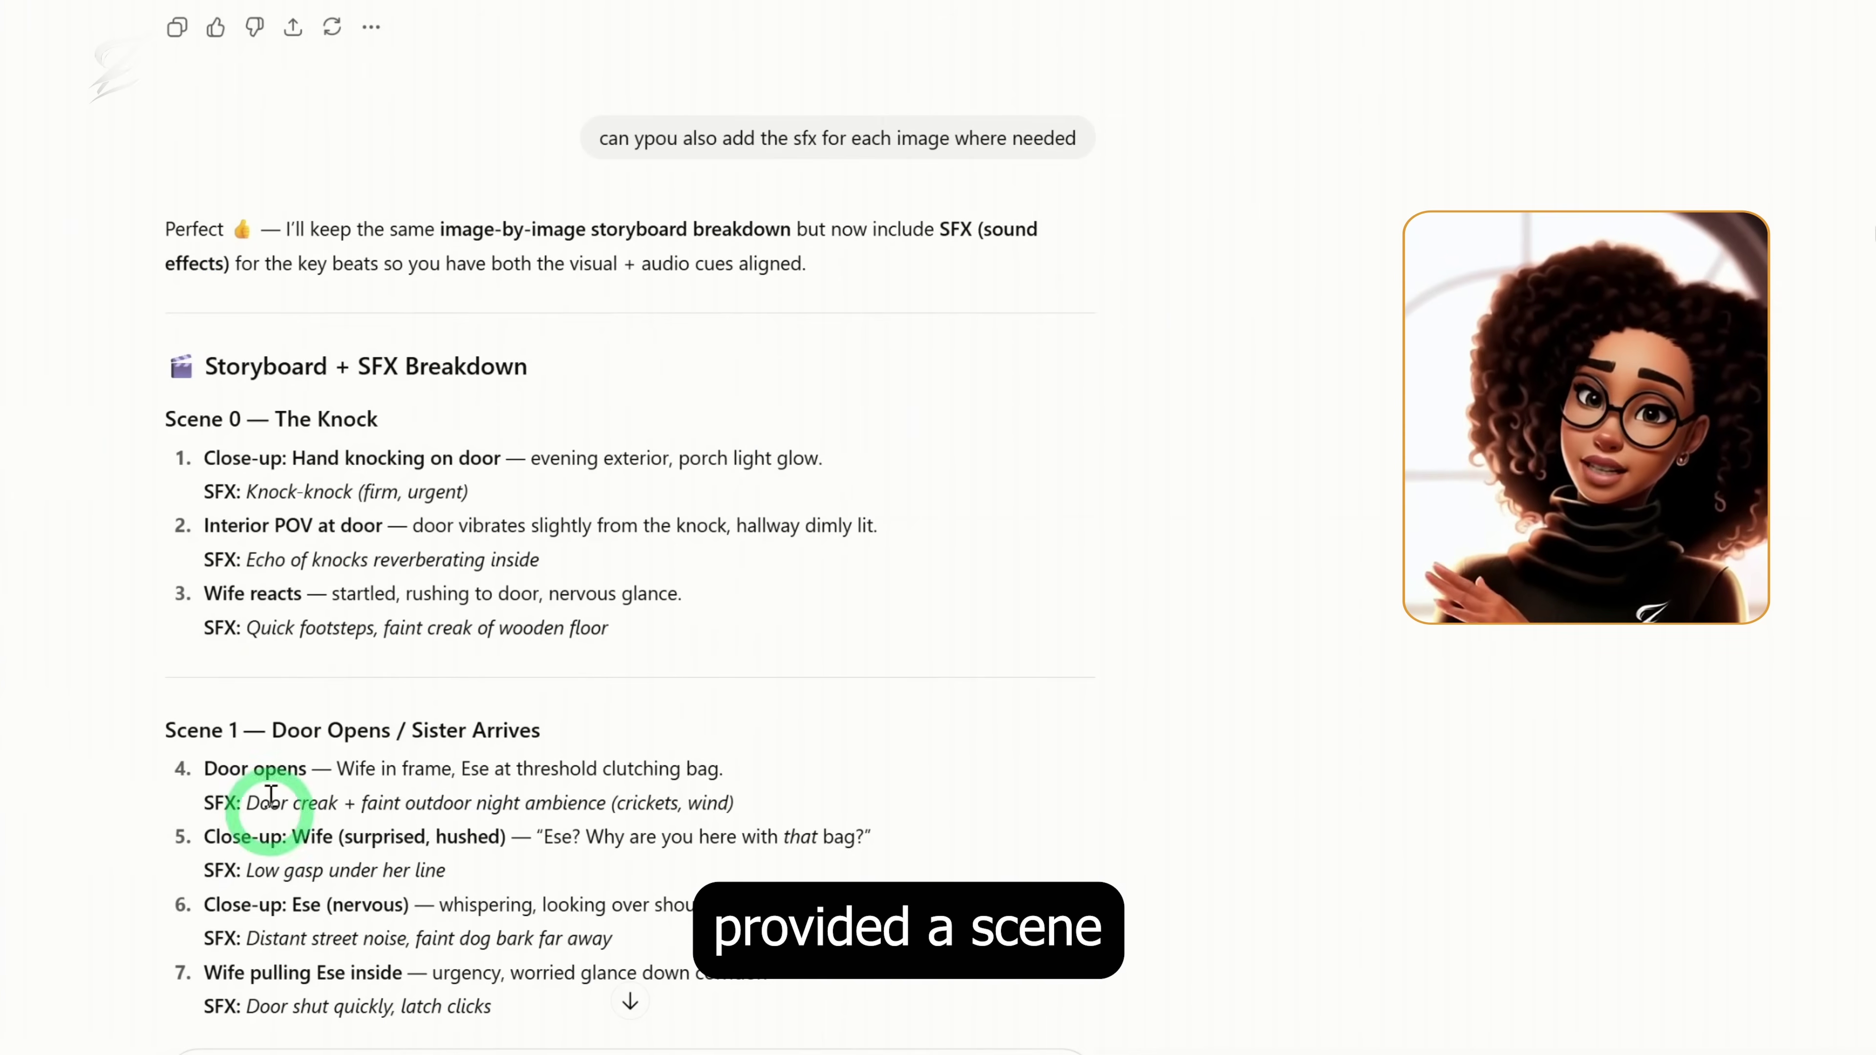
scroll(257, 675, down, 5)
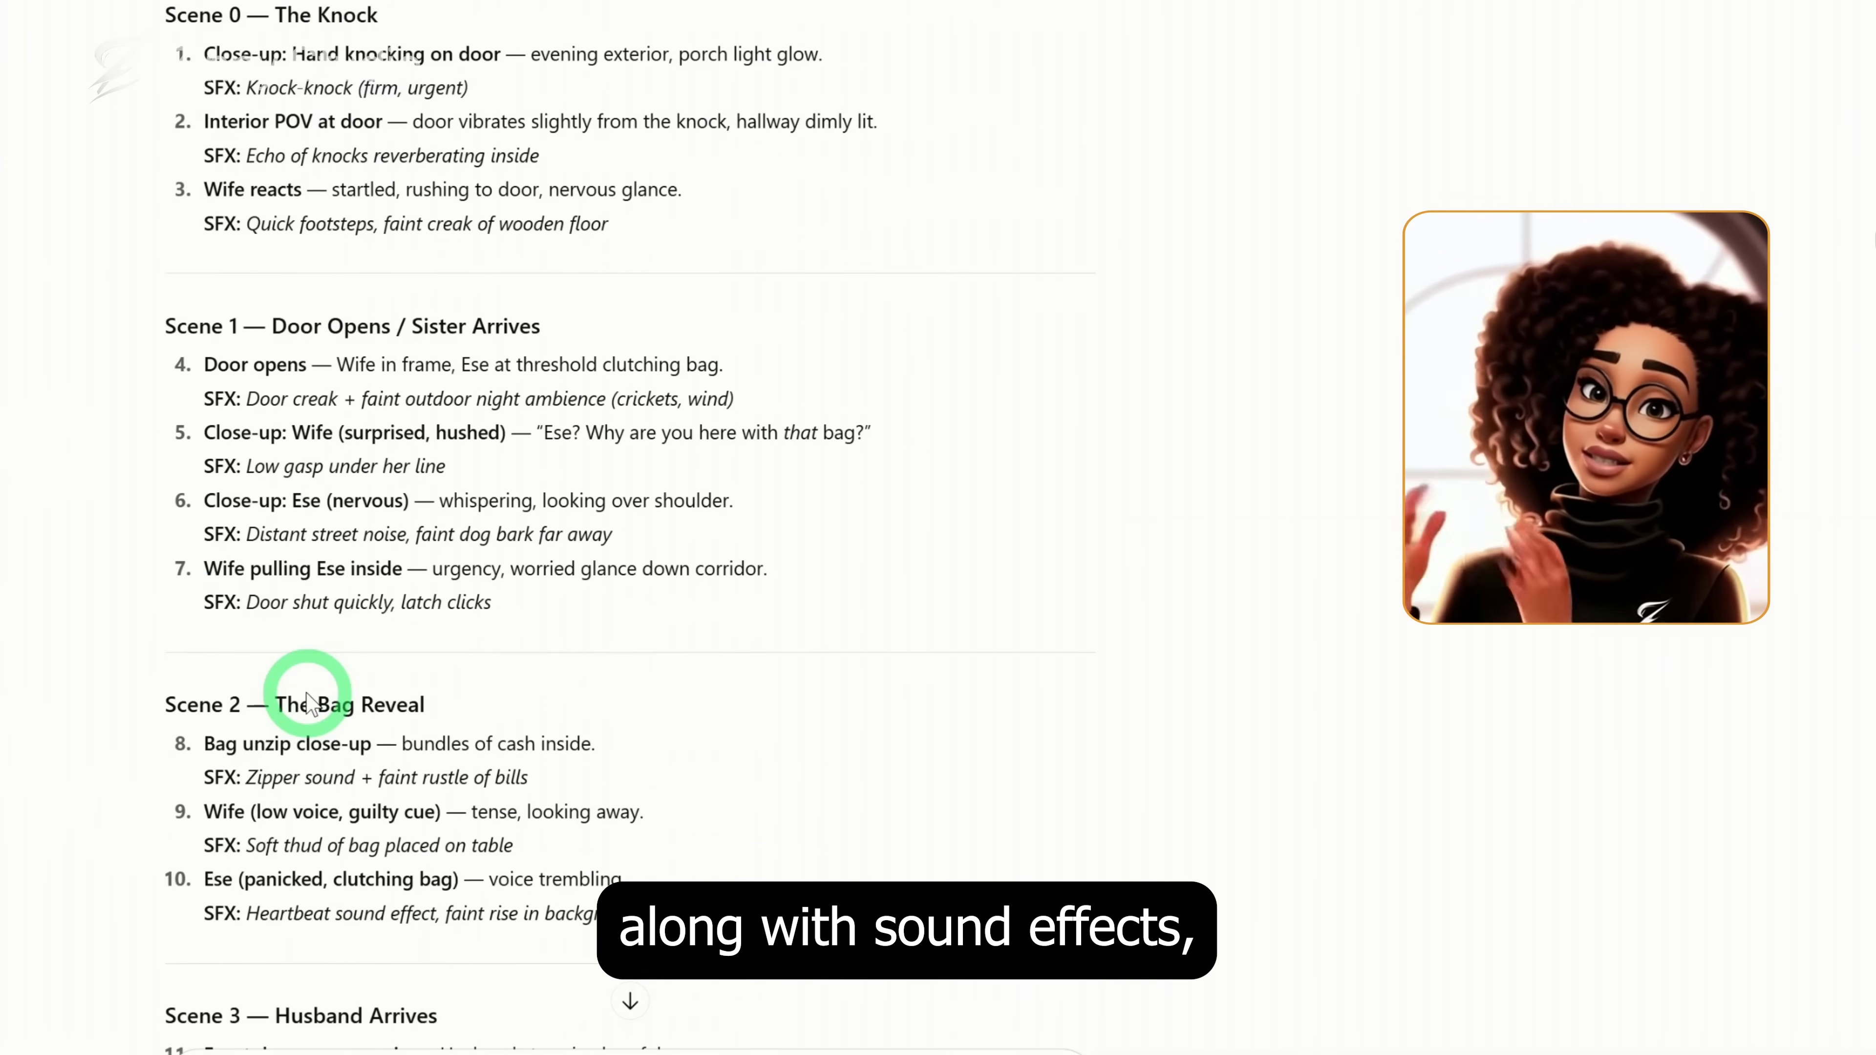
scroll(293, 691, down, 2)
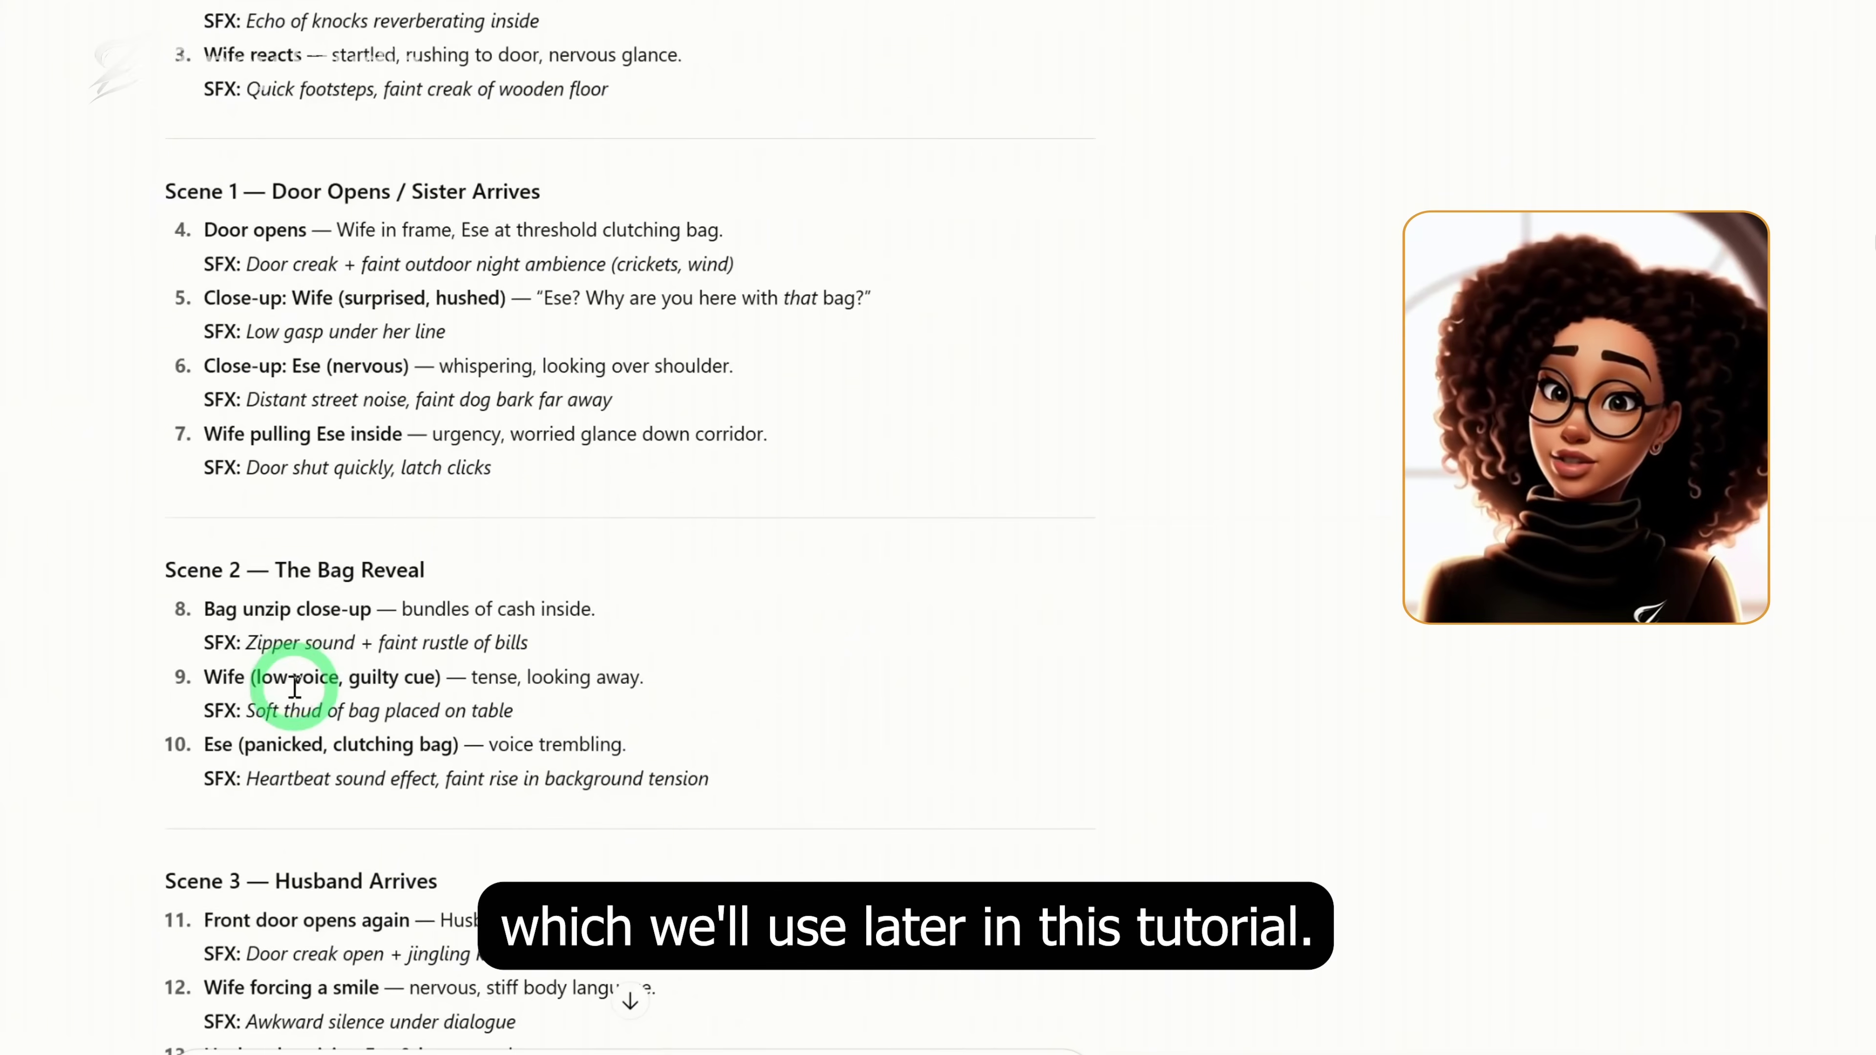
scroll(310, 709, up, 2)
scroll(309, 713, down, 5)
scroll(311, 723, up, 2)
Examine the updated character profiles, checking each character's look, hair, outfit, accessories and expression.
scroll(317, 731, down, 9)
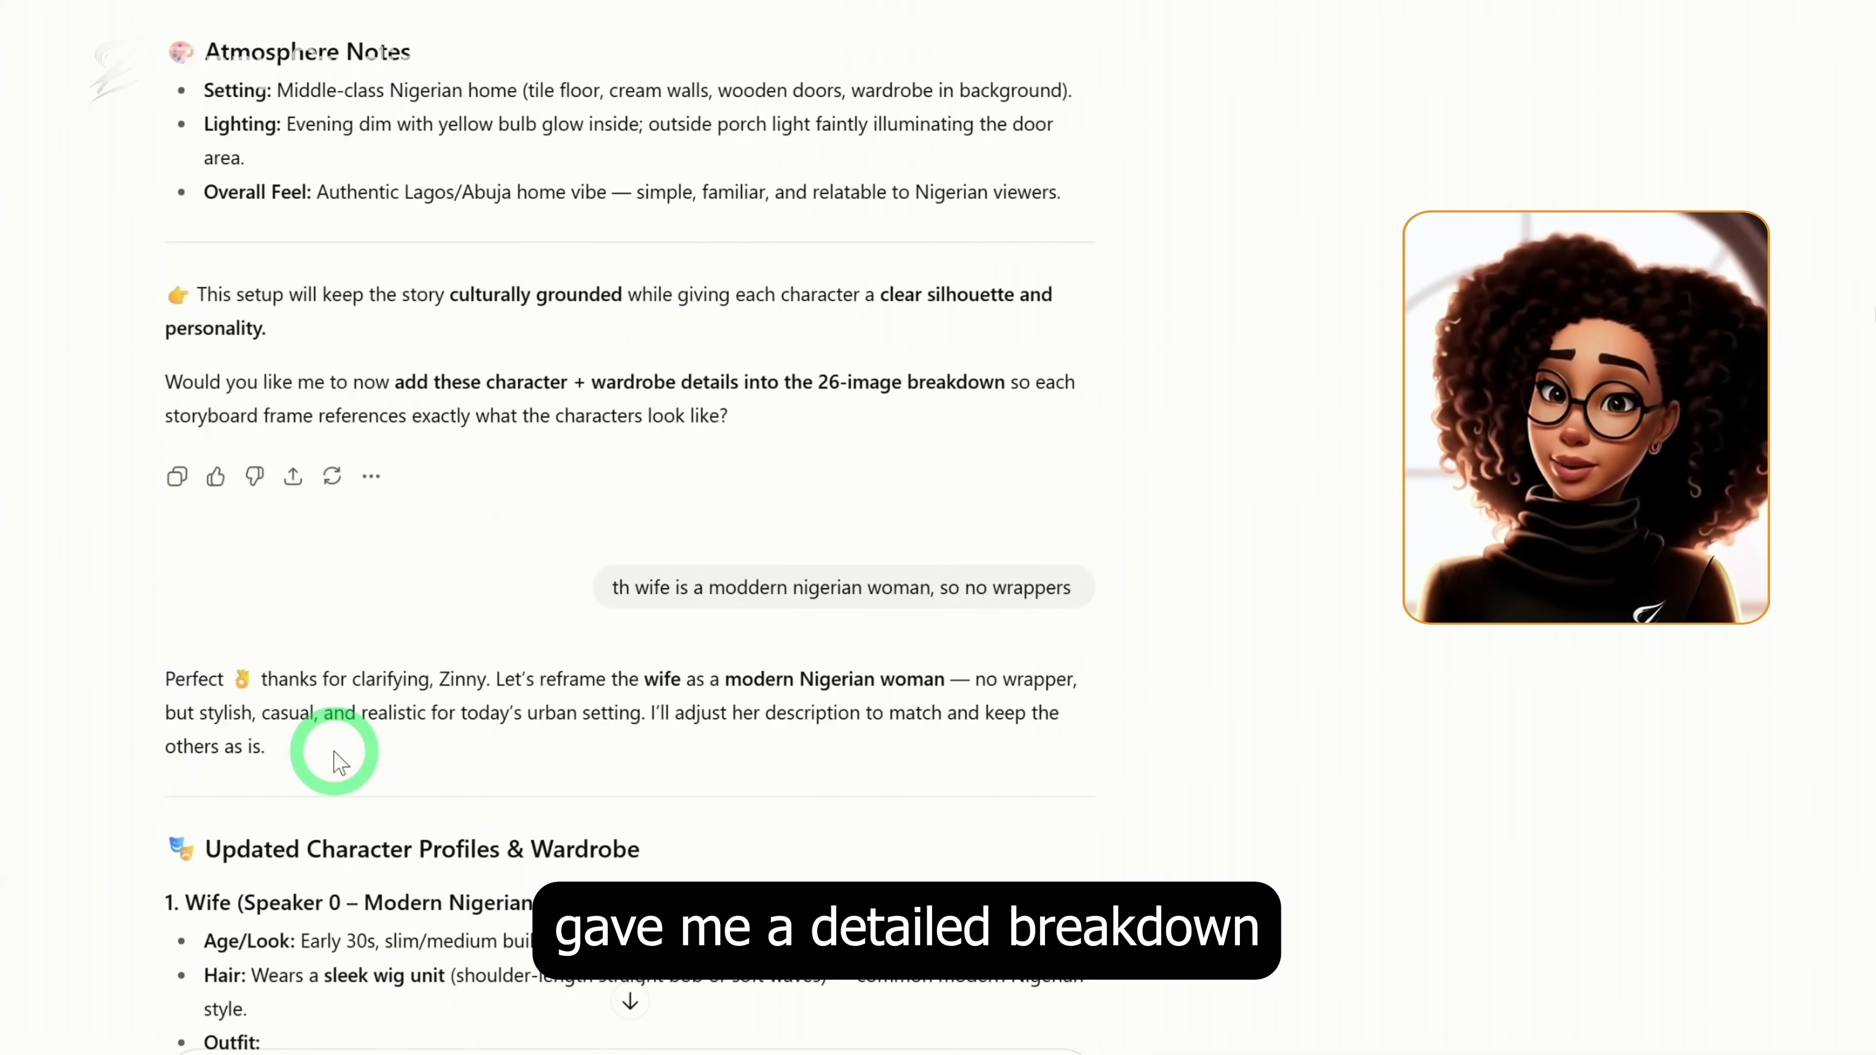
scroll(340, 761, down, 7)
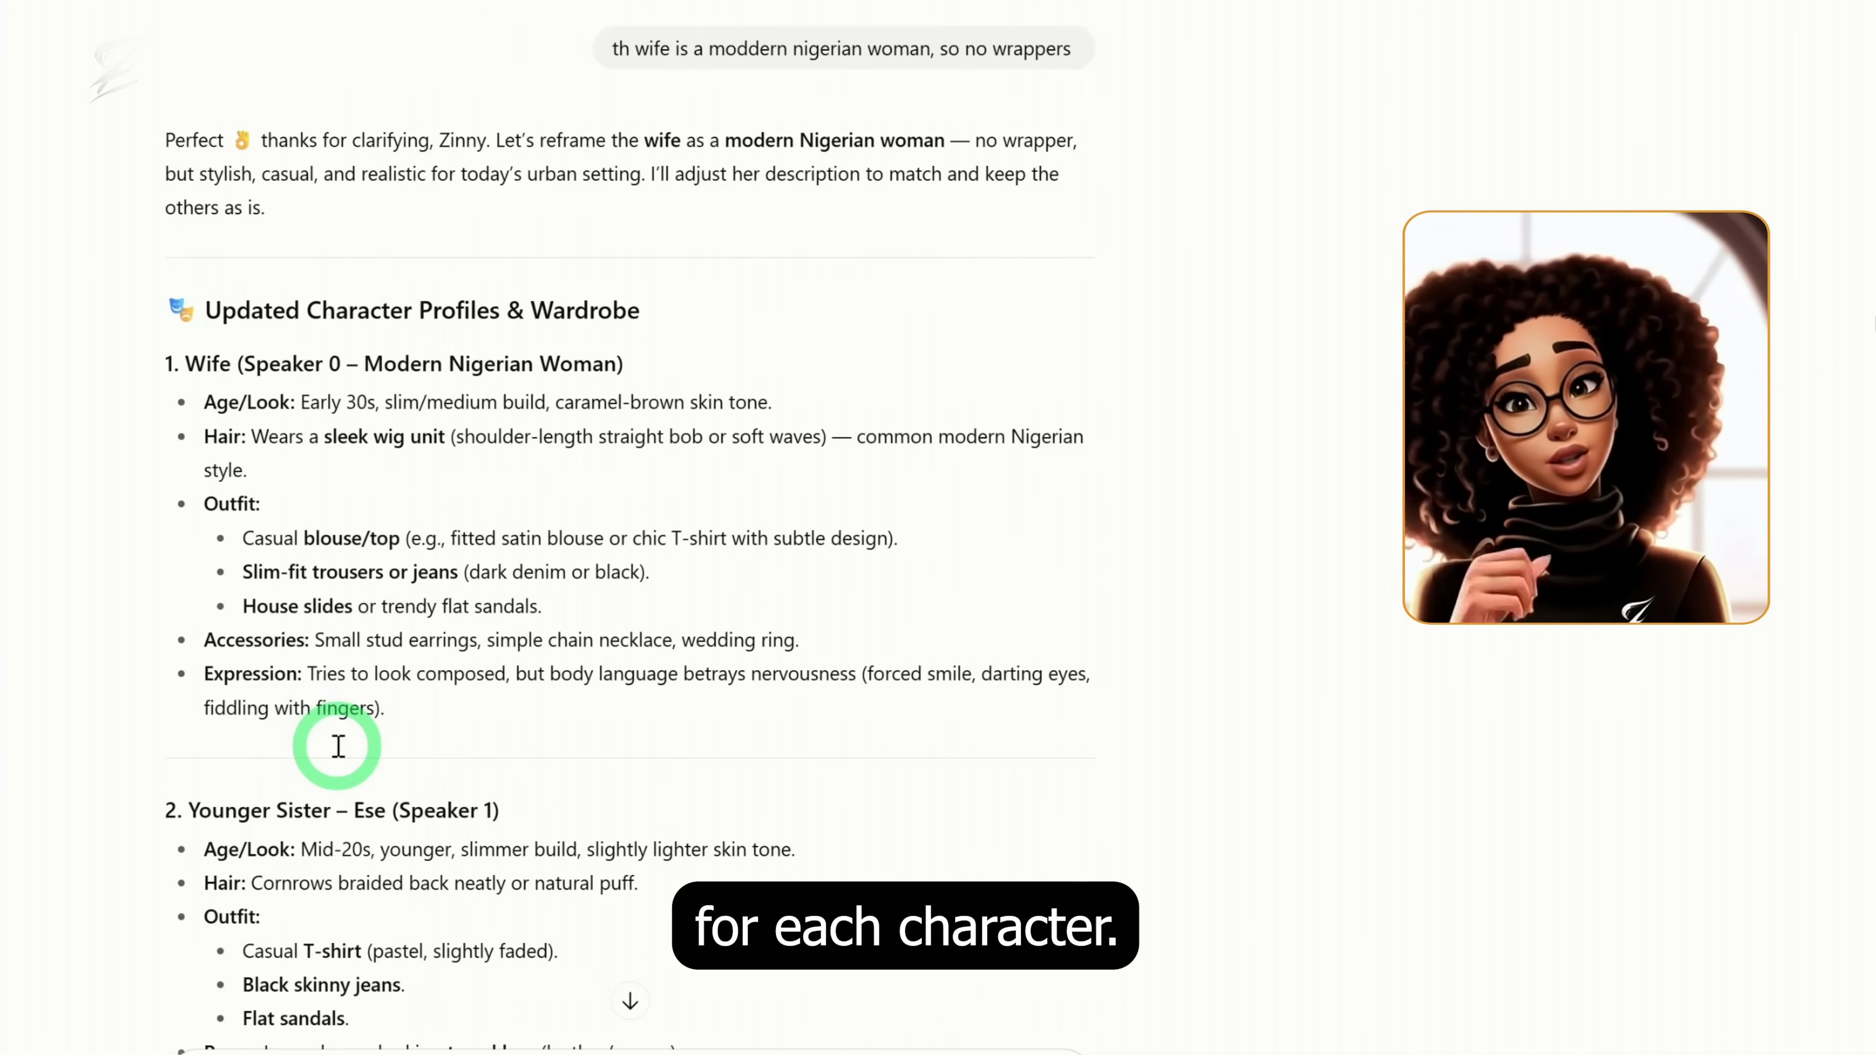
scroll(338, 746, down, 2)
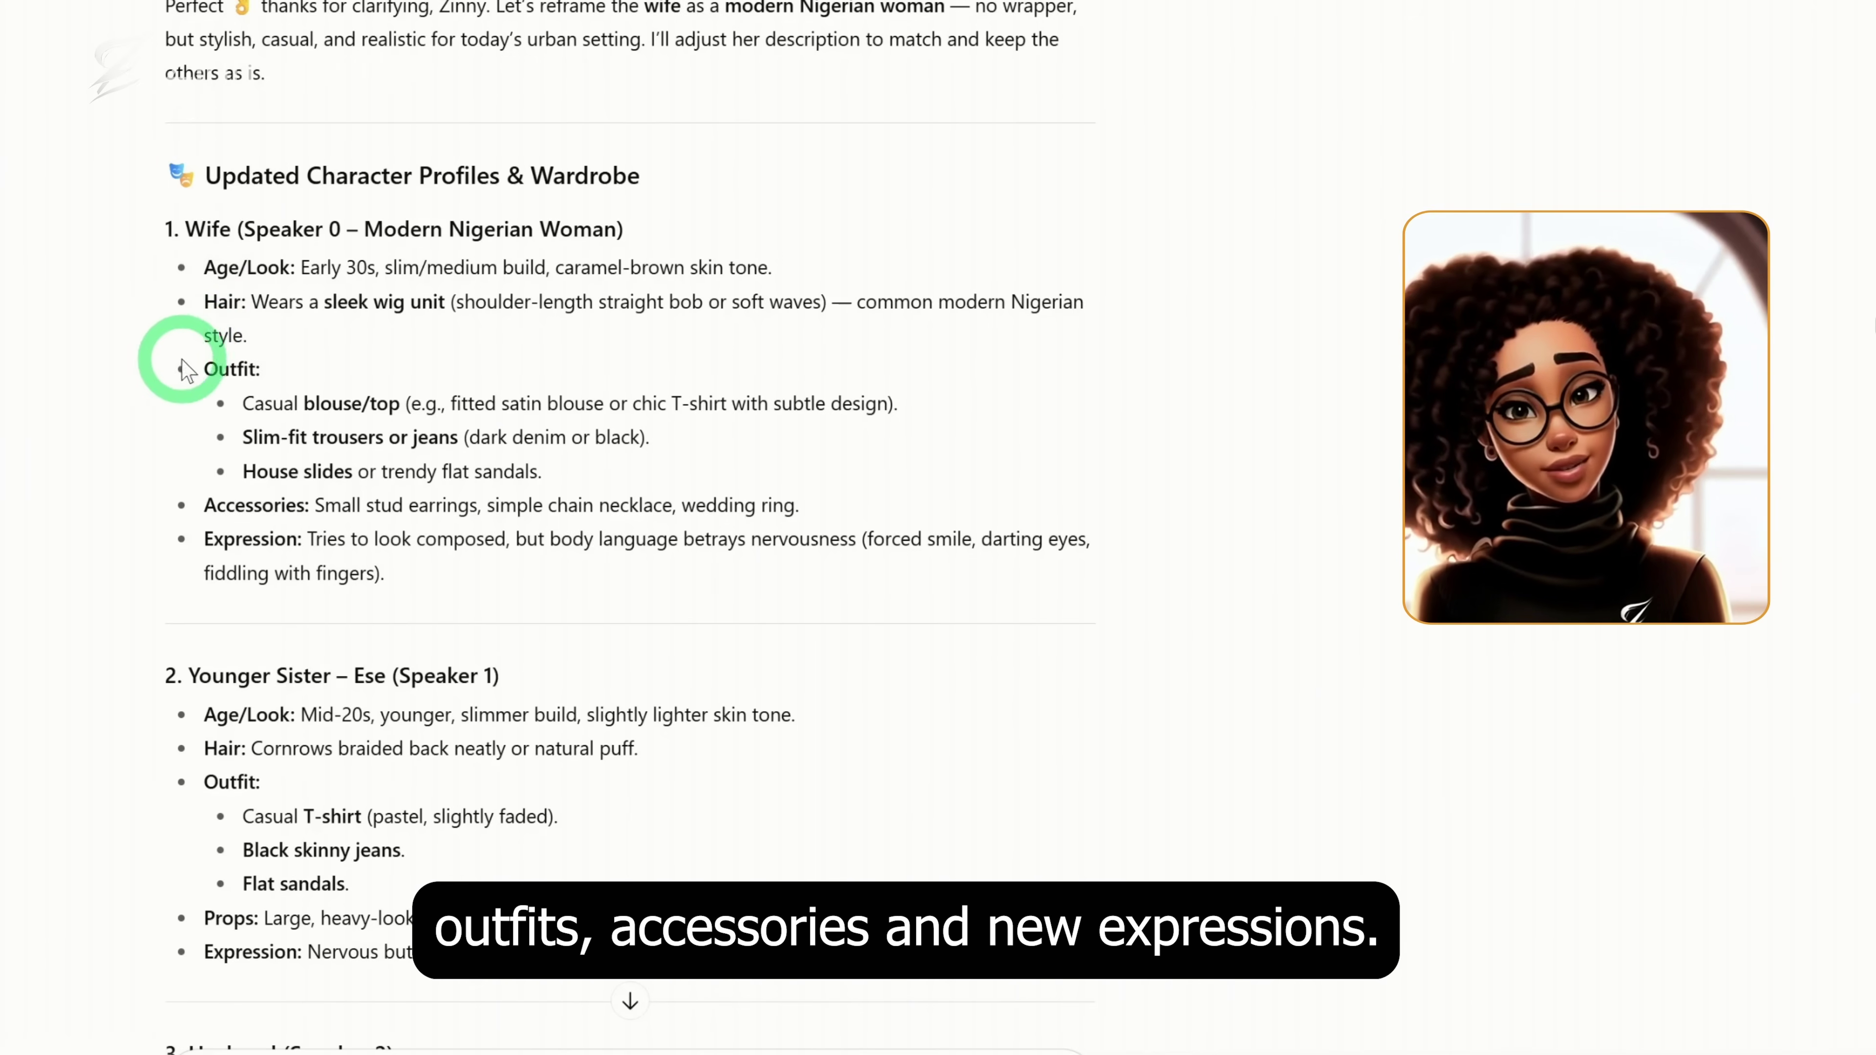
scroll(337, 543, down, 4)
scroll(309, 429, down, 10)
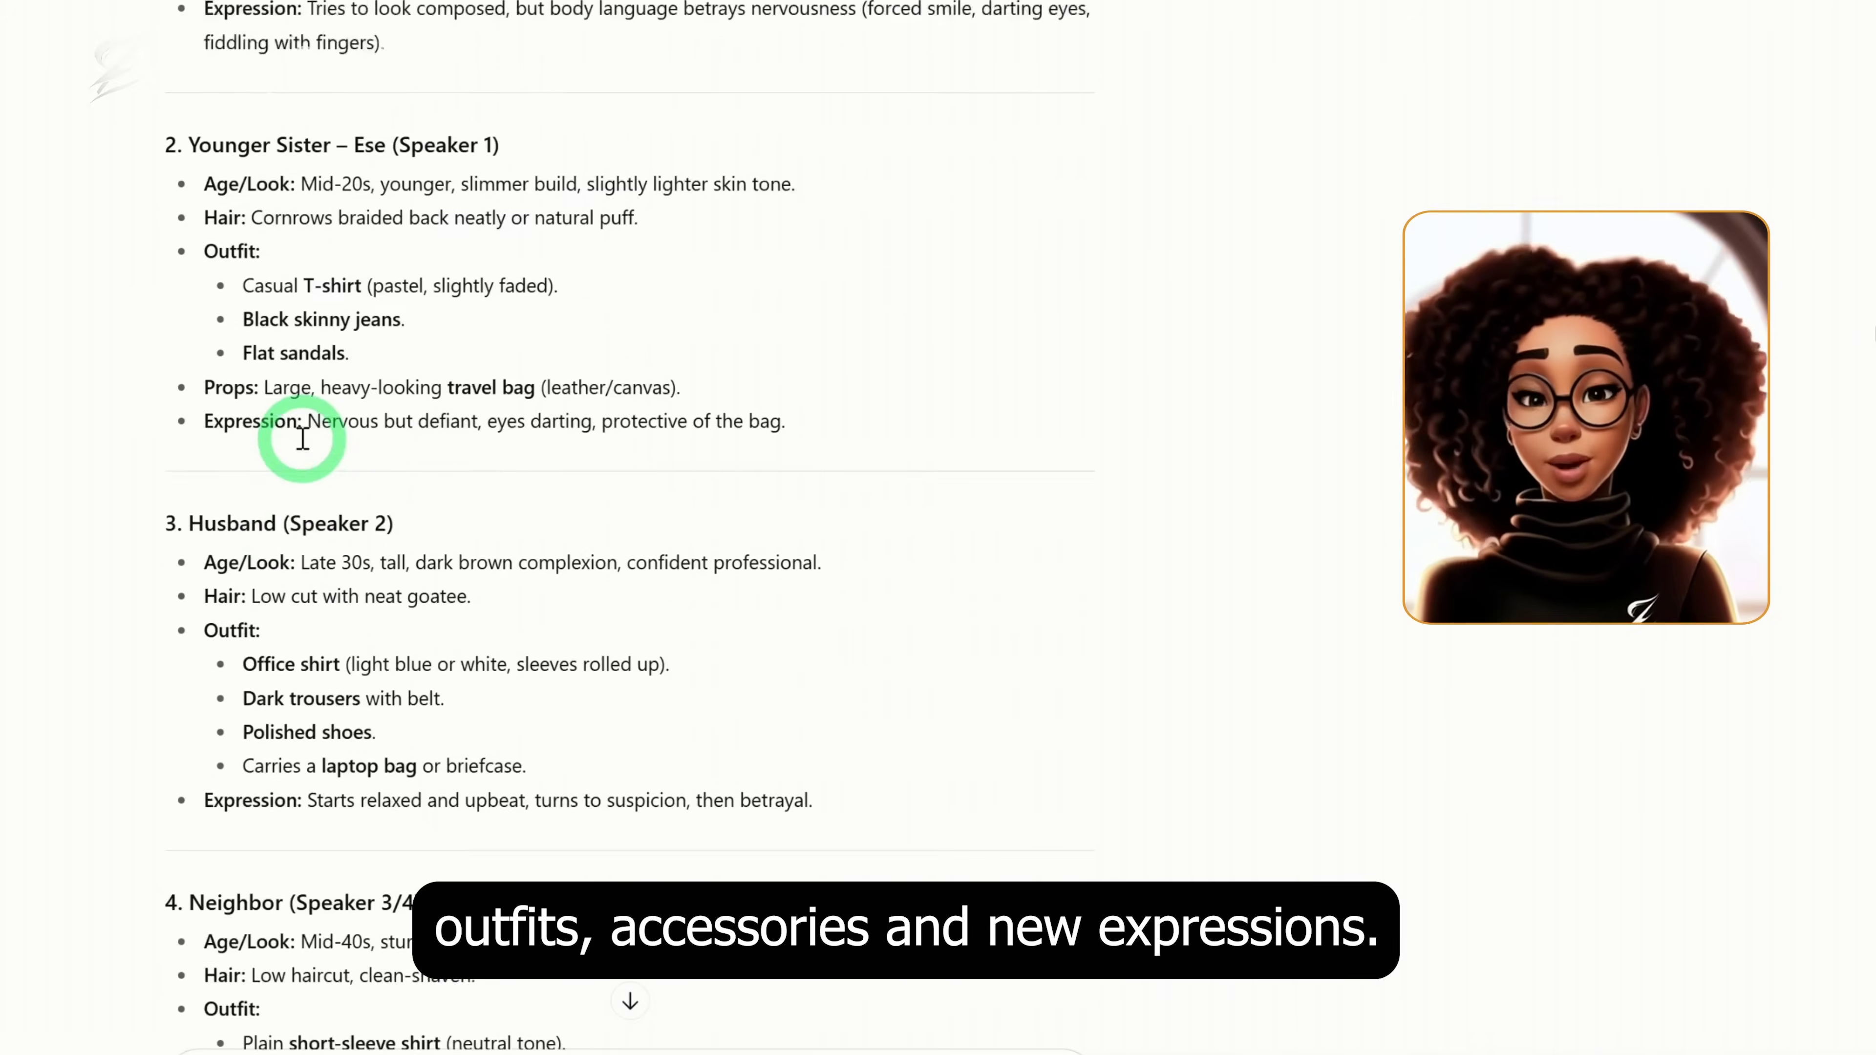
scroll(267, 632, down, 1)
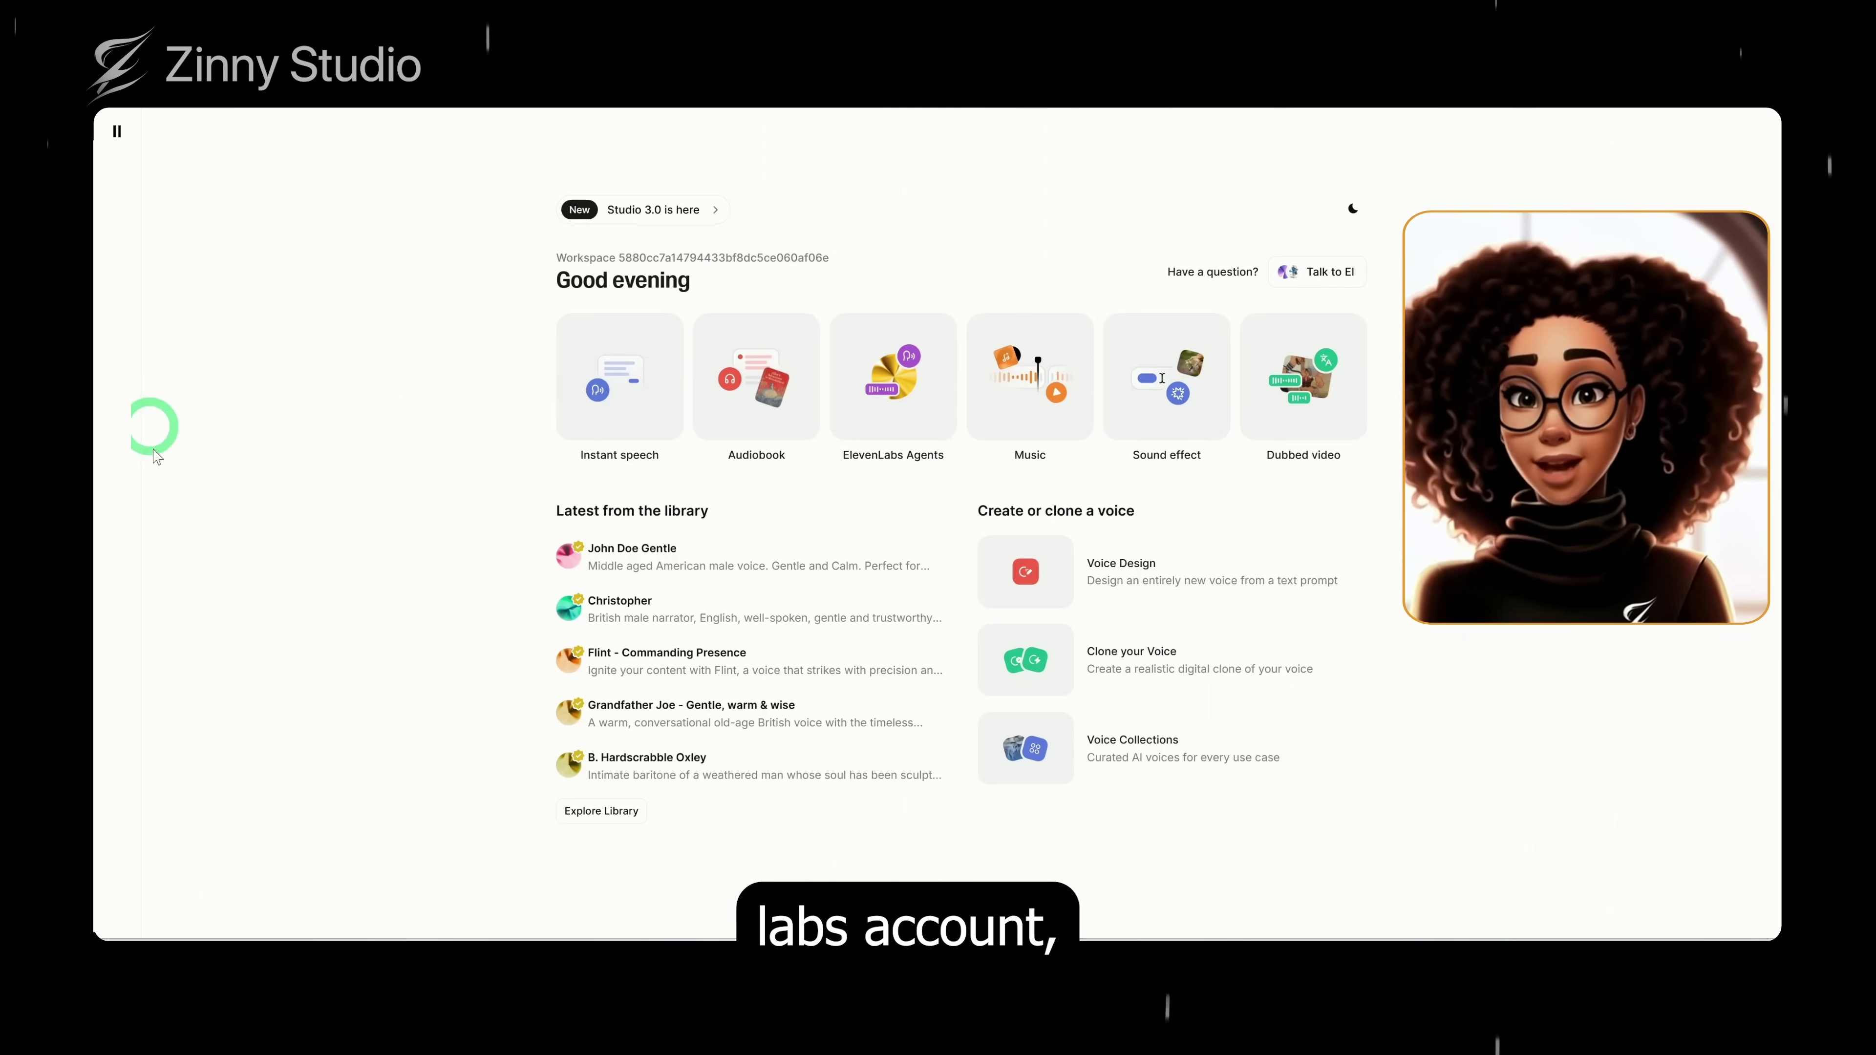
In ElevenLabs, open Voice Design and generate a voice from the prompt "Nigerian female voice in her early 20s".
click(1120, 574)
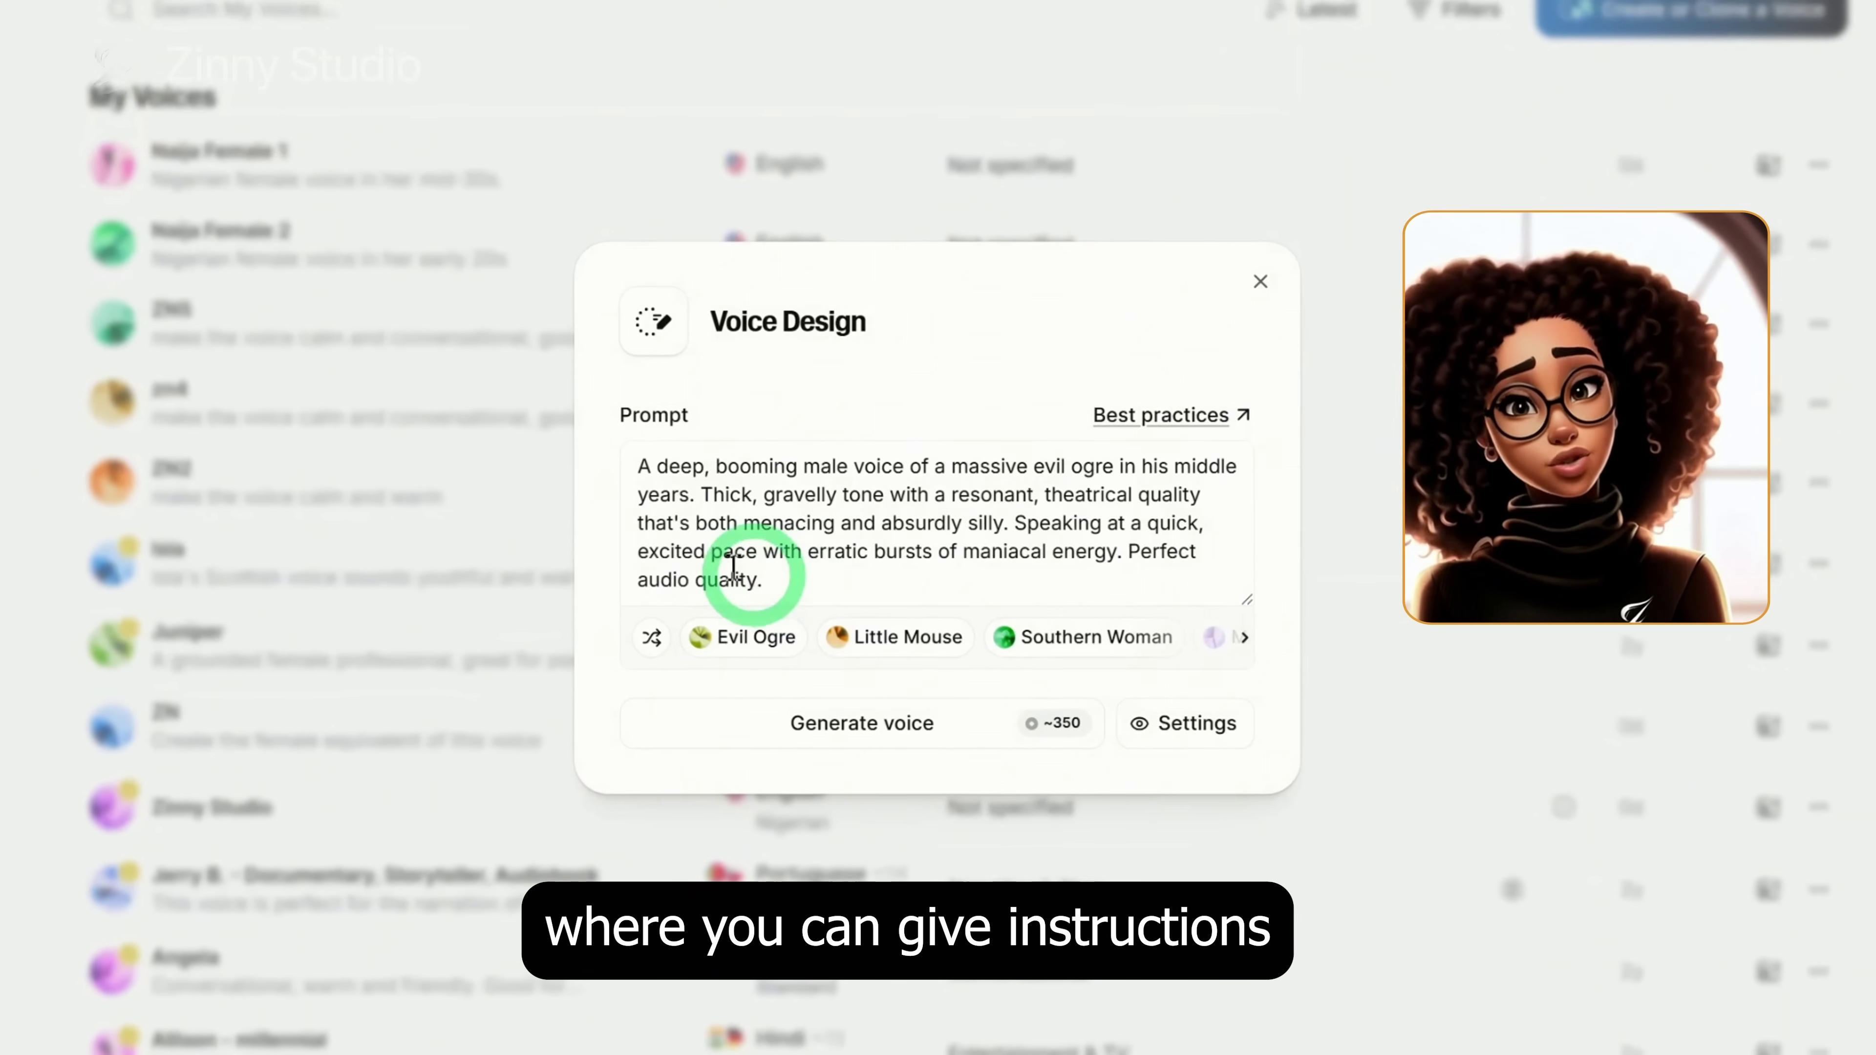
drag(733, 568, 557, 407)
key(BackSpace)
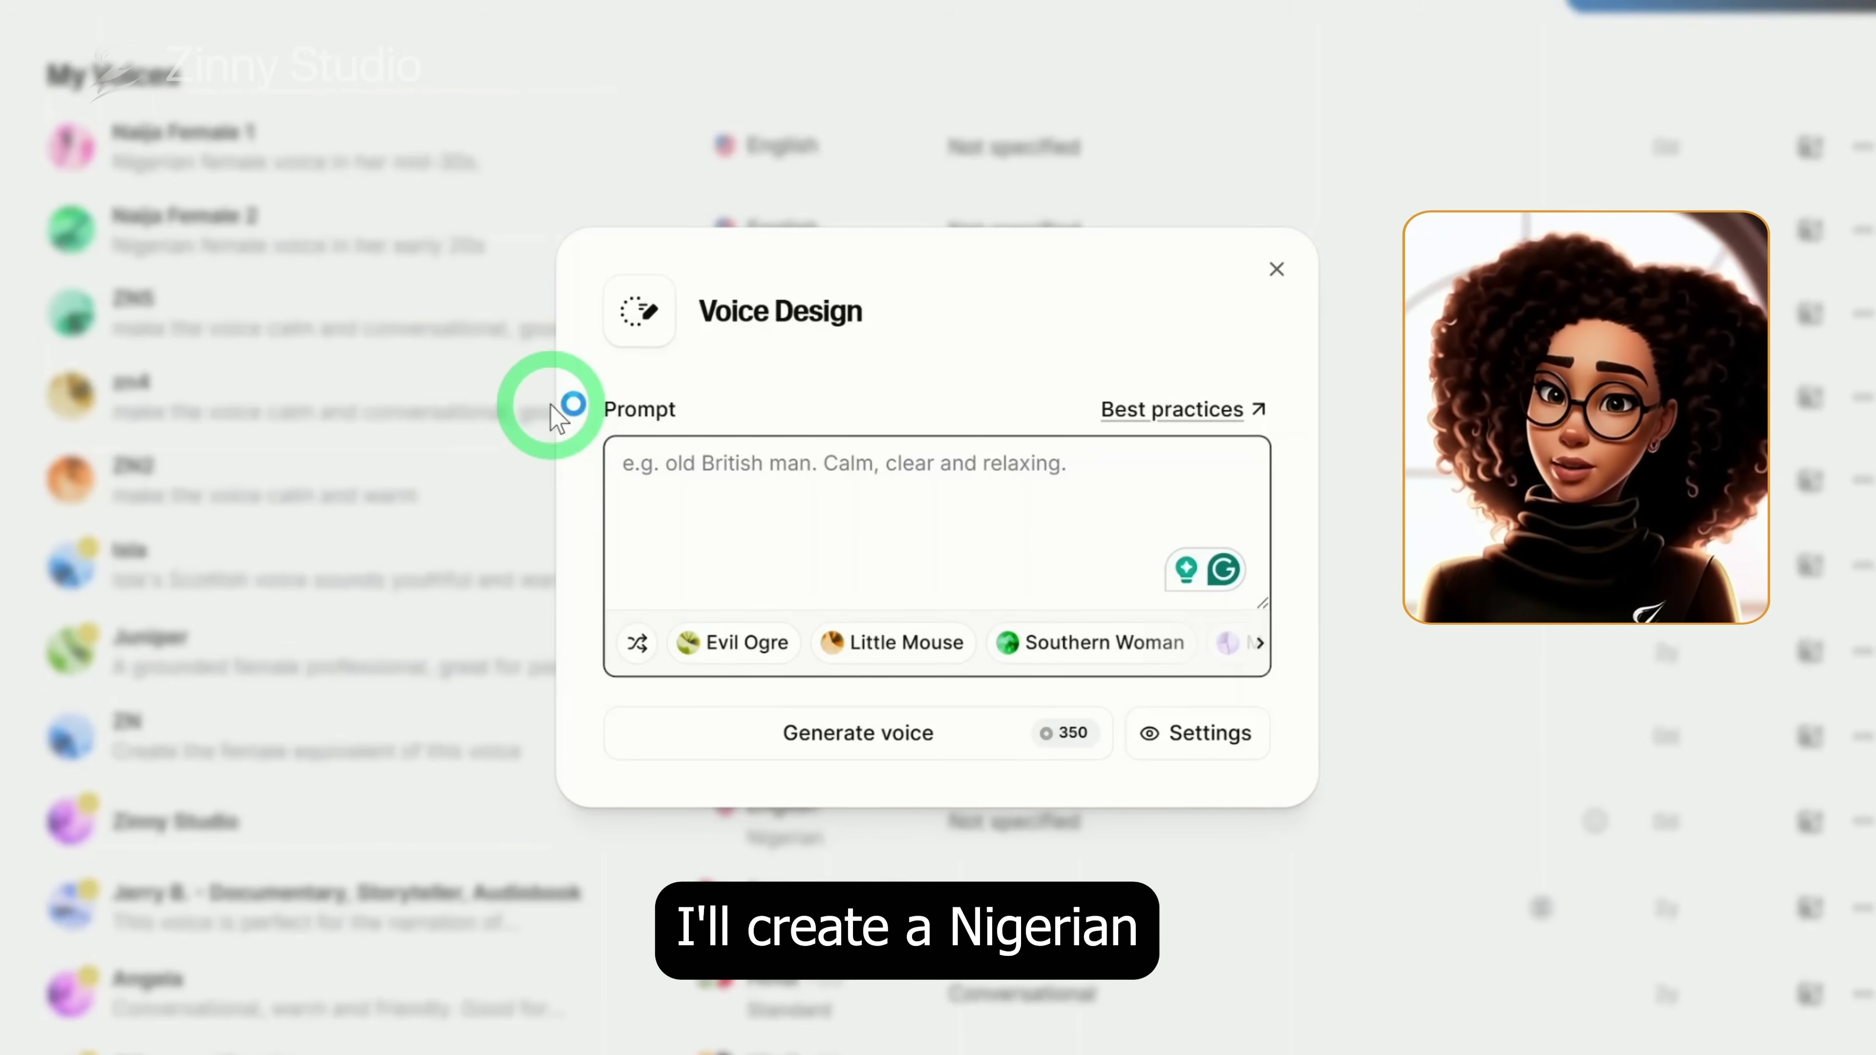
text(Nigerian female voice in her early 20s)
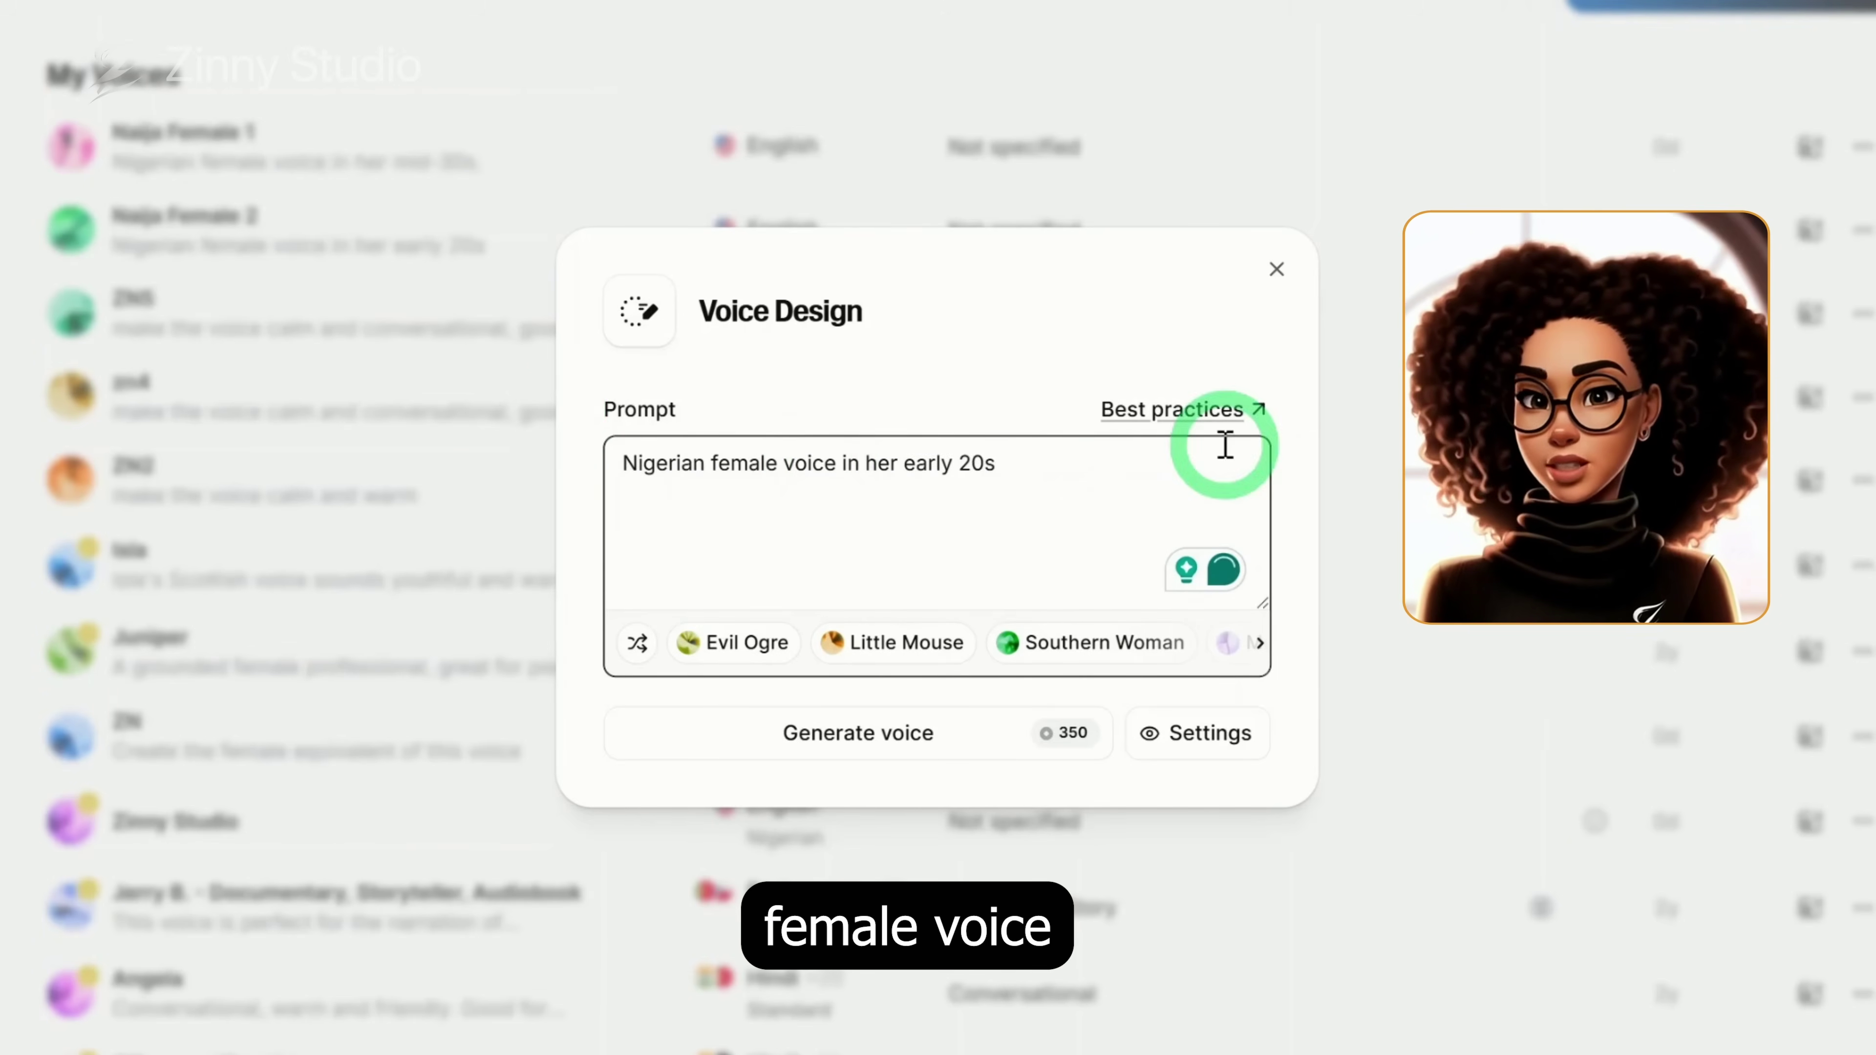
click(875, 746)
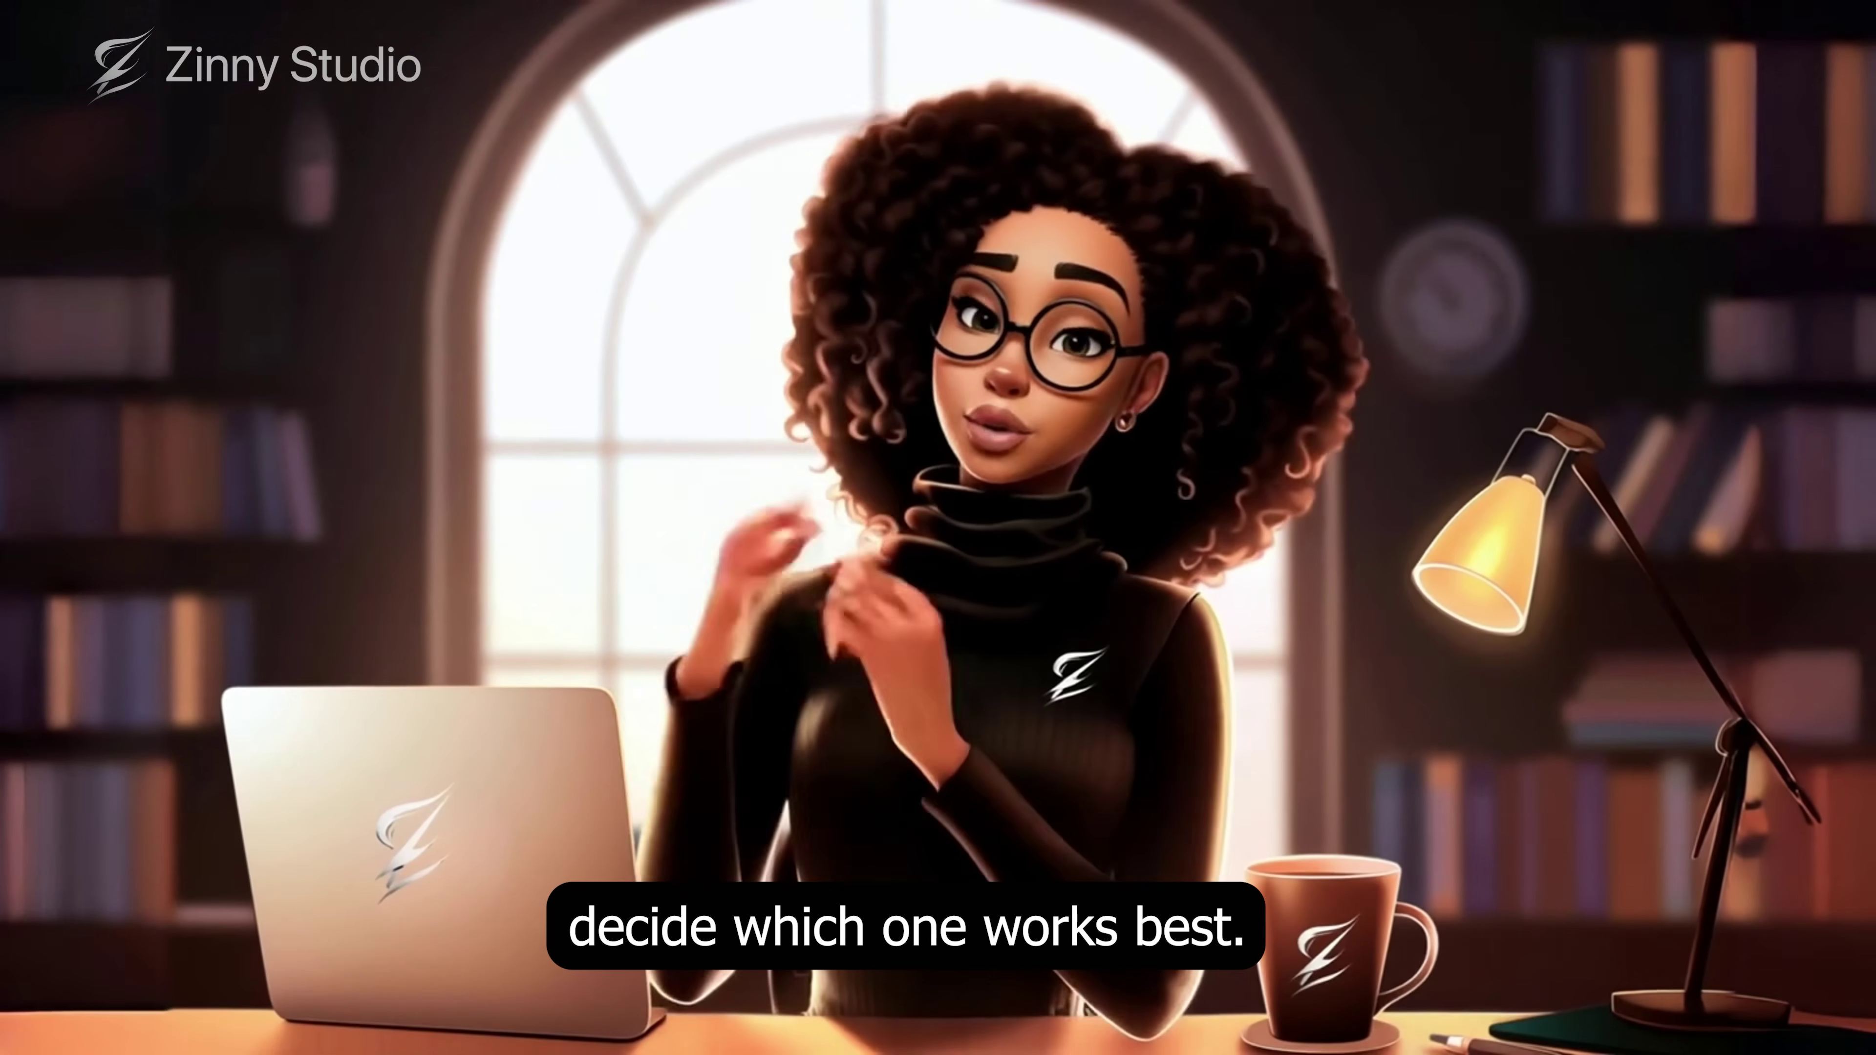
click(916, 653)
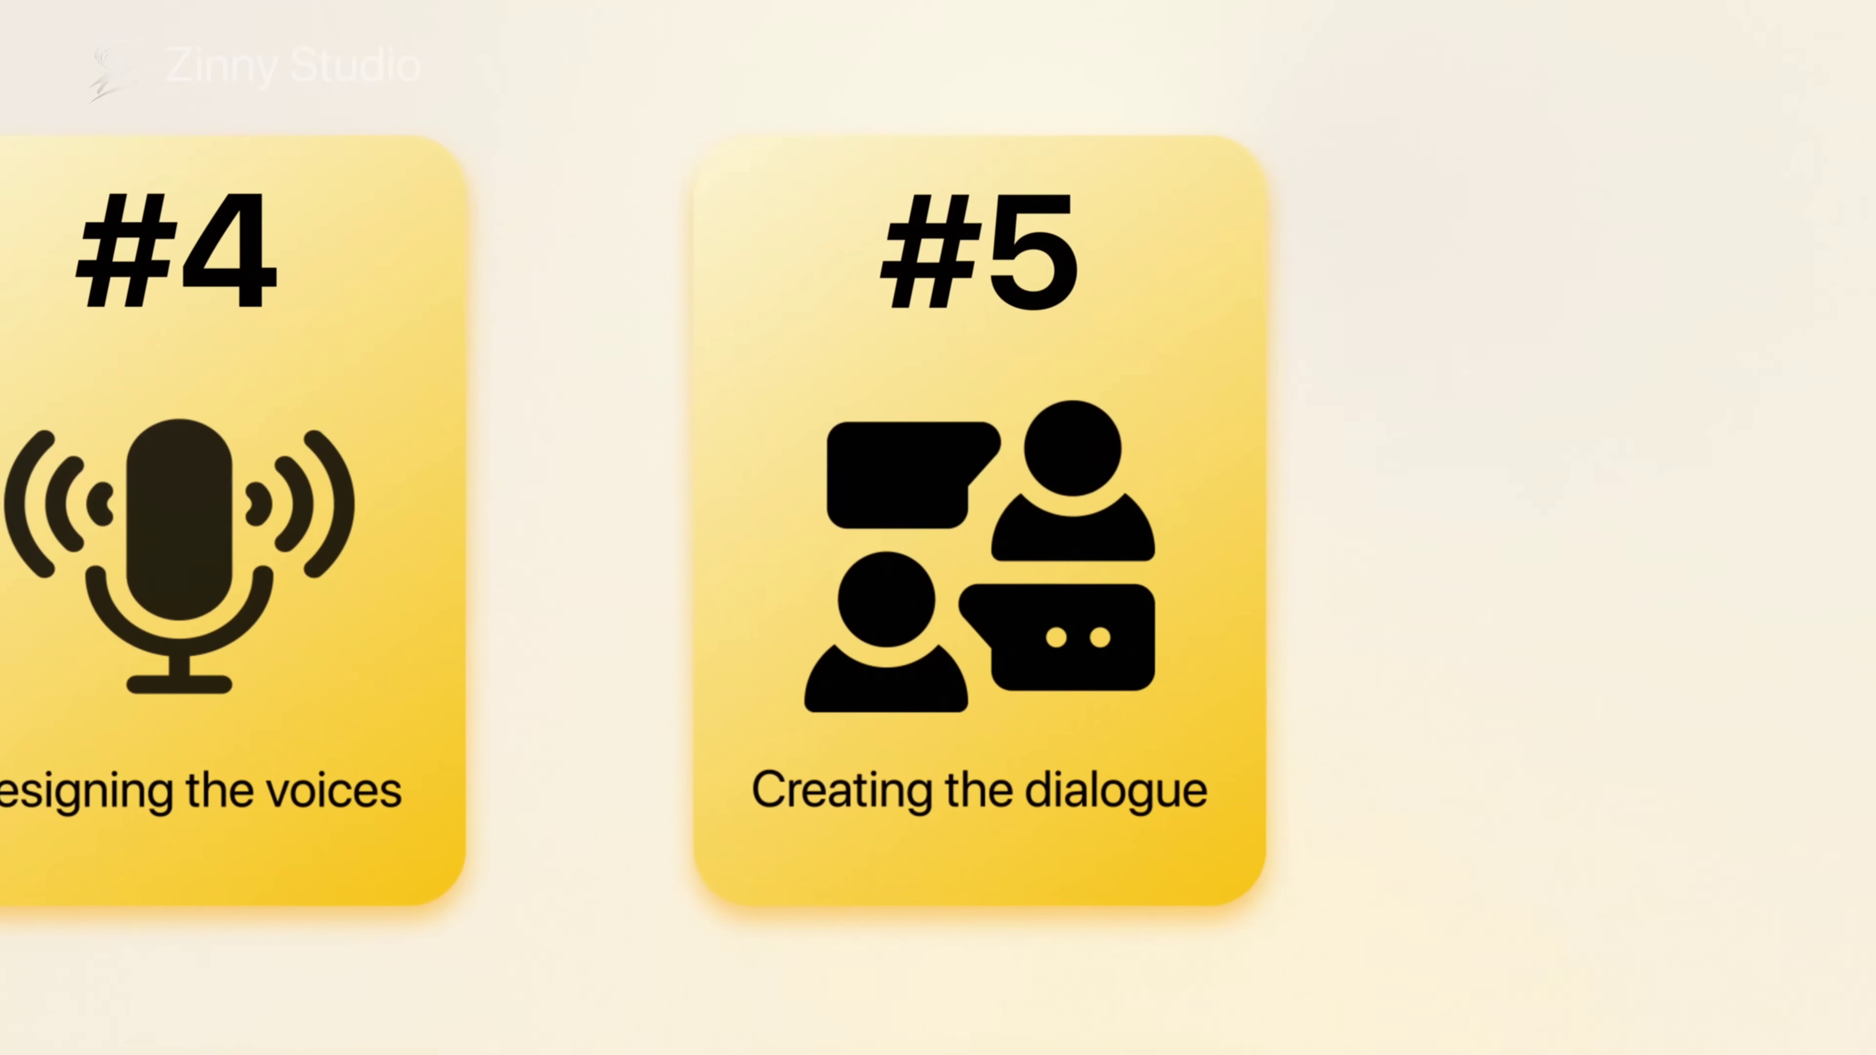
Open Text to Speech and set the model to Eleven v3 (alpha).
click(117, 290)
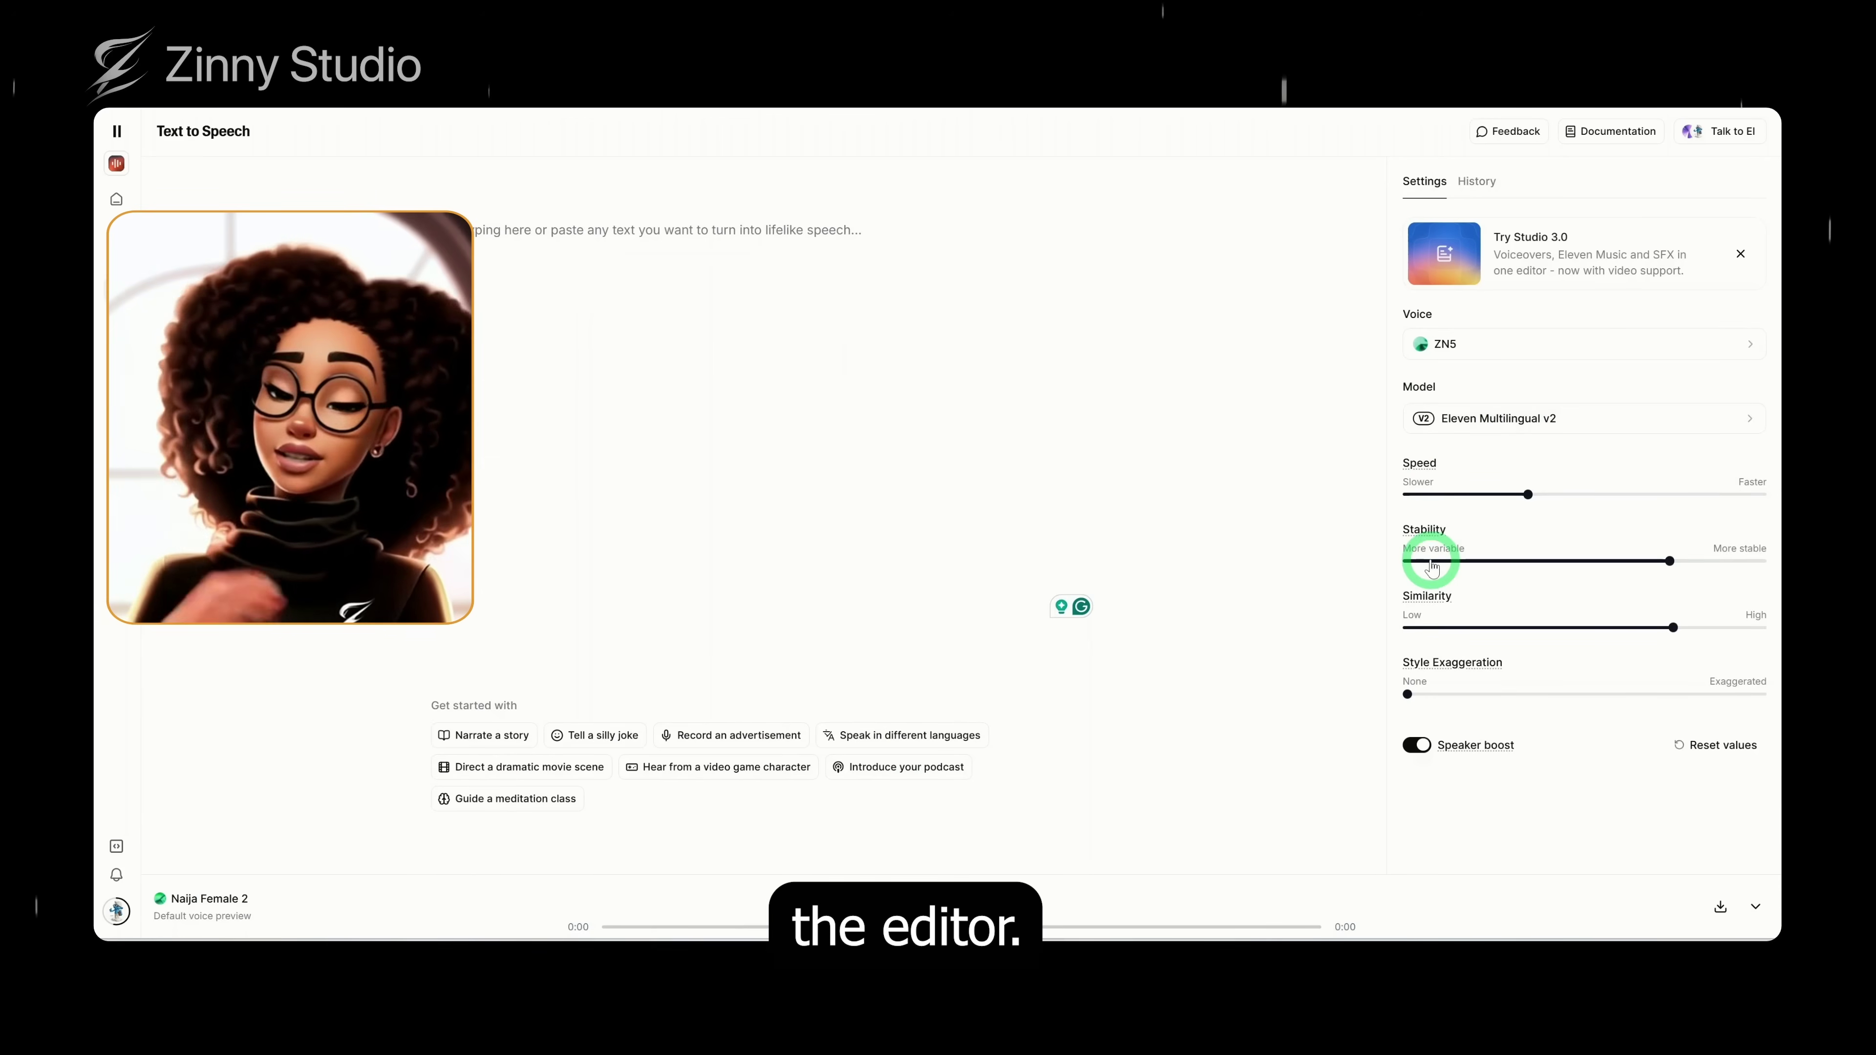
click(1489, 424)
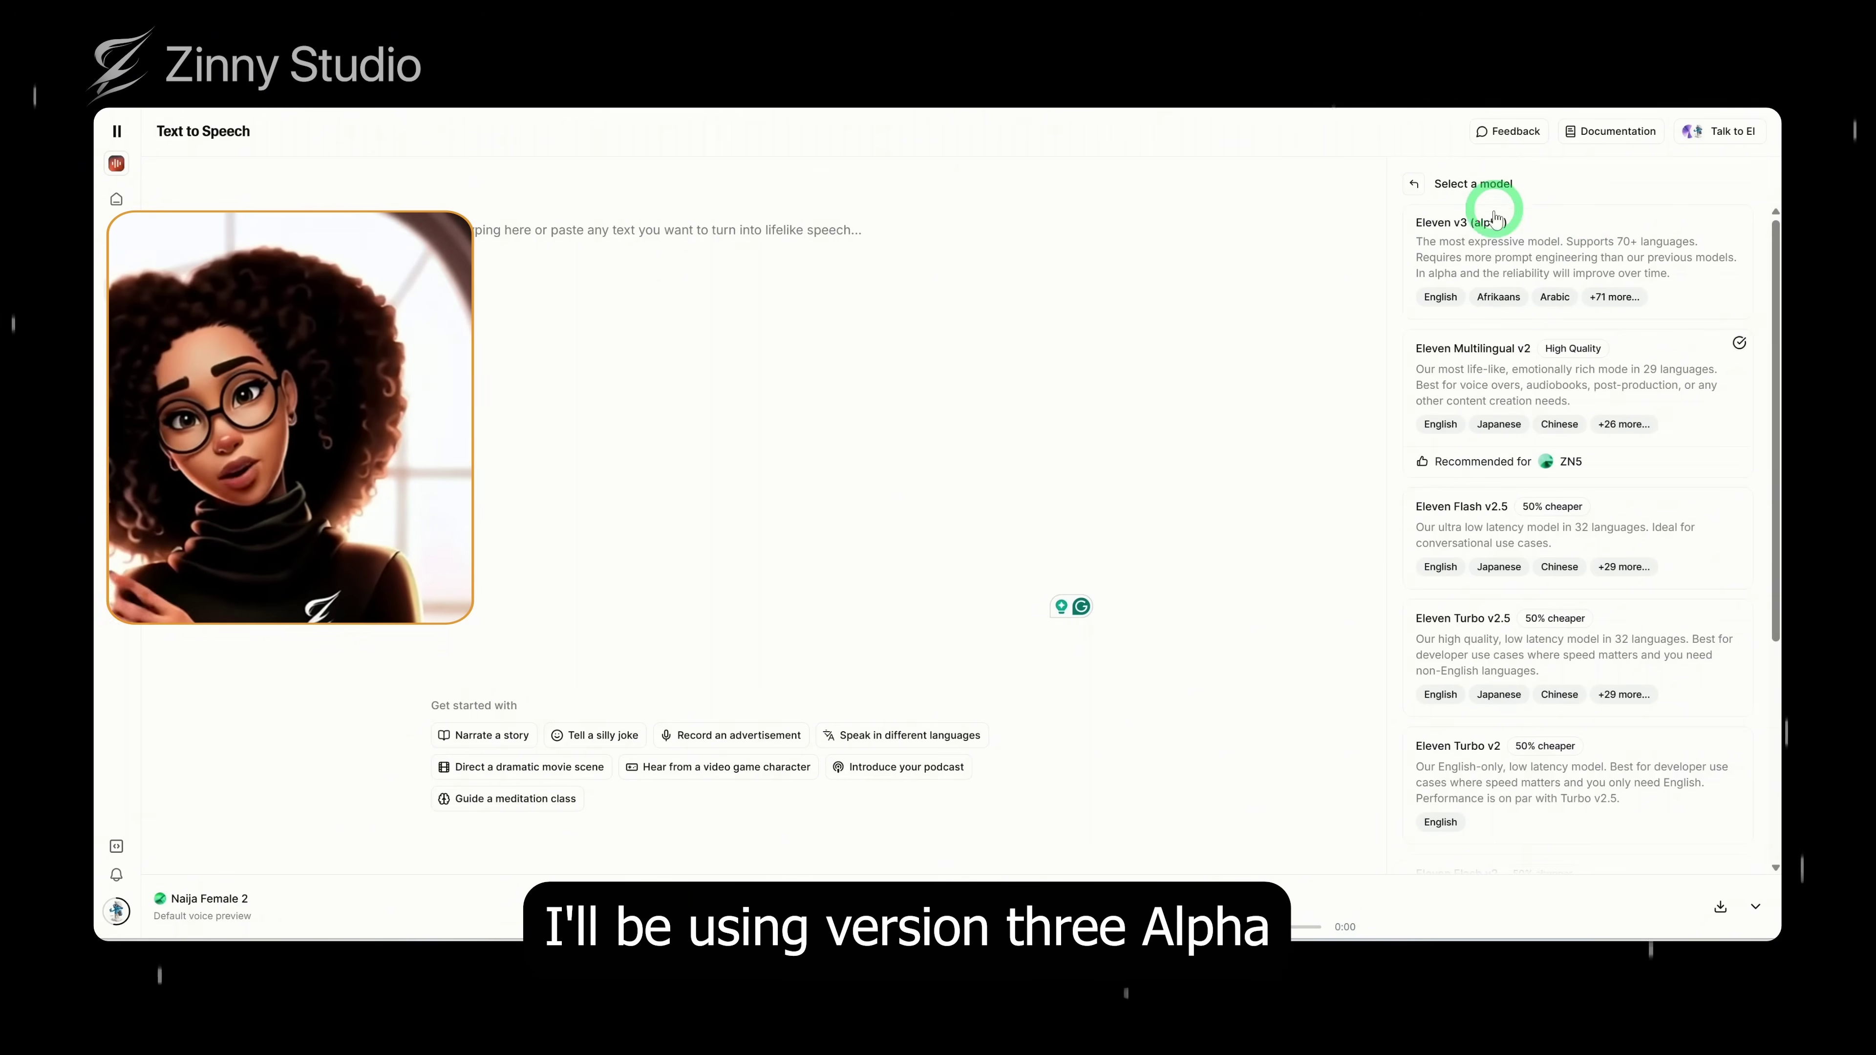
click(1525, 246)
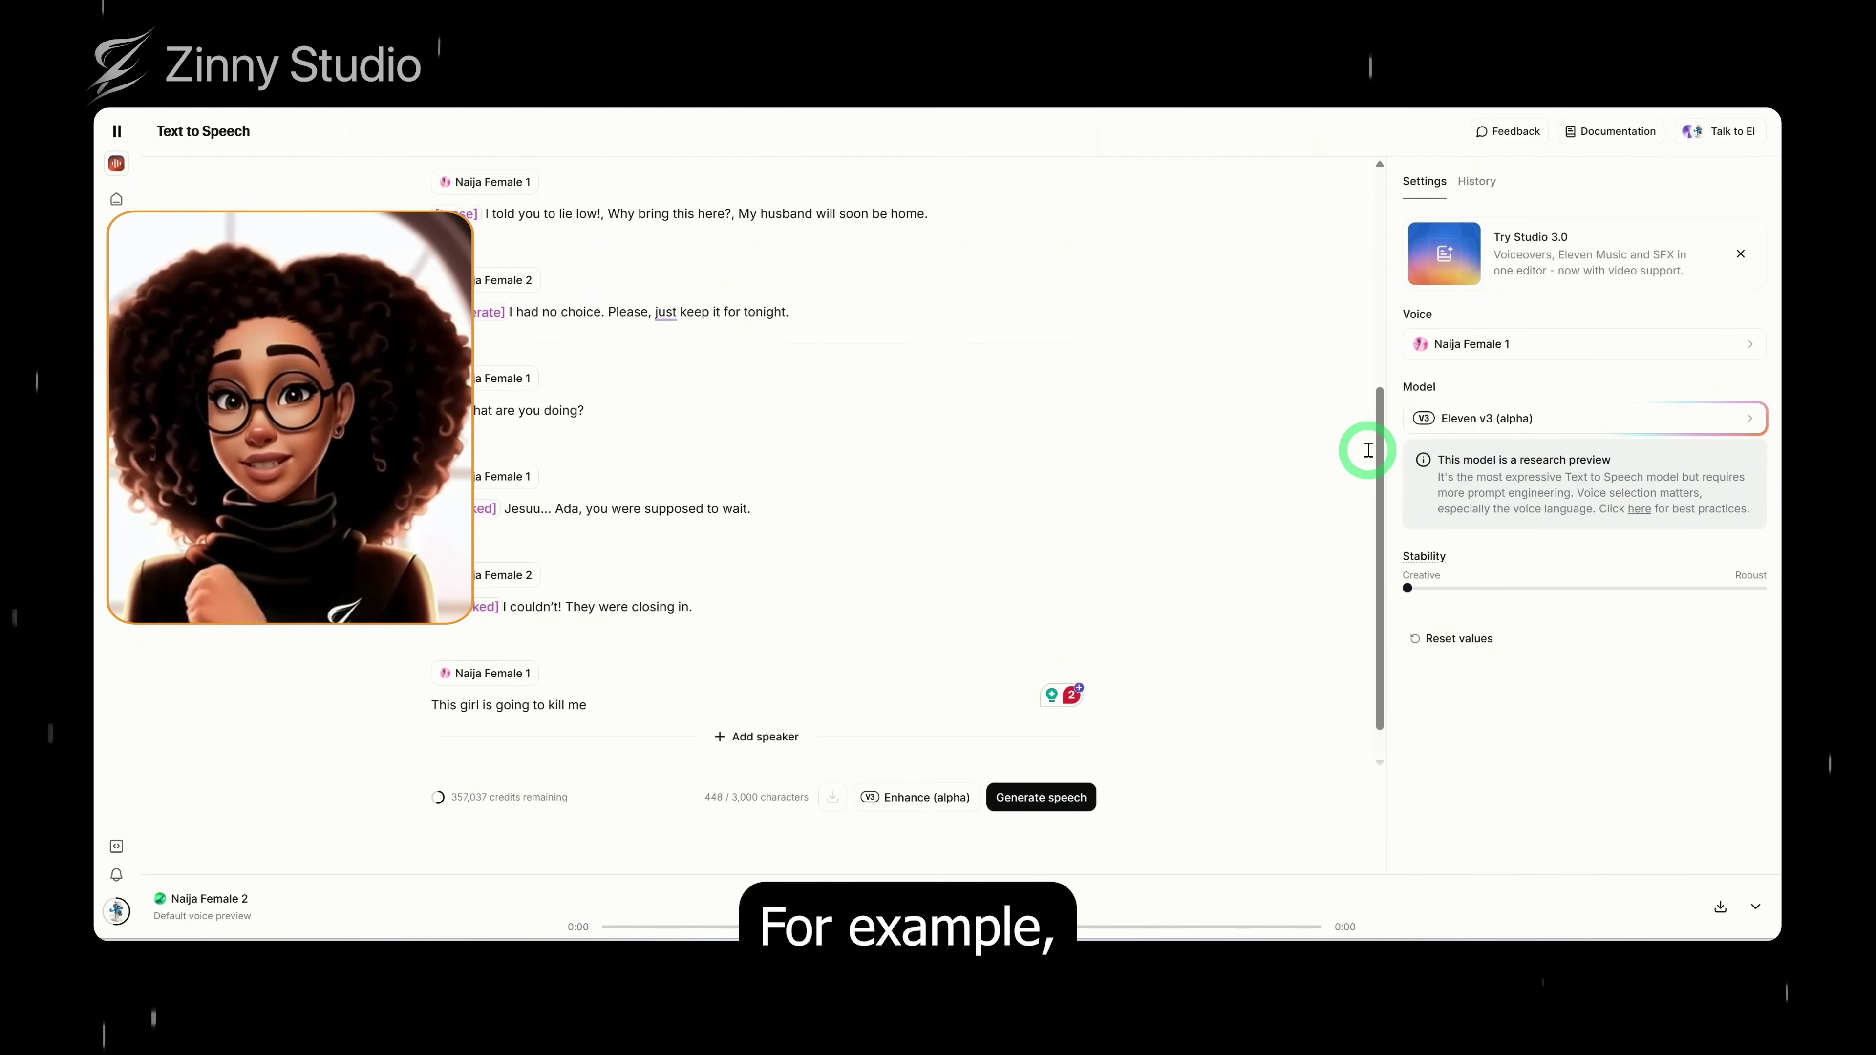
Add a Naija Female 1 speaker block after the opening dialogue block, with the line "Hold on, am coming." and the audio tag "[Crying]".
drag(1378, 444, 1378, 174)
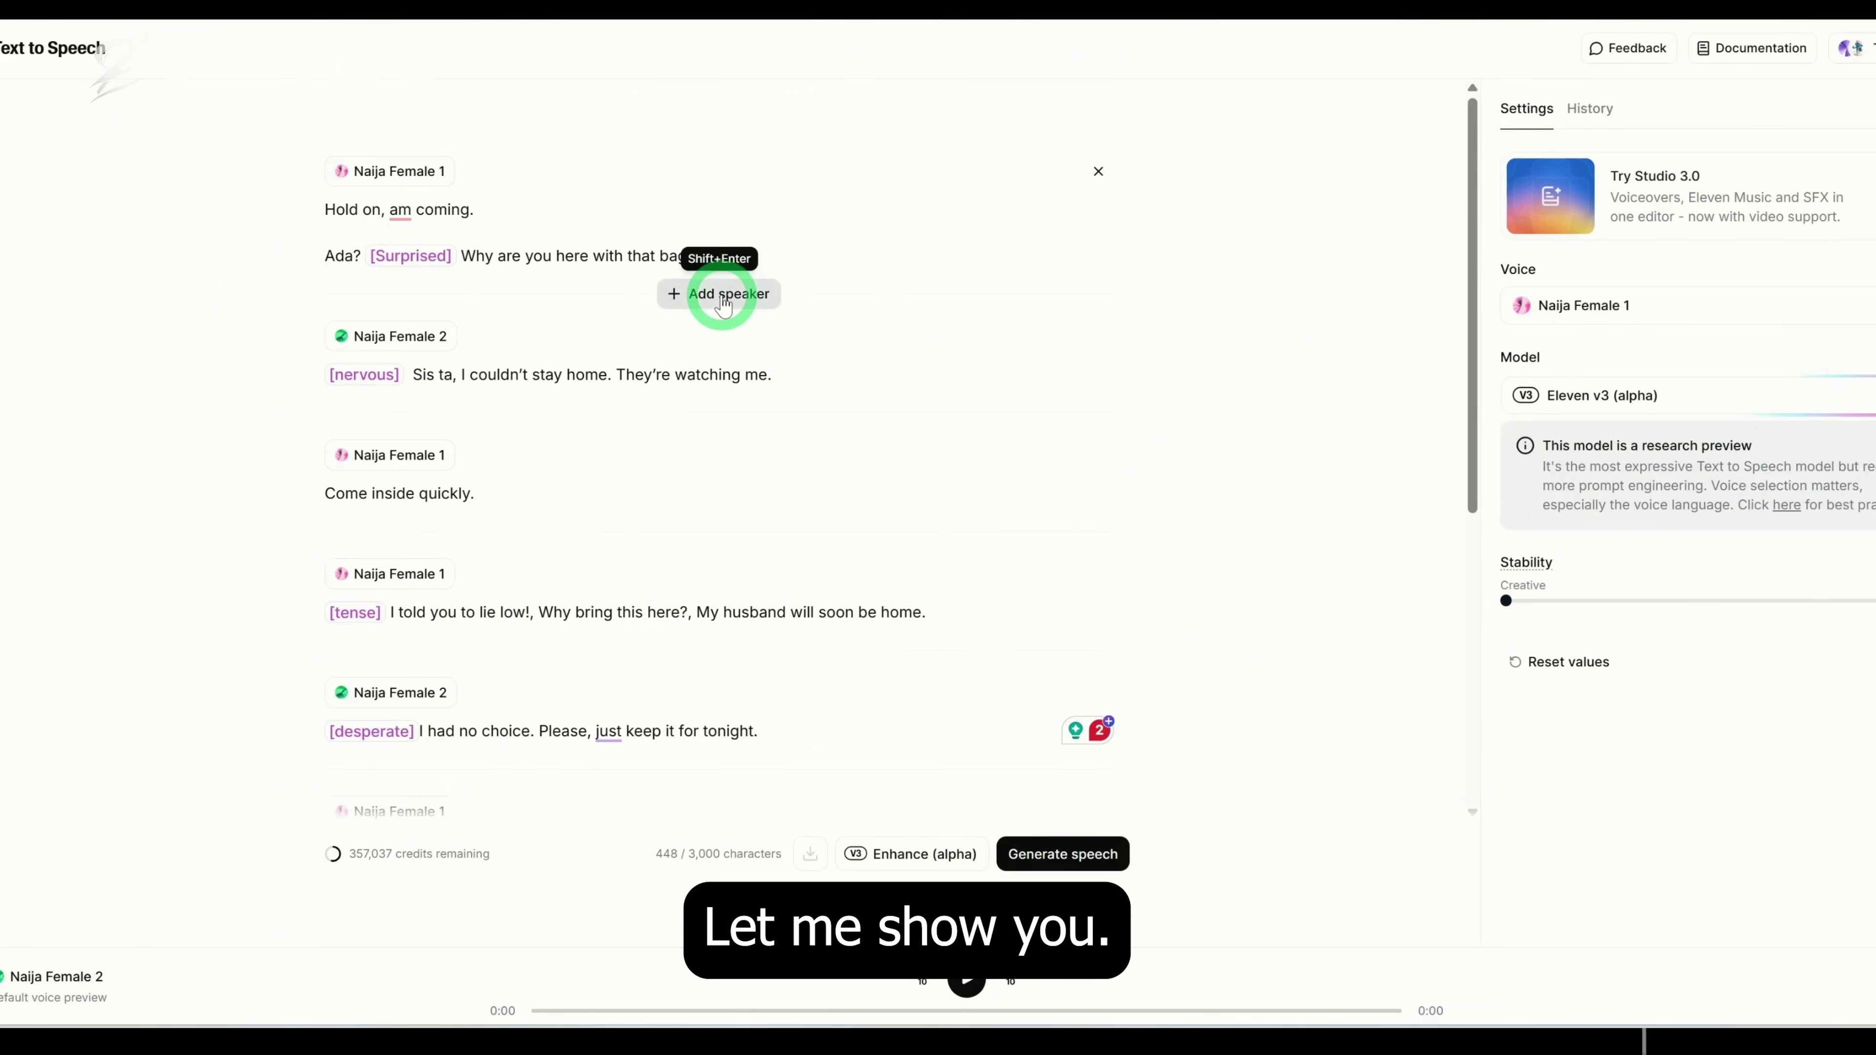
click(723, 299)
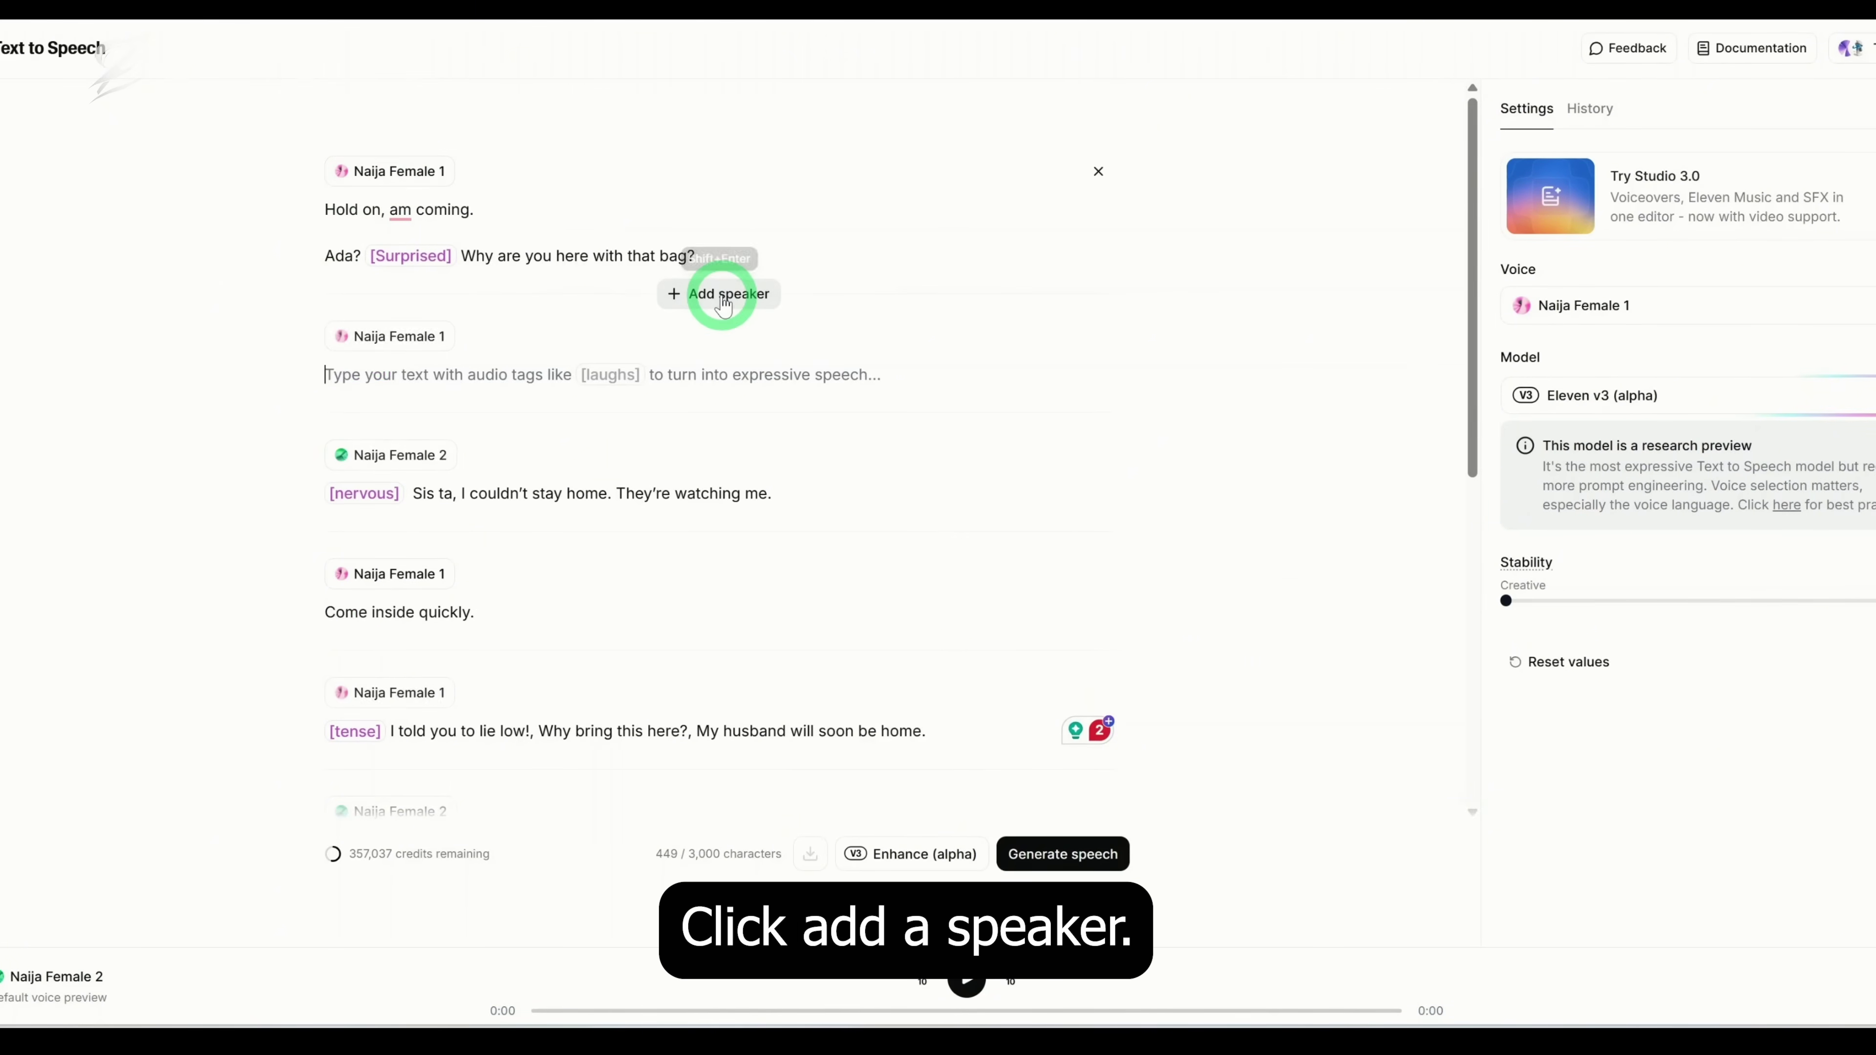
click(380, 345)
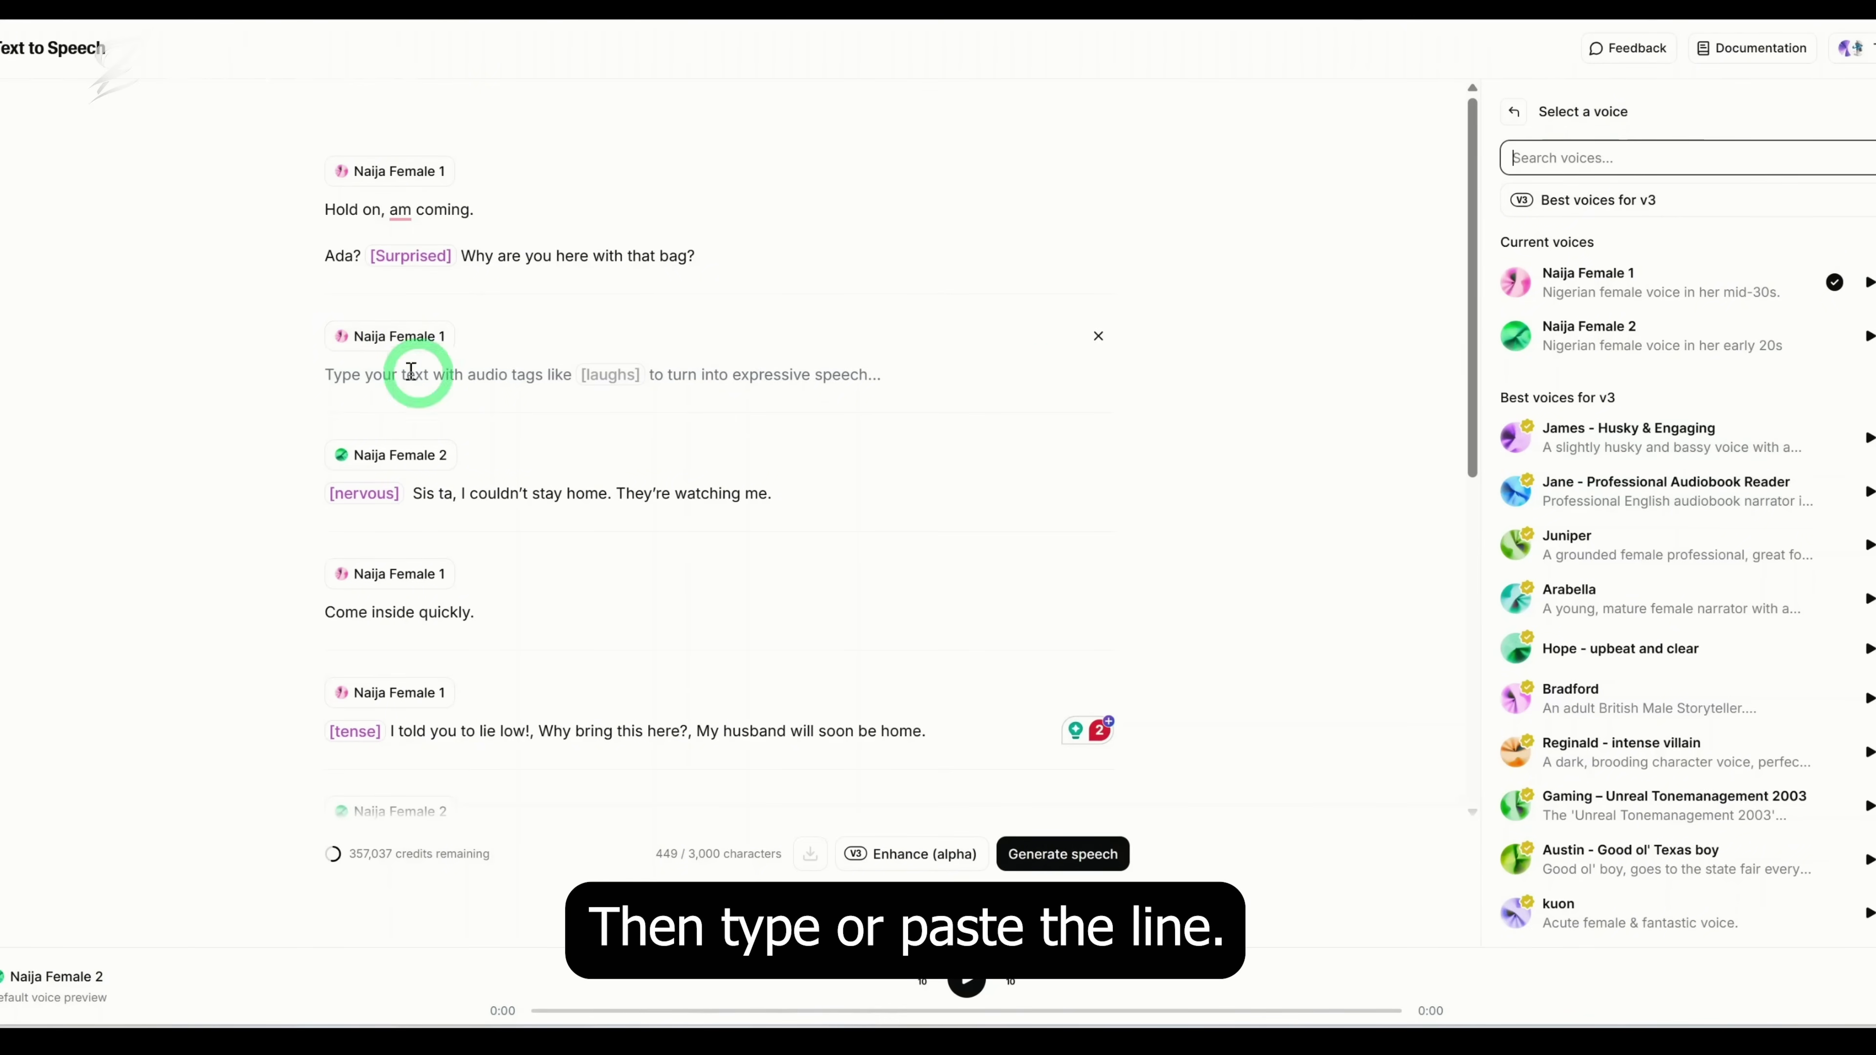
click(418, 354)
text(Hold on, am coming.)
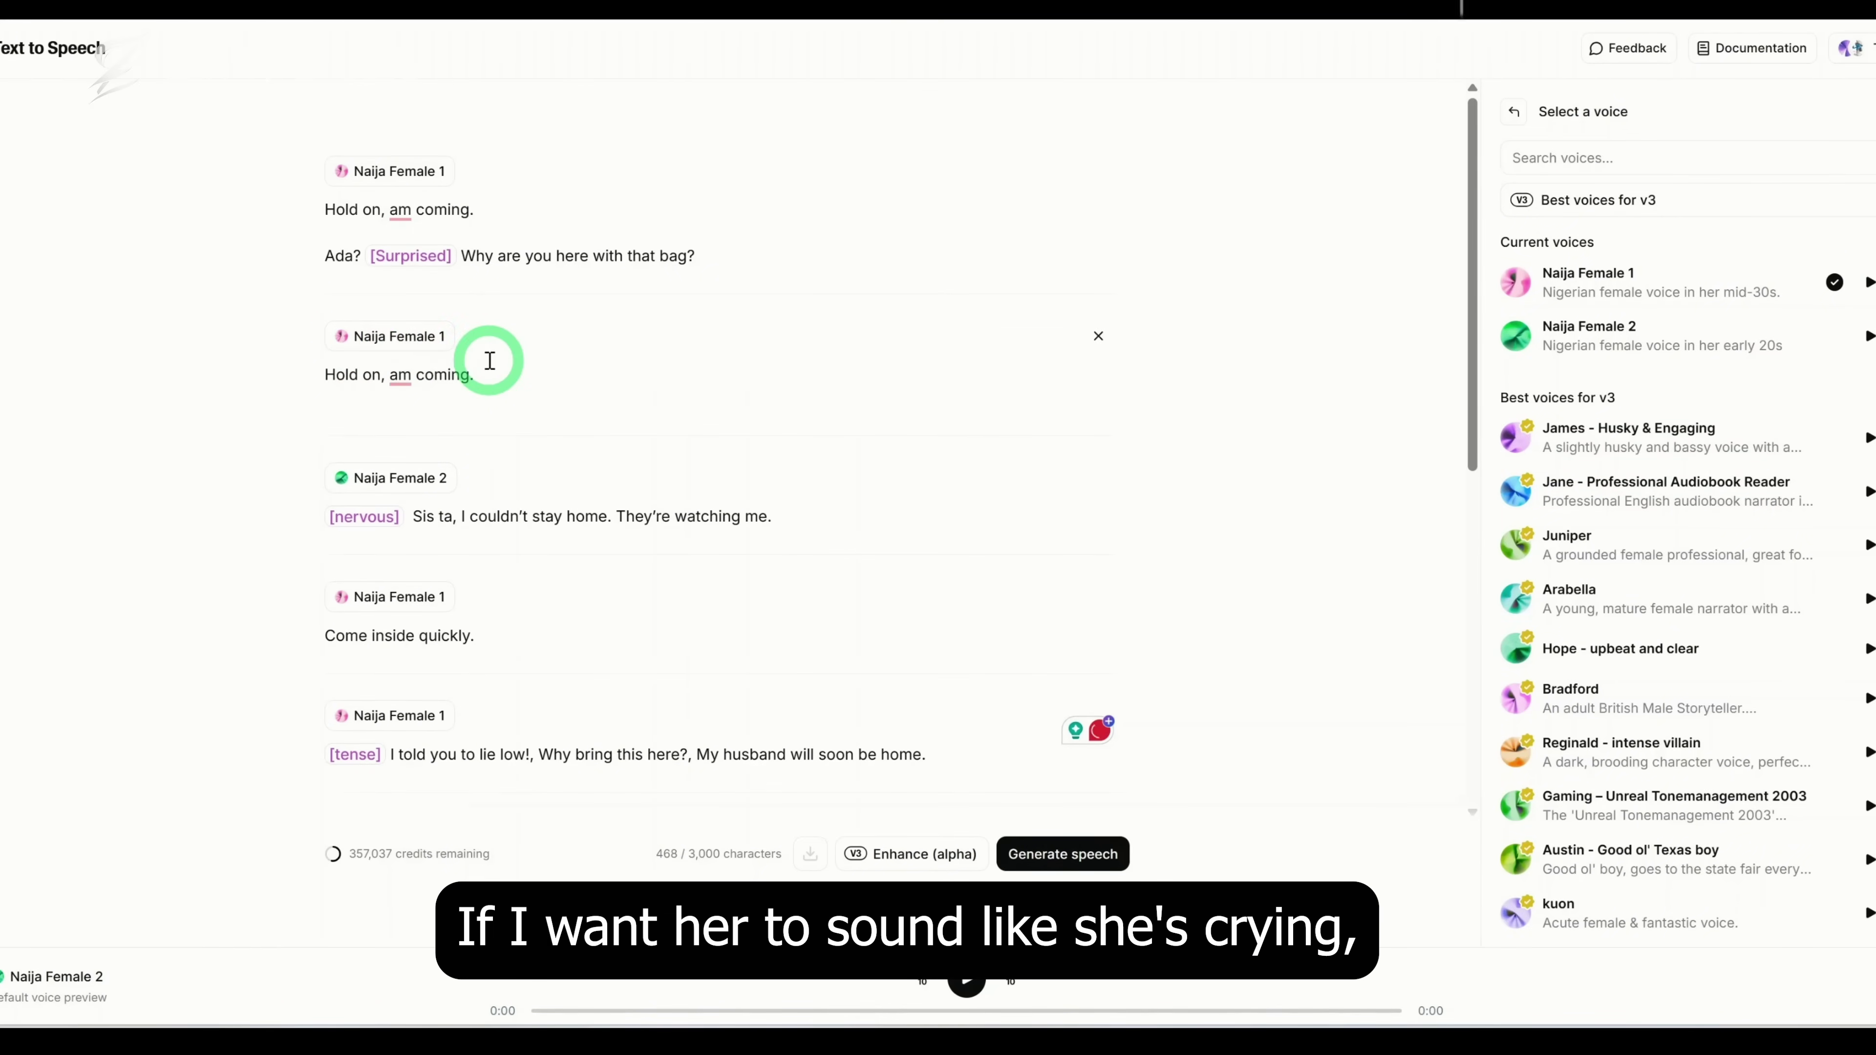
text([)
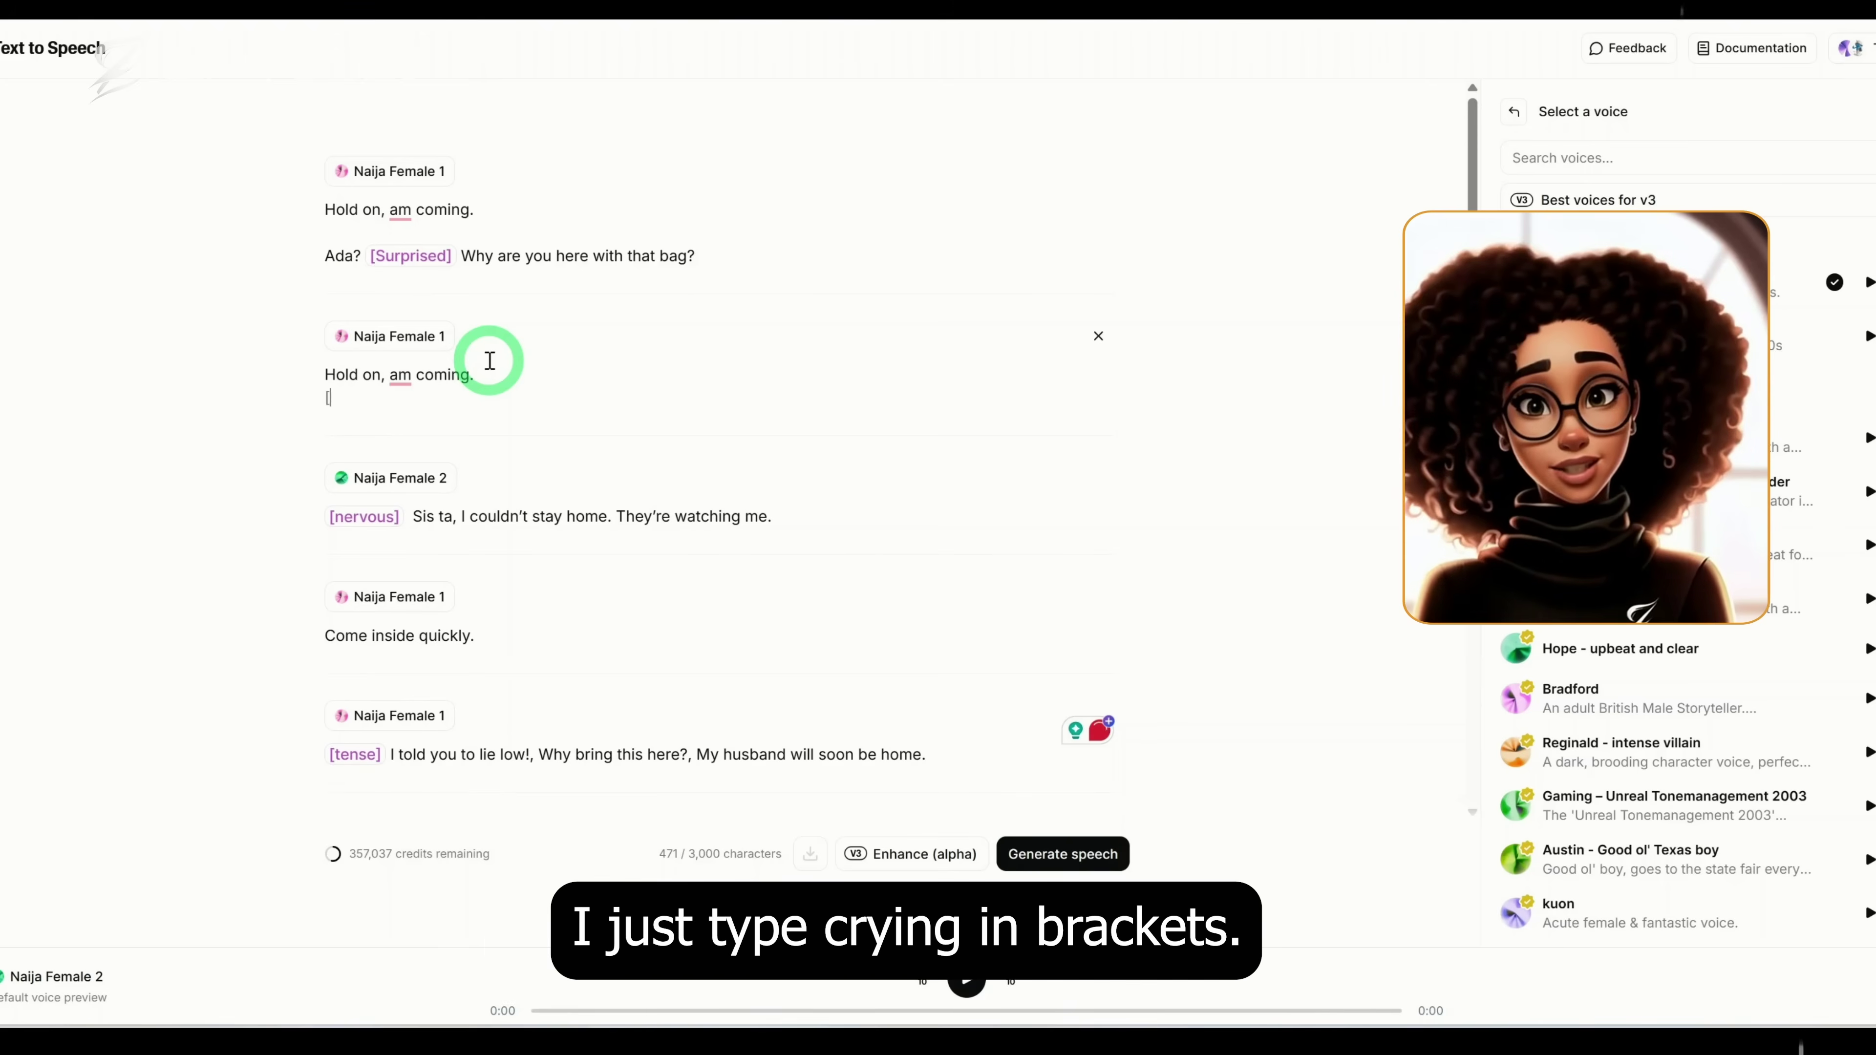
text(Crying])
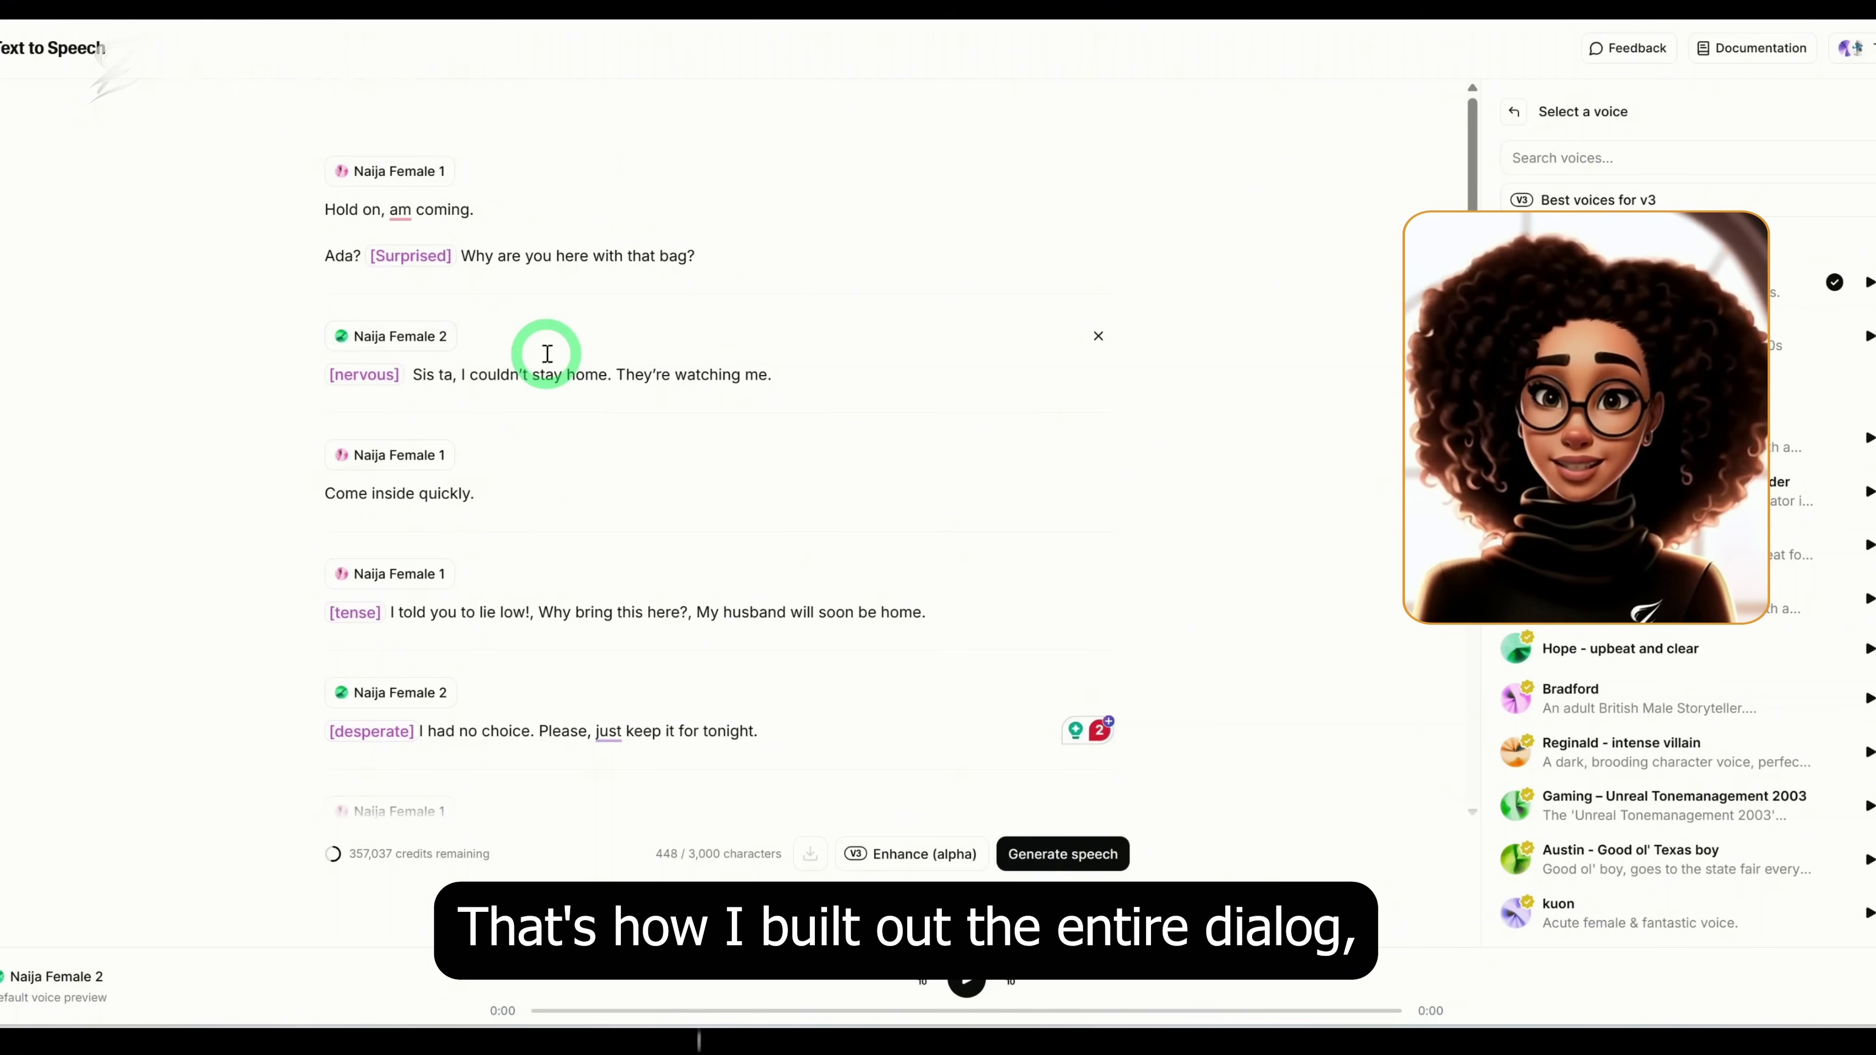
Check the full dialogue between Naija Female 1 and Naija Female 2, and generate its speech.
scroll(546, 358, down, 3)
scroll(546, 359, down, 4)
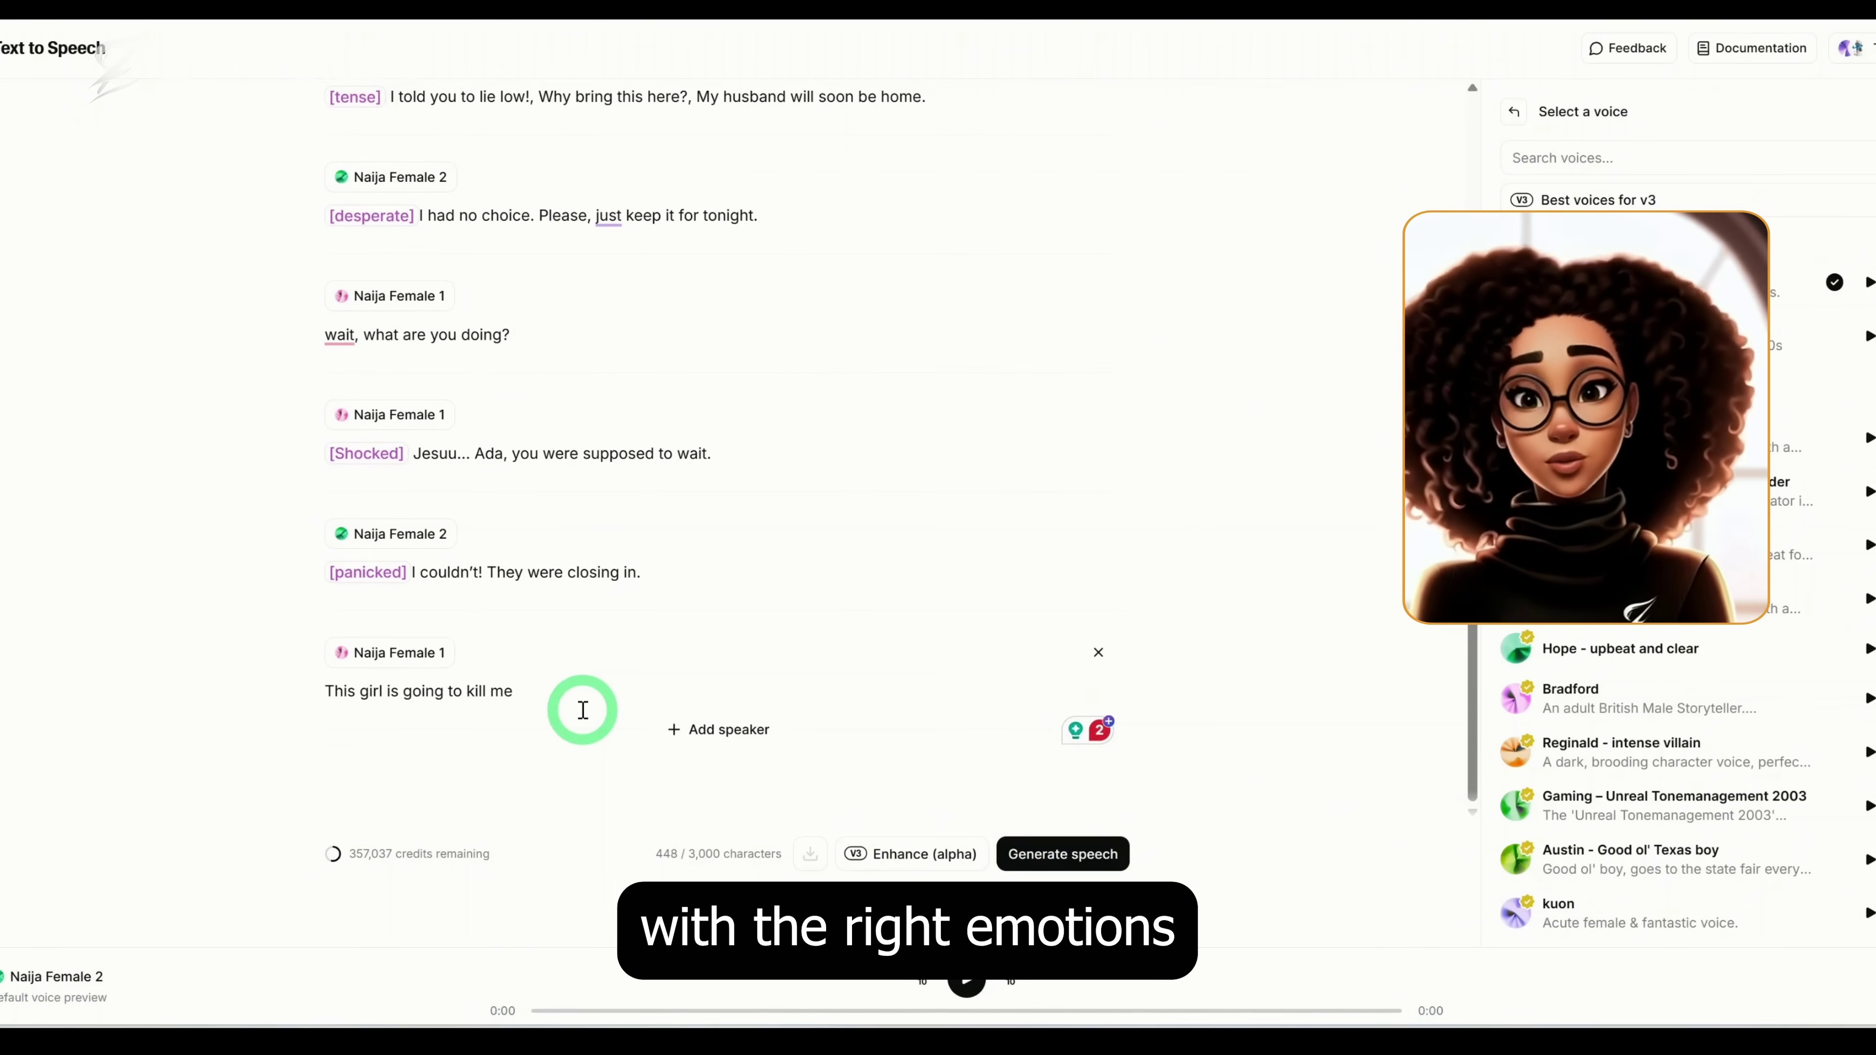
scroll(599, 537, up, 7)
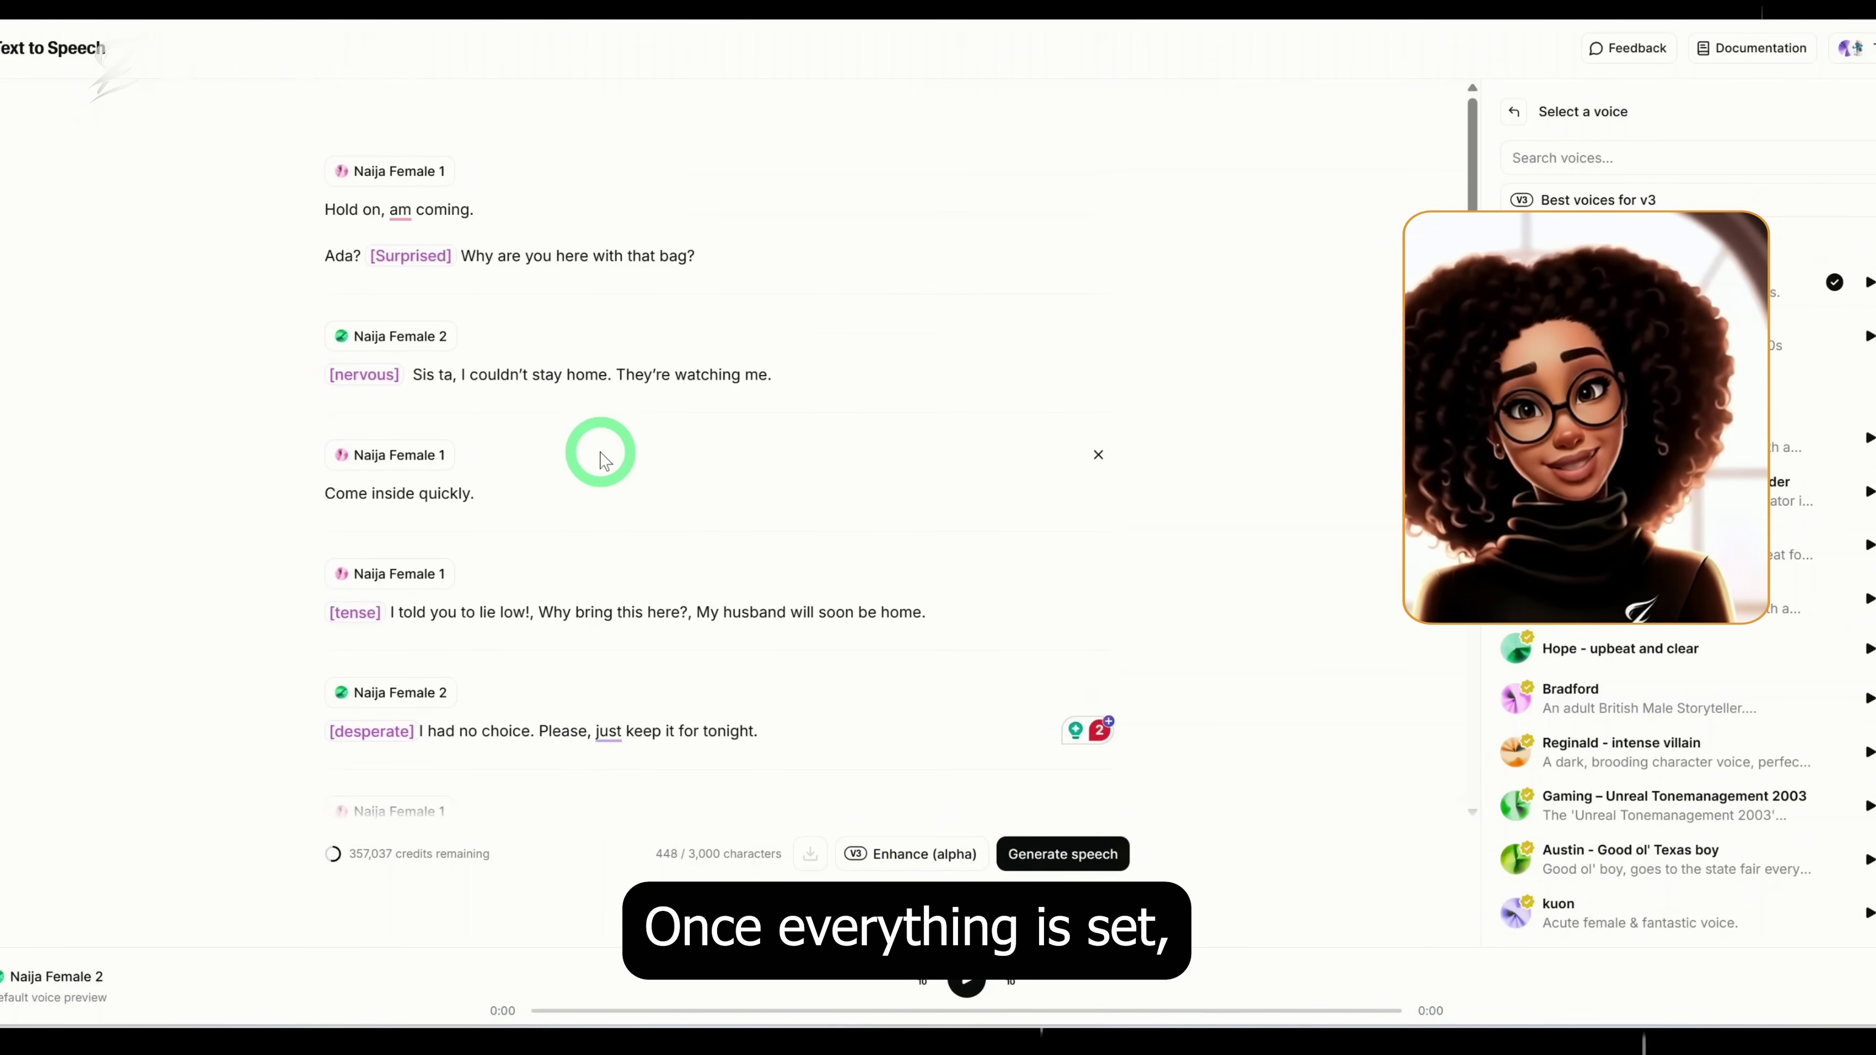
click(1071, 855)
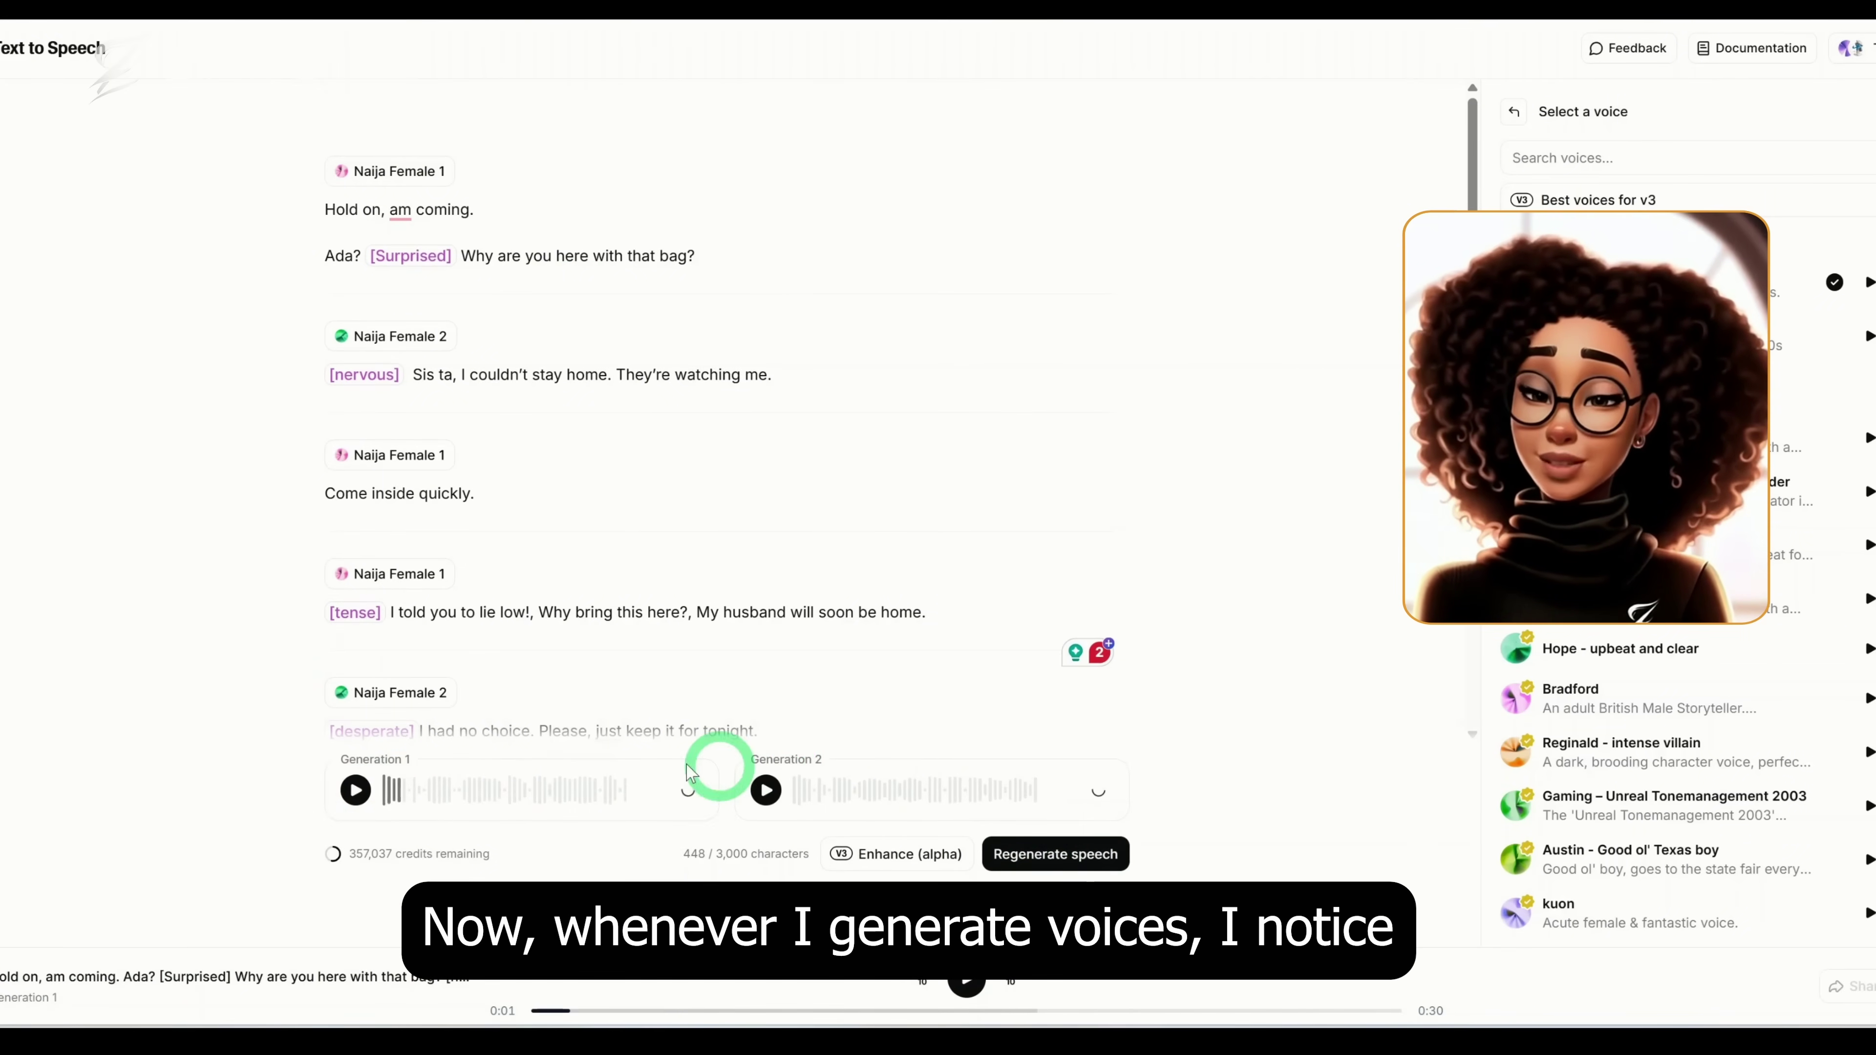
Review the generated dialogue takes and play Generation 2.
click(462, 794)
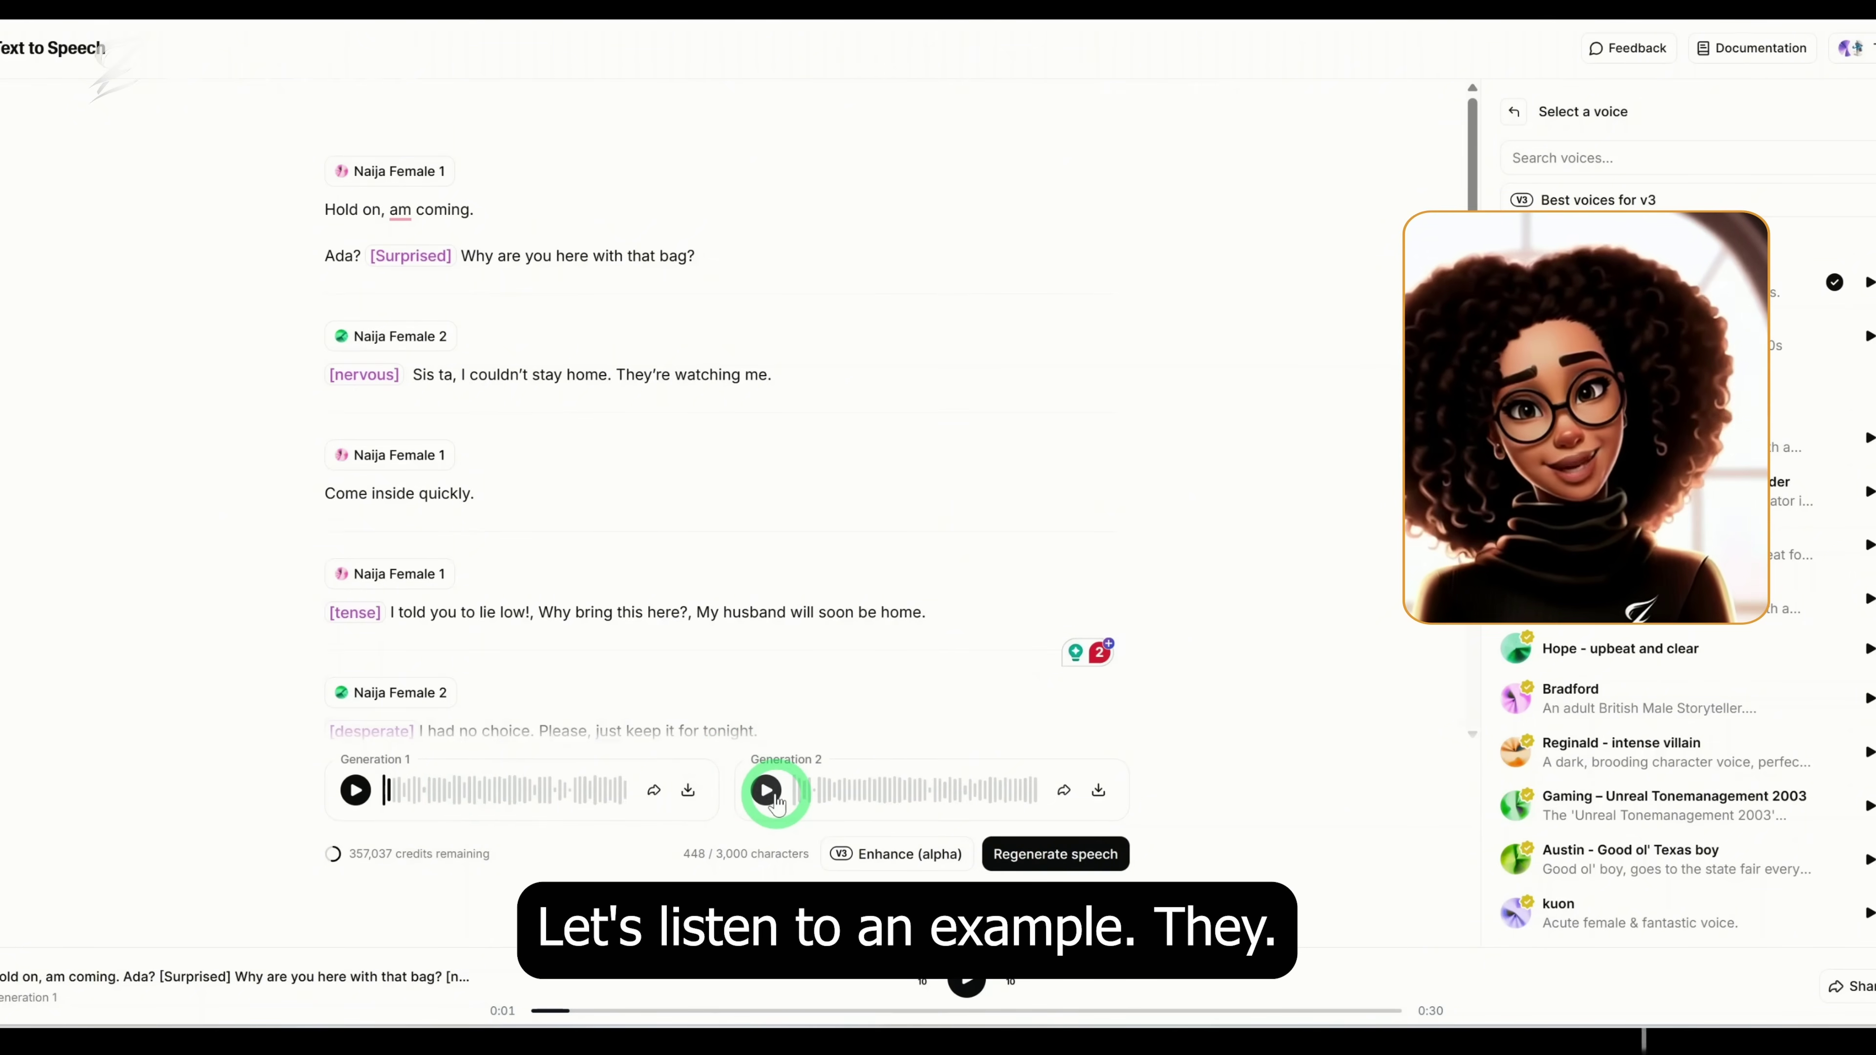
click(766, 790)
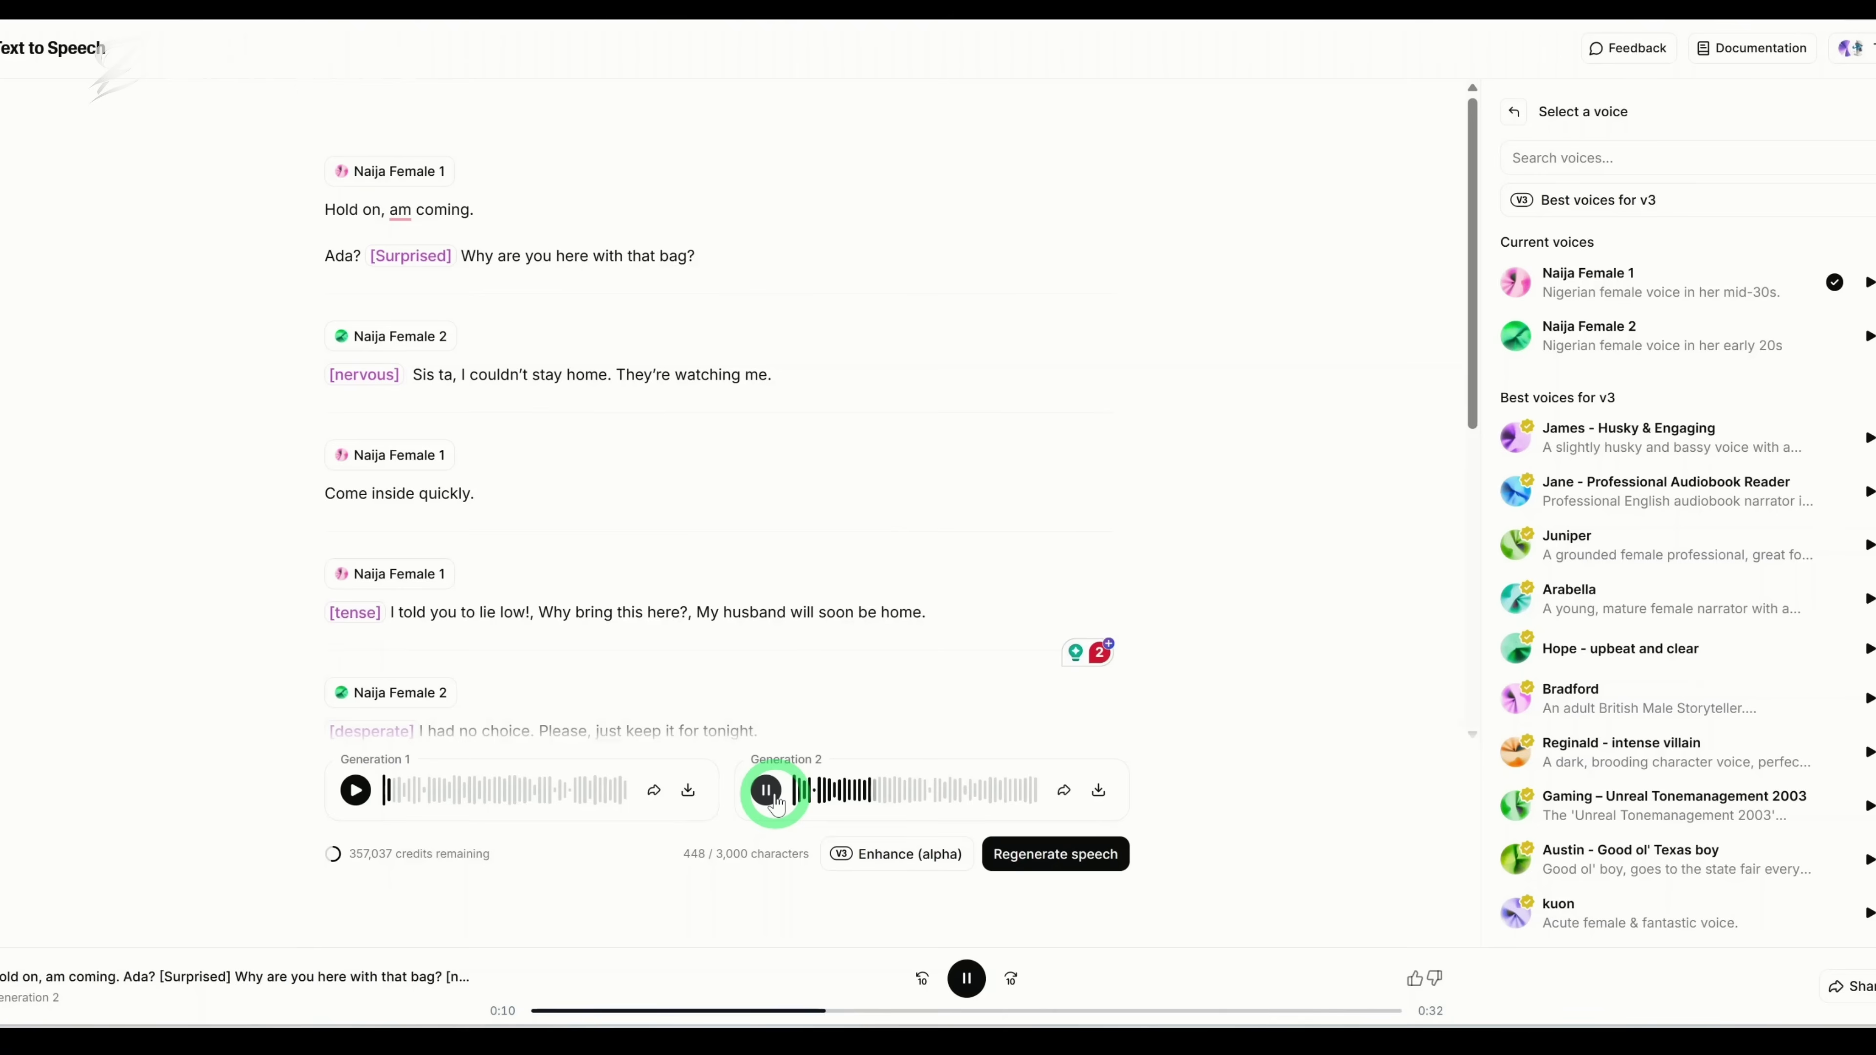
Pause the playback of Generation 2.
click(768, 794)
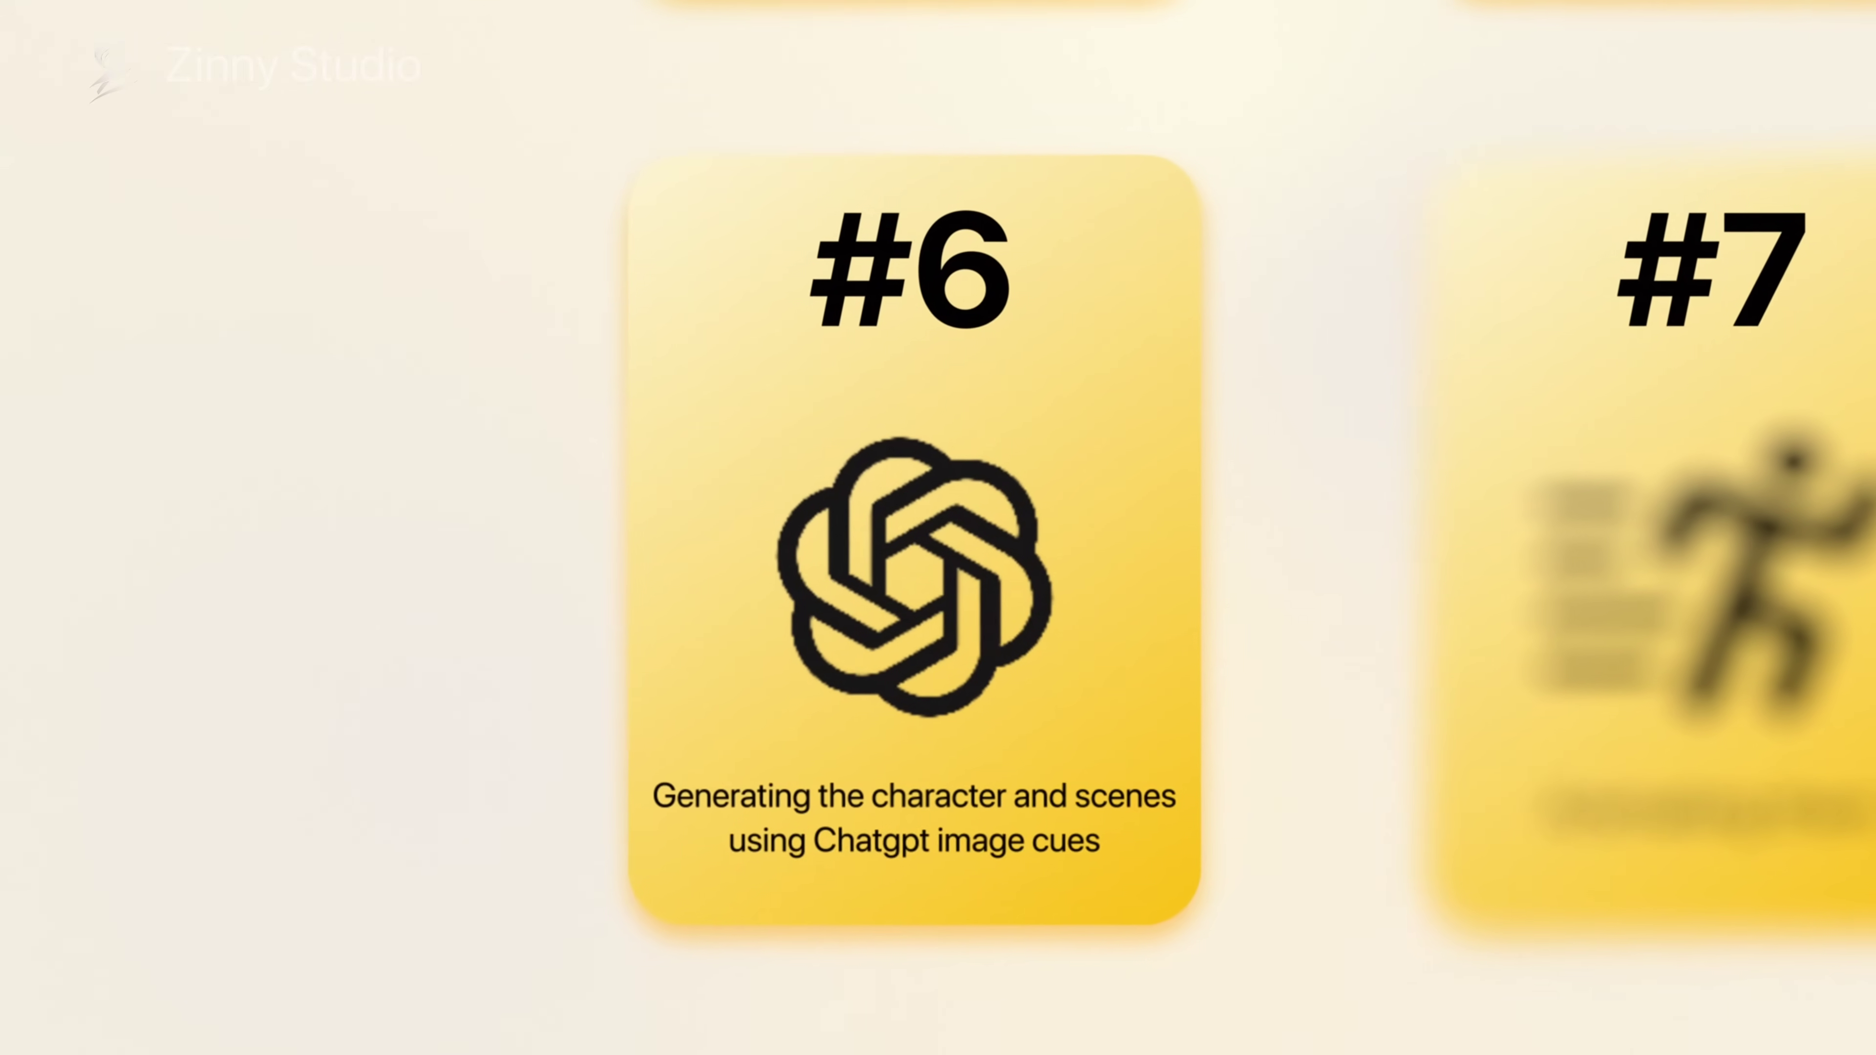
Switch to Midjourney's Create page and view the wife, police officer, green-shirted man and younger sister character images.
click(177, 269)
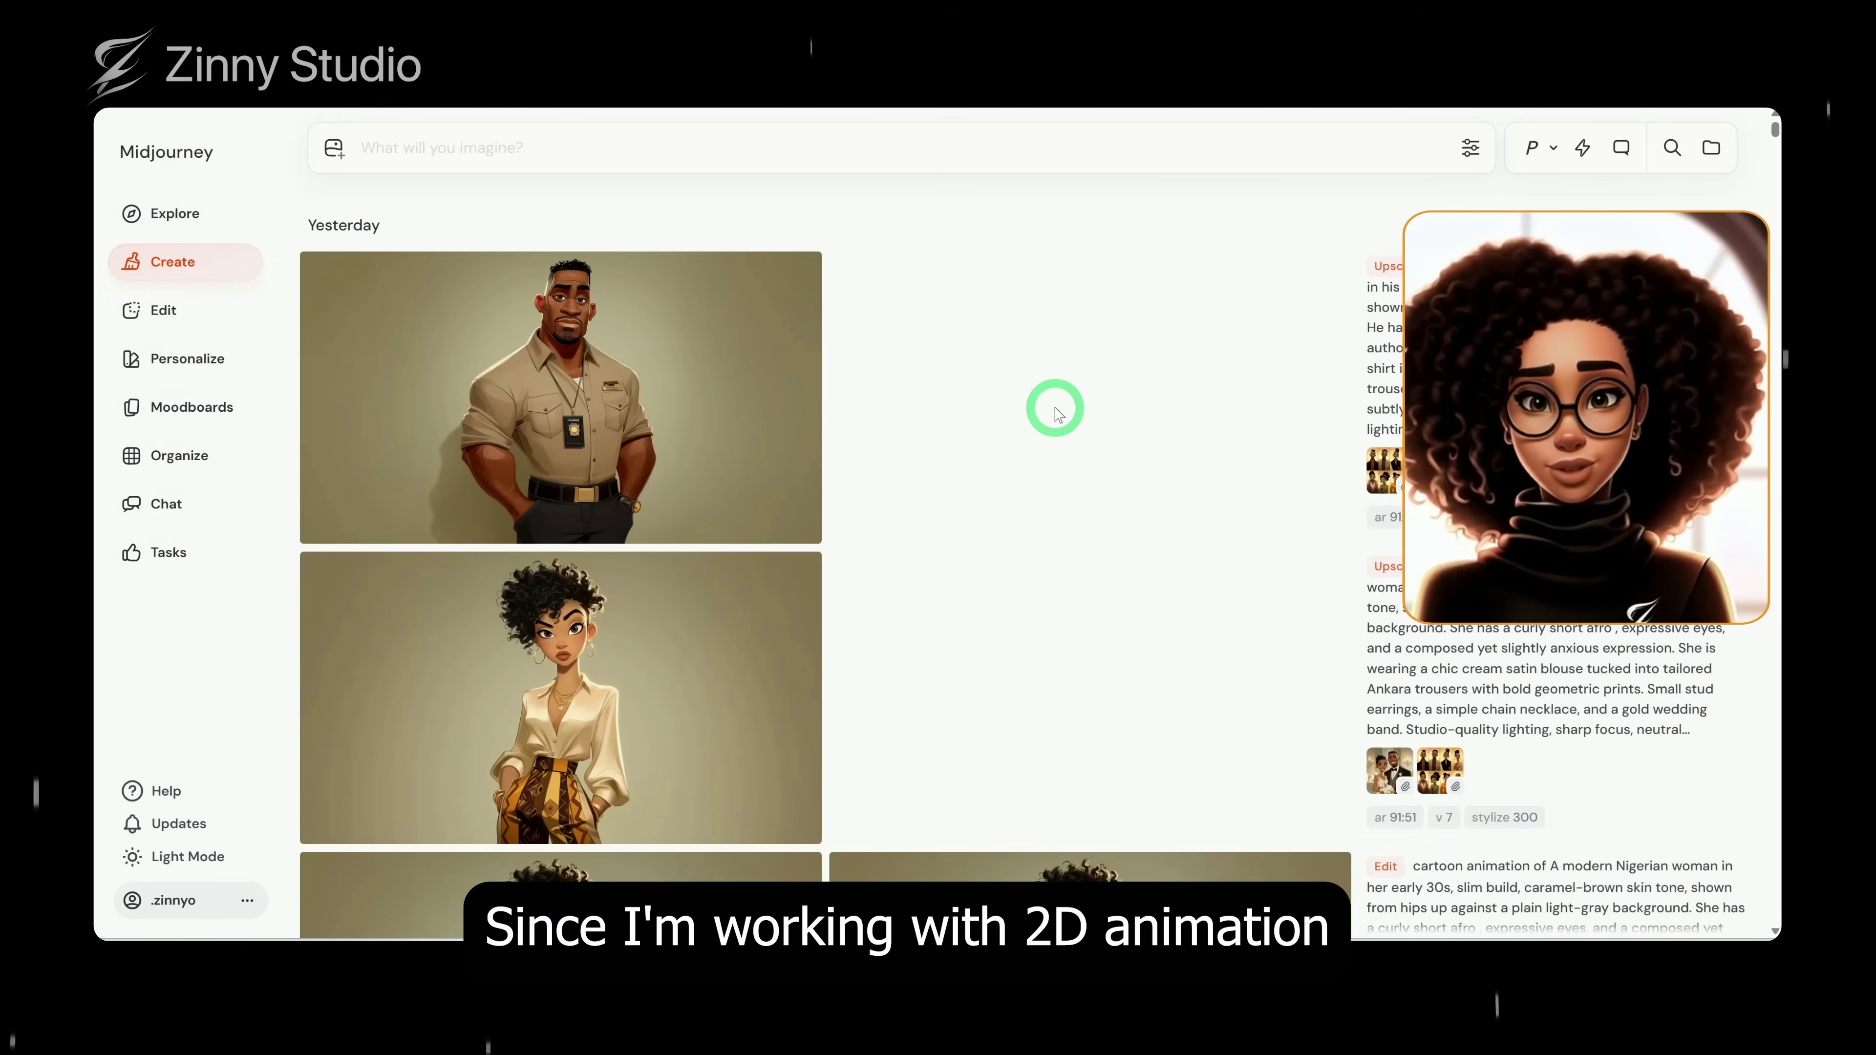
scroll(1057, 414, down, 2)
scroll(1058, 414, up, 2)
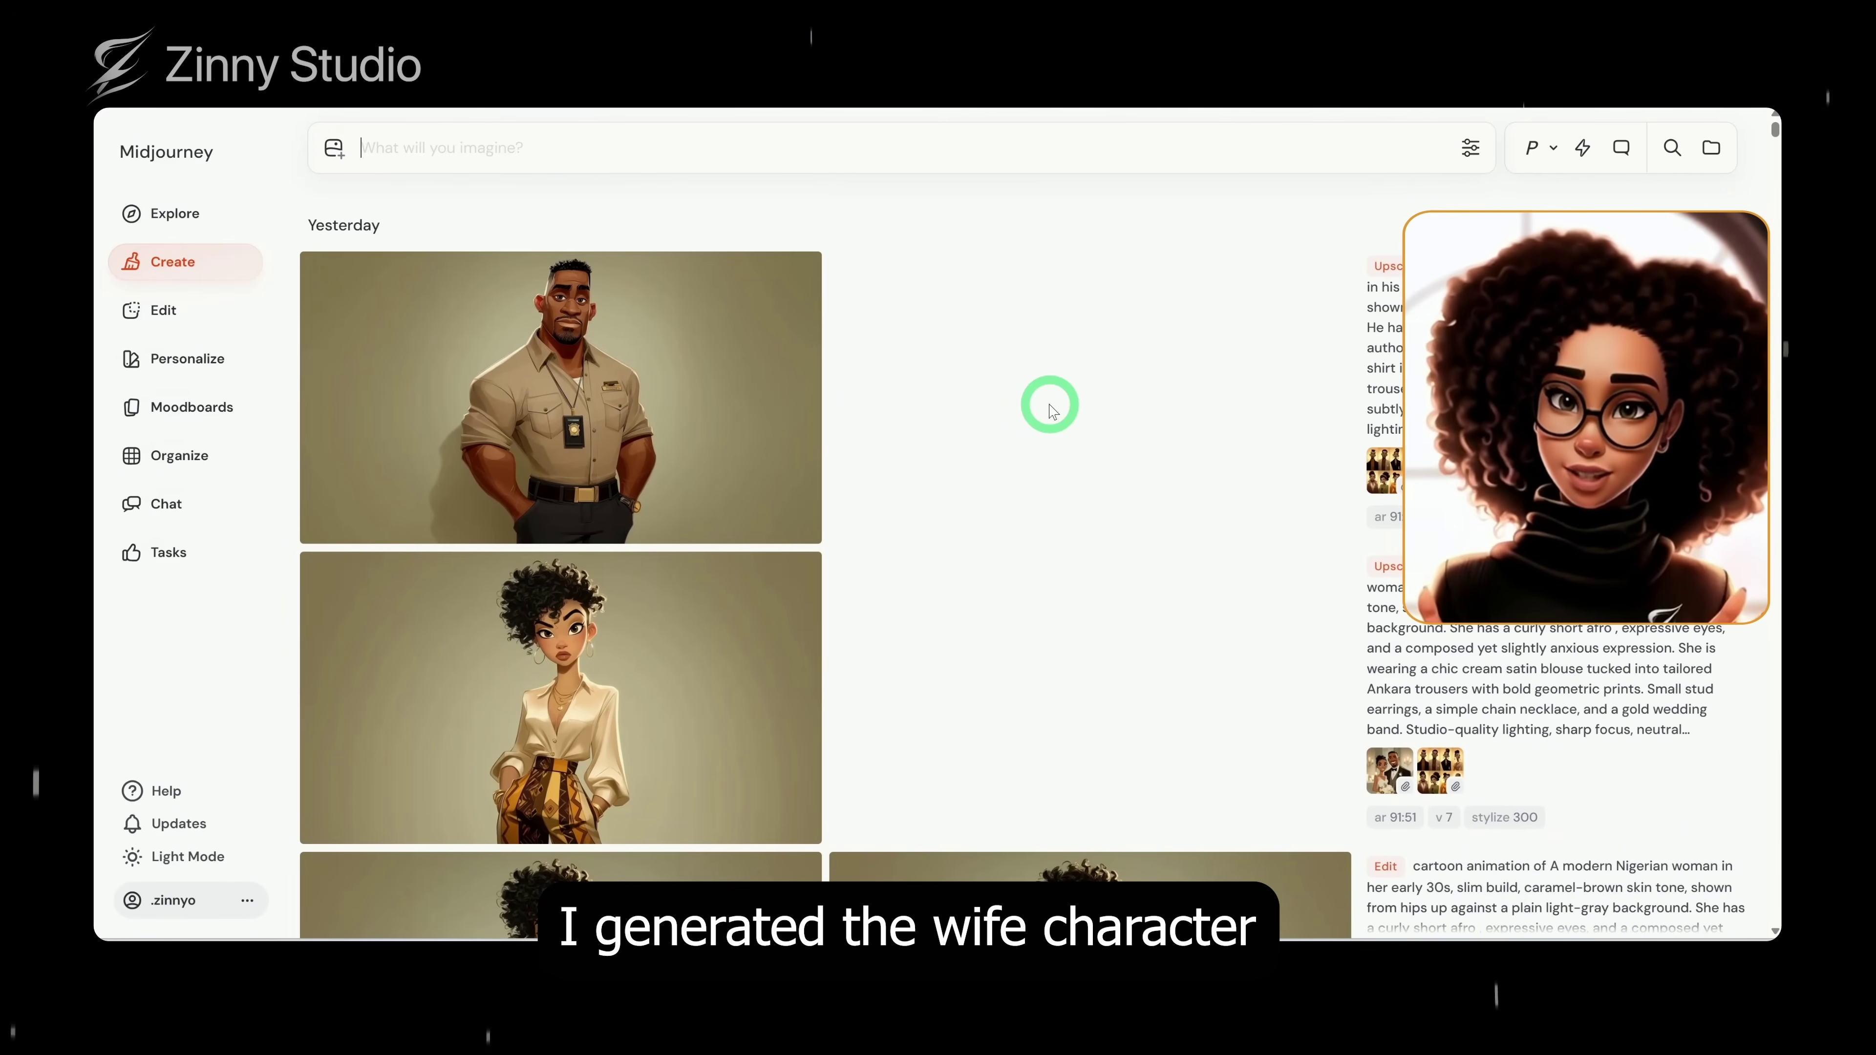
click(1048, 408)
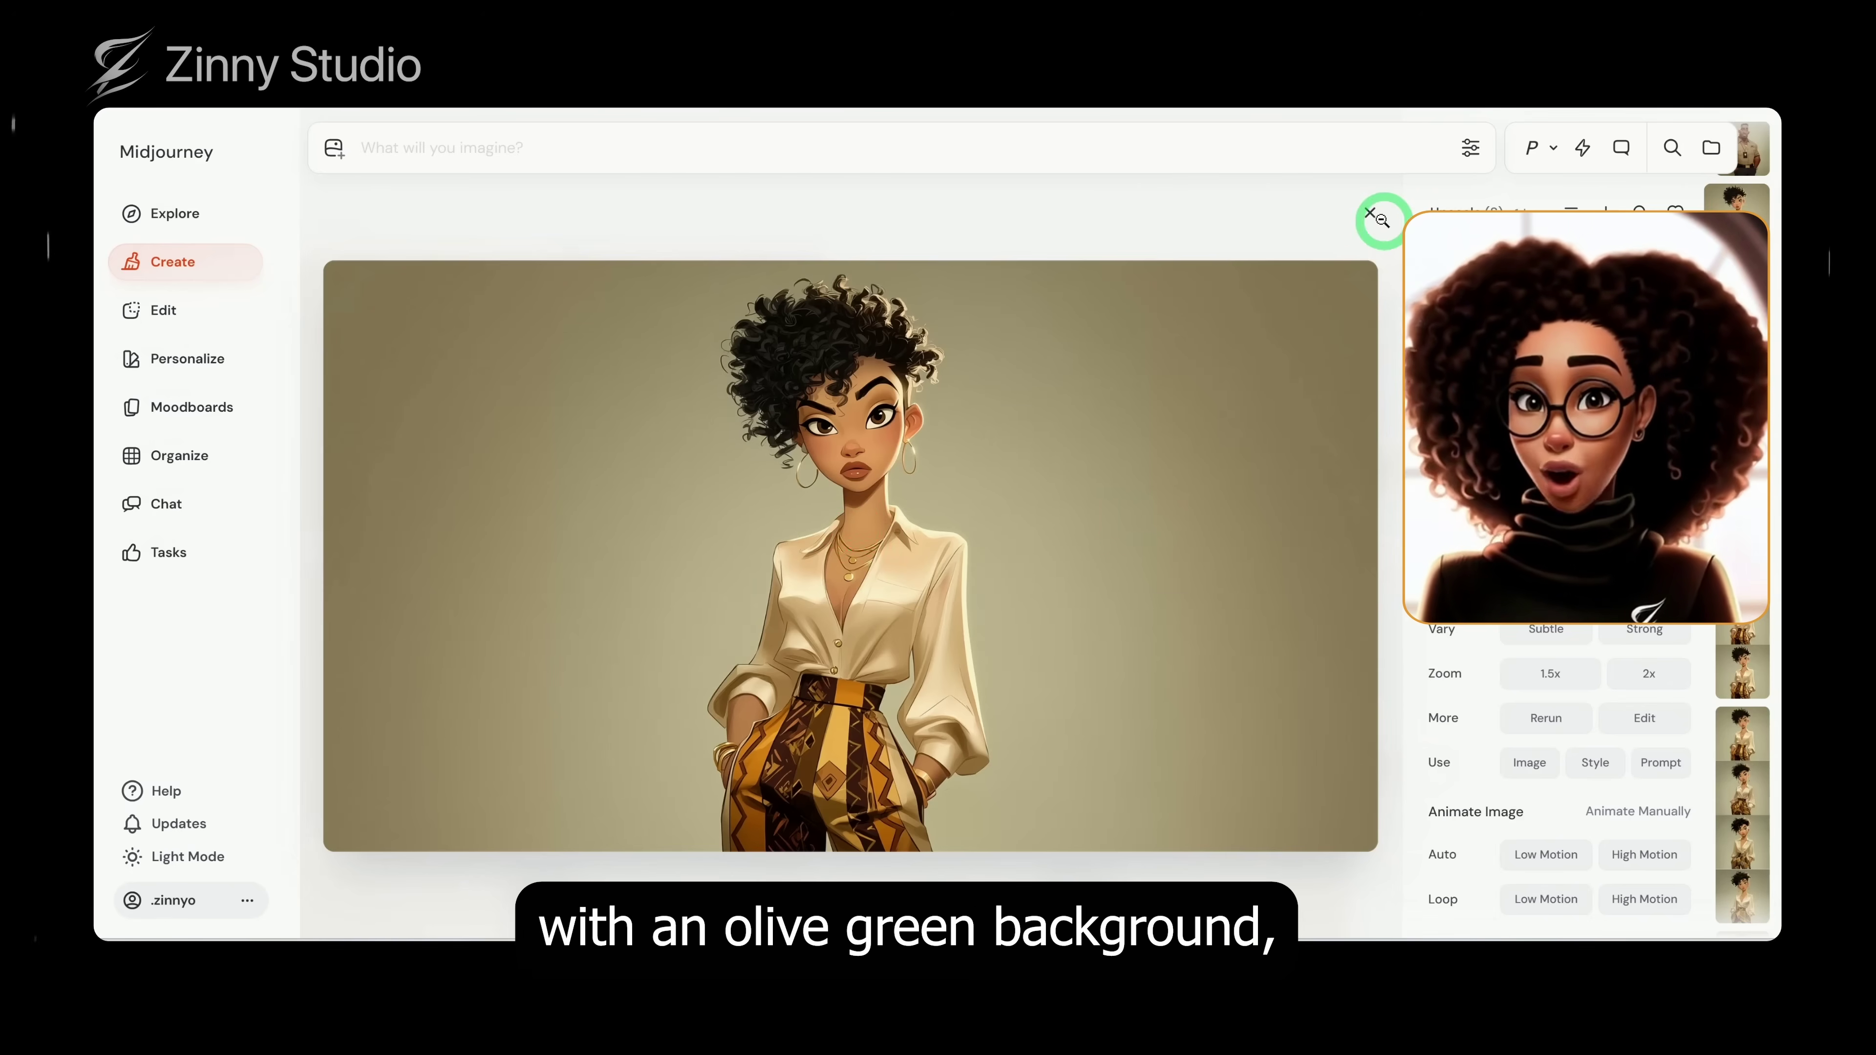
click(1365, 210)
click(504, 370)
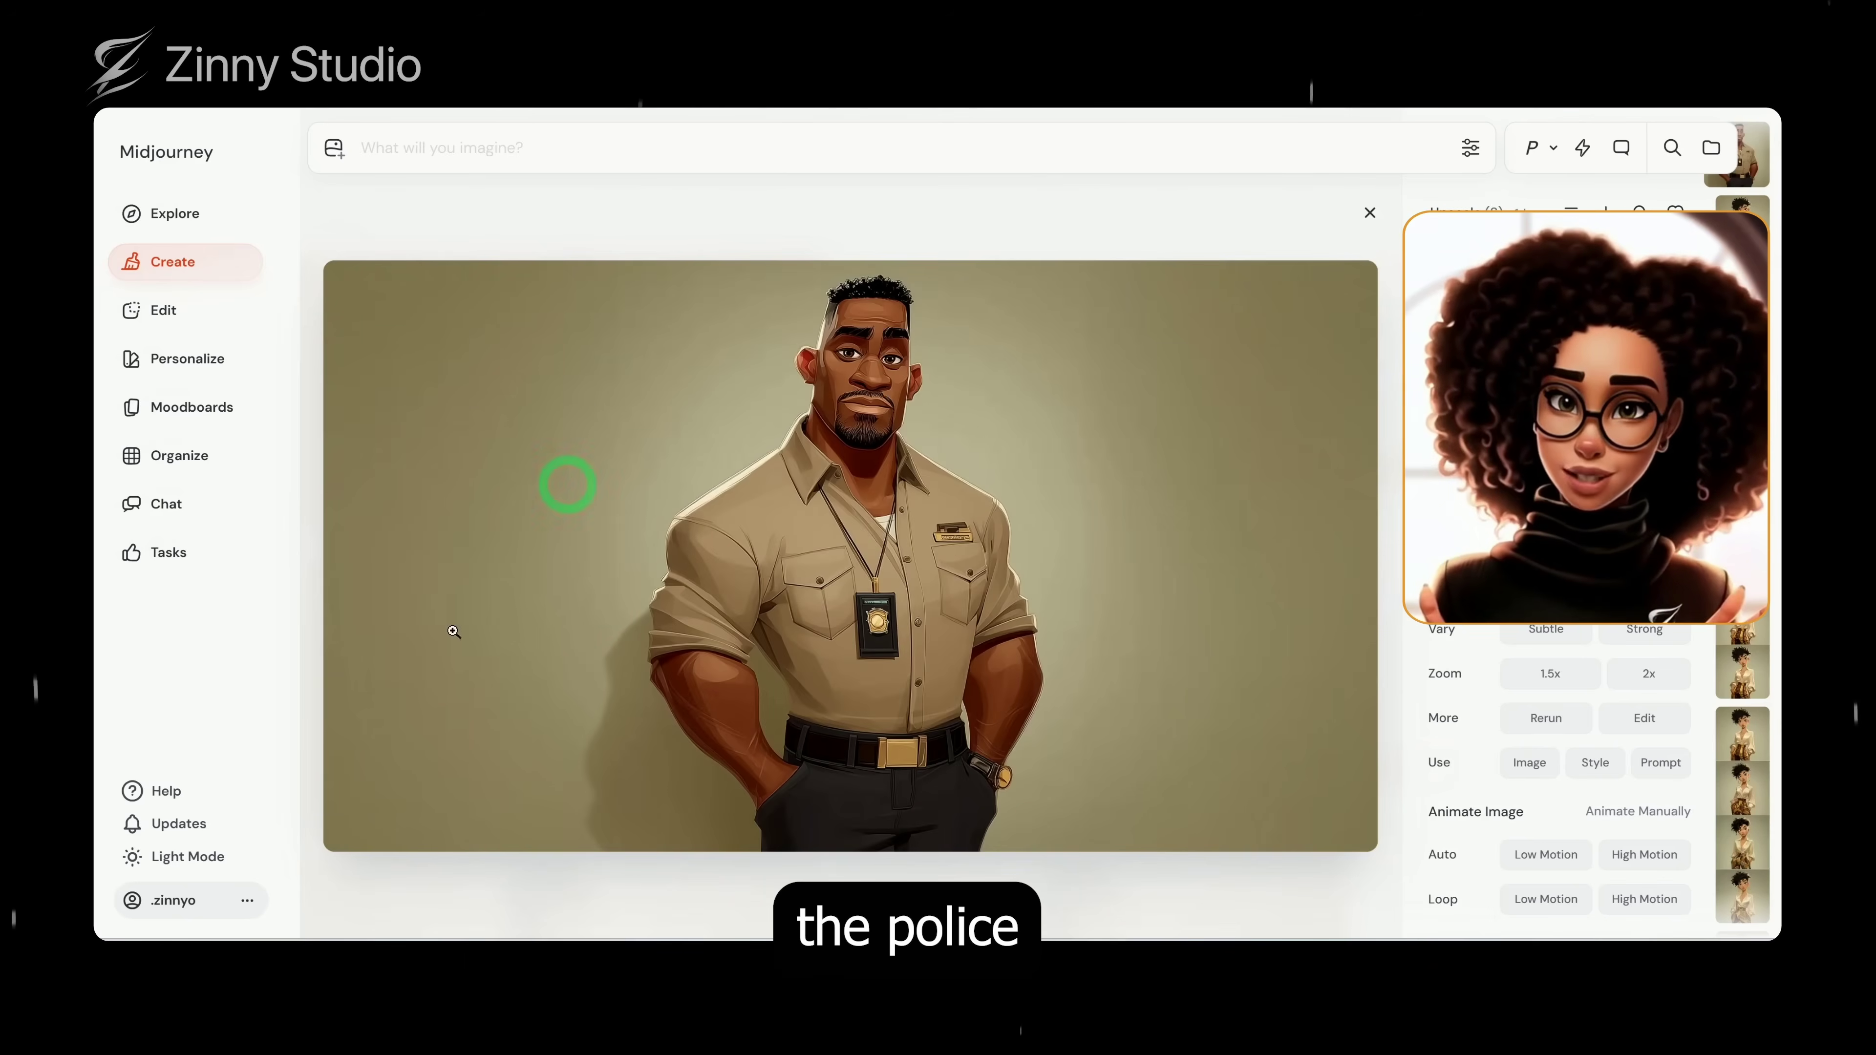
scroll(744, 342, down, 1)
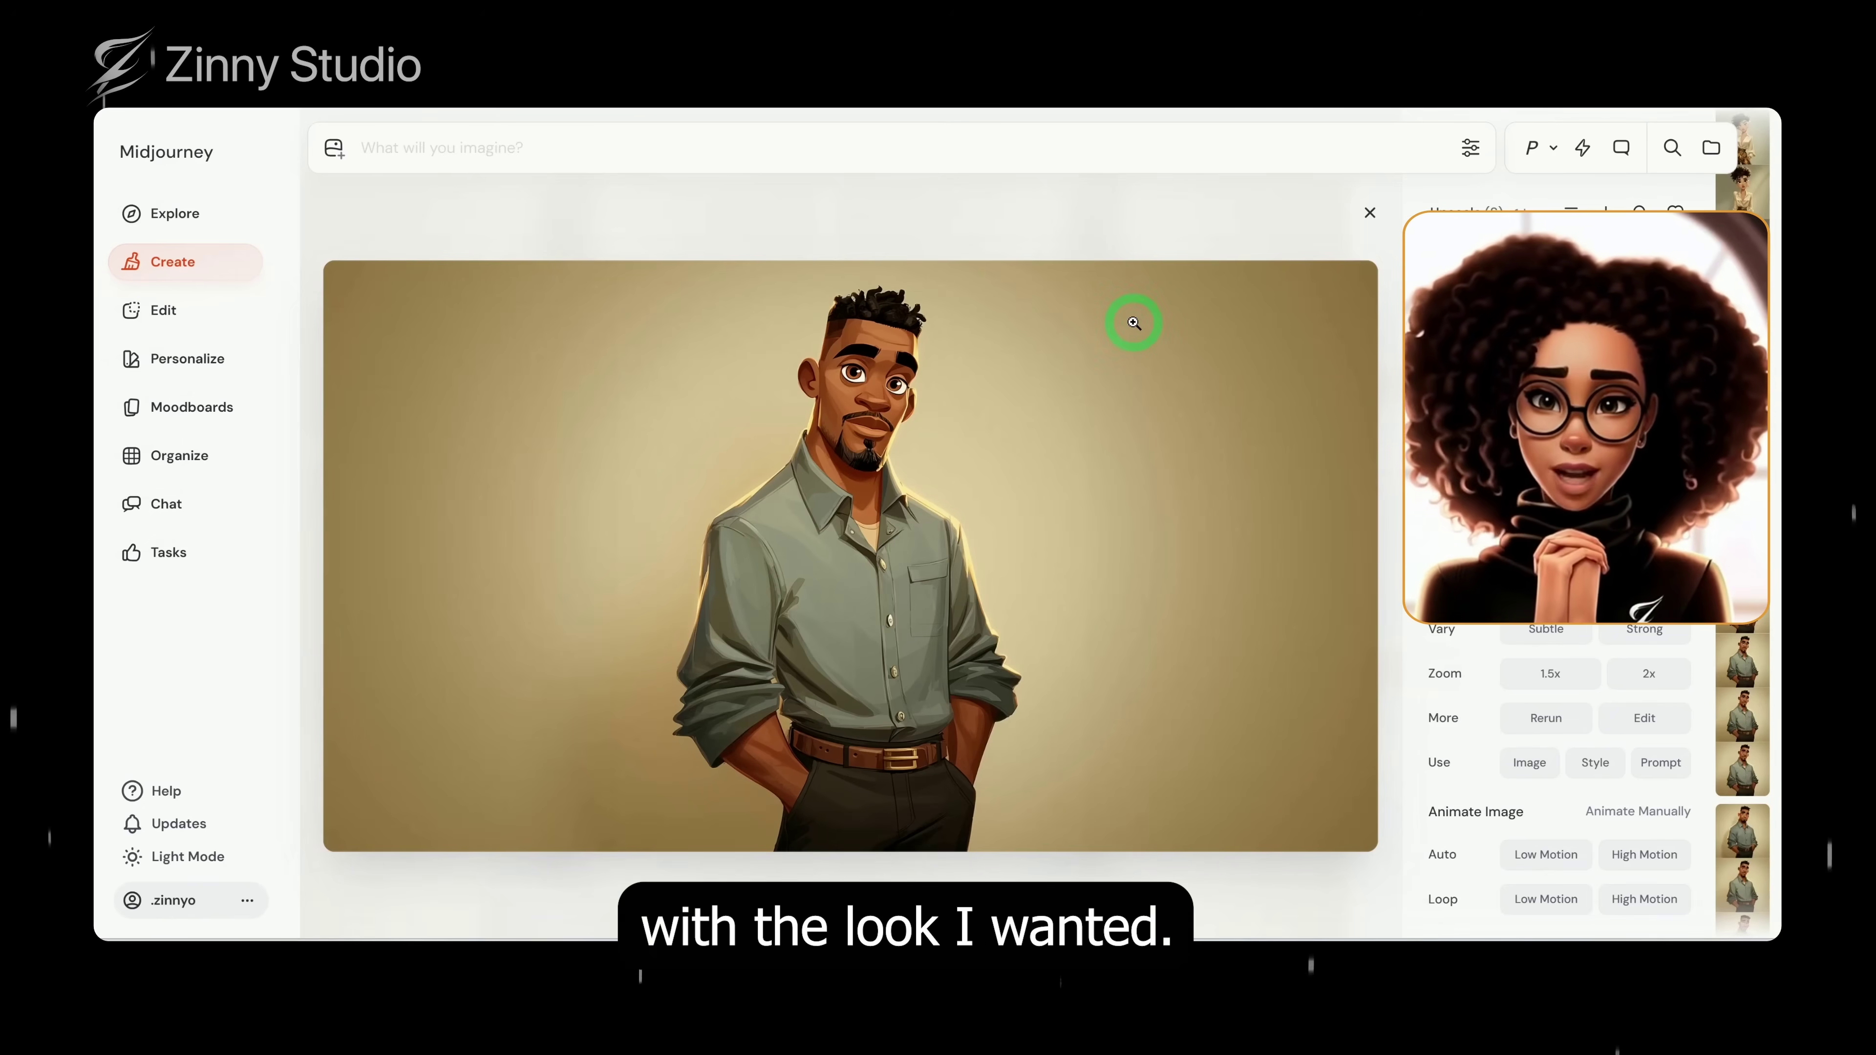
scroll(1108, 149, down, 1)
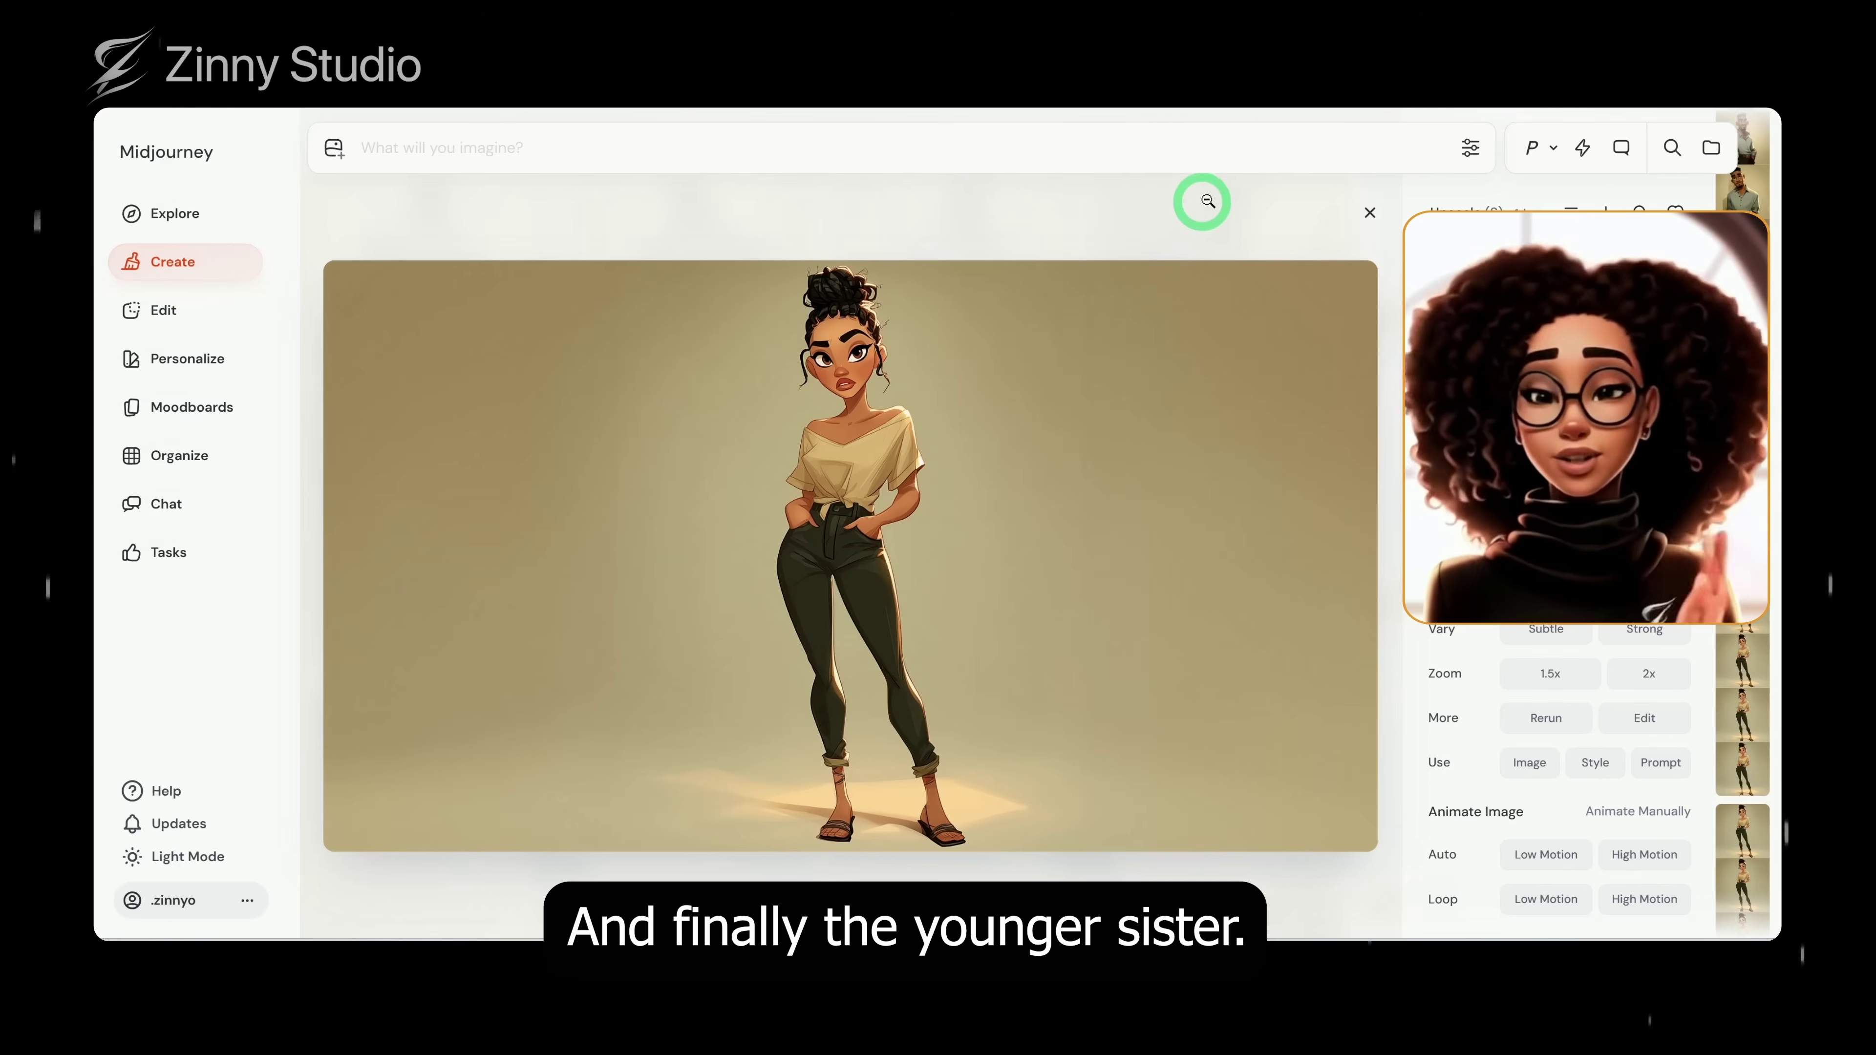
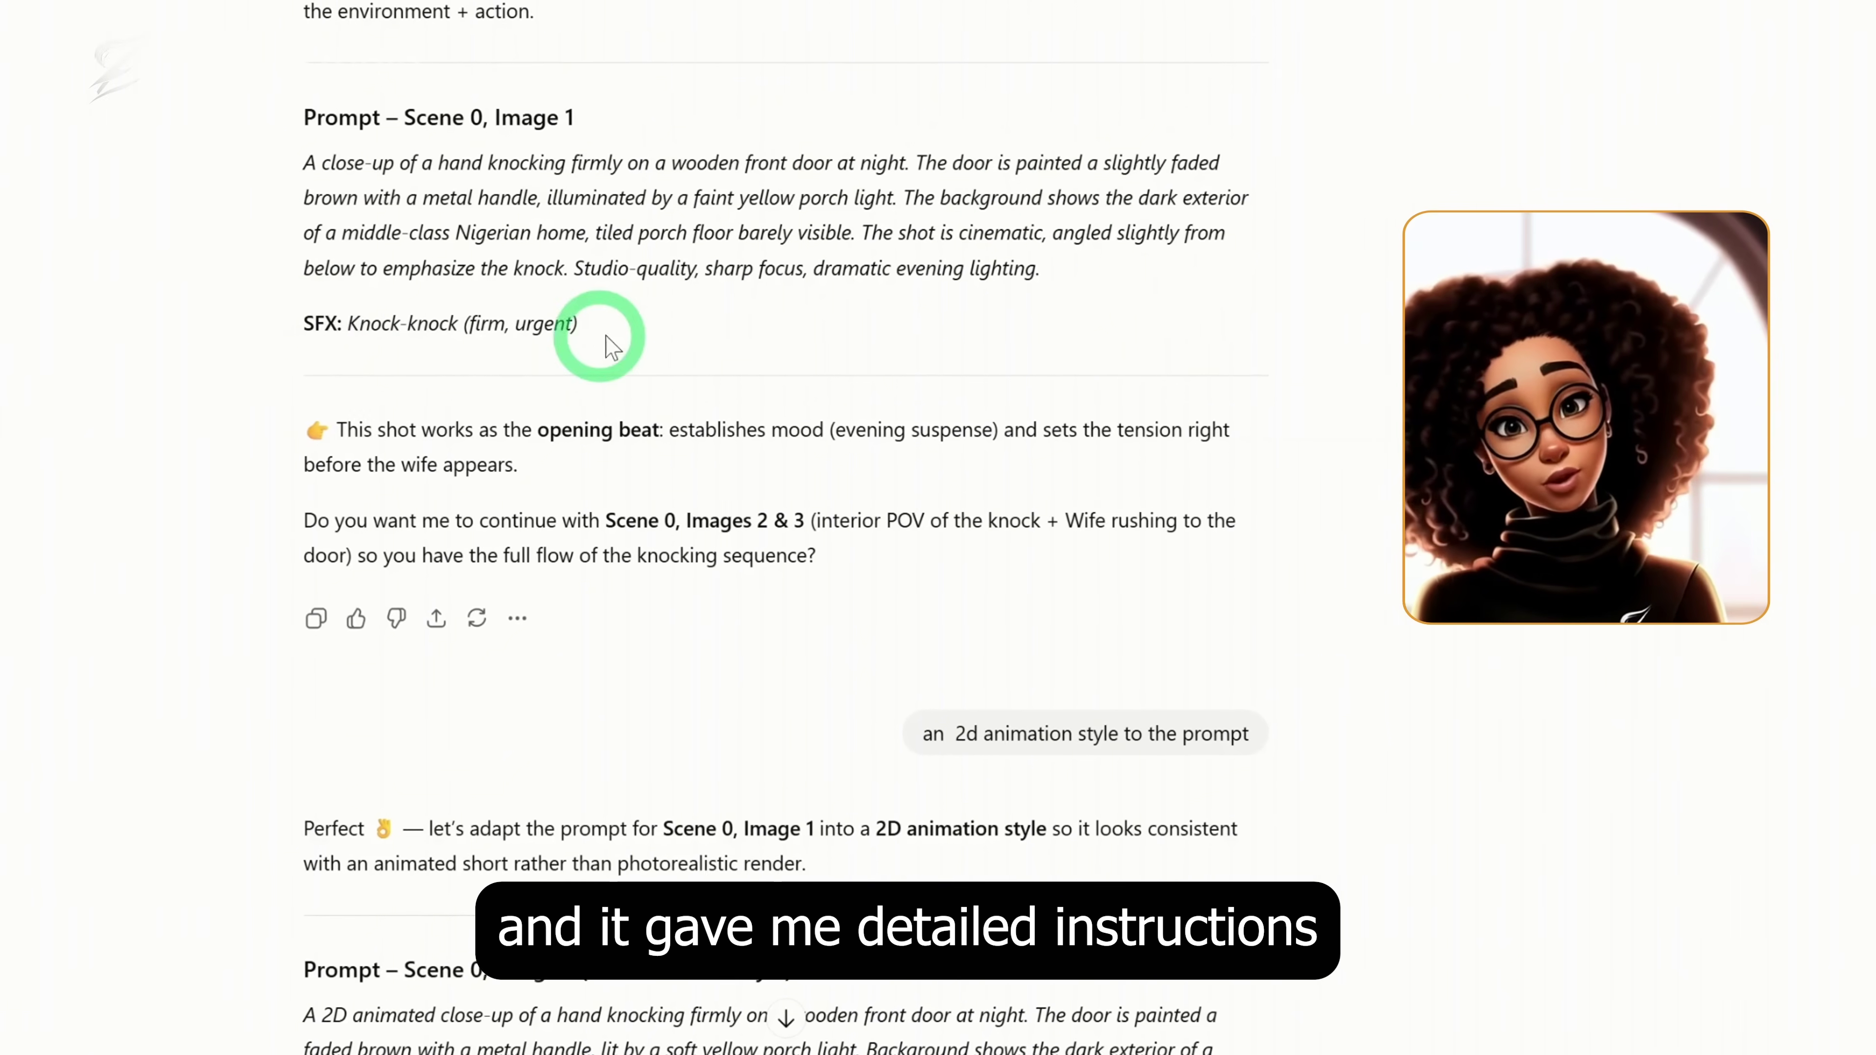
Switch to ChatGPT and review the 2D animation image prompts and sound effects for Scene 0, Images 1 to 3.
scroll(620, 334, down, 7)
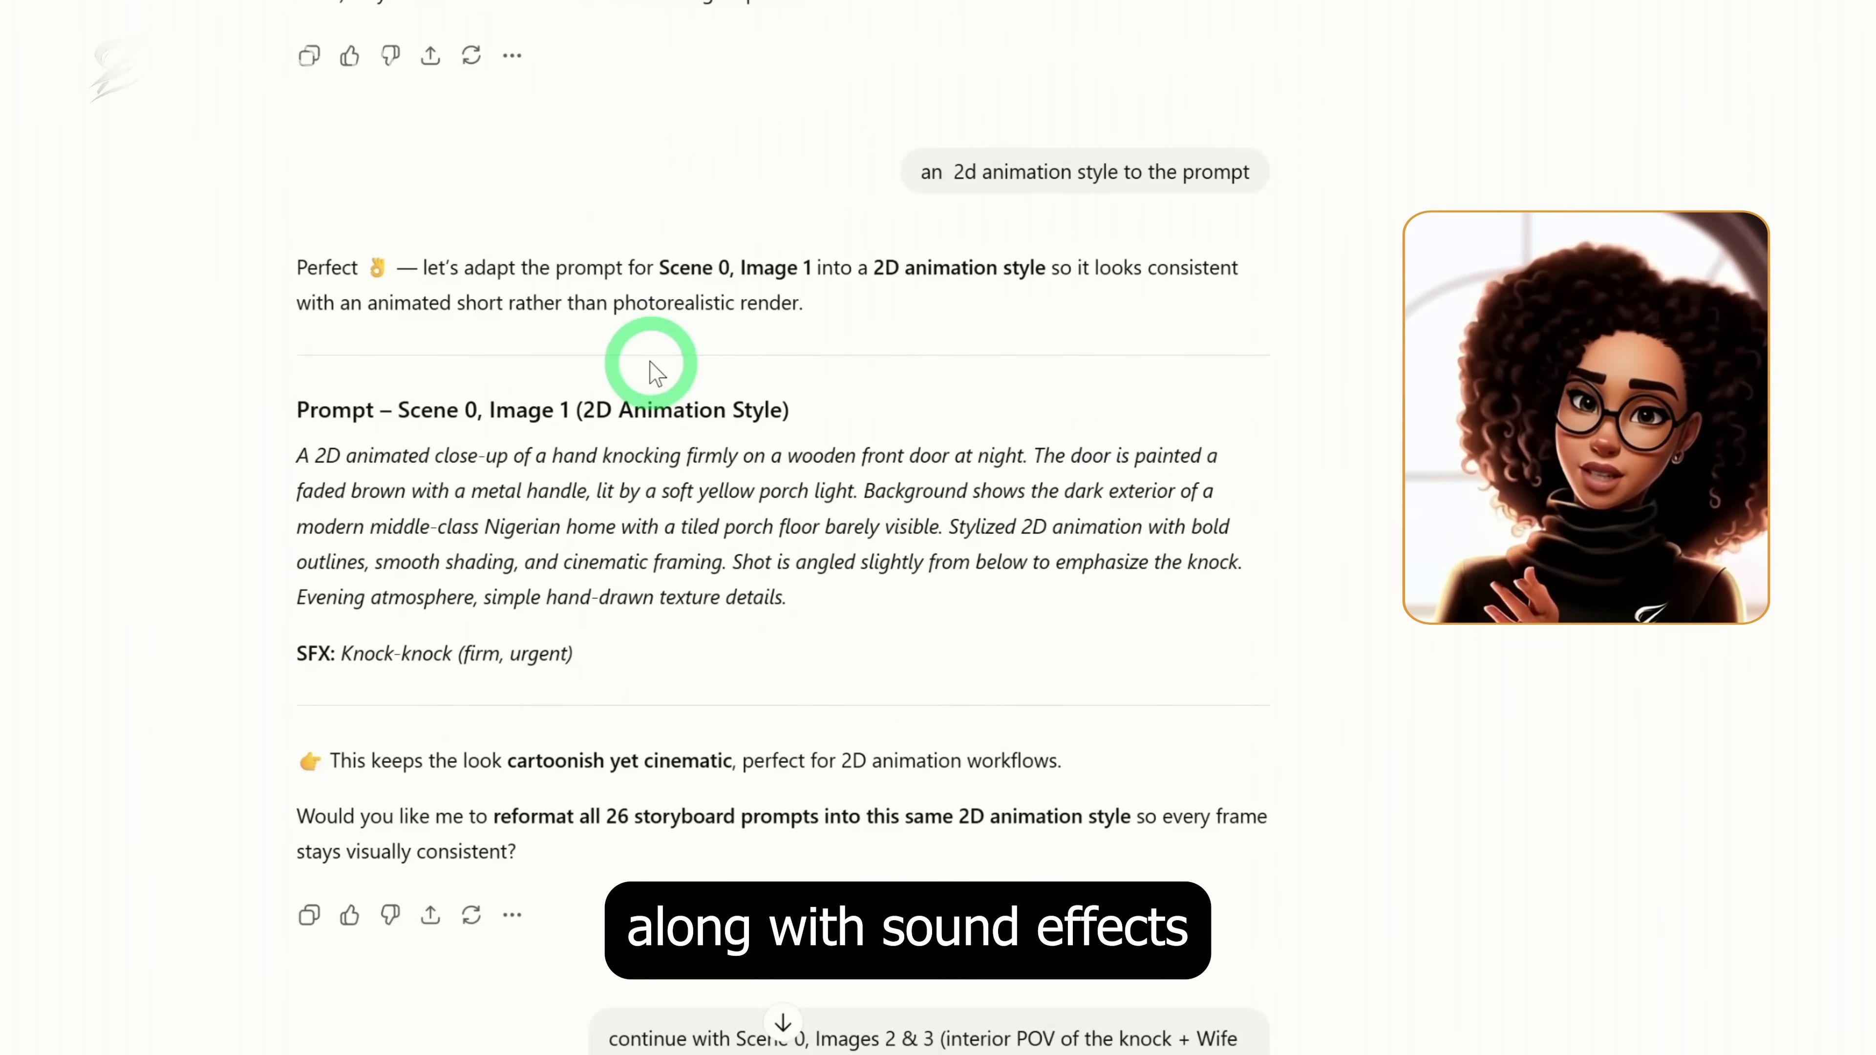
scroll(521, 399, down, 13)
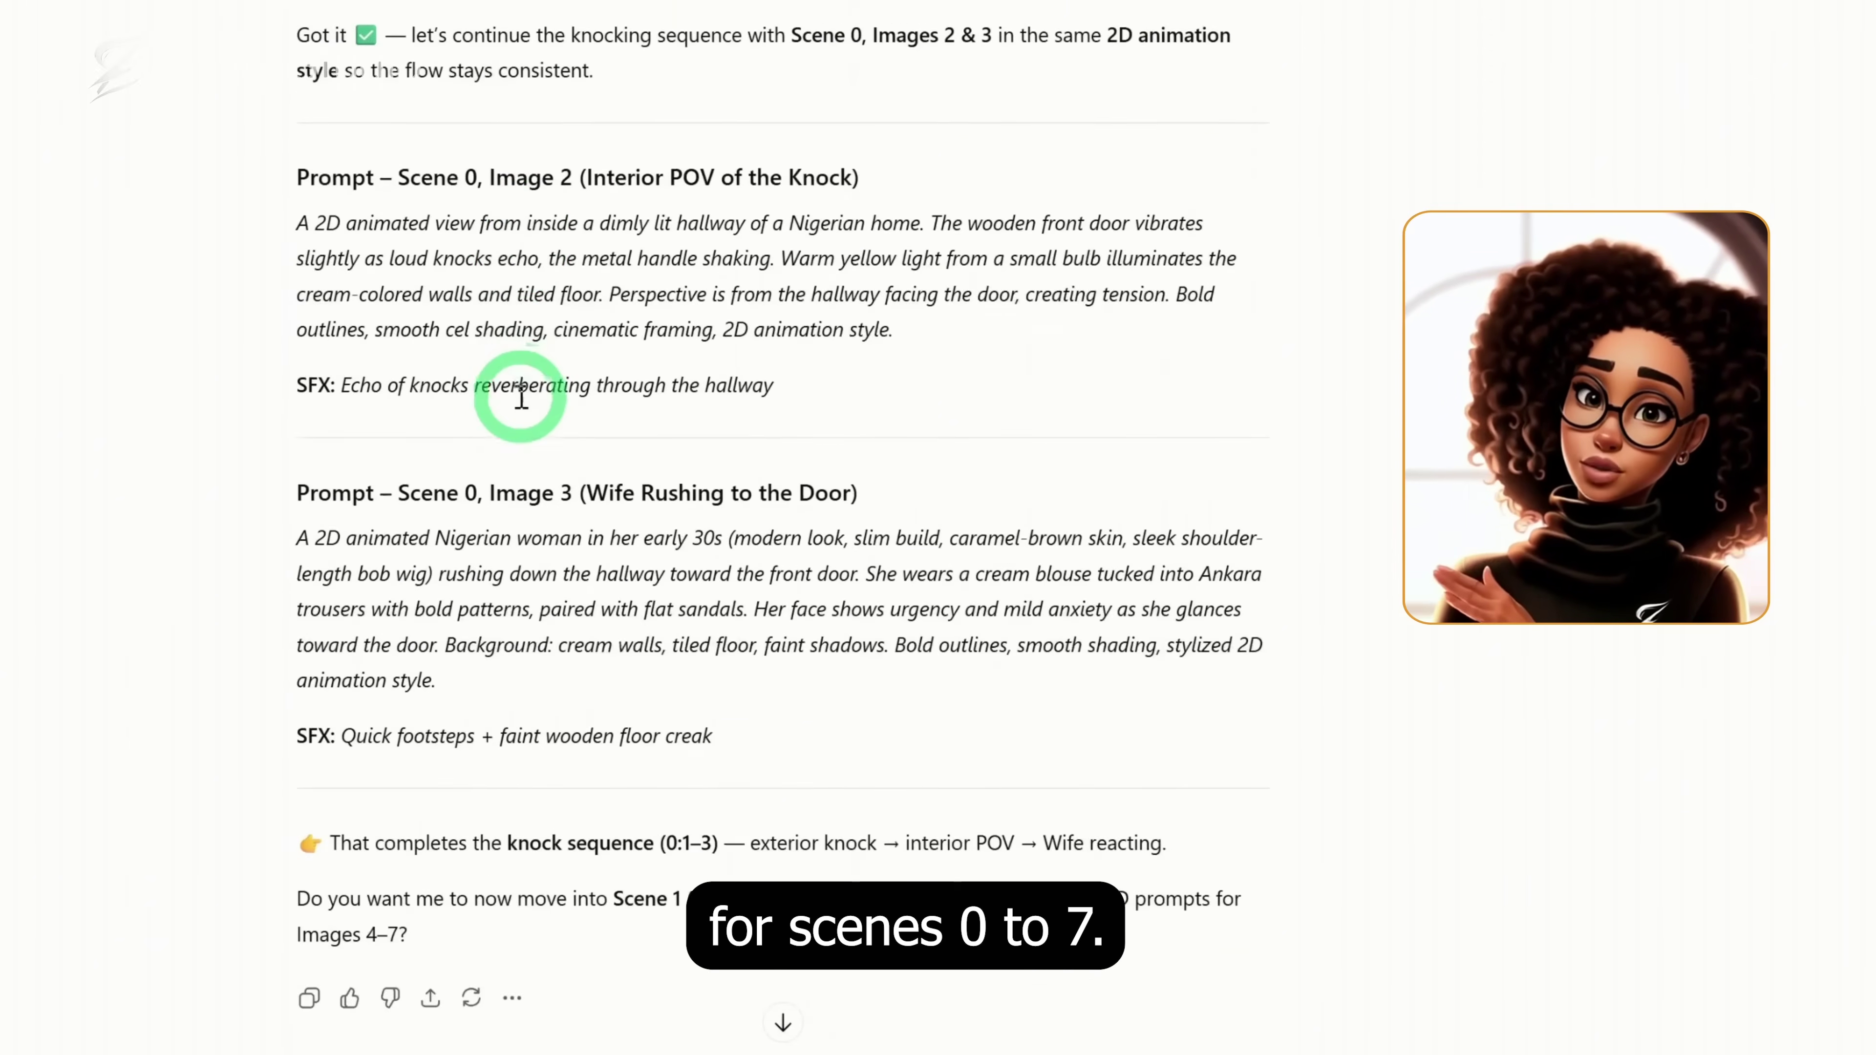
scroll(520, 399, down, 2)
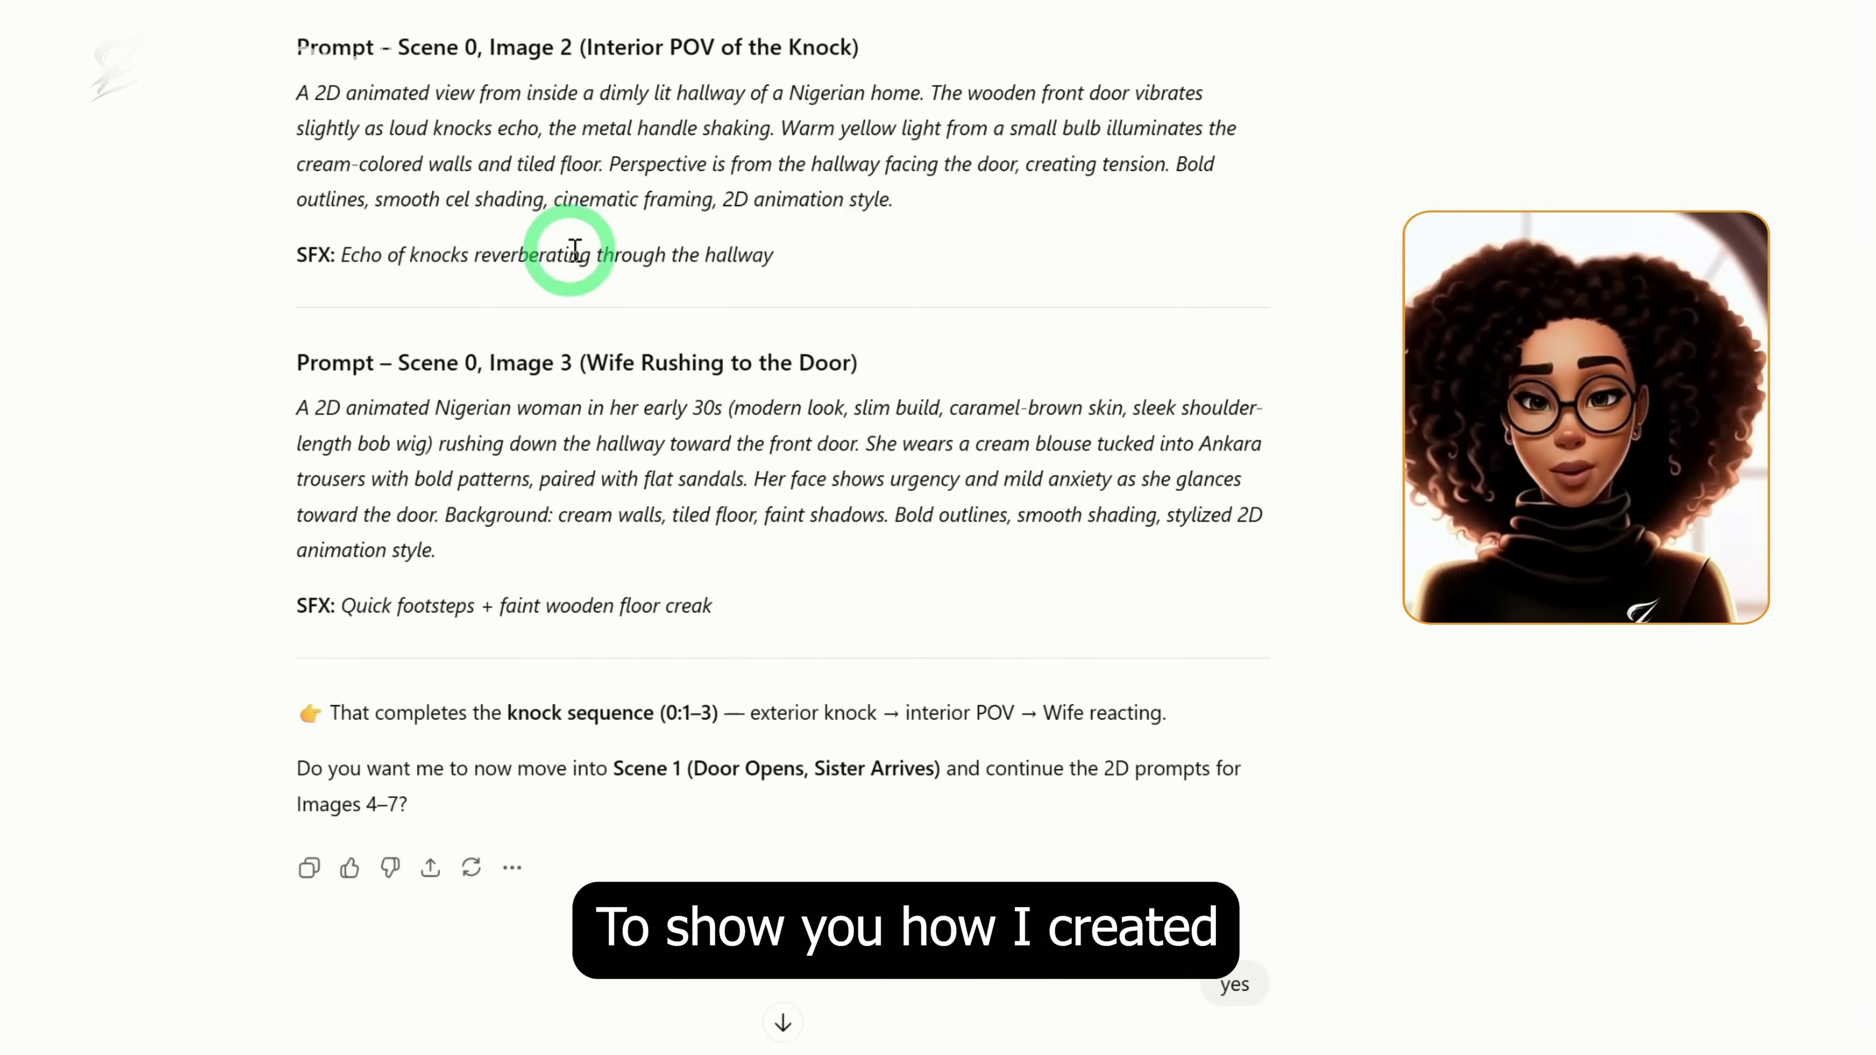
scroll(733, 299, up, 10)
scroll(732, 303, up, 20)
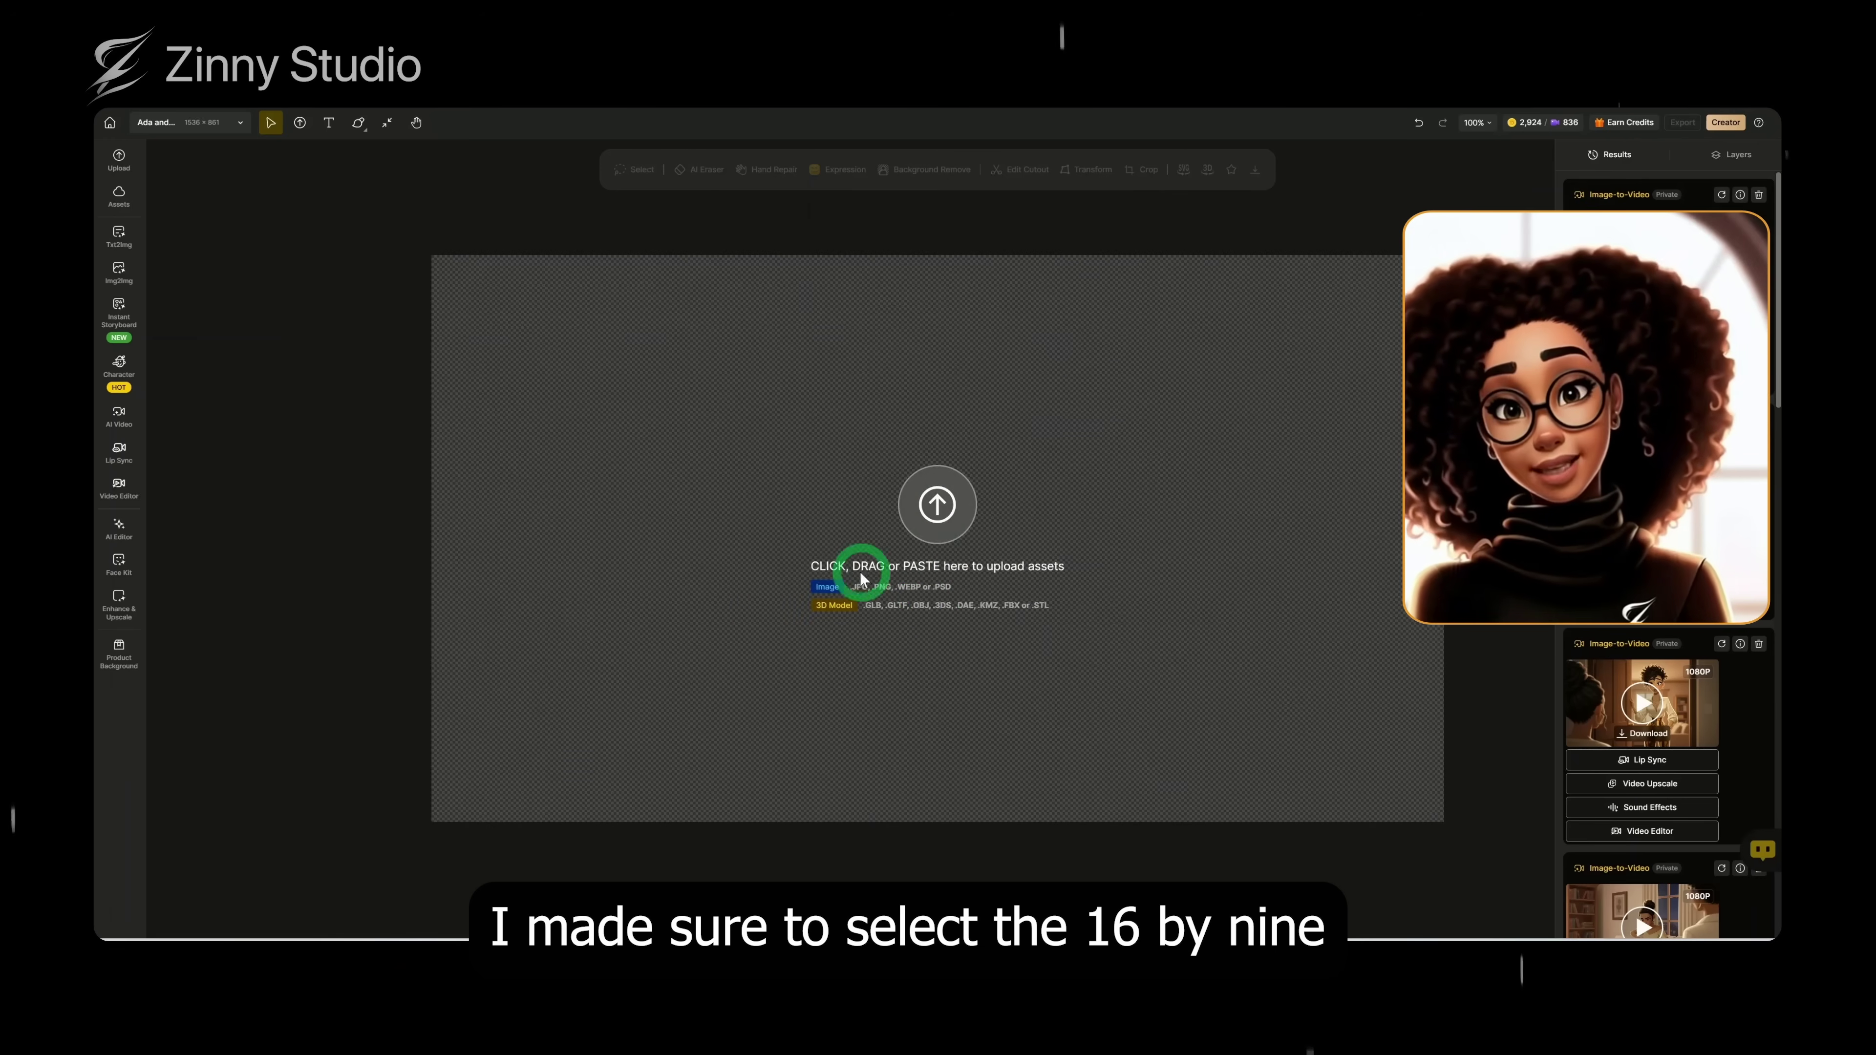
Switch to Dzine, upload the cartoon image of the Nigerian woman in her mid-20s to the canvas, and select it.
click(349, 112)
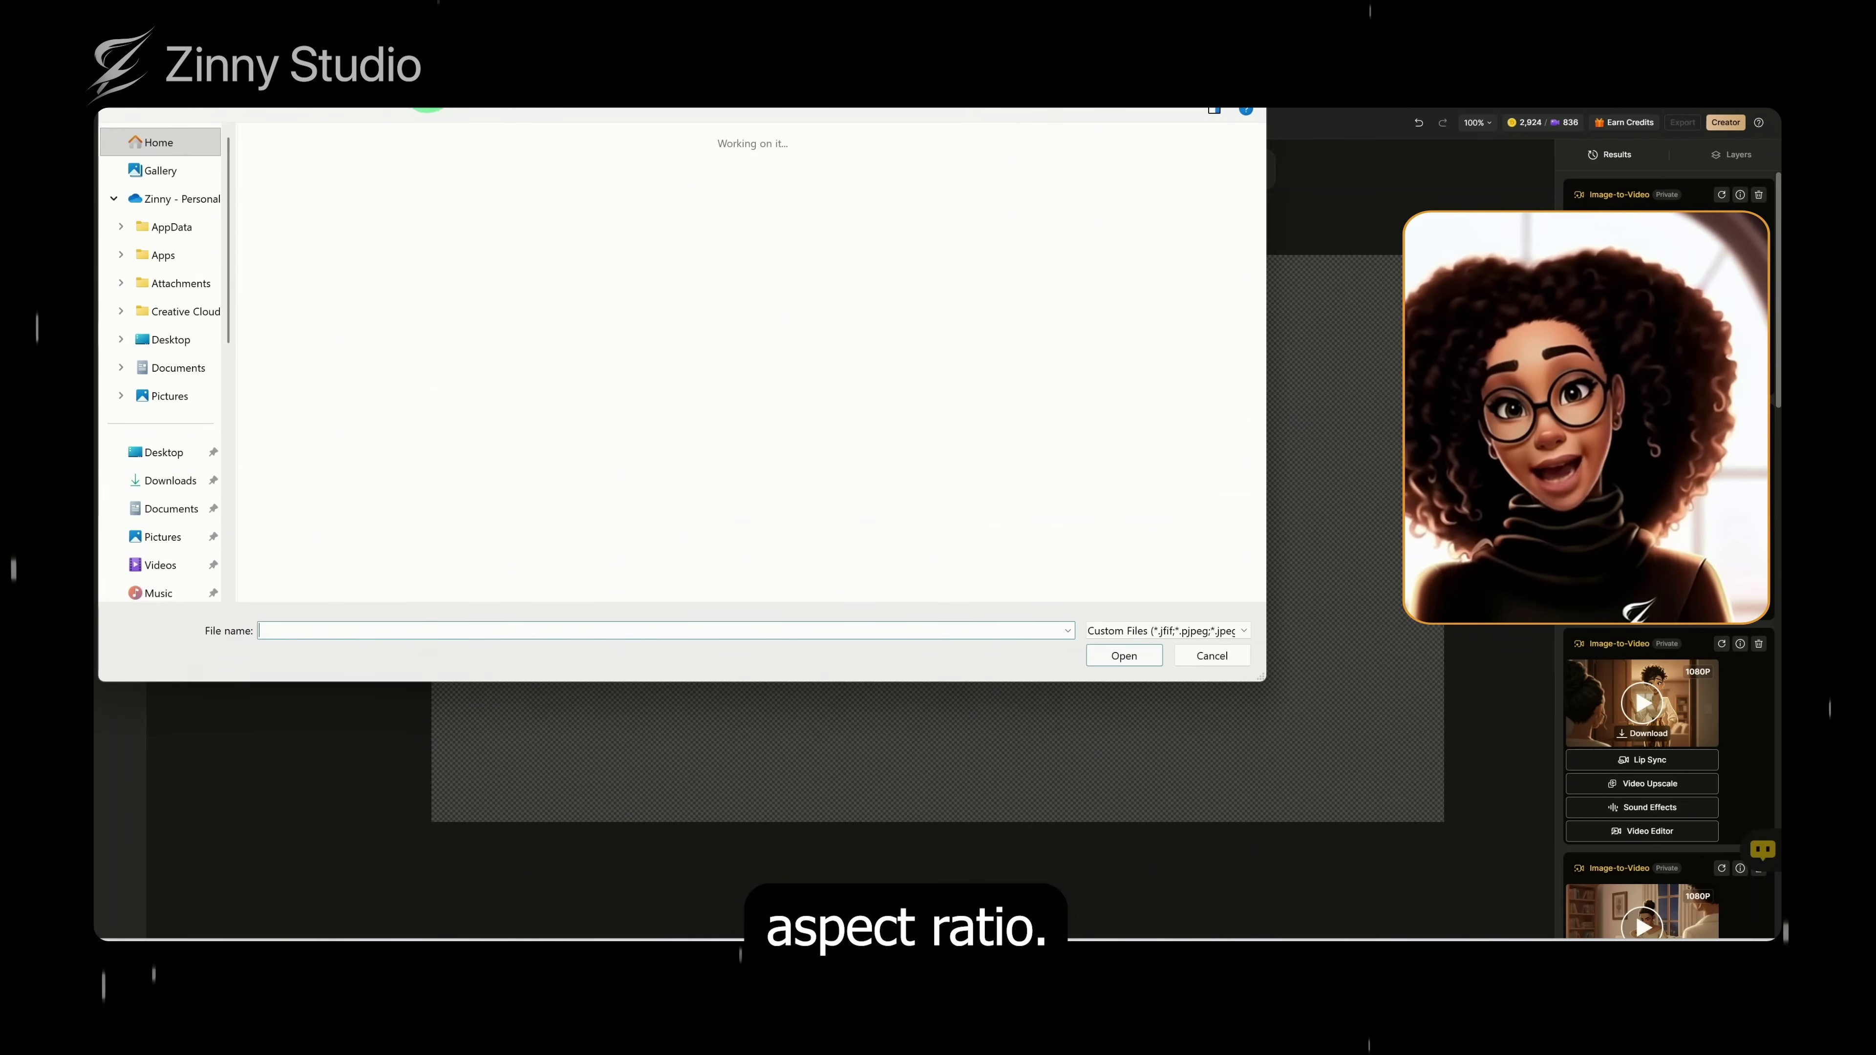
click(515, 229)
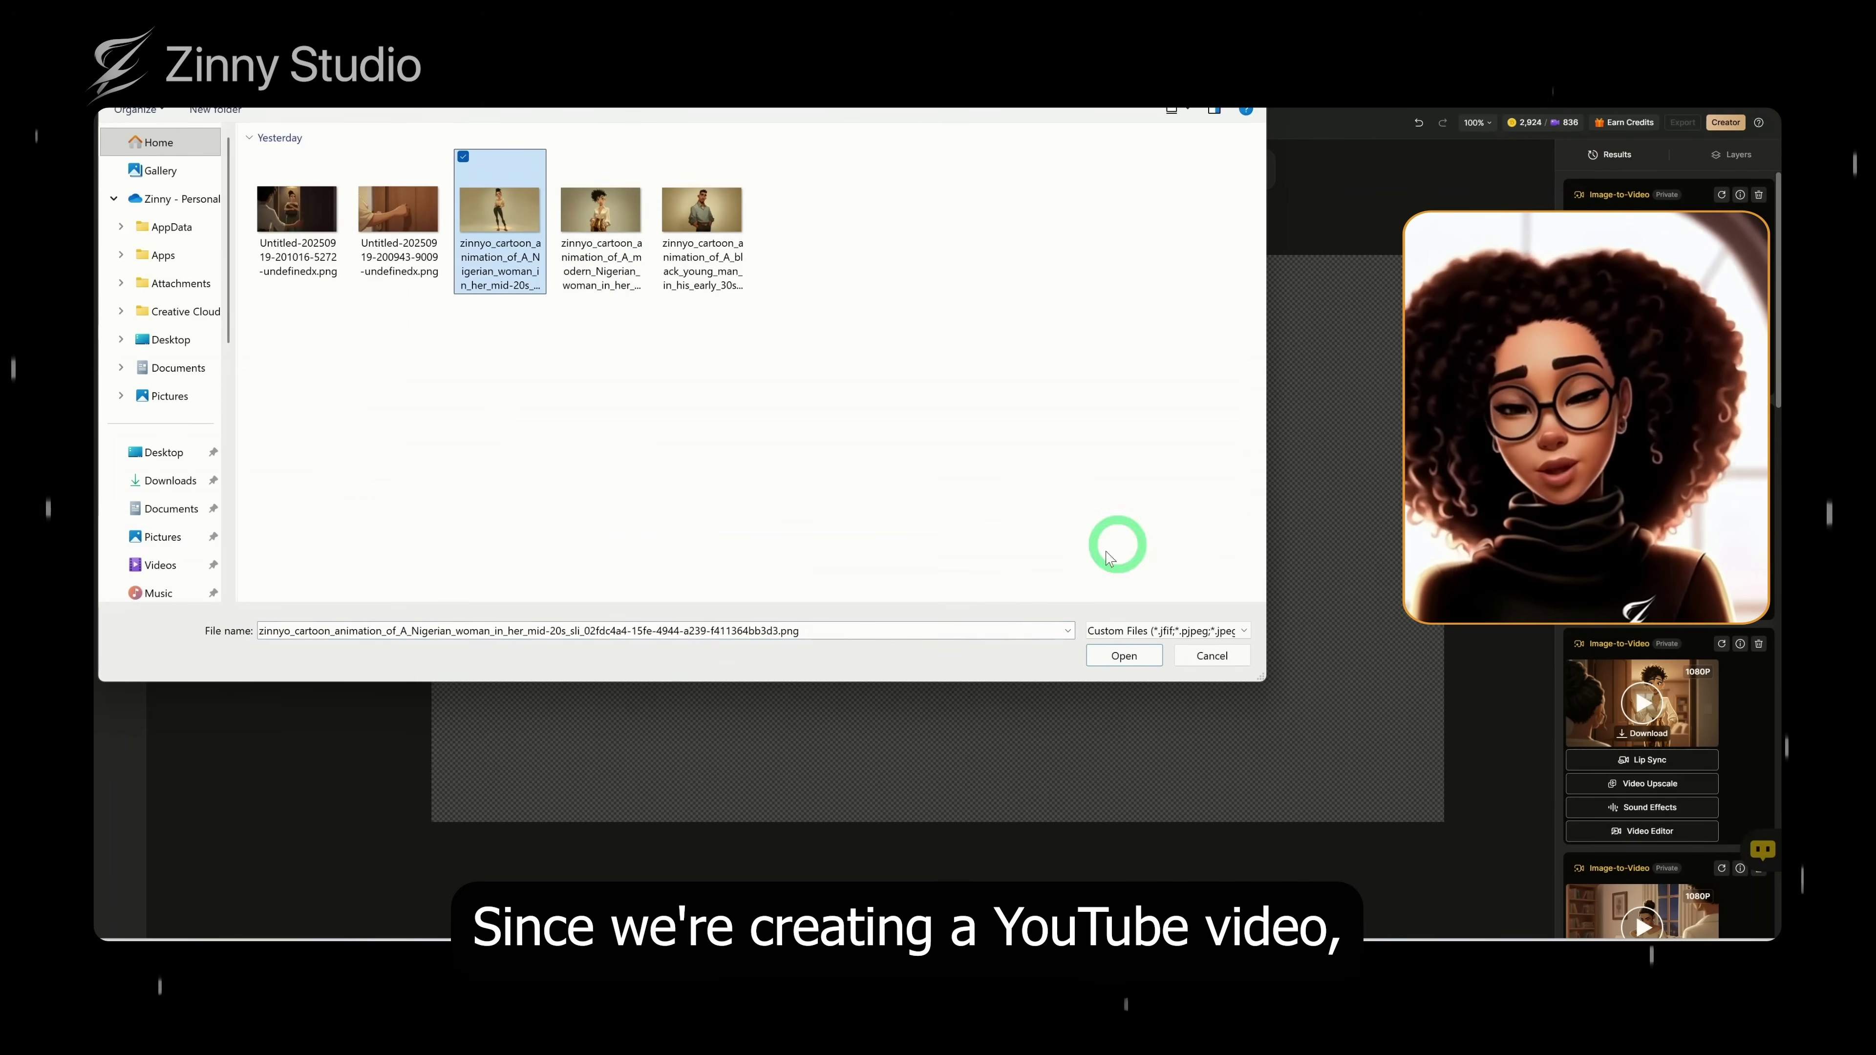
click(1124, 656)
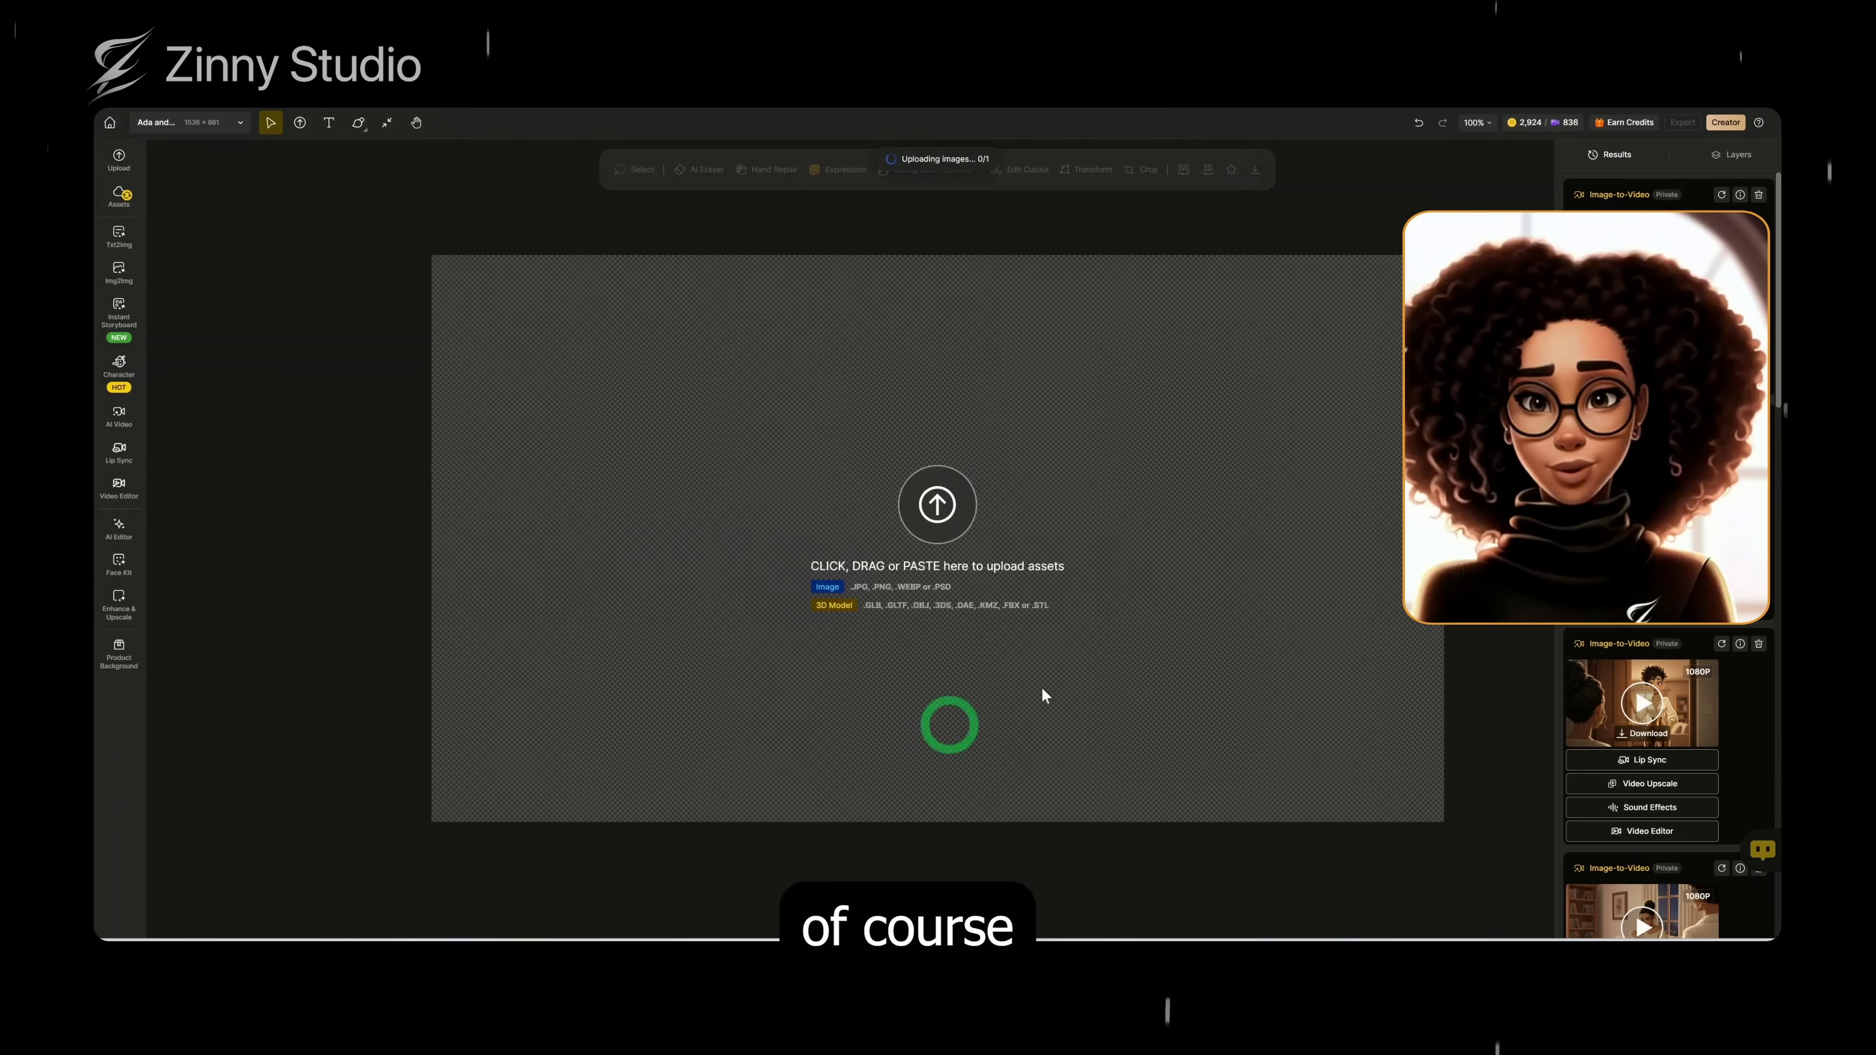
click(1279, 607)
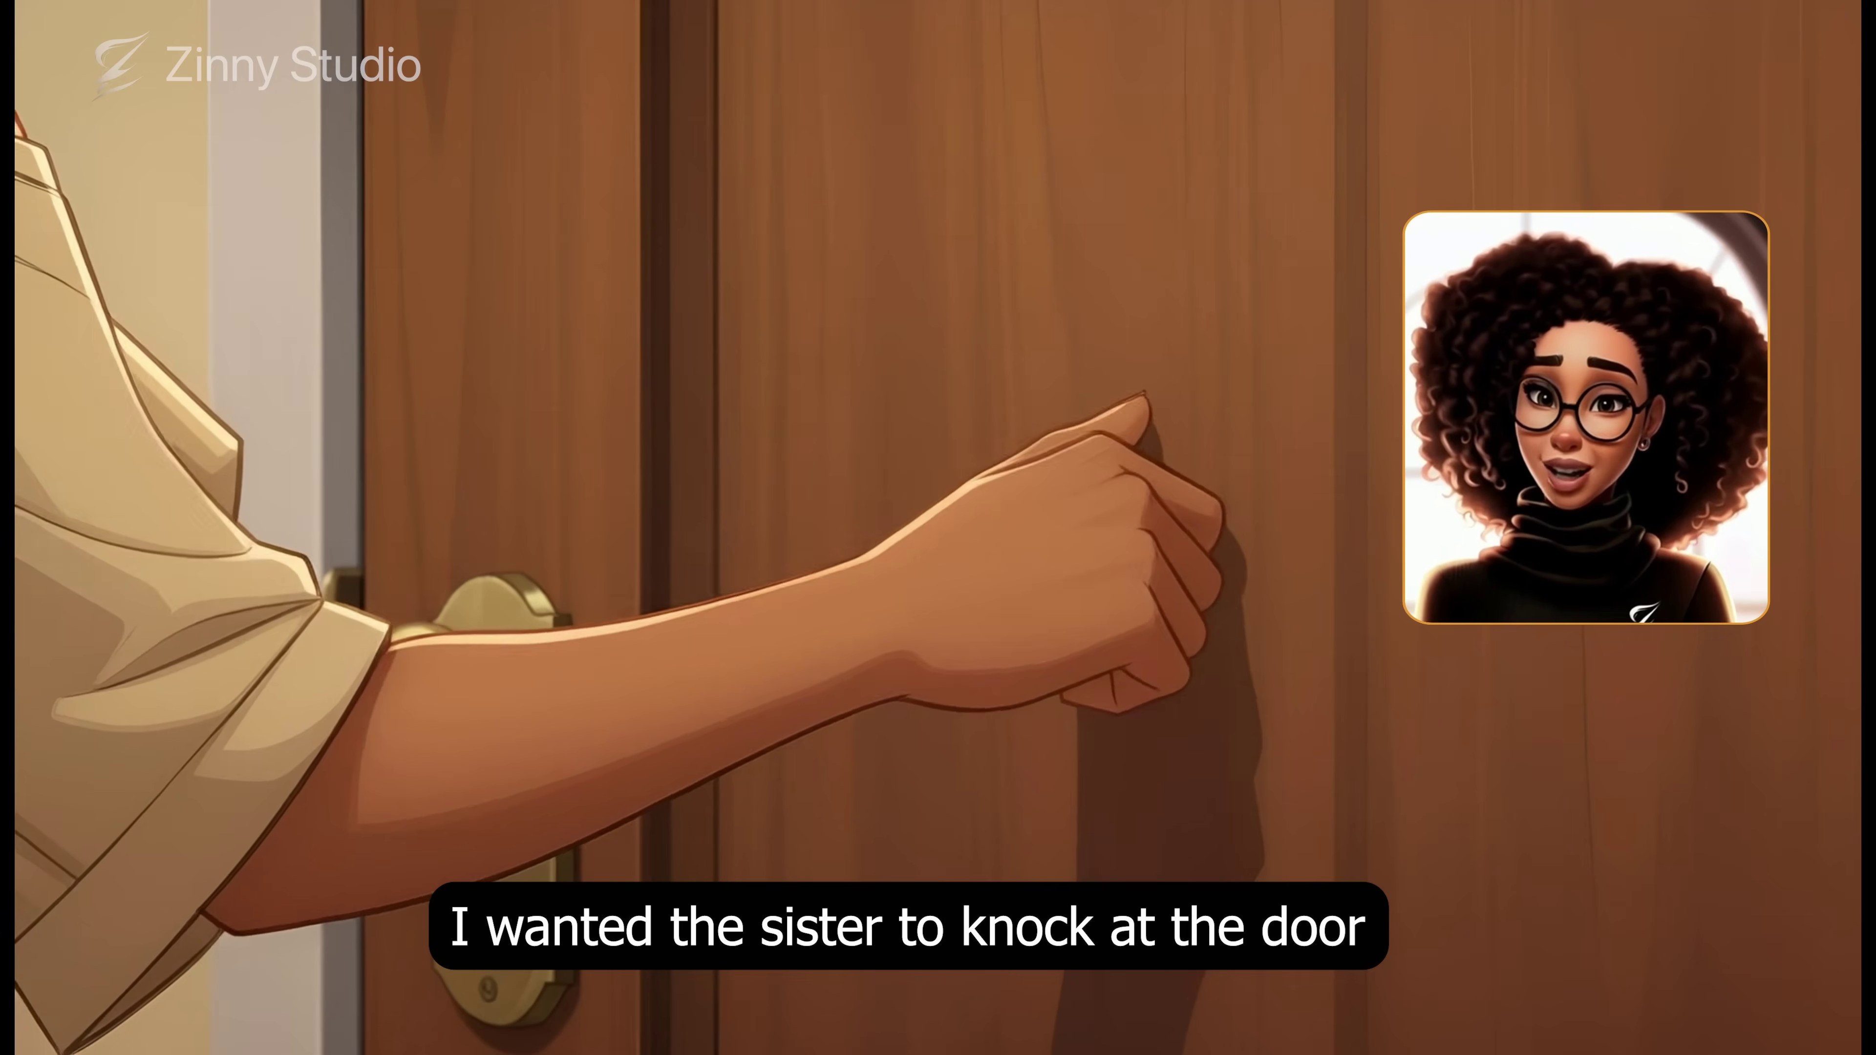
click(946, 483)
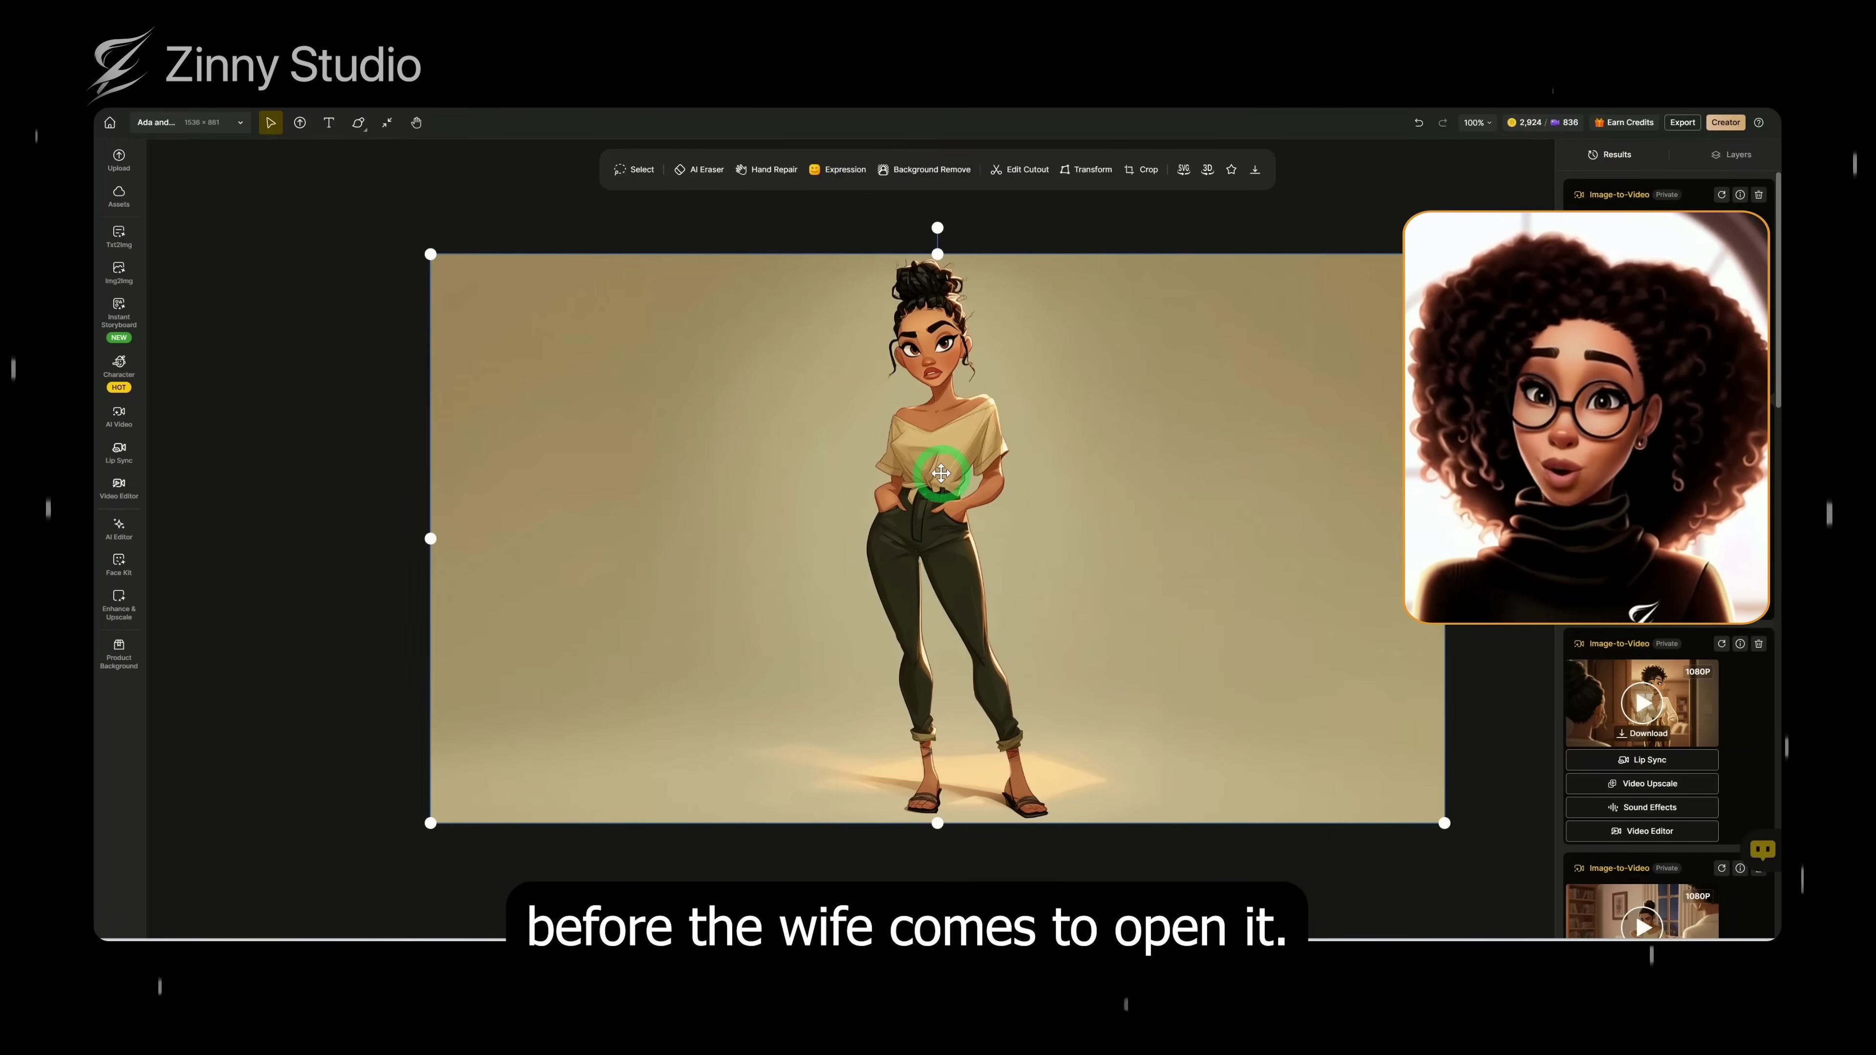
click(876, 545)
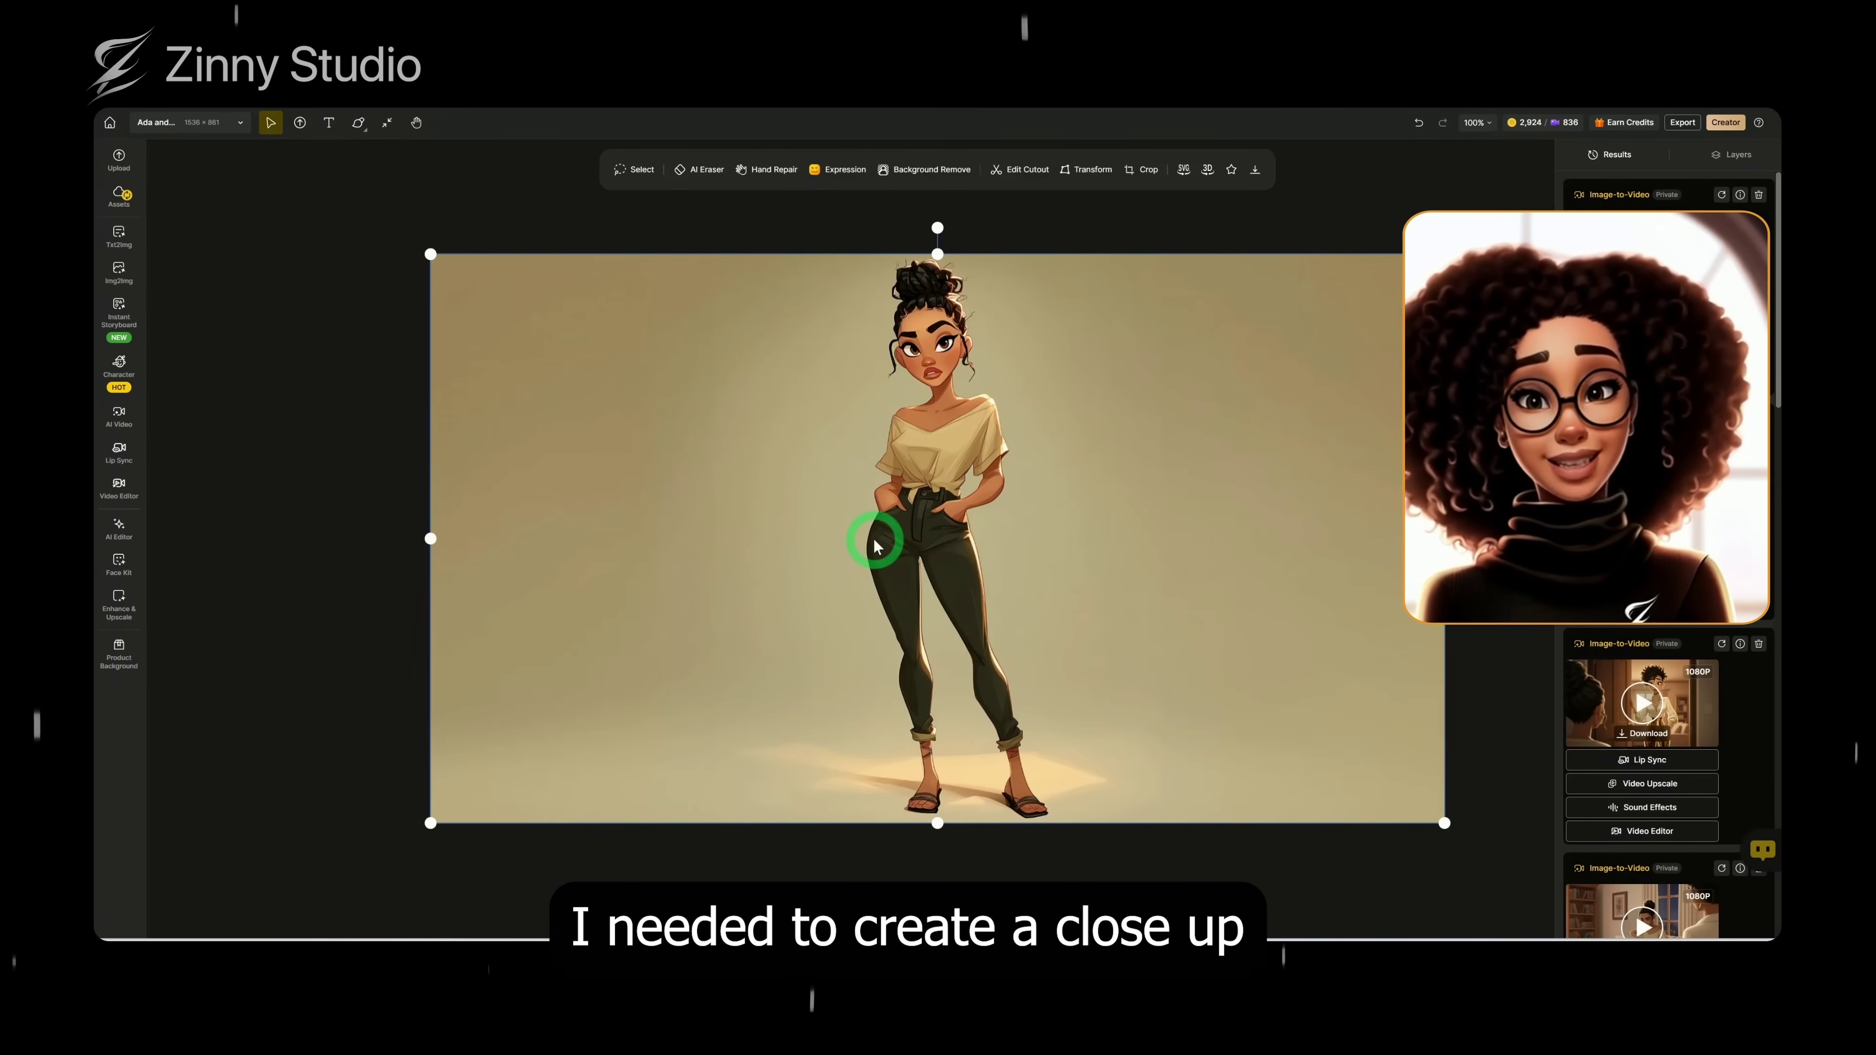
click(833, 246)
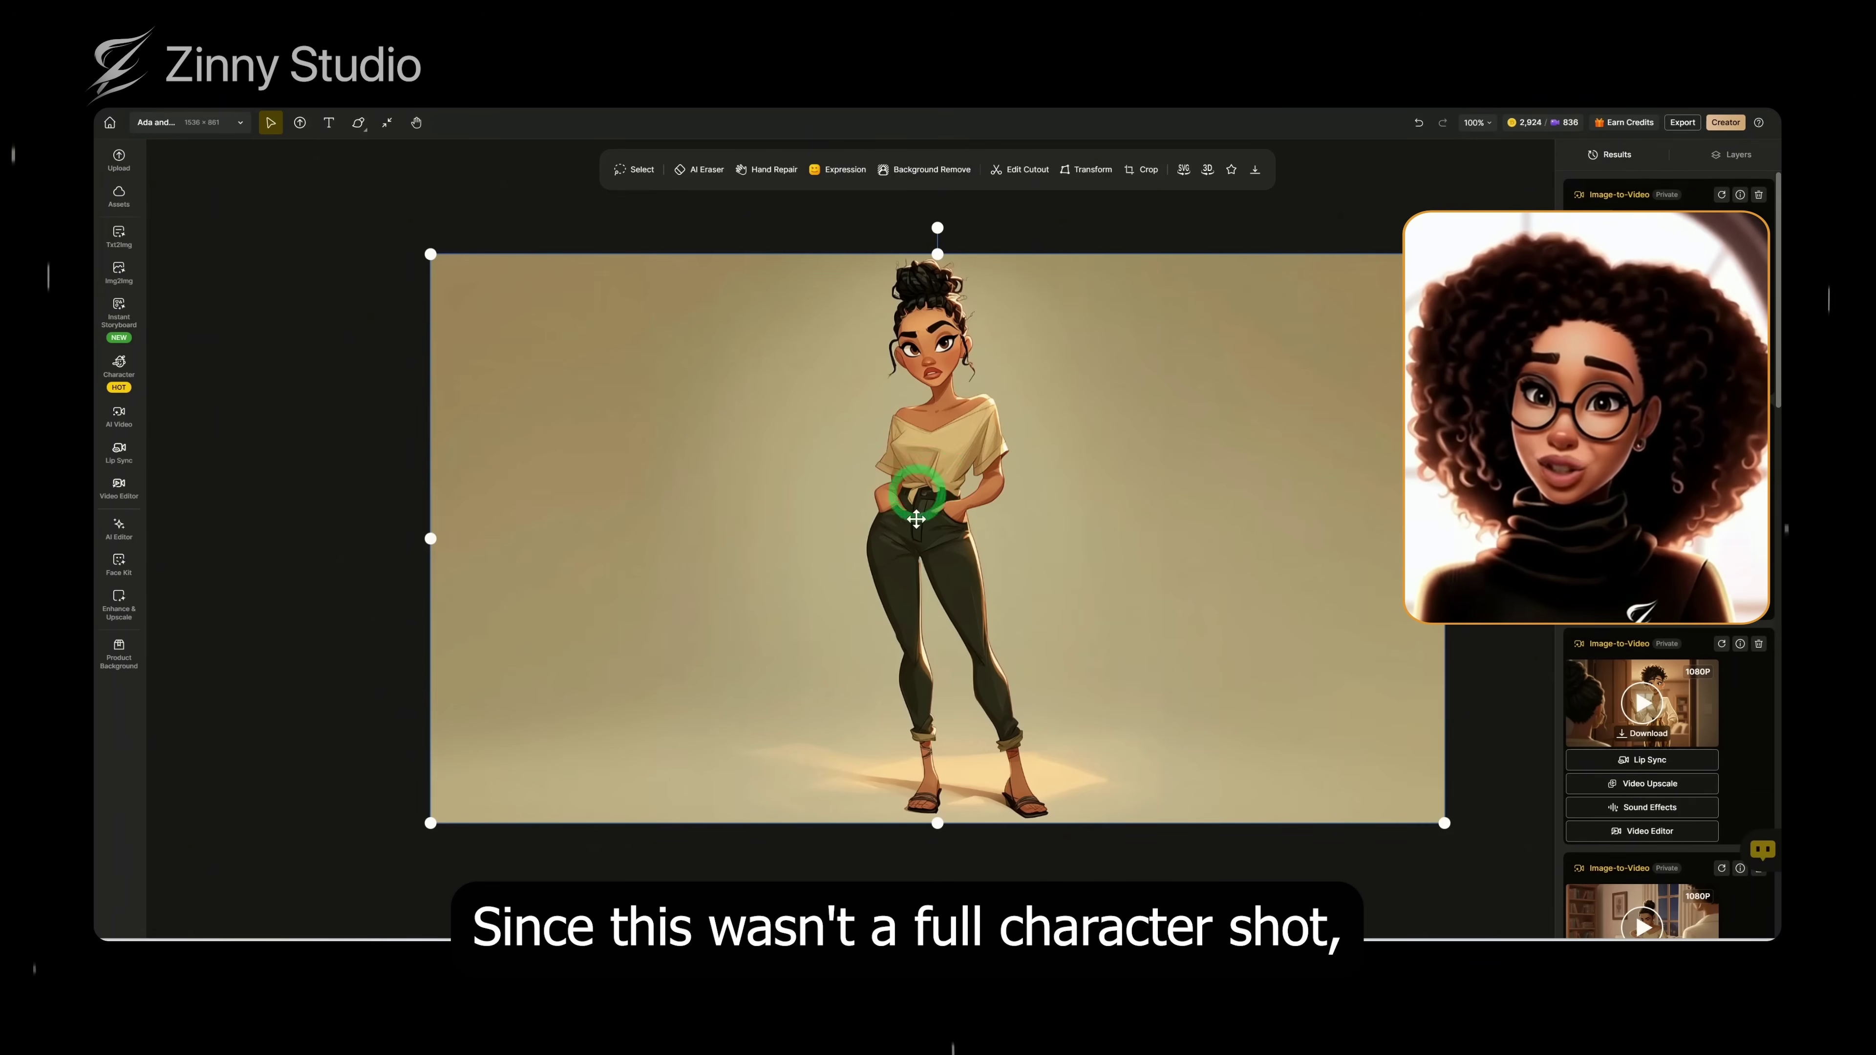
click(345, 350)
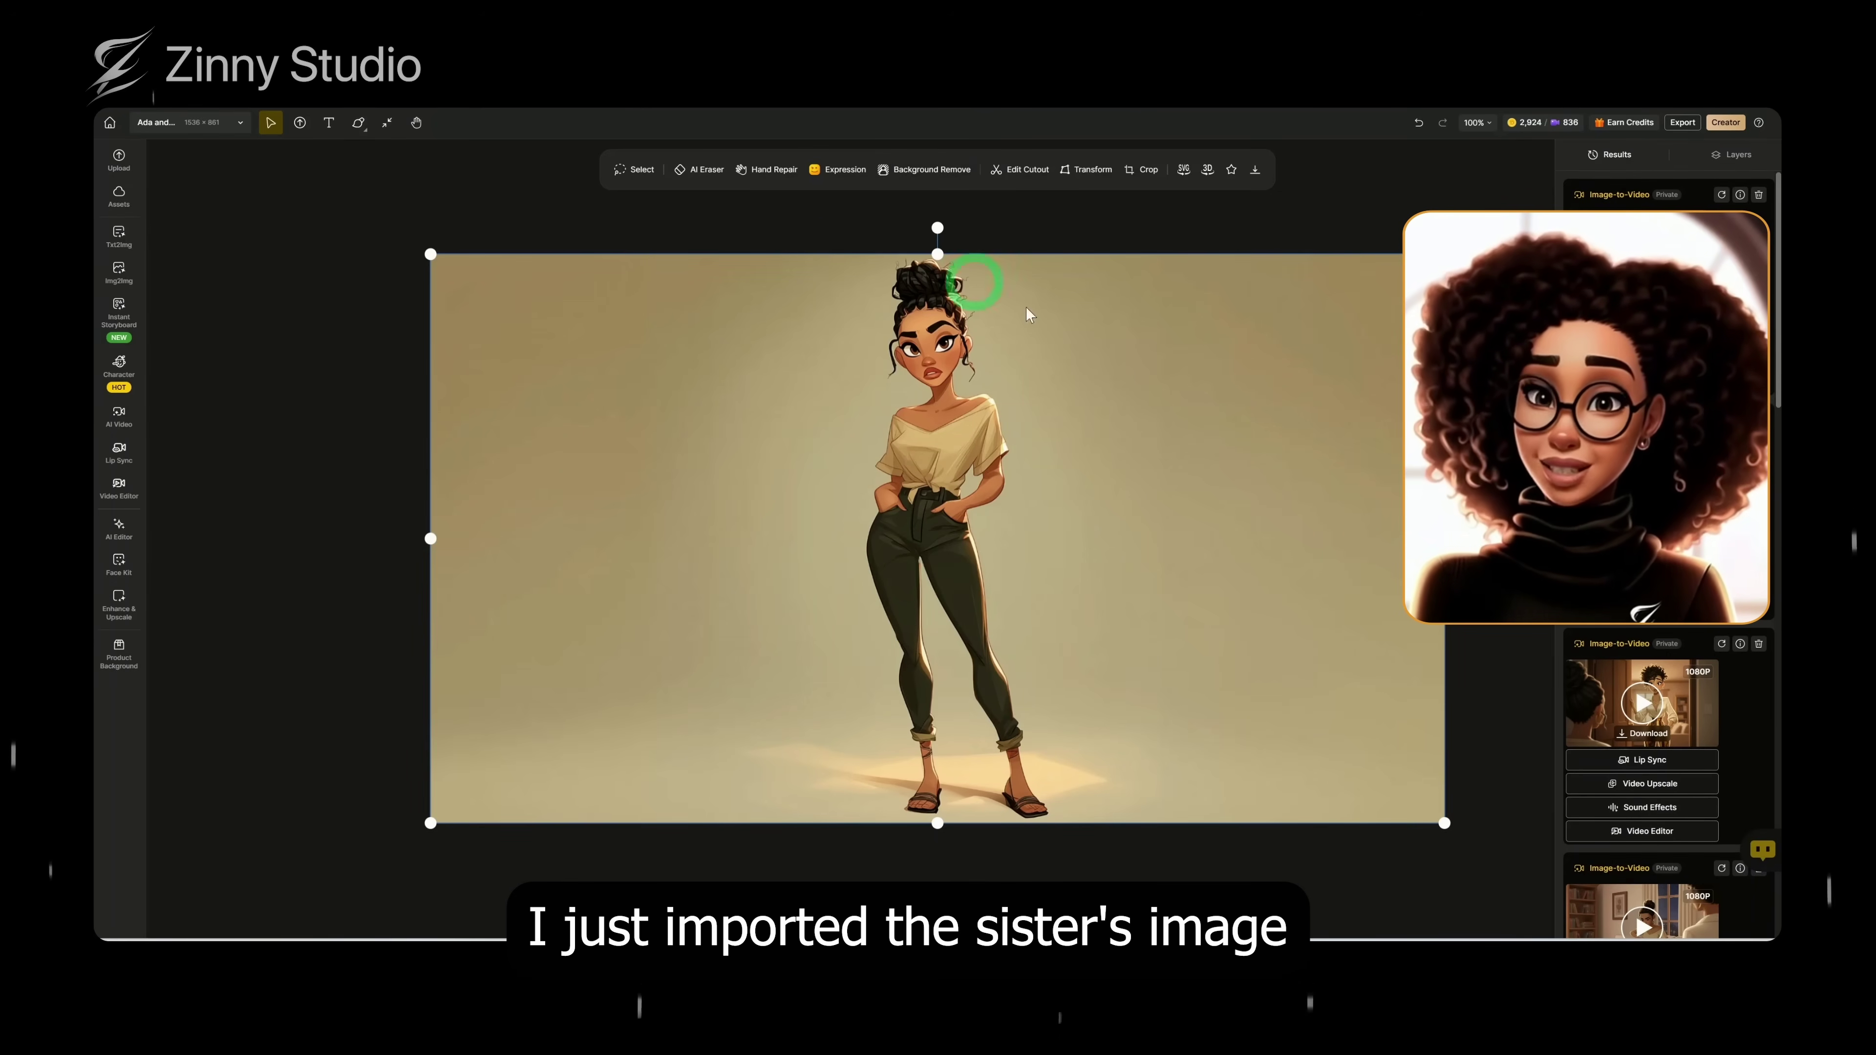
click(961, 464)
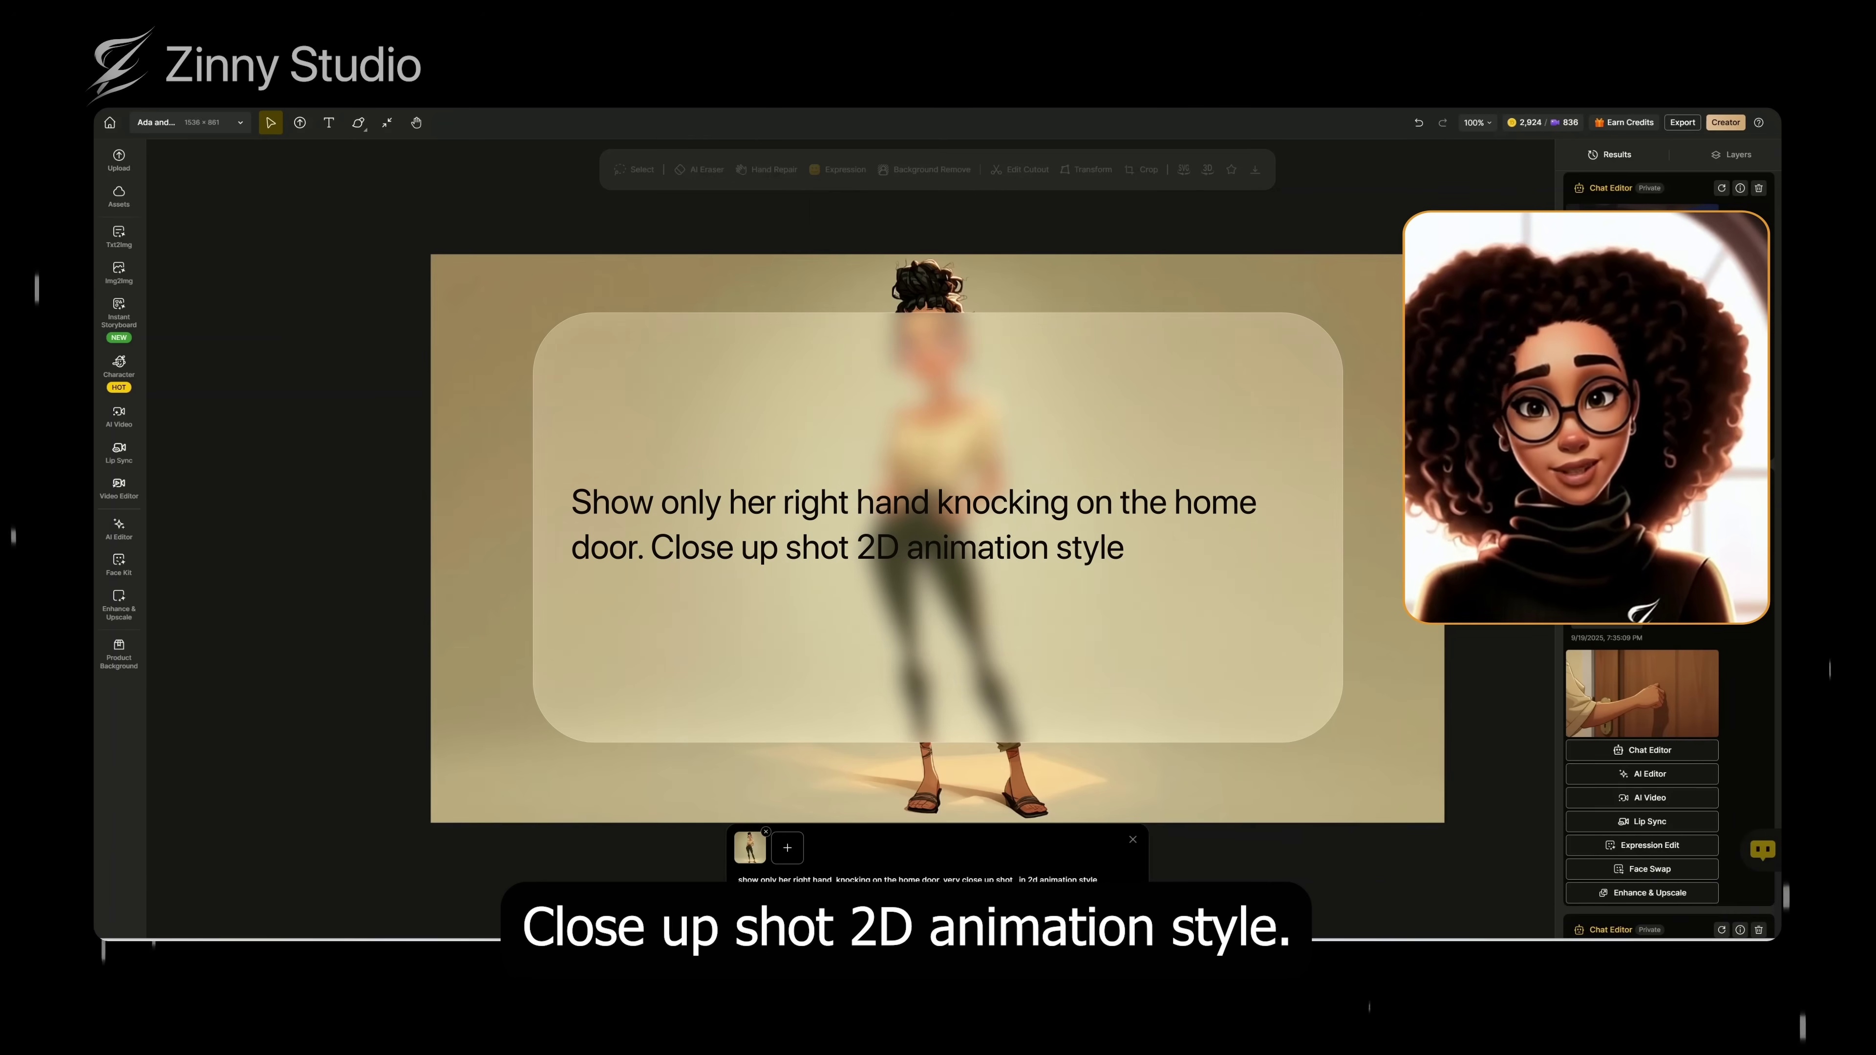
Generate a very close-up 2D shot of her right hand knocking on the home door with Nano Banana, and place it on the canvas.
click(768, 902)
click(790, 795)
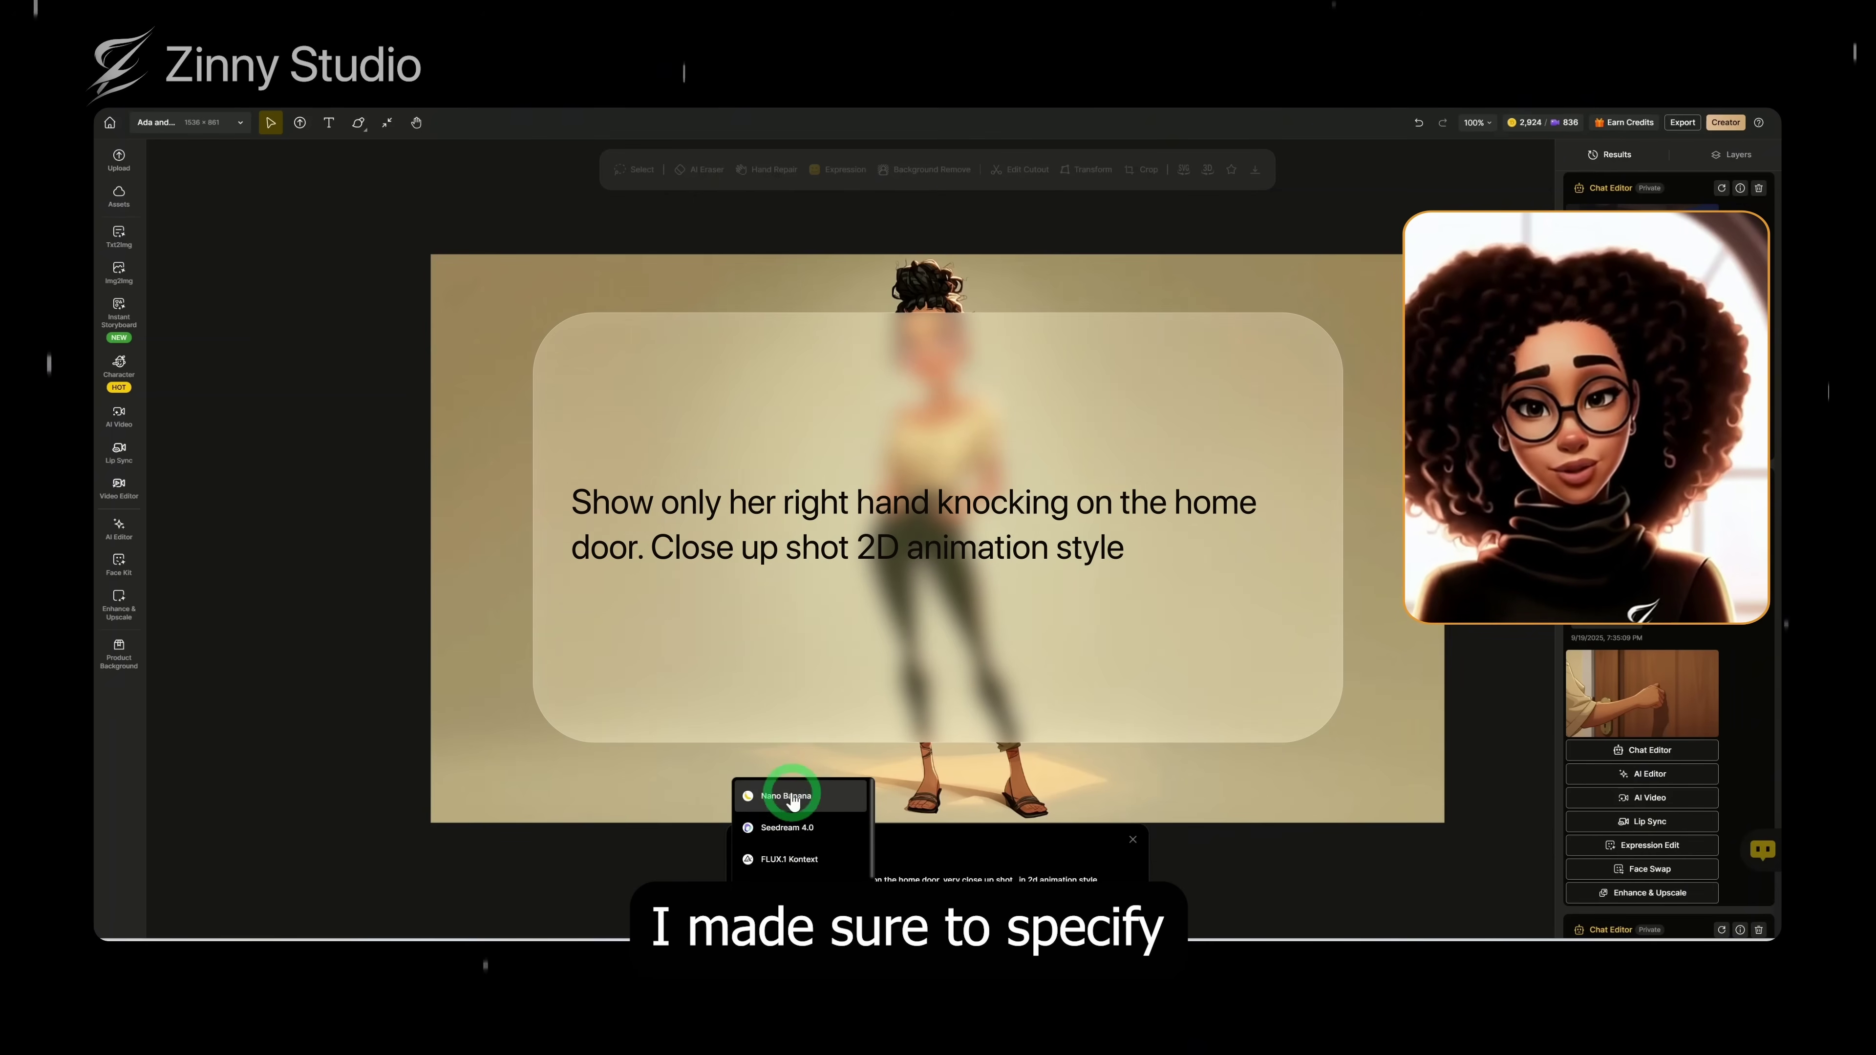
scroll(824, 813, down, 1)
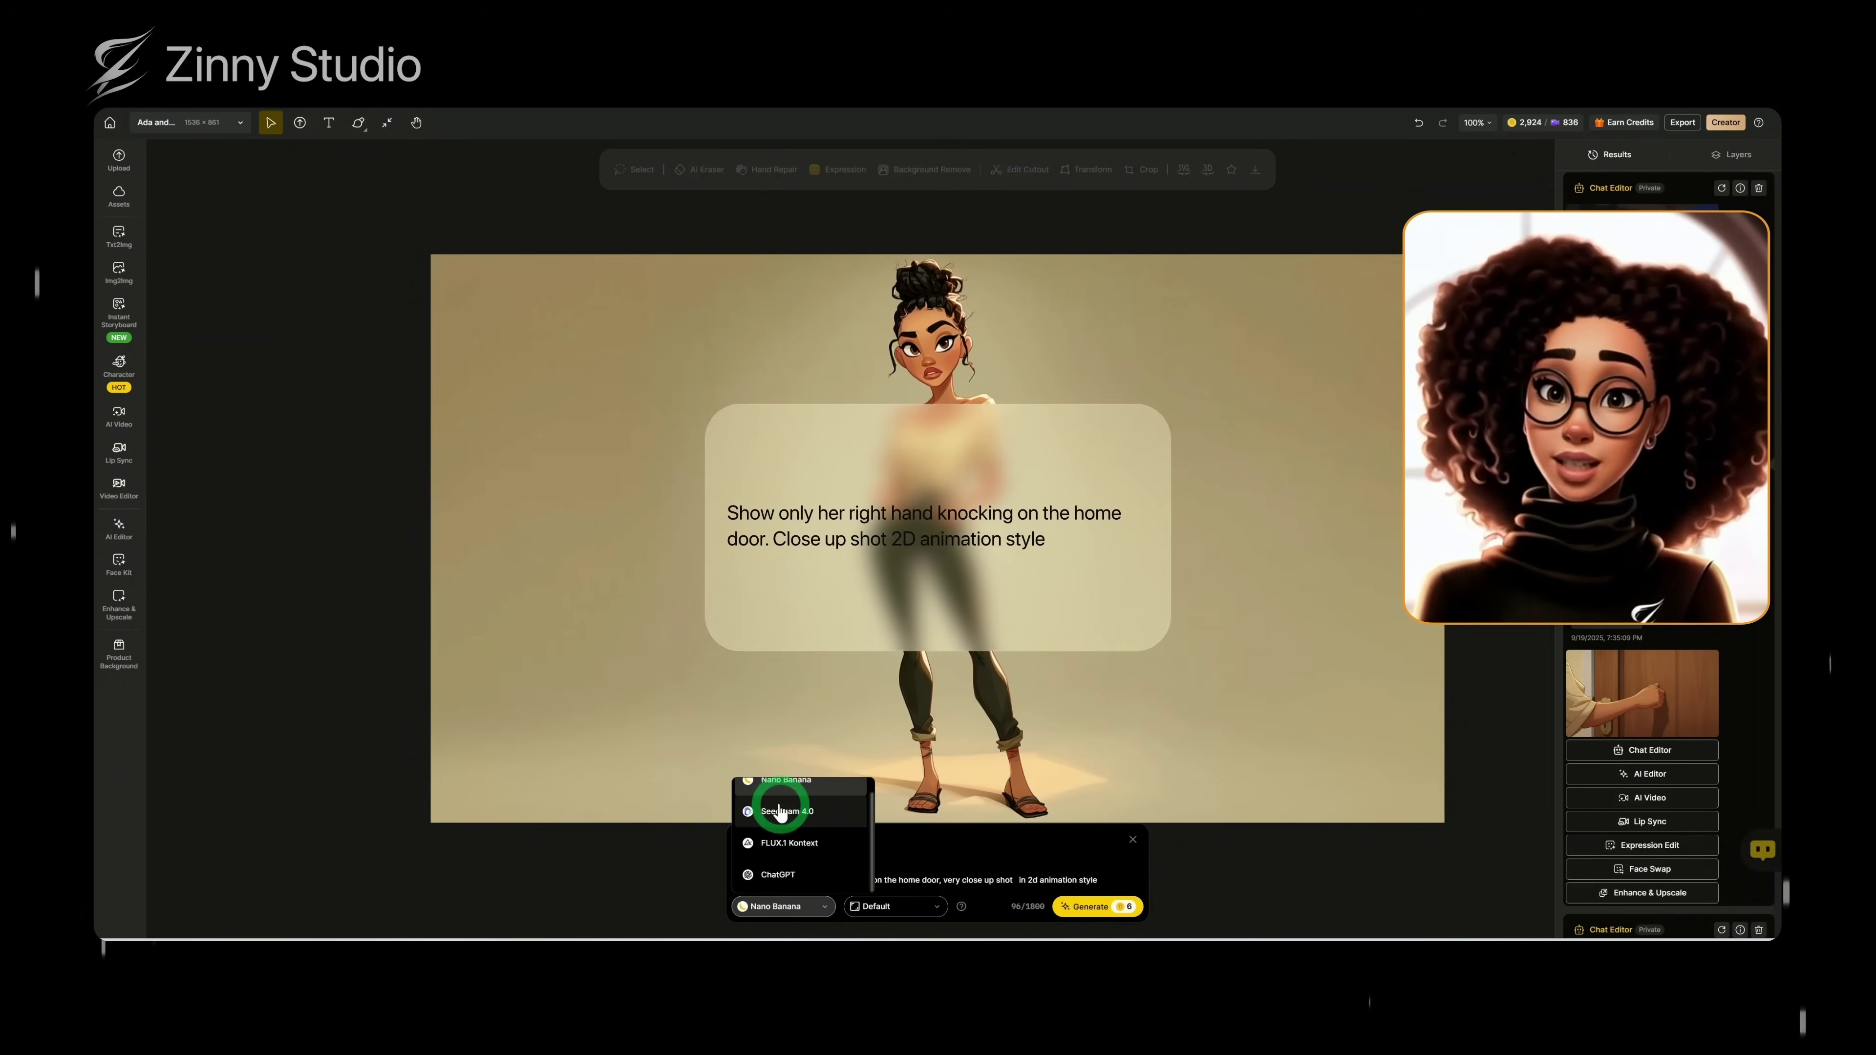
scroll(817, 824, up, 1)
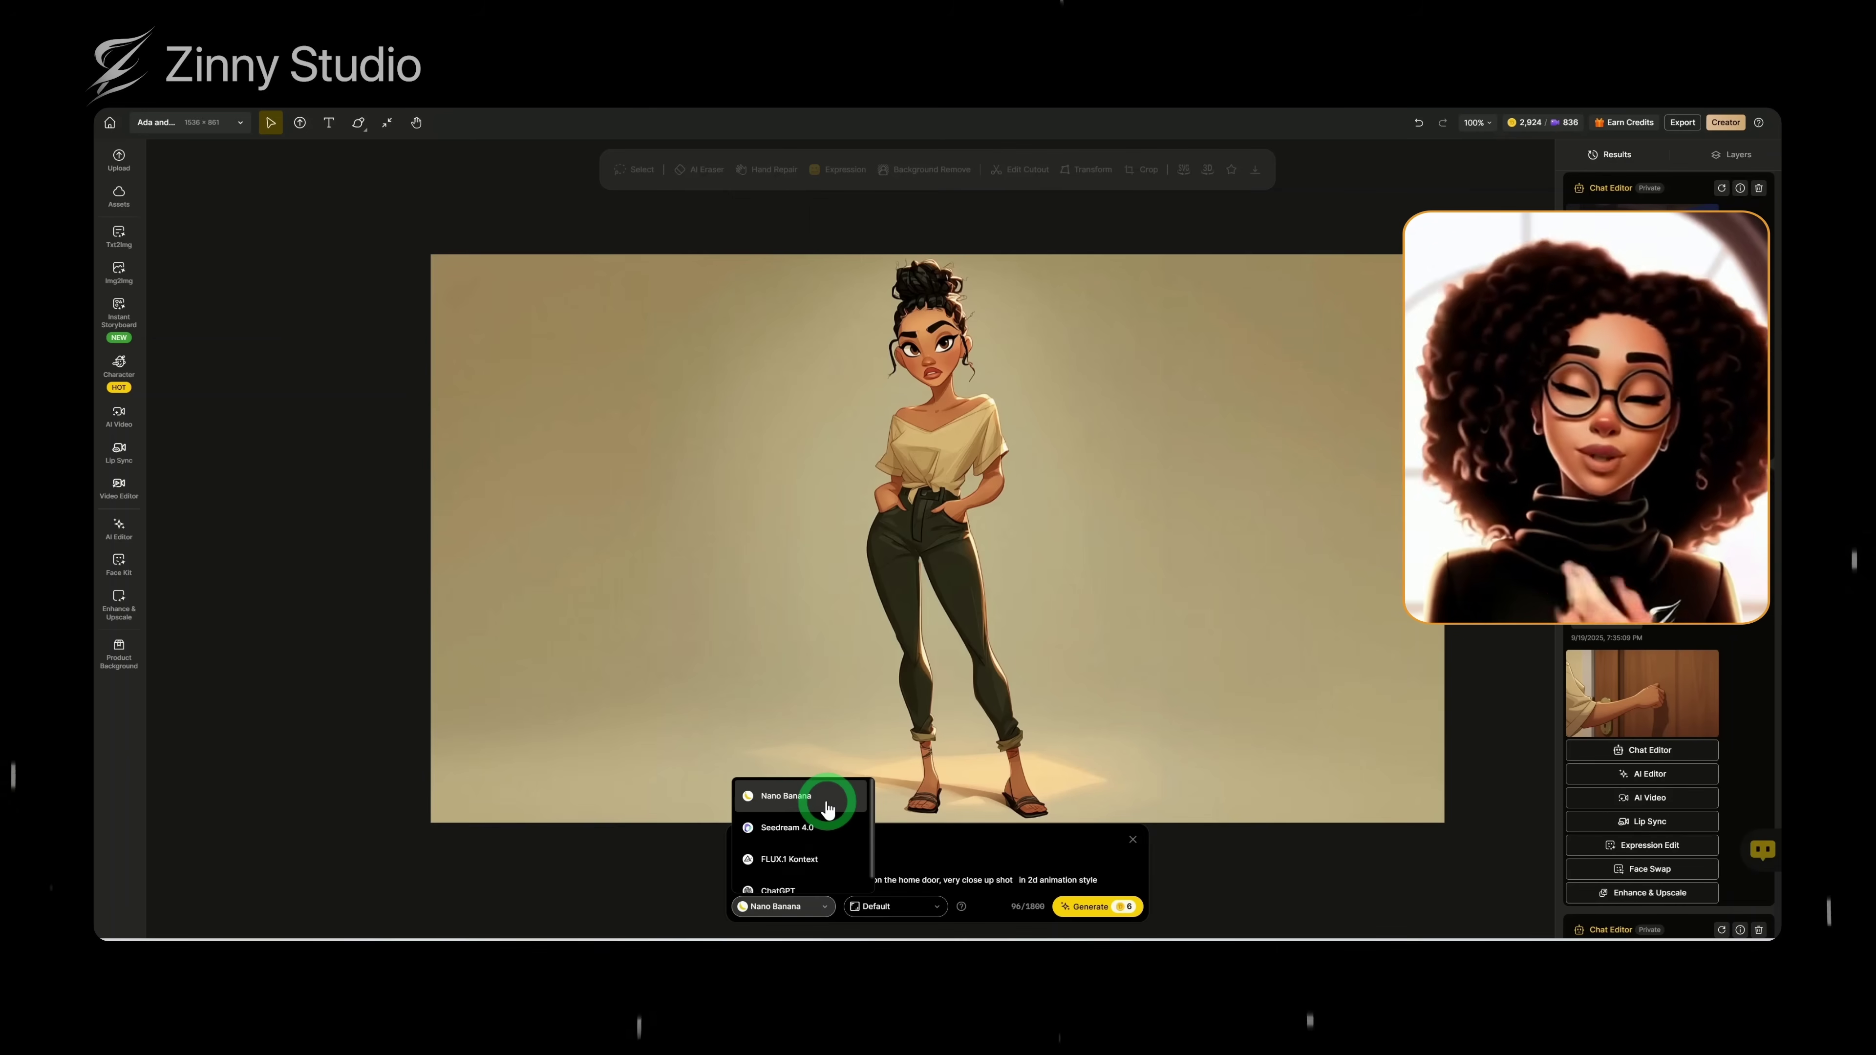
click(826, 800)
click(1089, 907)
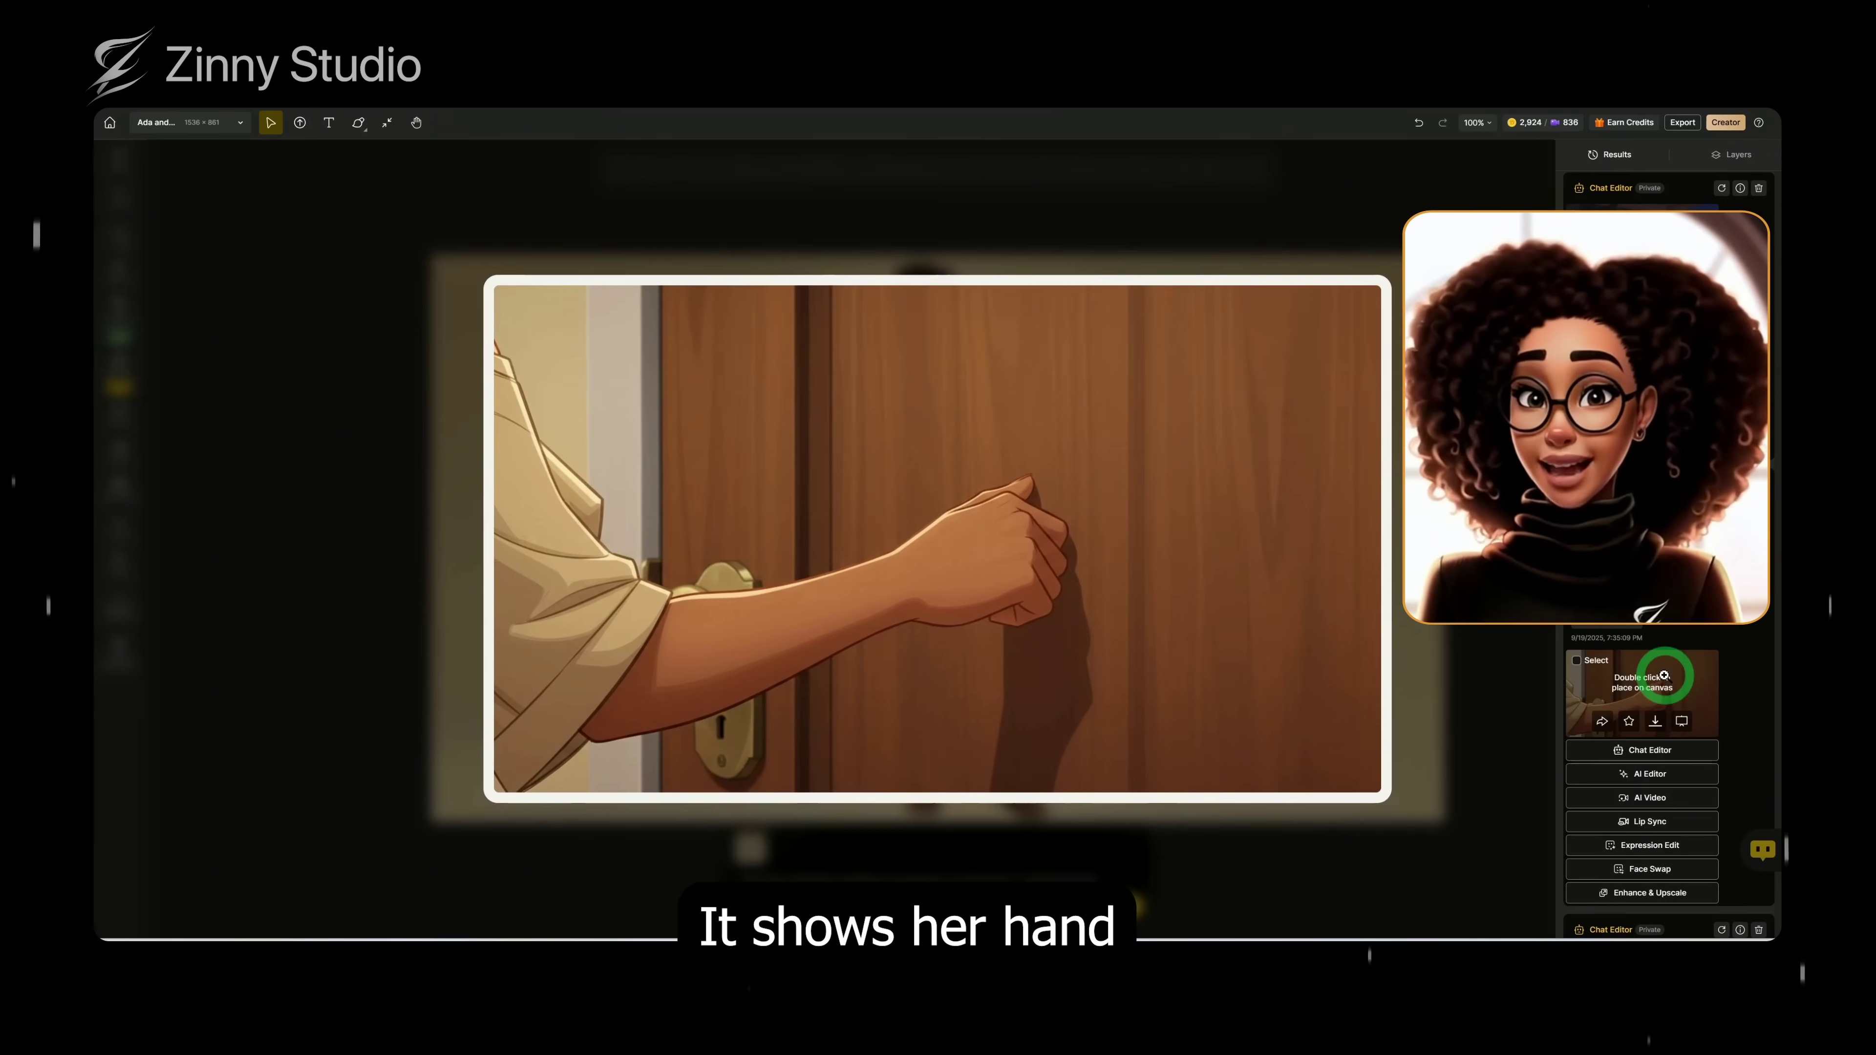
double_click(1664, 675)
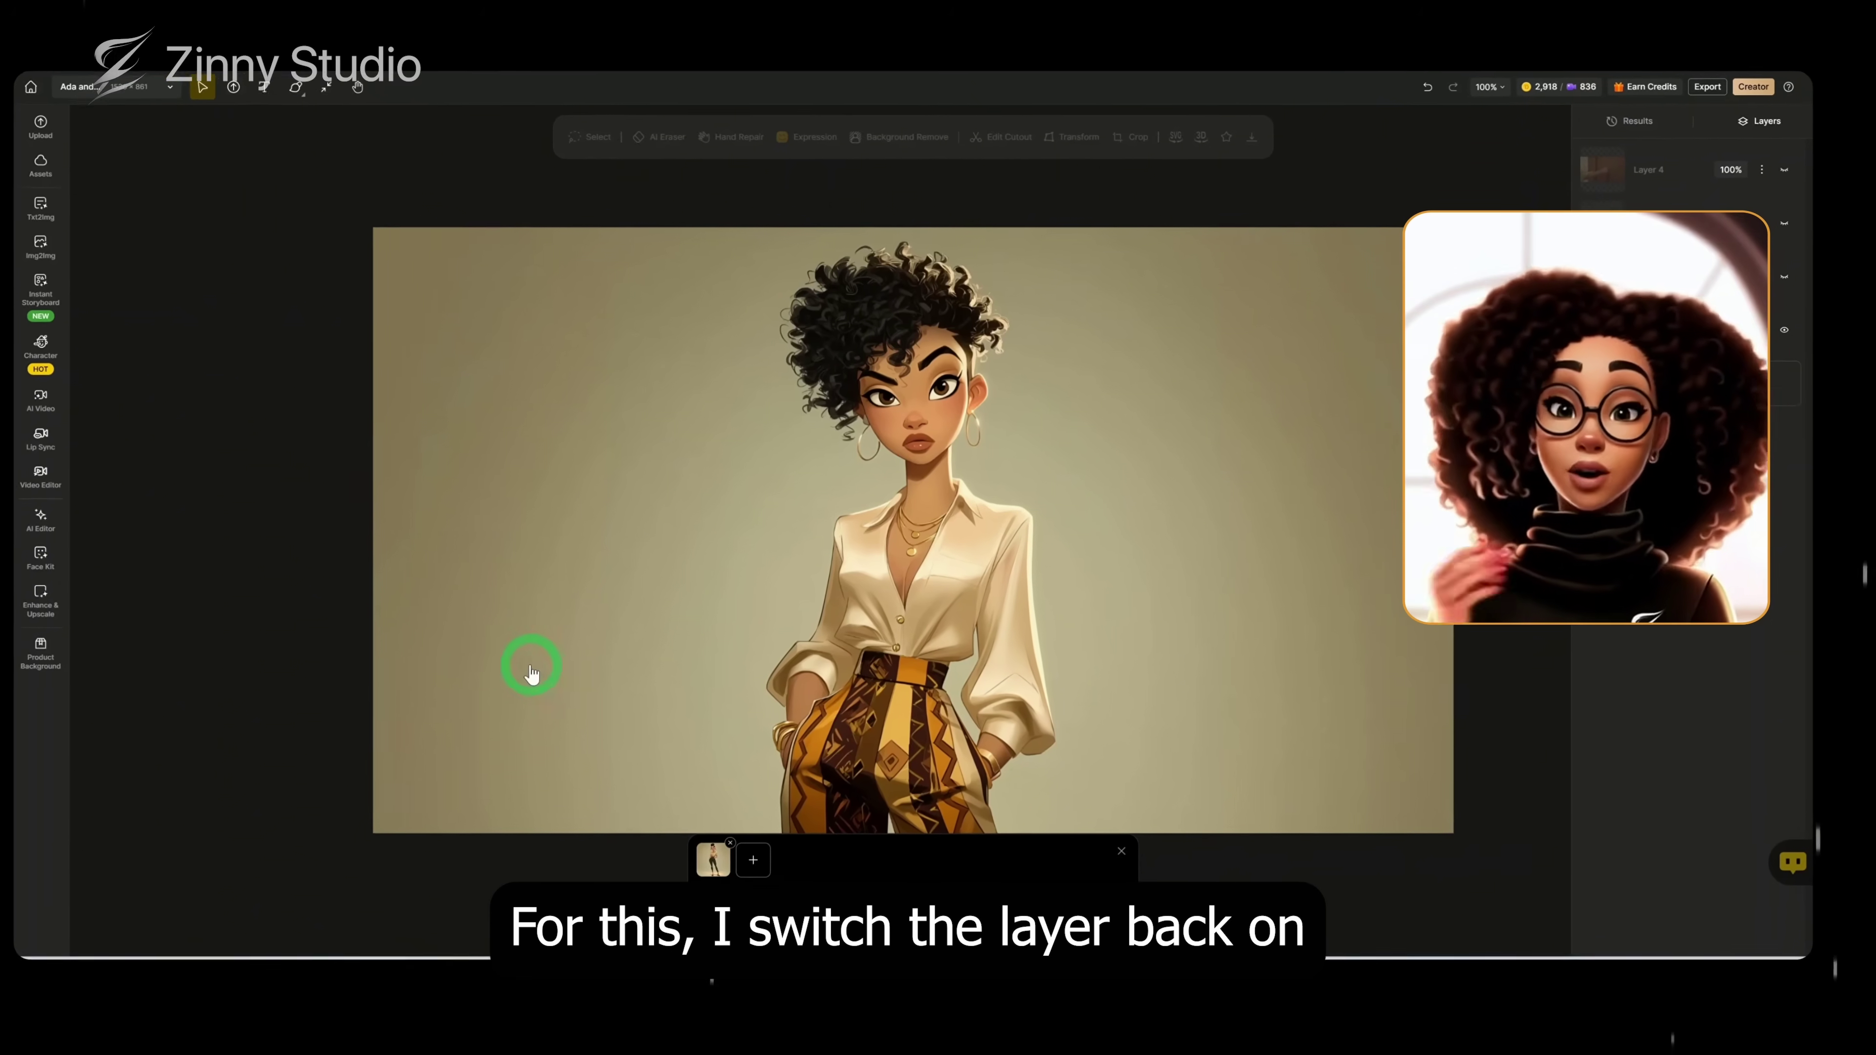
Enter the prompt for the wife's POV shot opening the front door, and add the younger sister's image as the second reference.
click(959, 842)
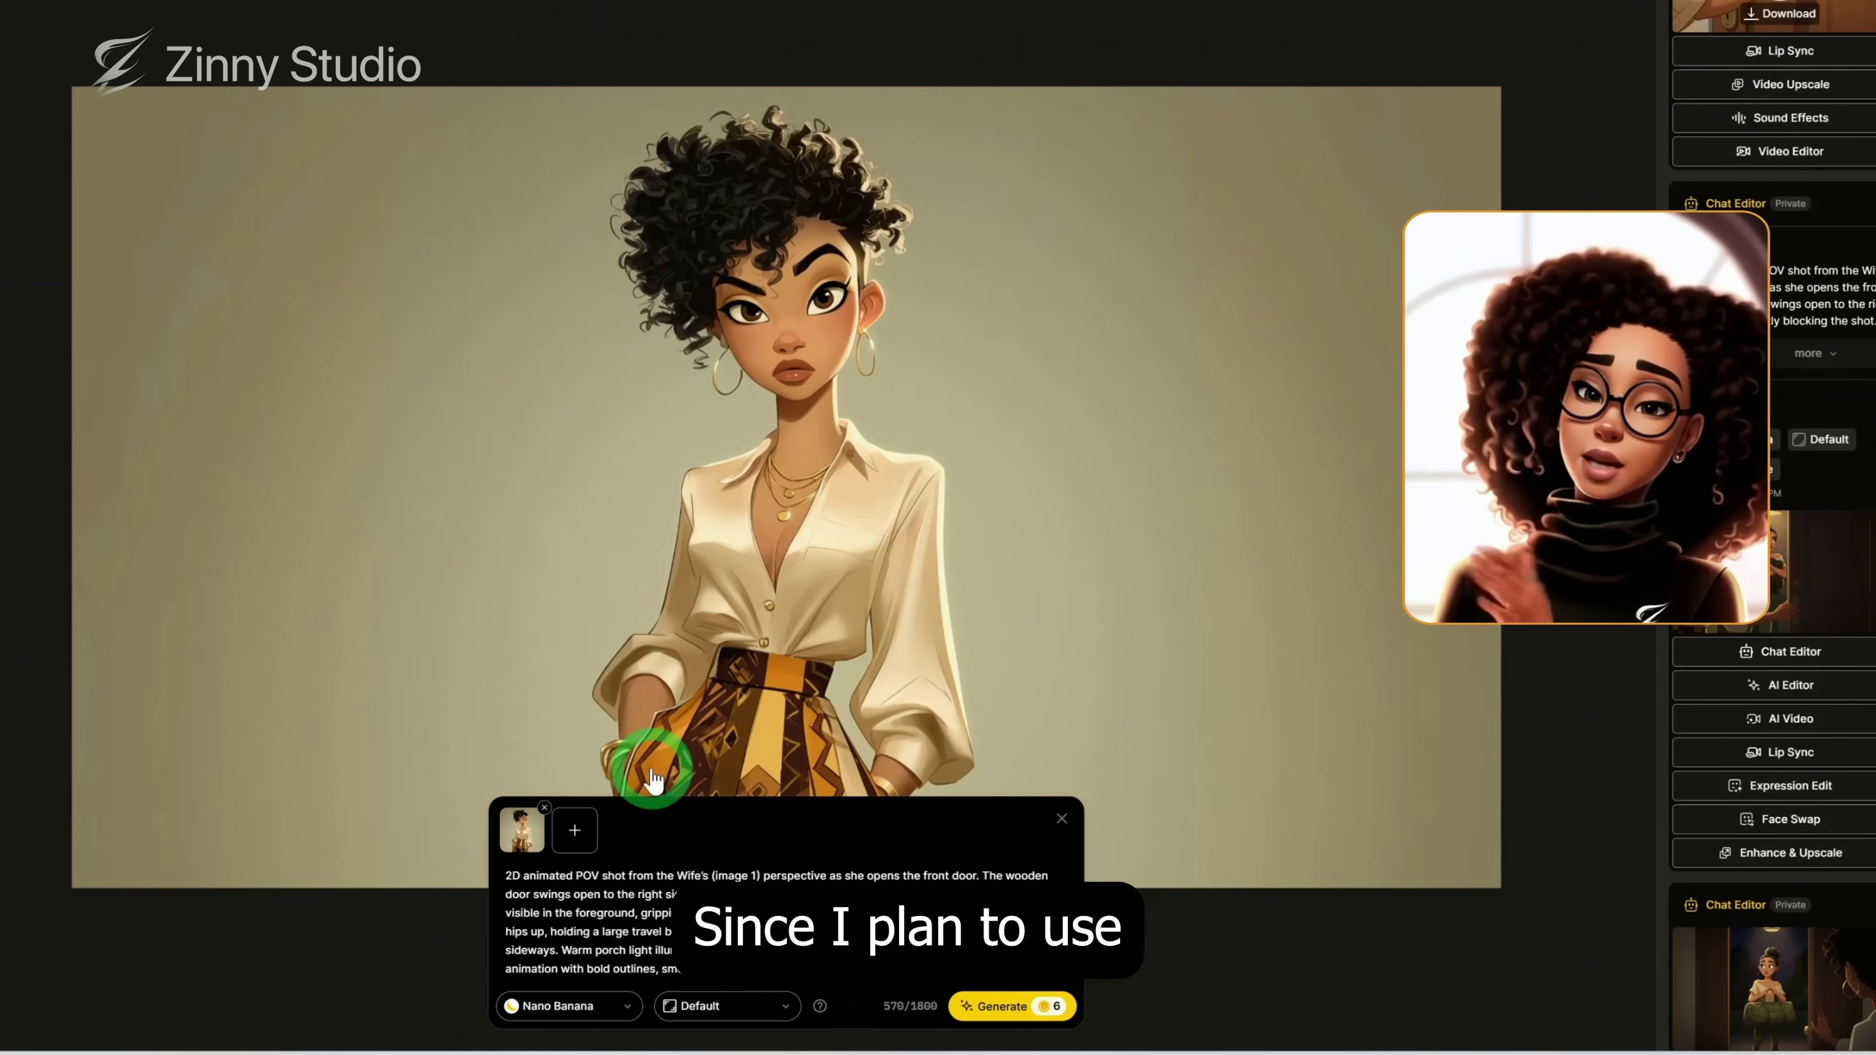
click(575, 832)
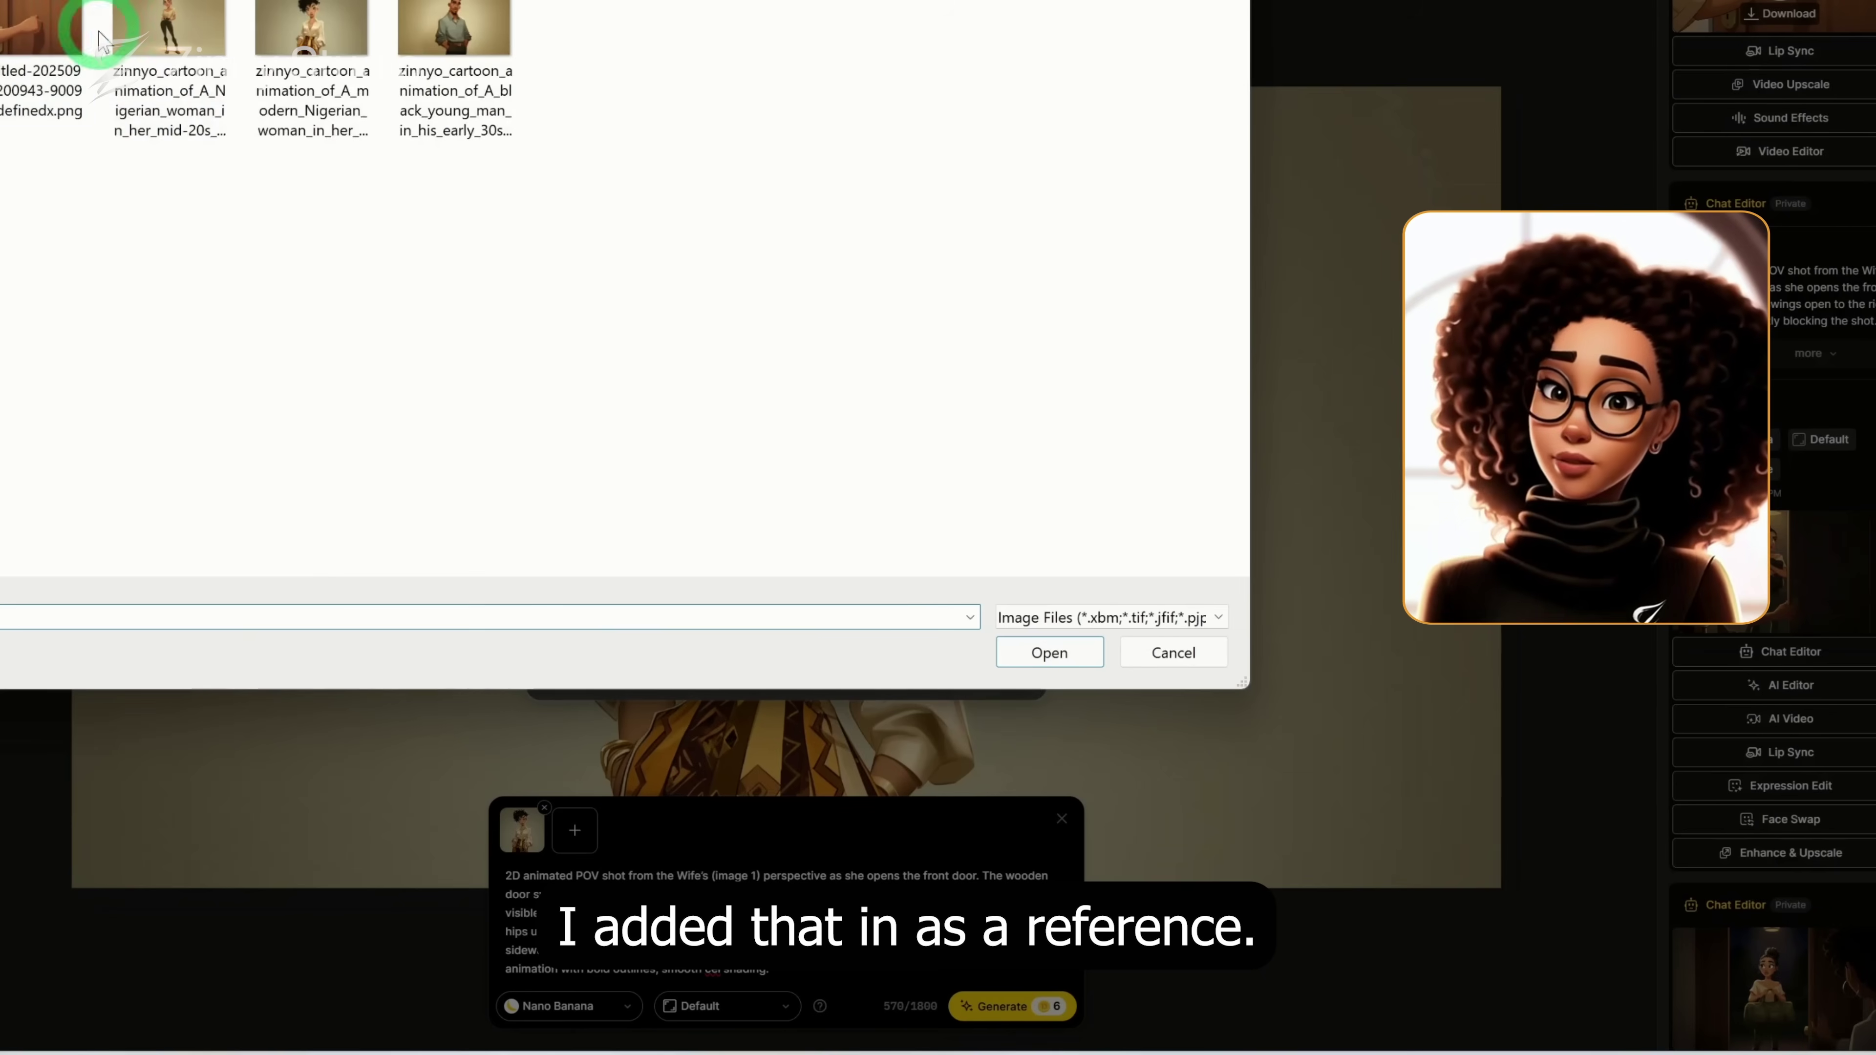
click(99, 37)
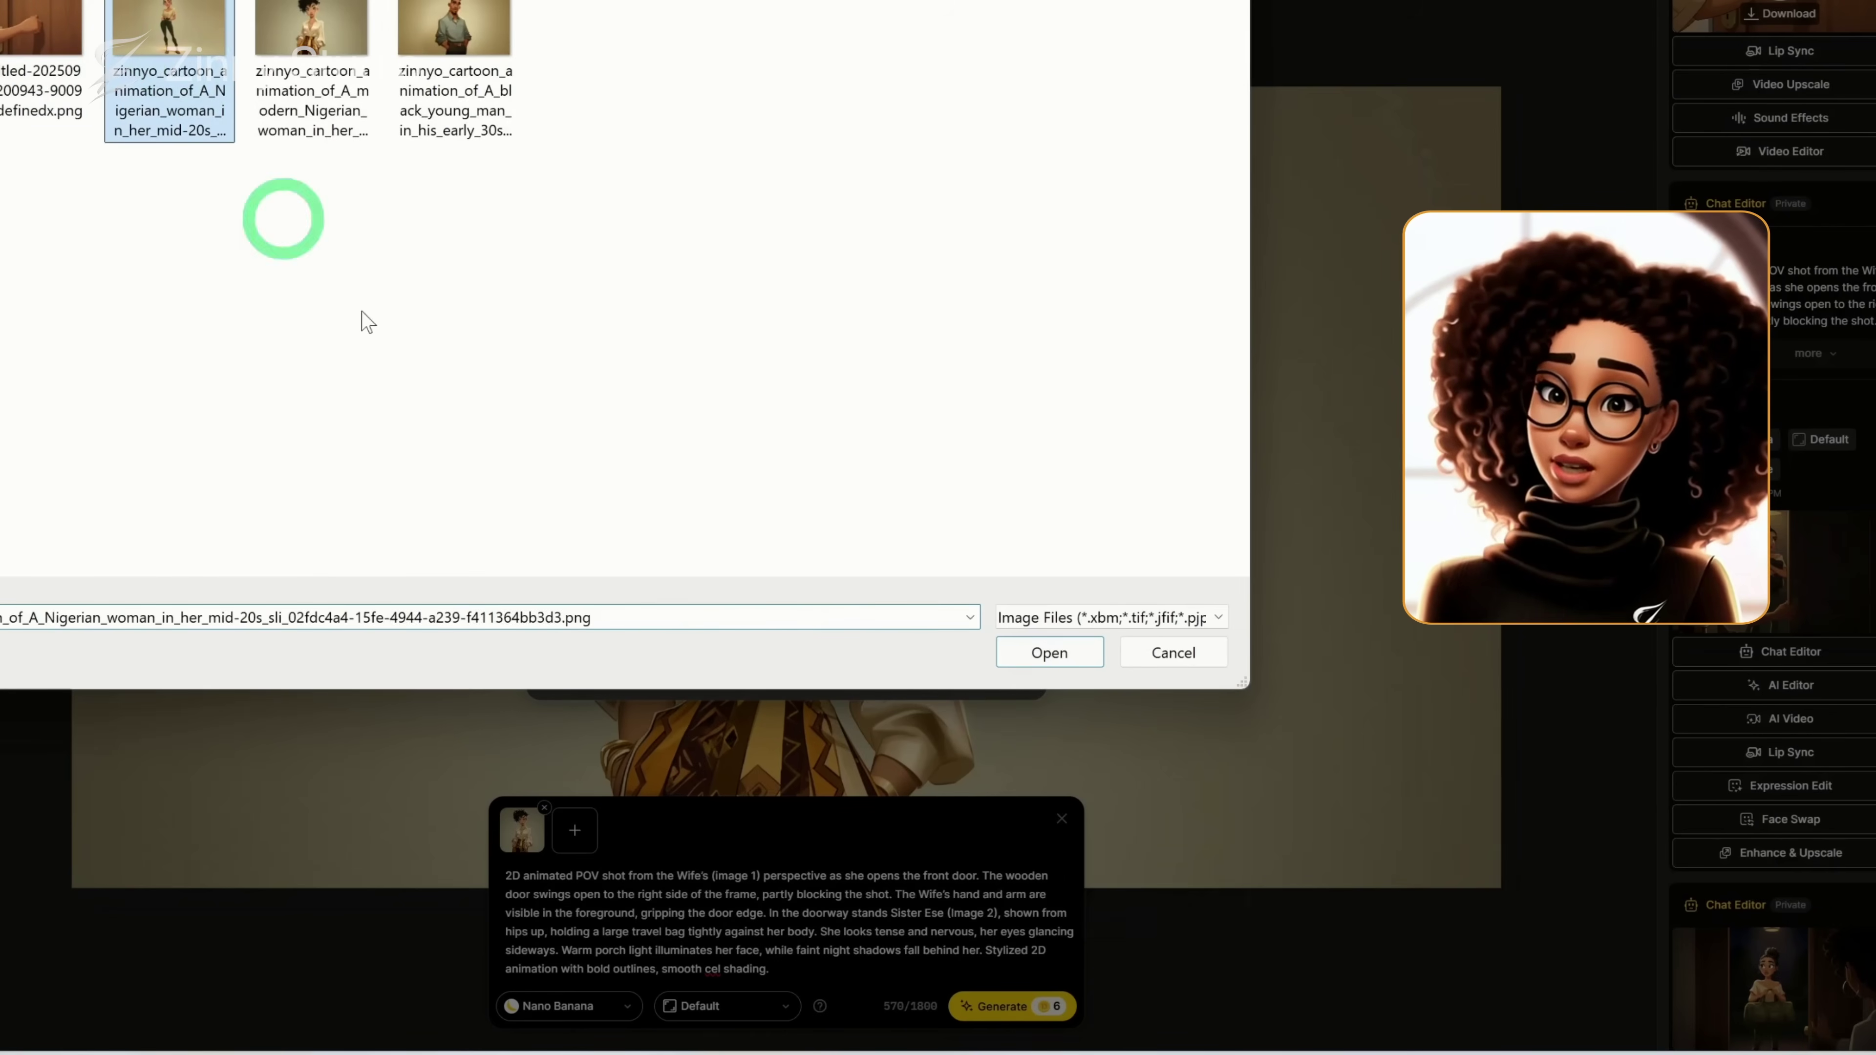
click(1049, 651)
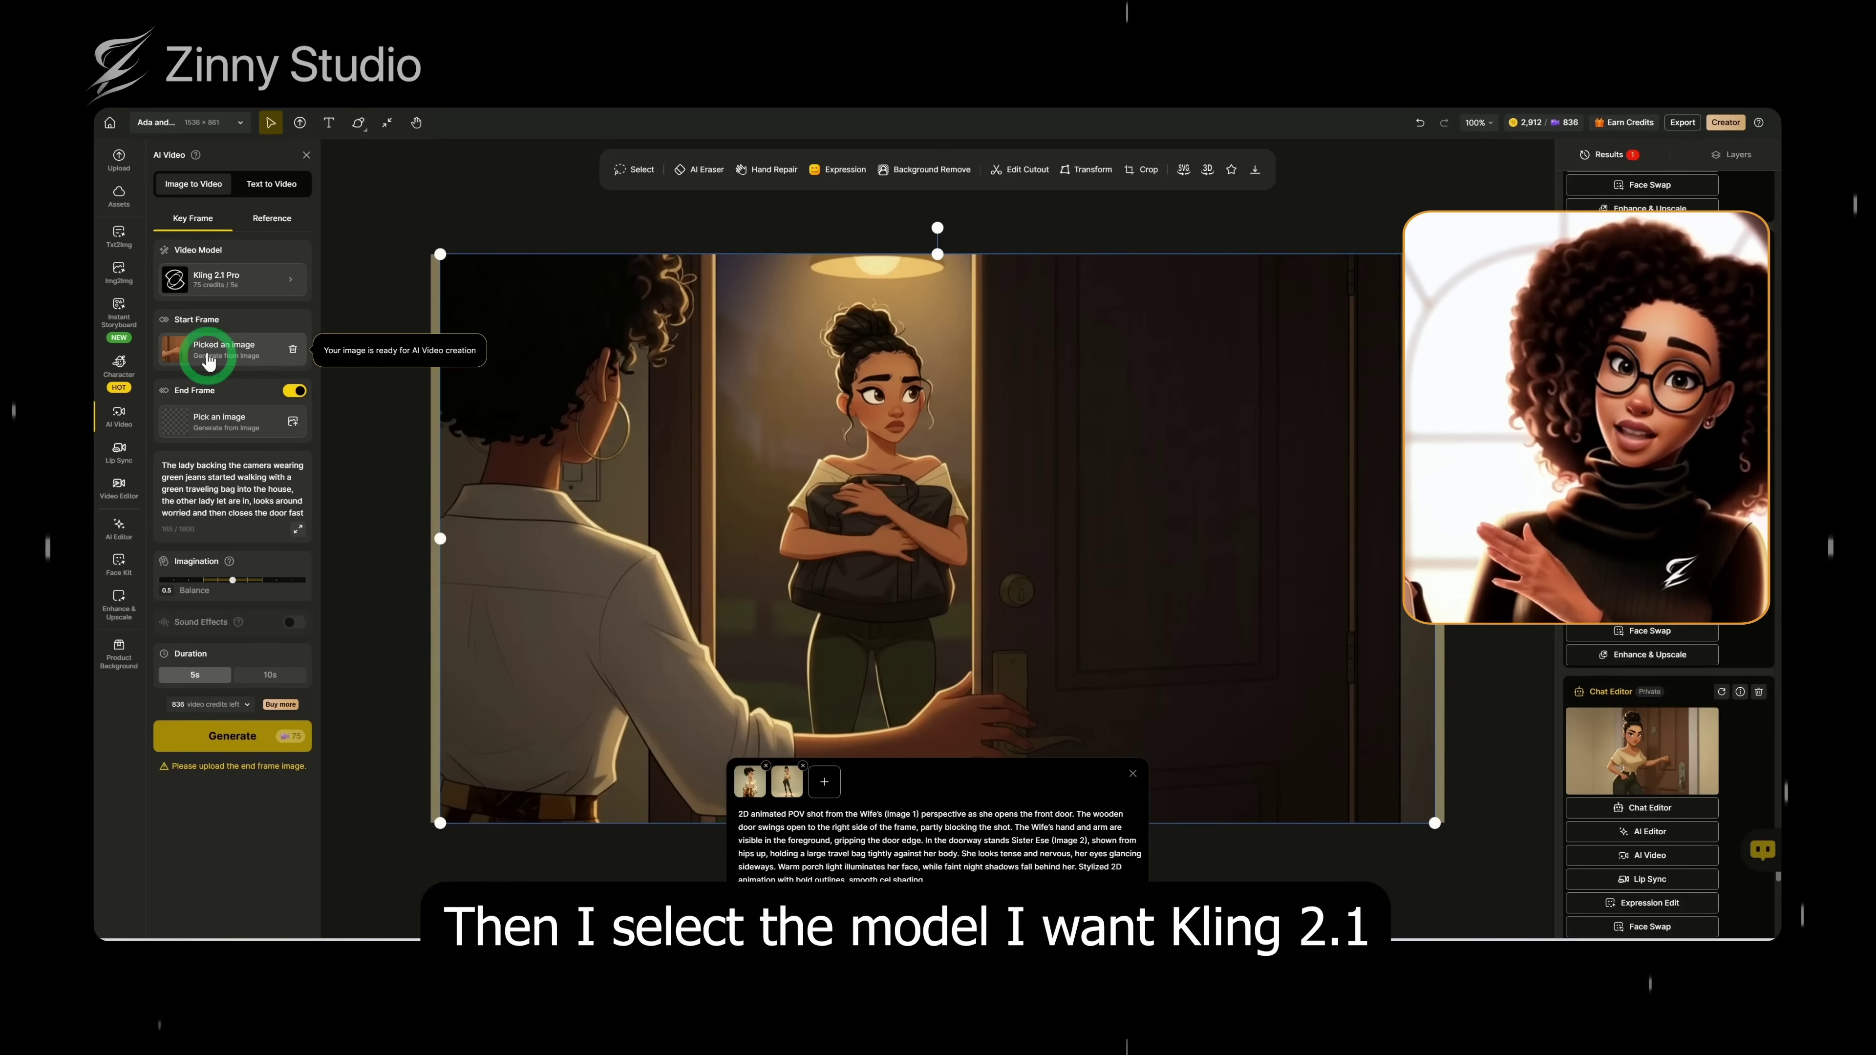
Choose Kling 2.1 Pro as the video model and set the open-doorway scene with the sister as the end frame.
click(211, 287)
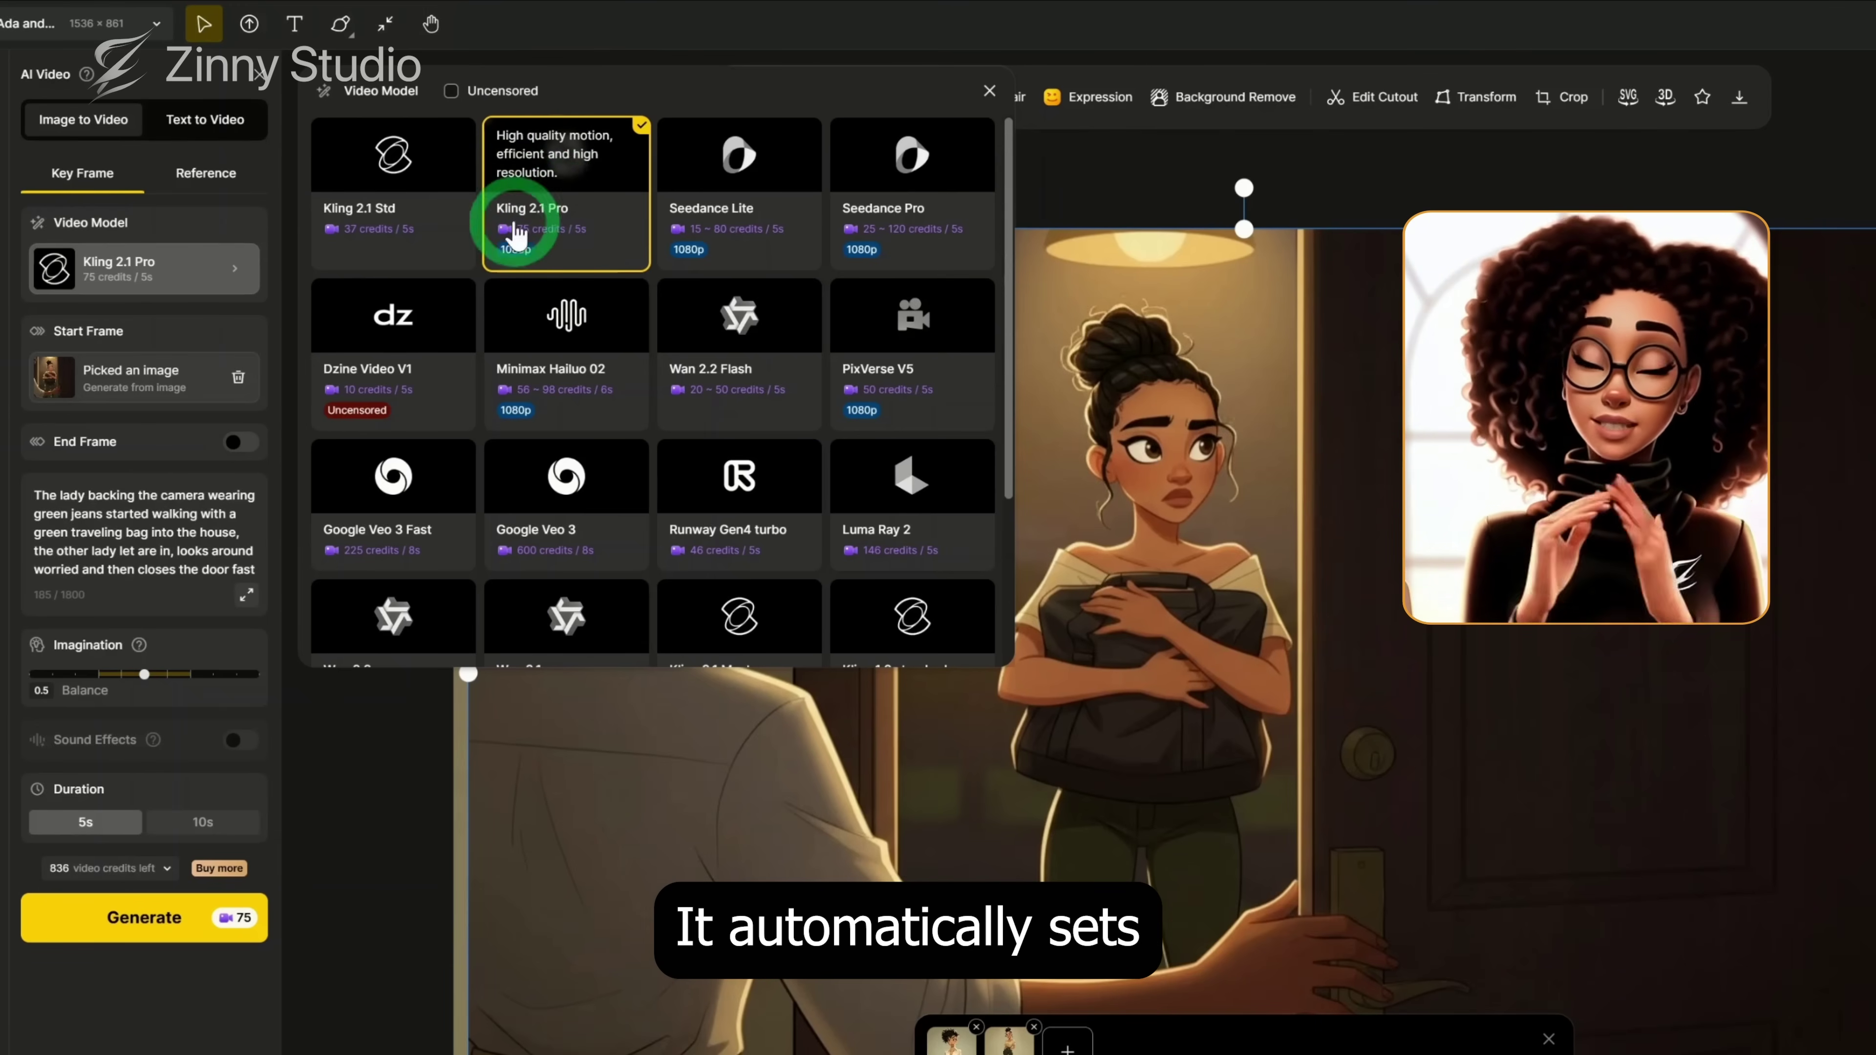
click(568, 188)
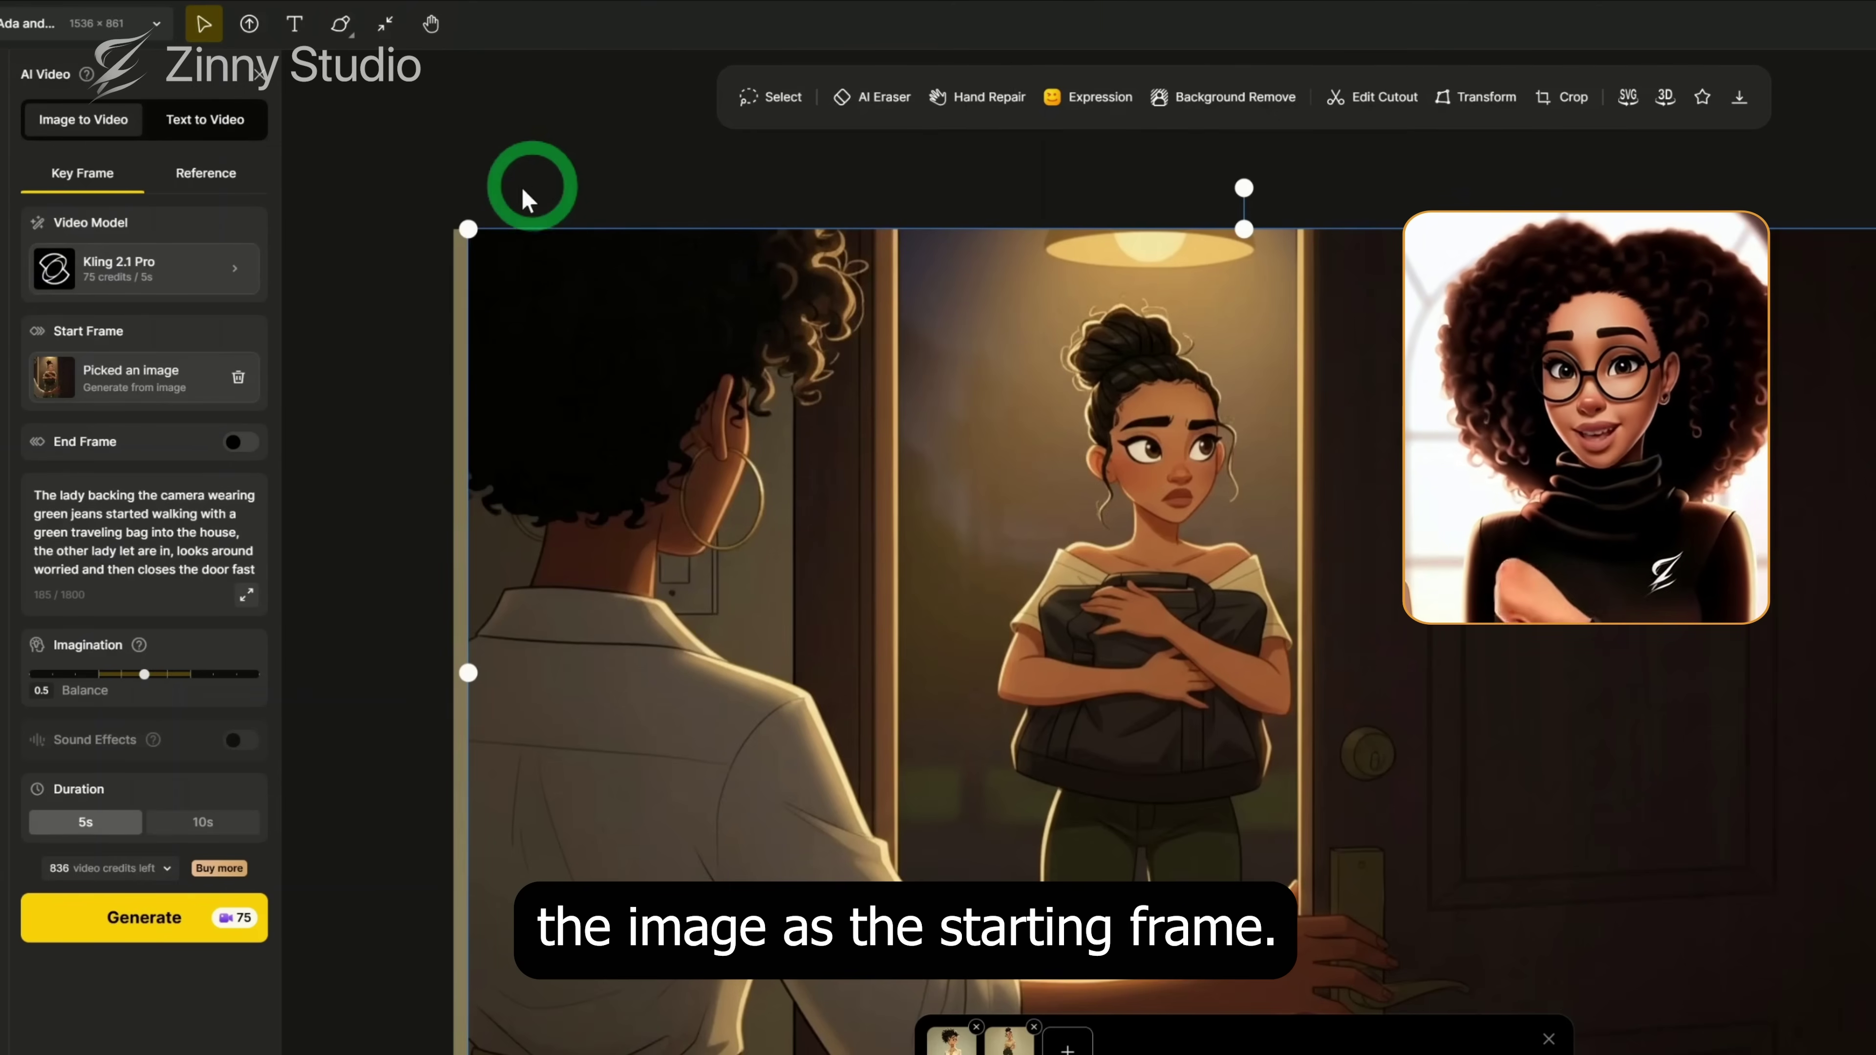
click(241, 443)
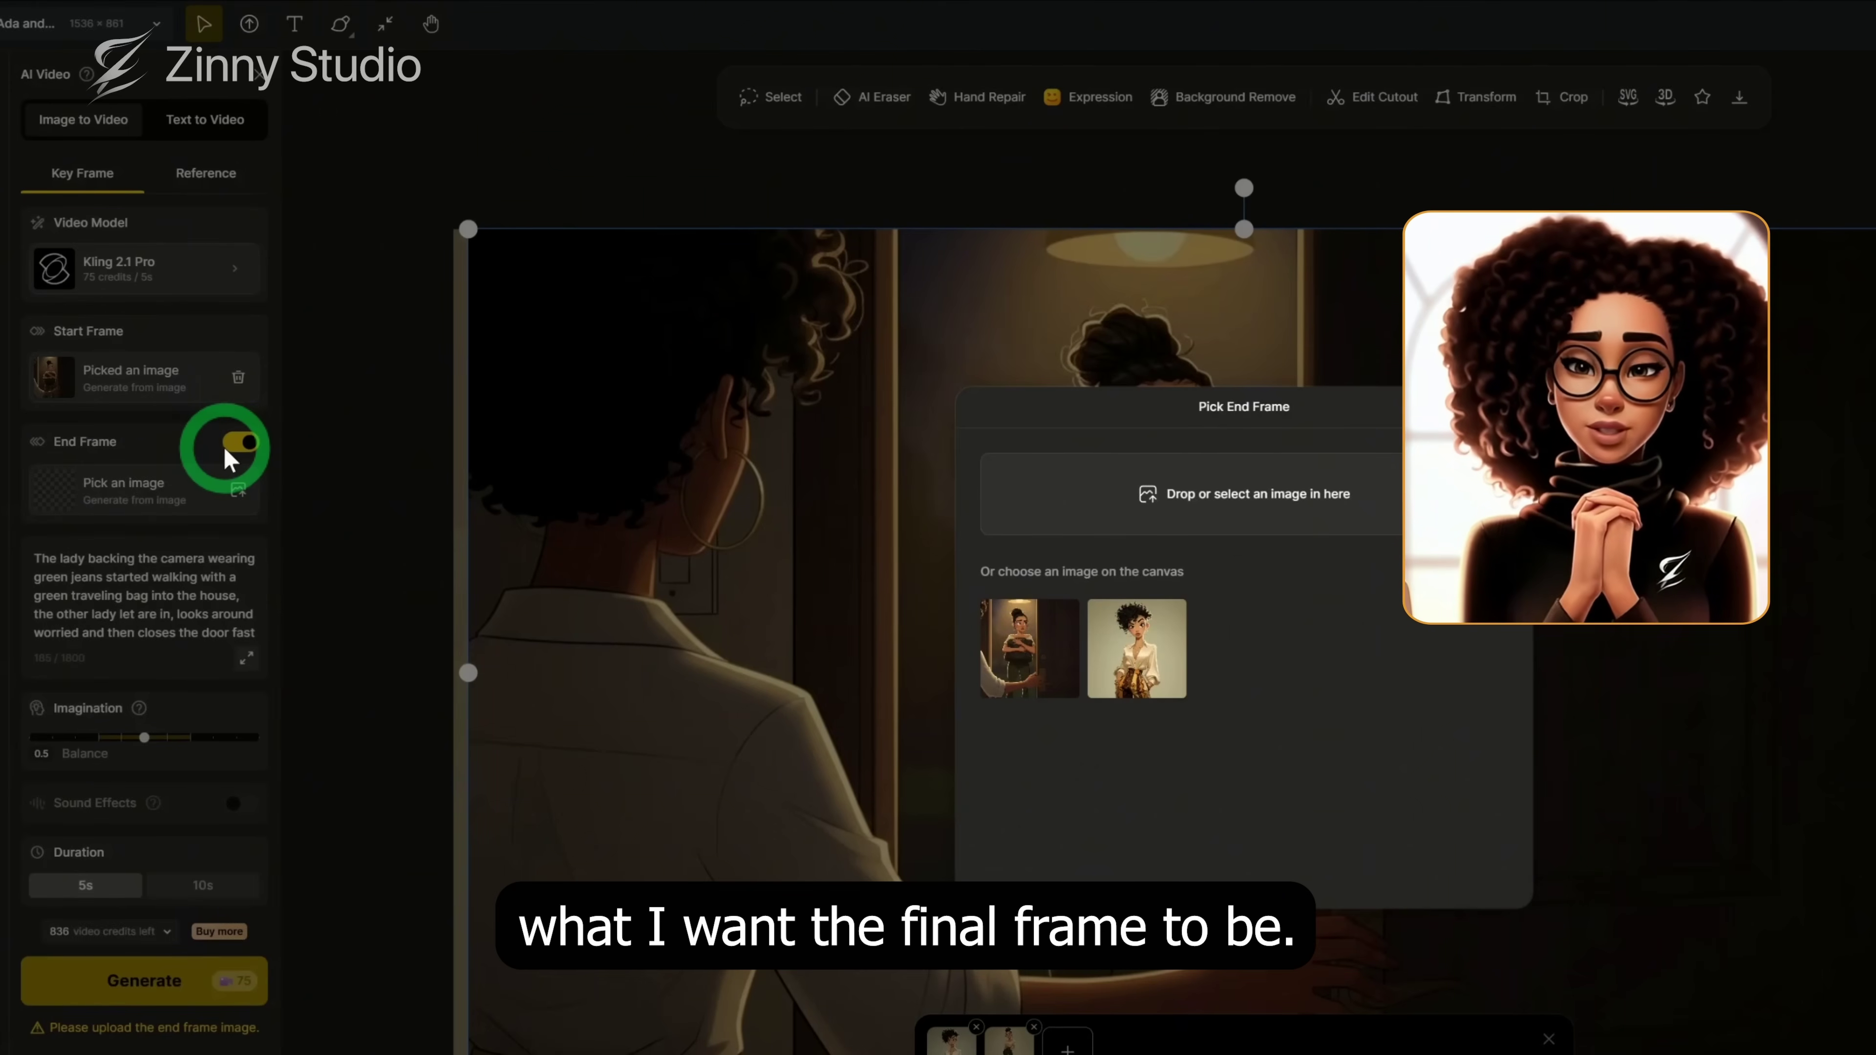
click(993, 658)
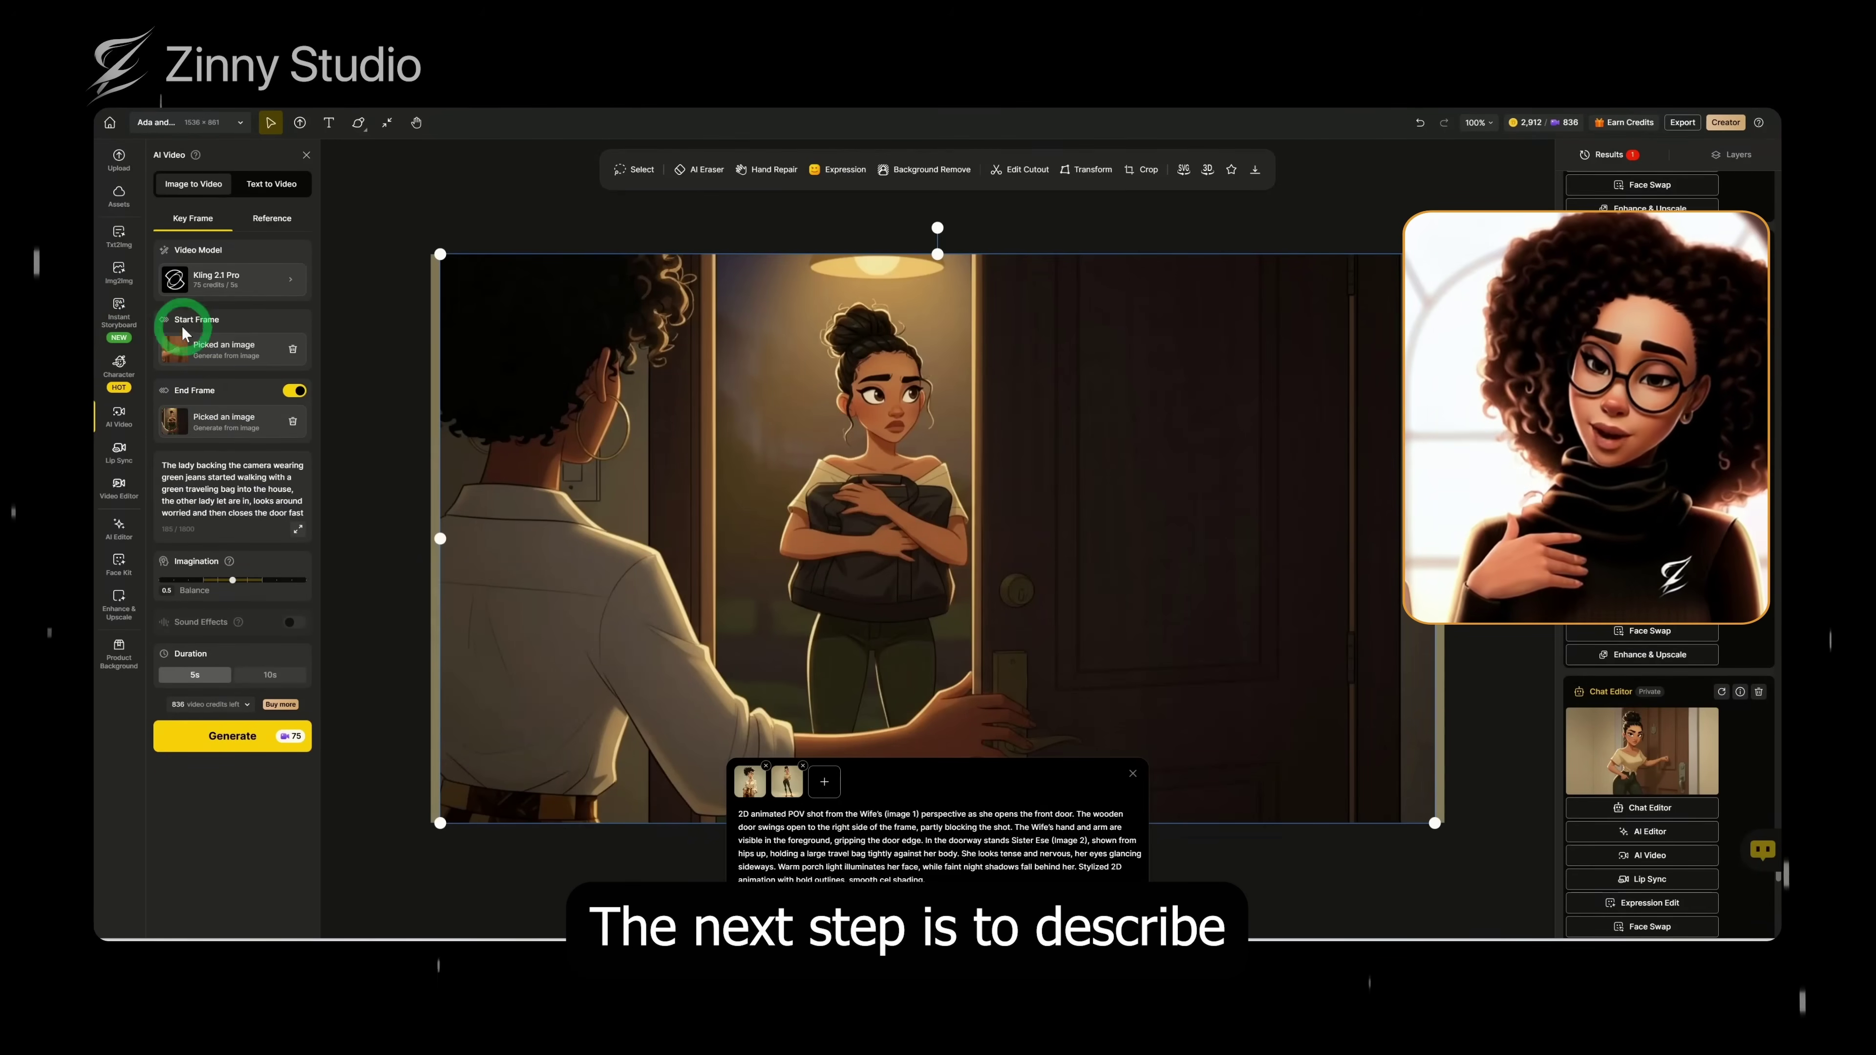
Replace the video prompt with the knocking hand and the door opening on the nervous visitor, and generate the 5-second clip.
click(299, 532)
click(775, 453)
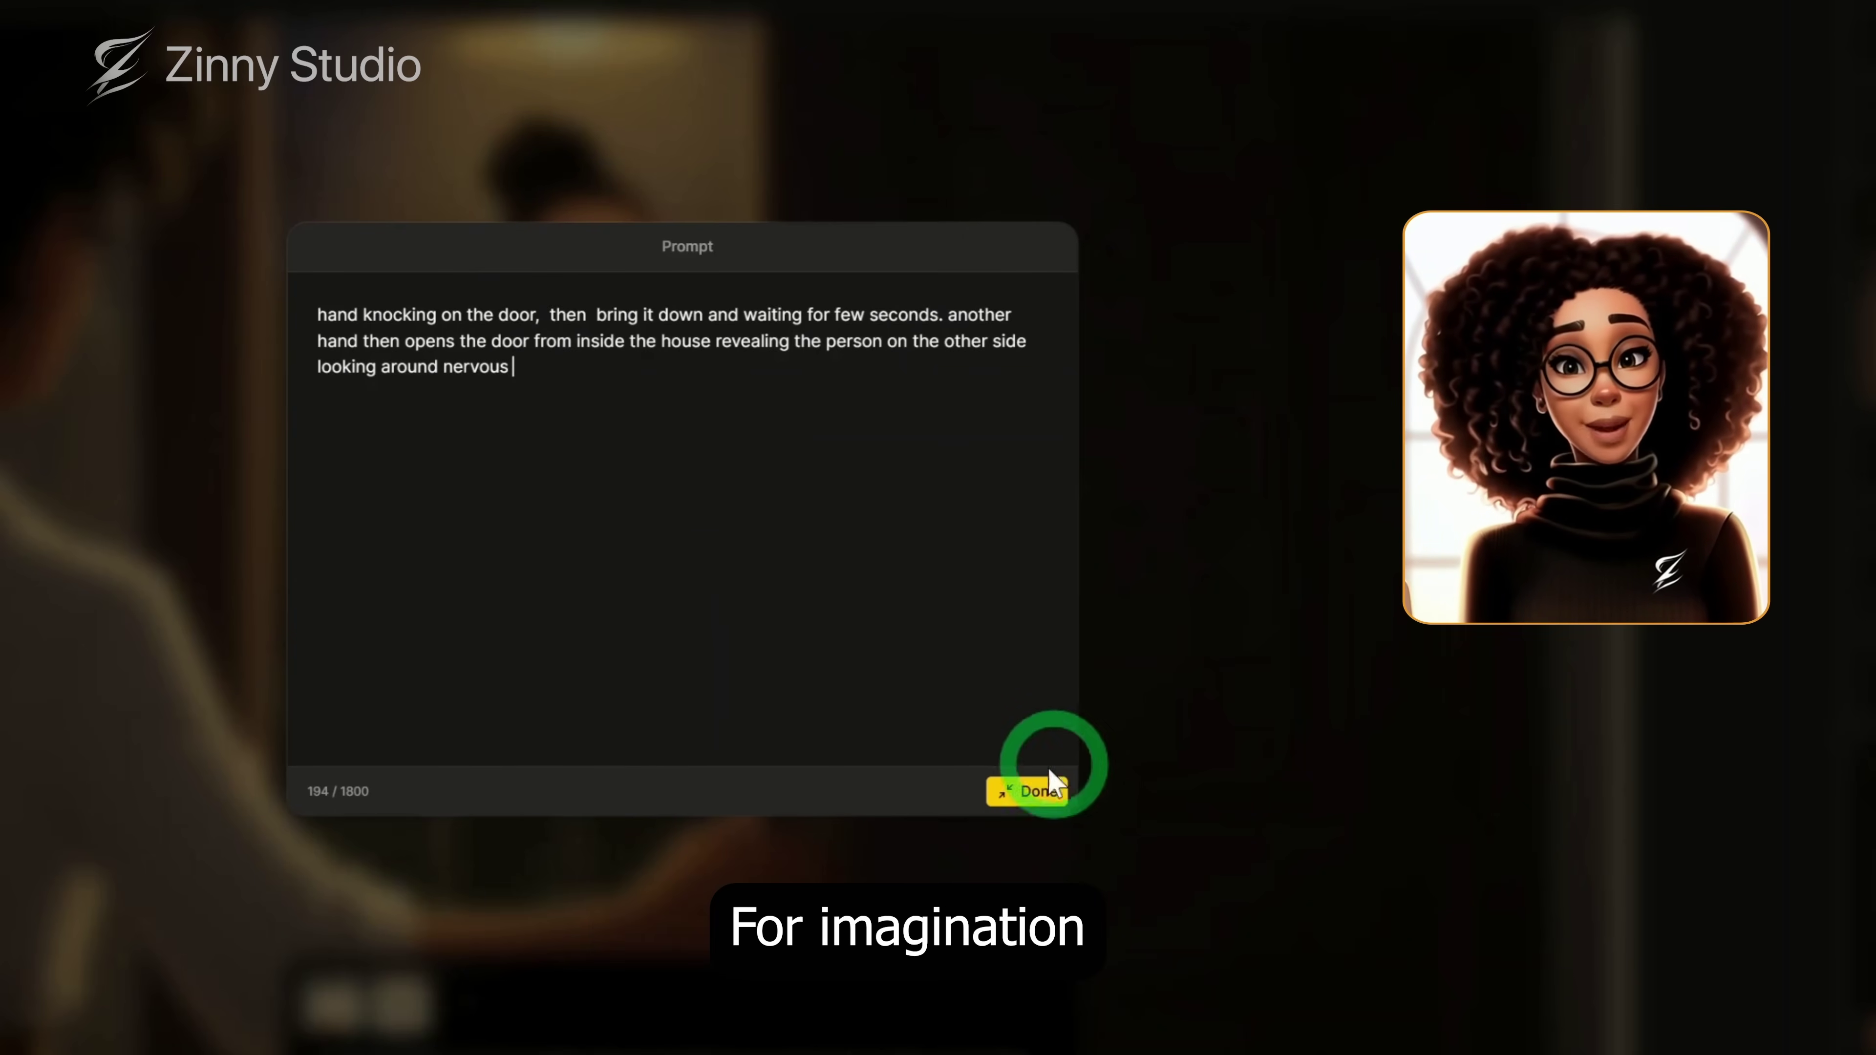
click(1019, 790)
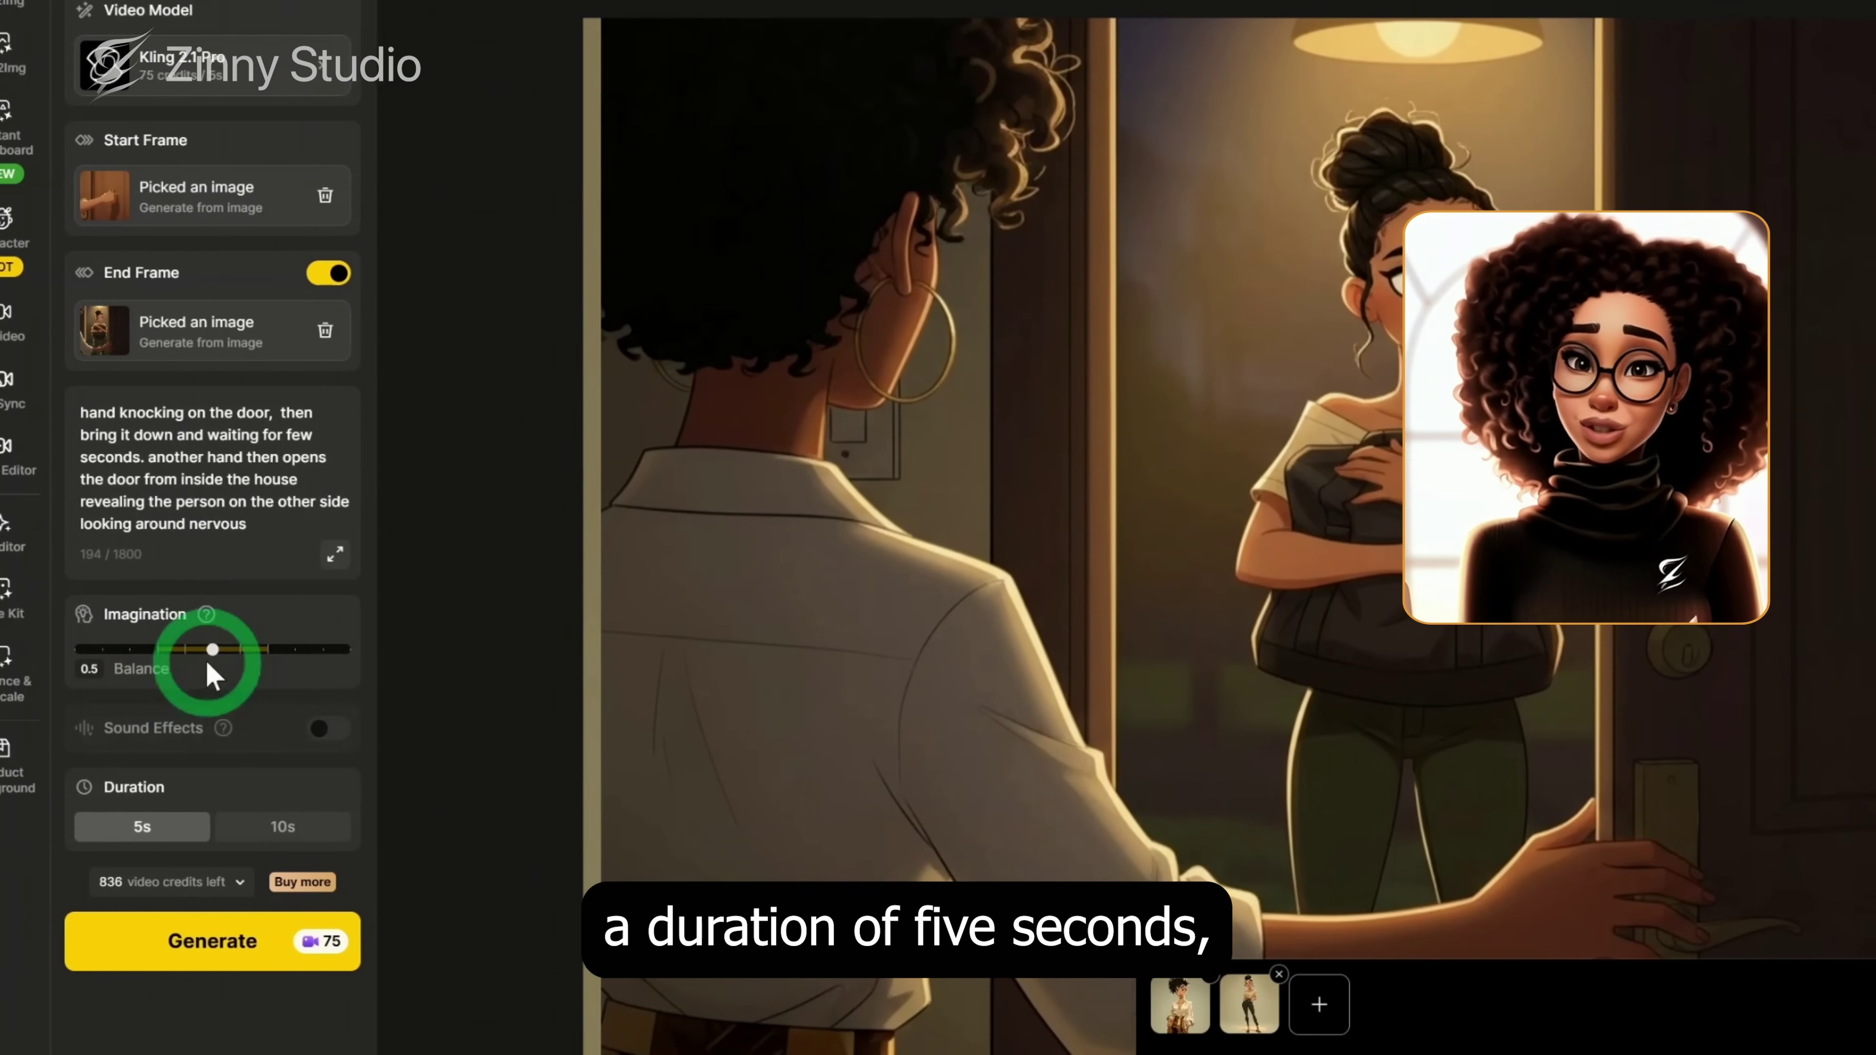
click(336, 938)
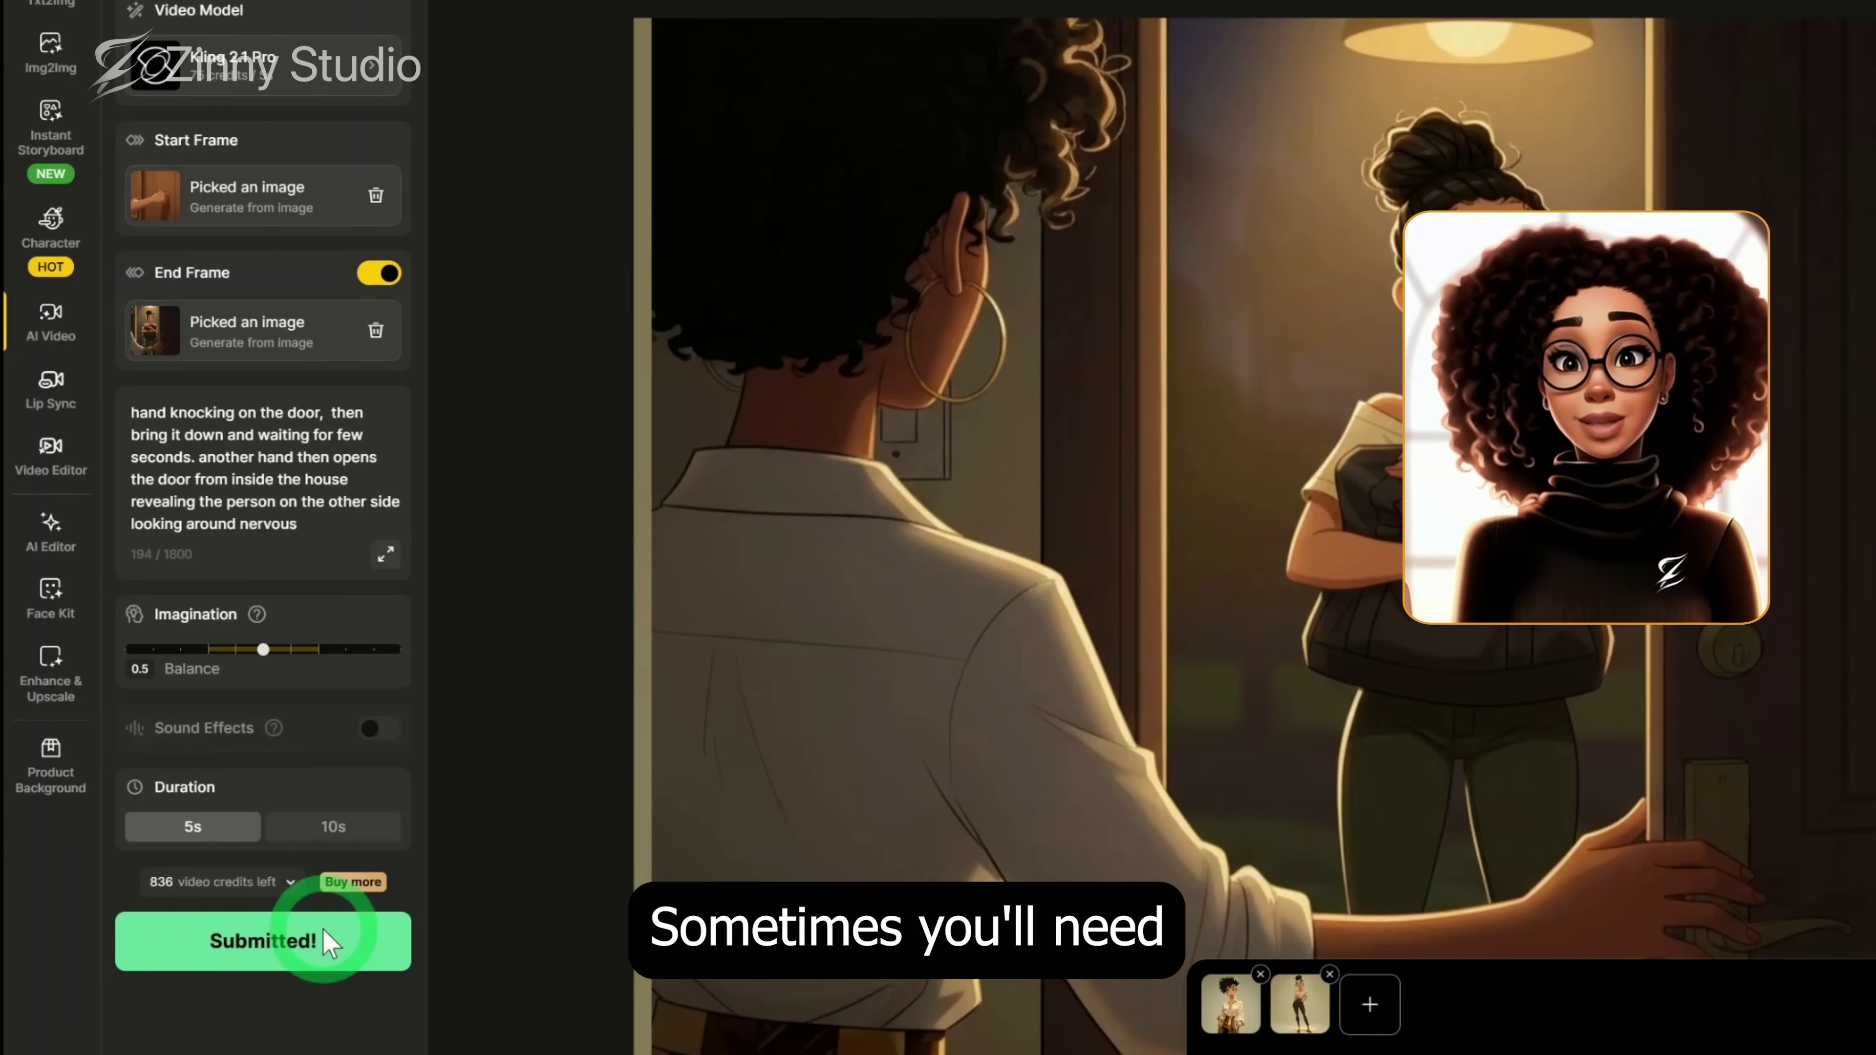
click(277, 829)
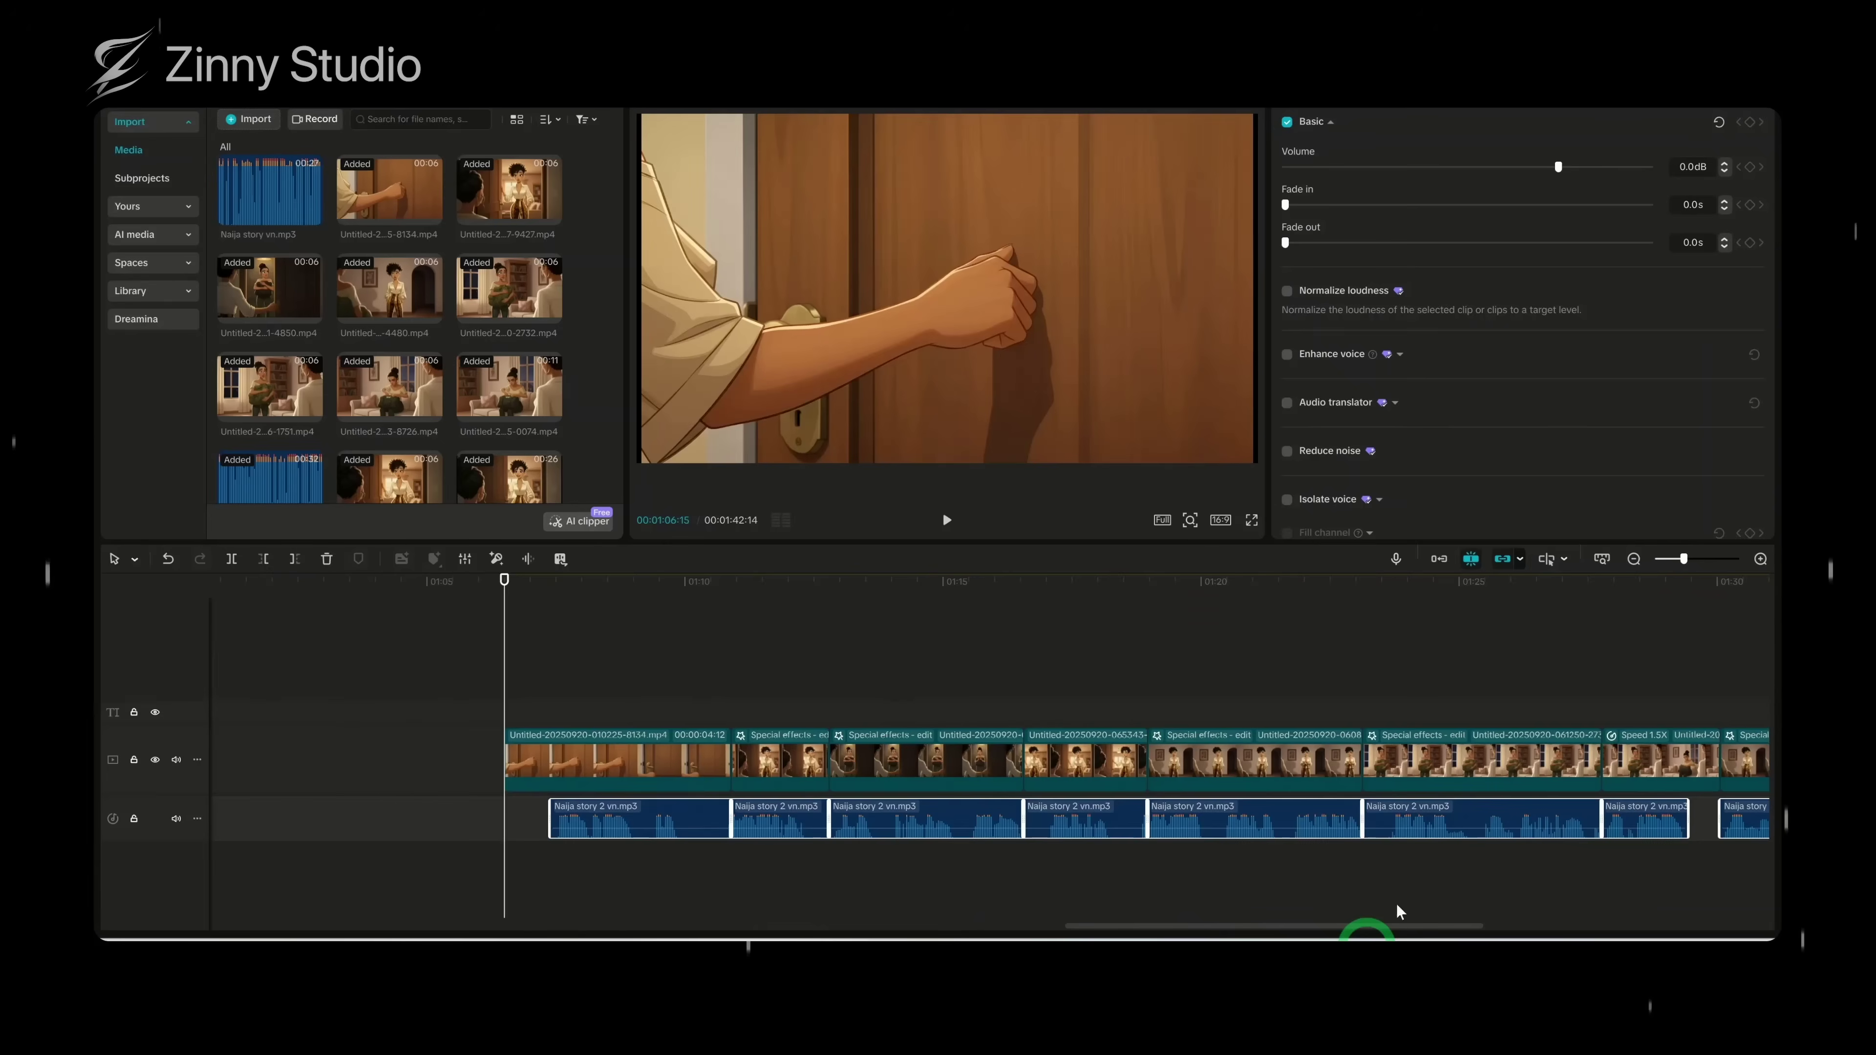
Switch to CapCut, place the door-knocking clip on a new track above the main video, and remove it again.
key(ctrl+minus)
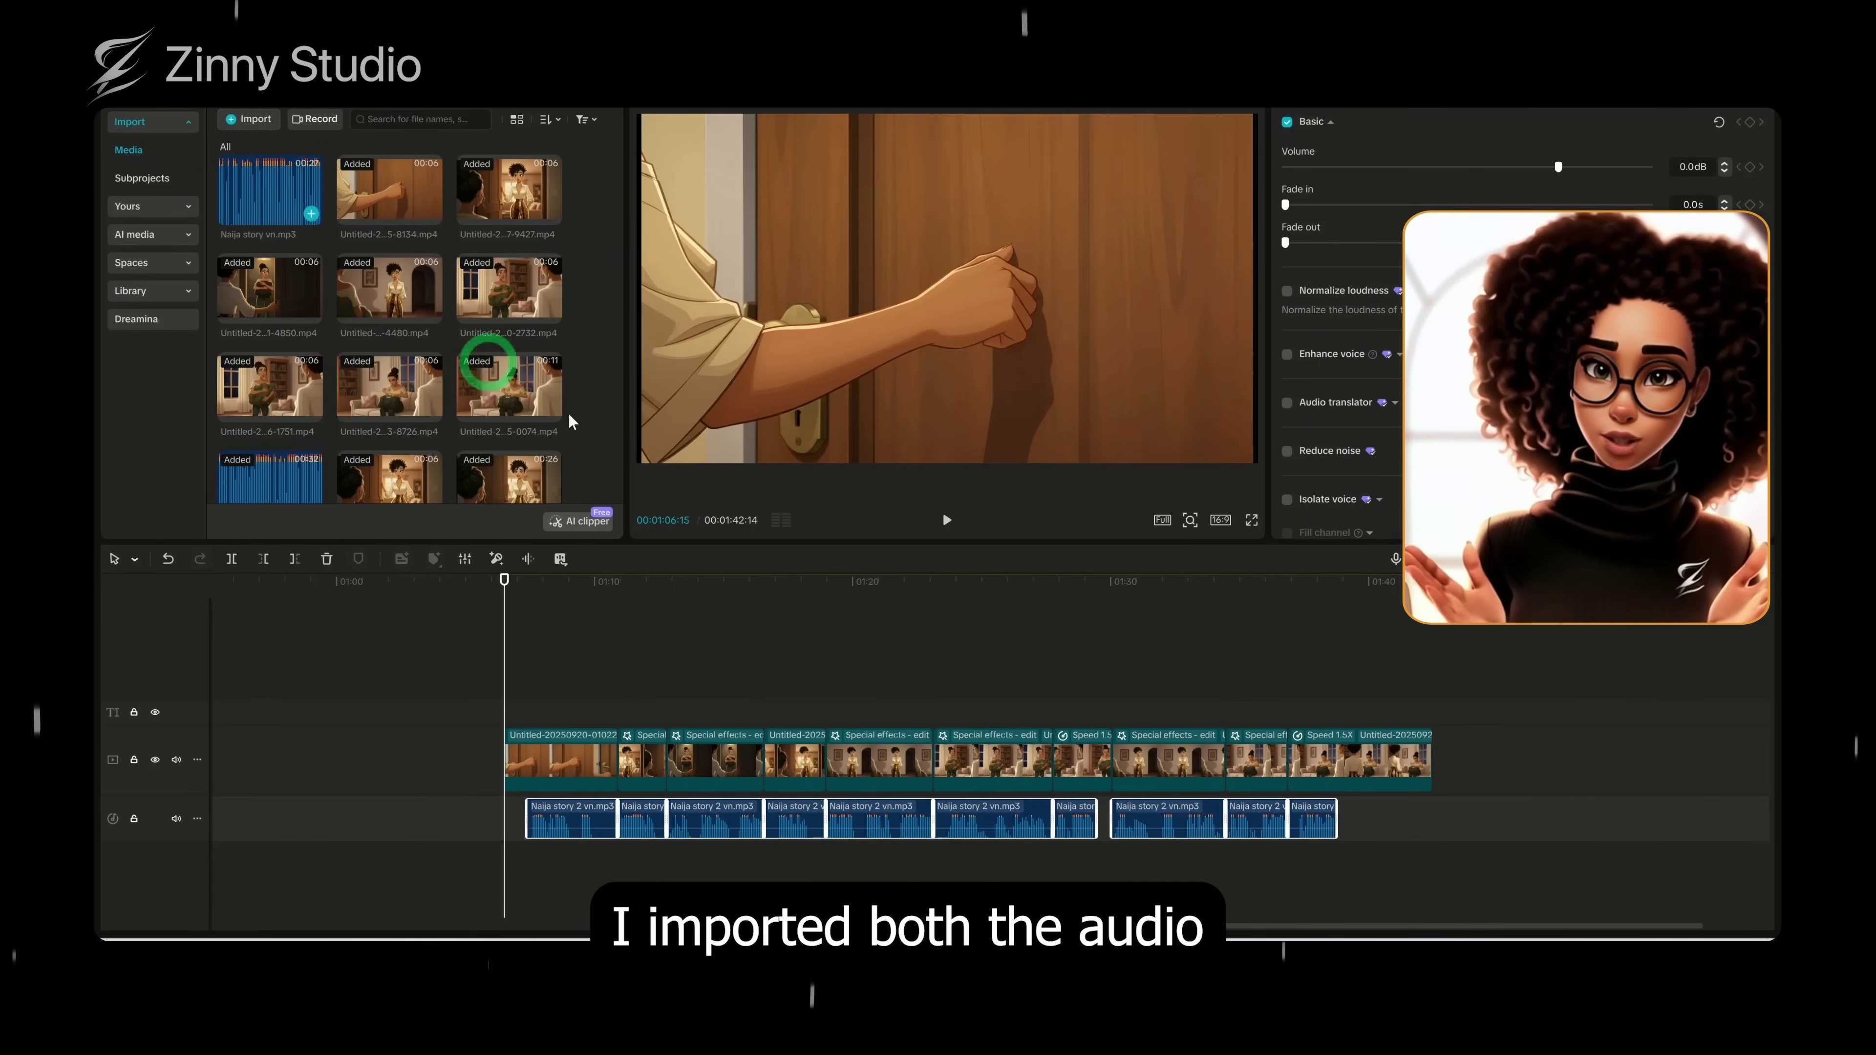
scroll(586, 388, up, 1)
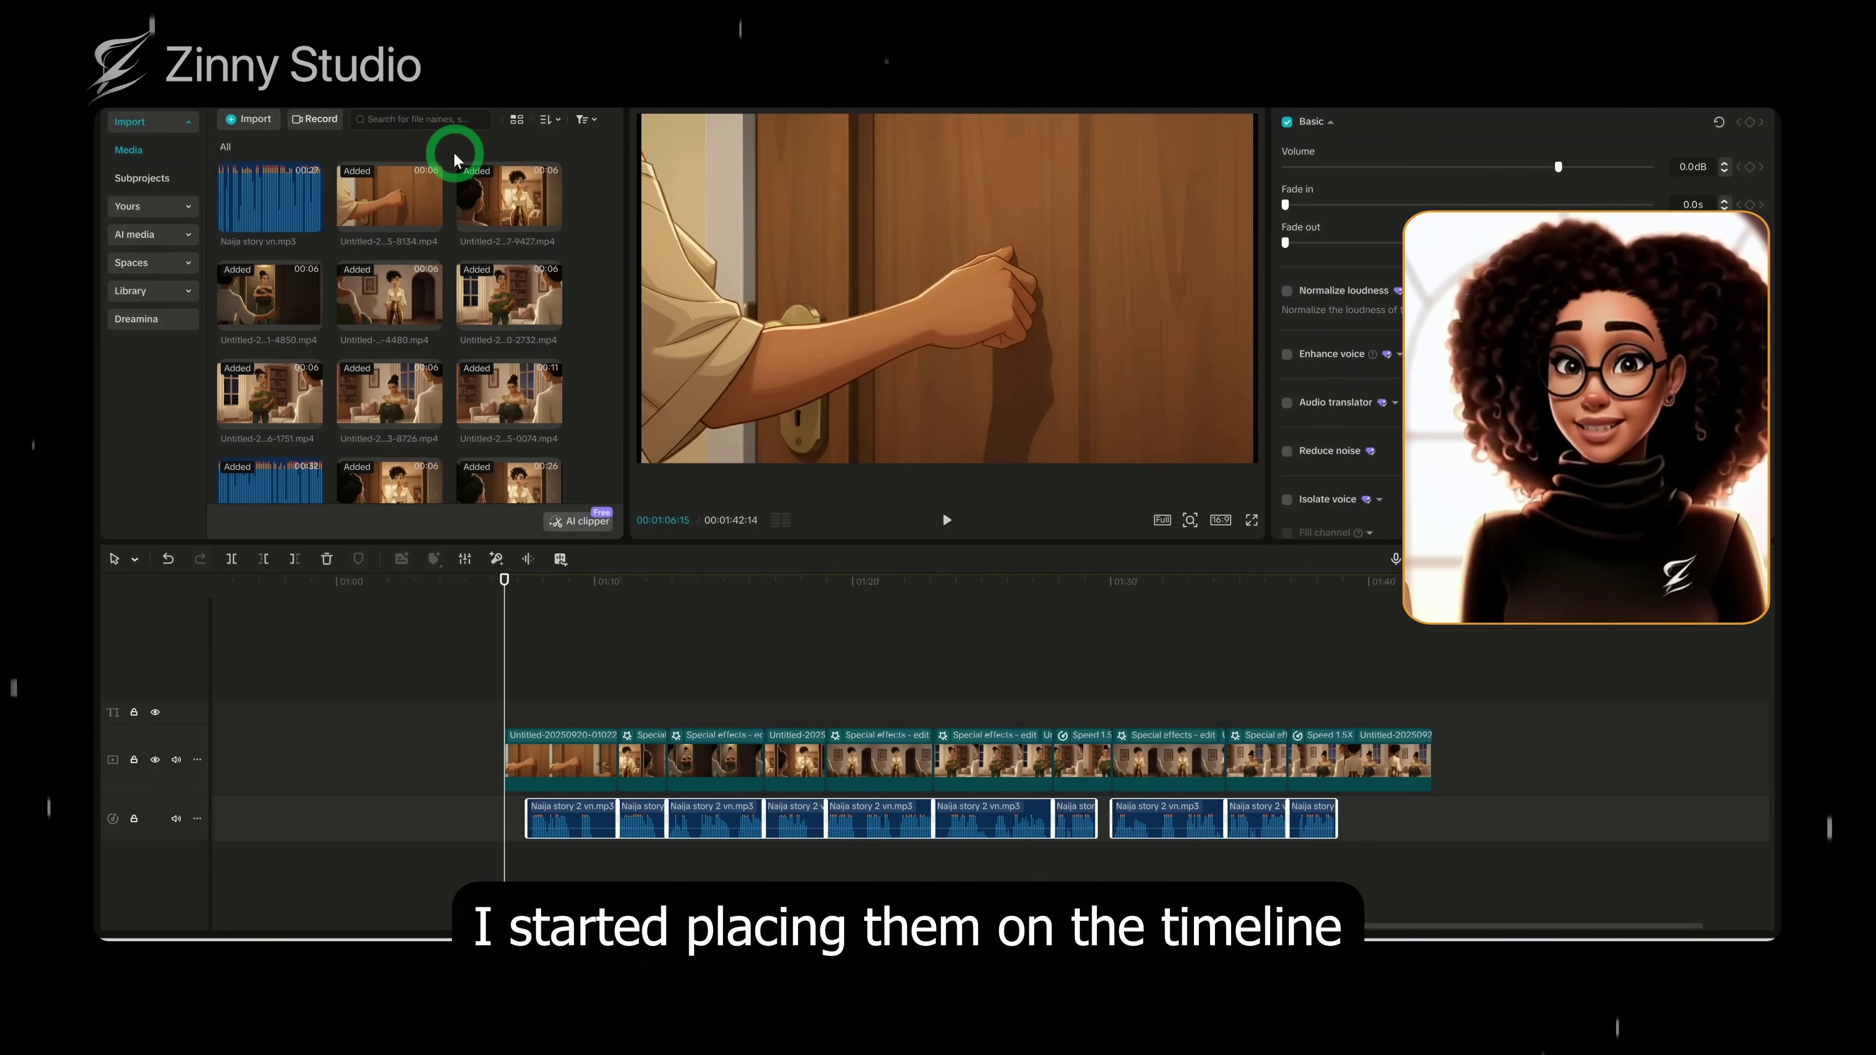
drag(423, 272, 537, 698)
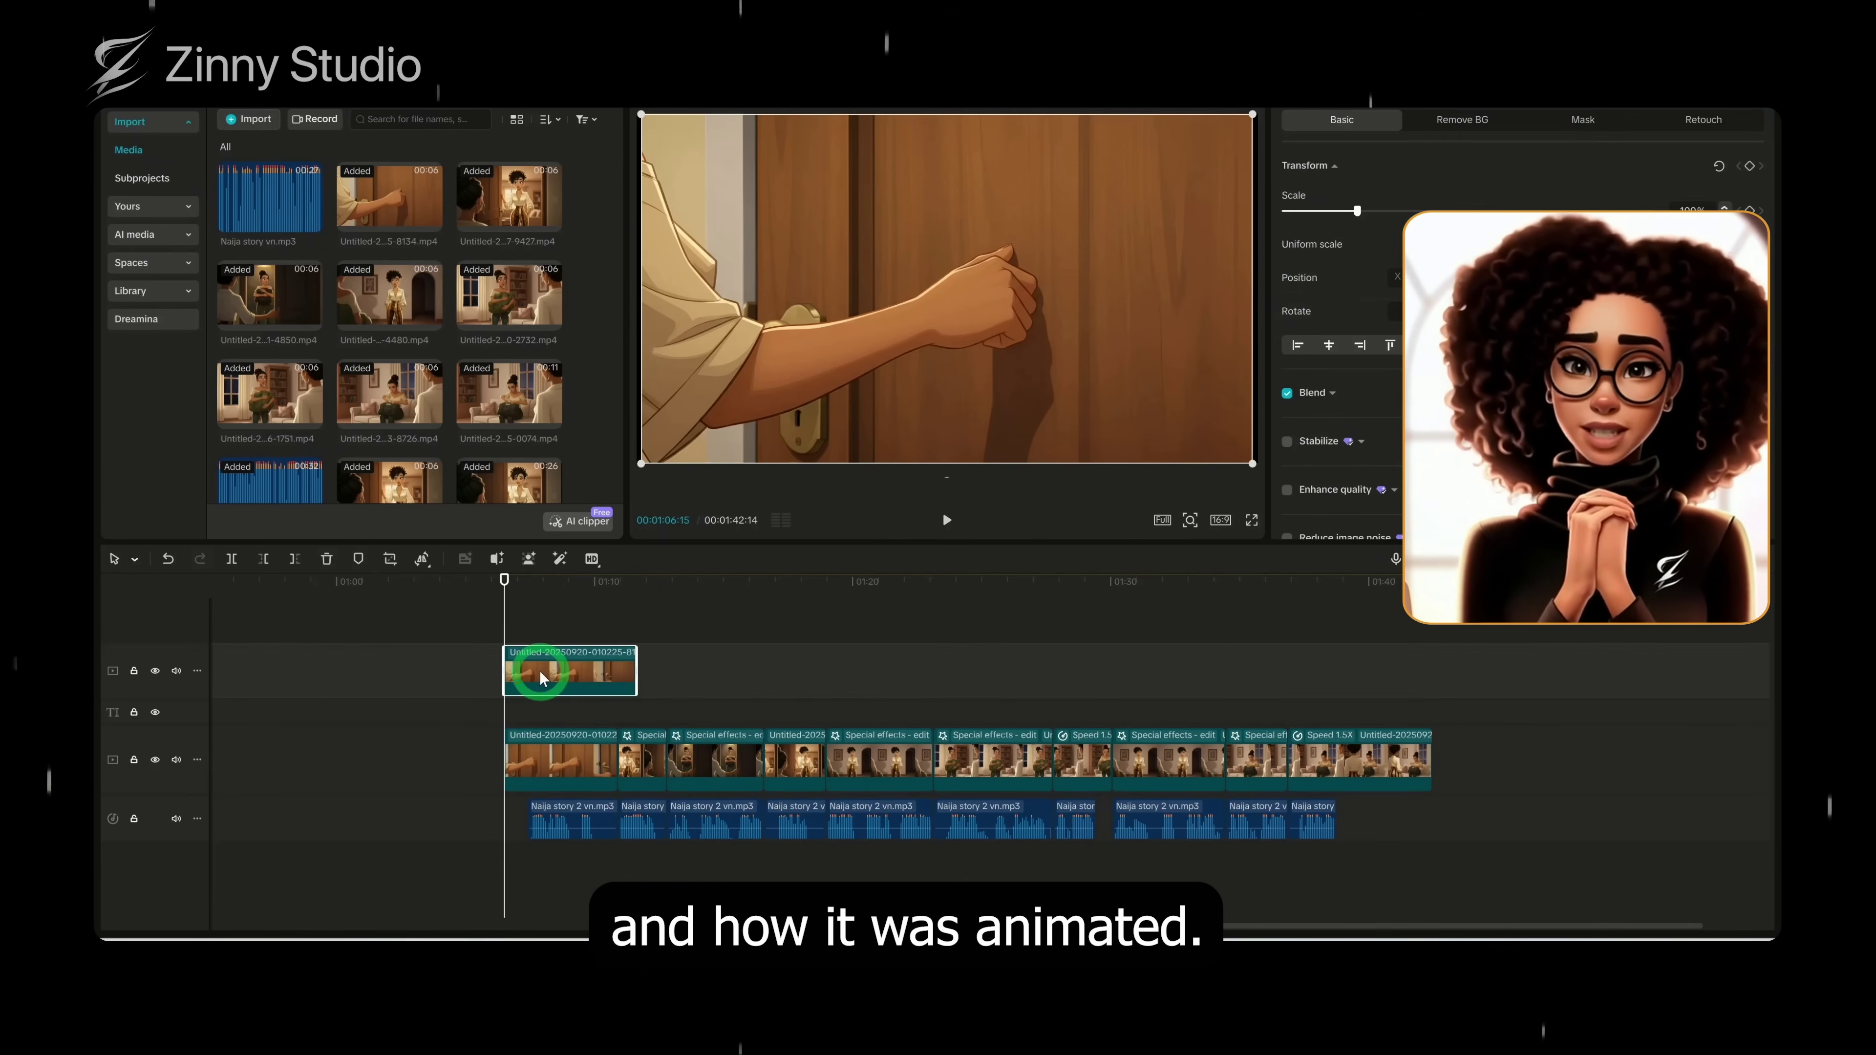
key(Delete)
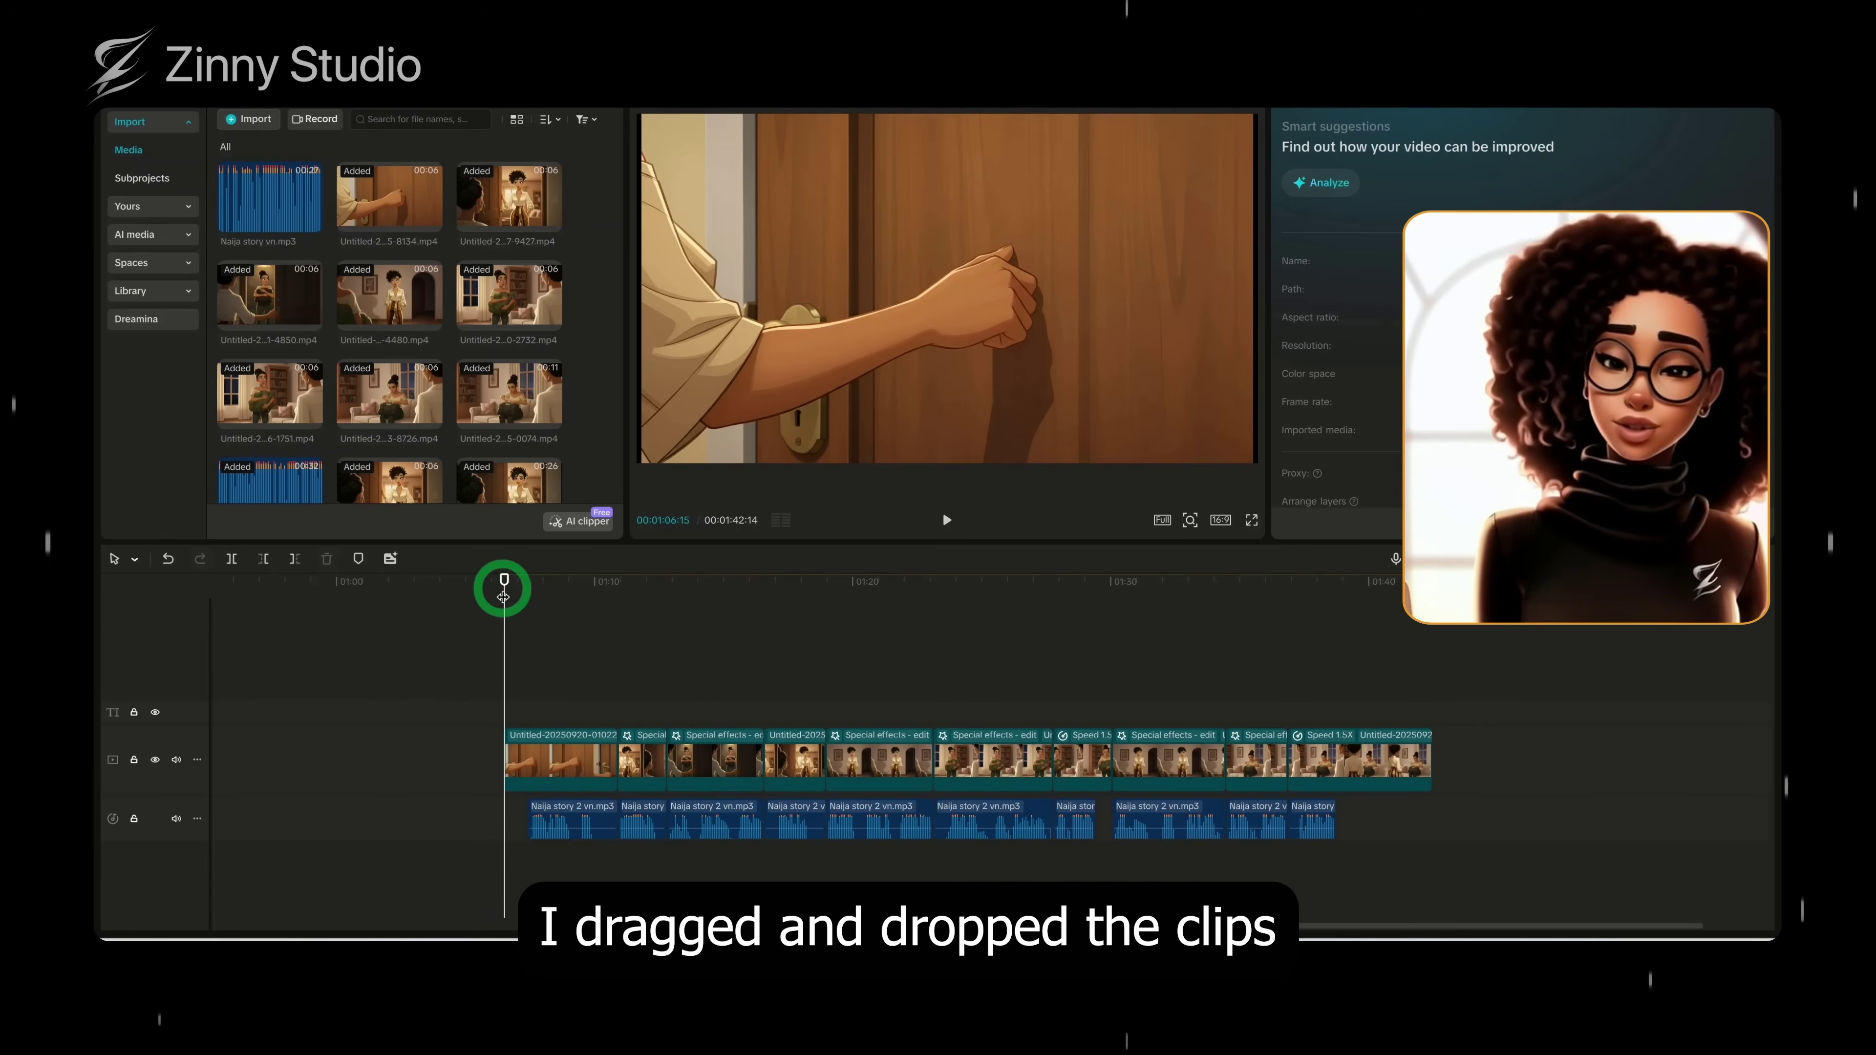
Scrub through the timeline to check how the video clips line up with the voiceover segments.
drag(503, 591, 820, 616)
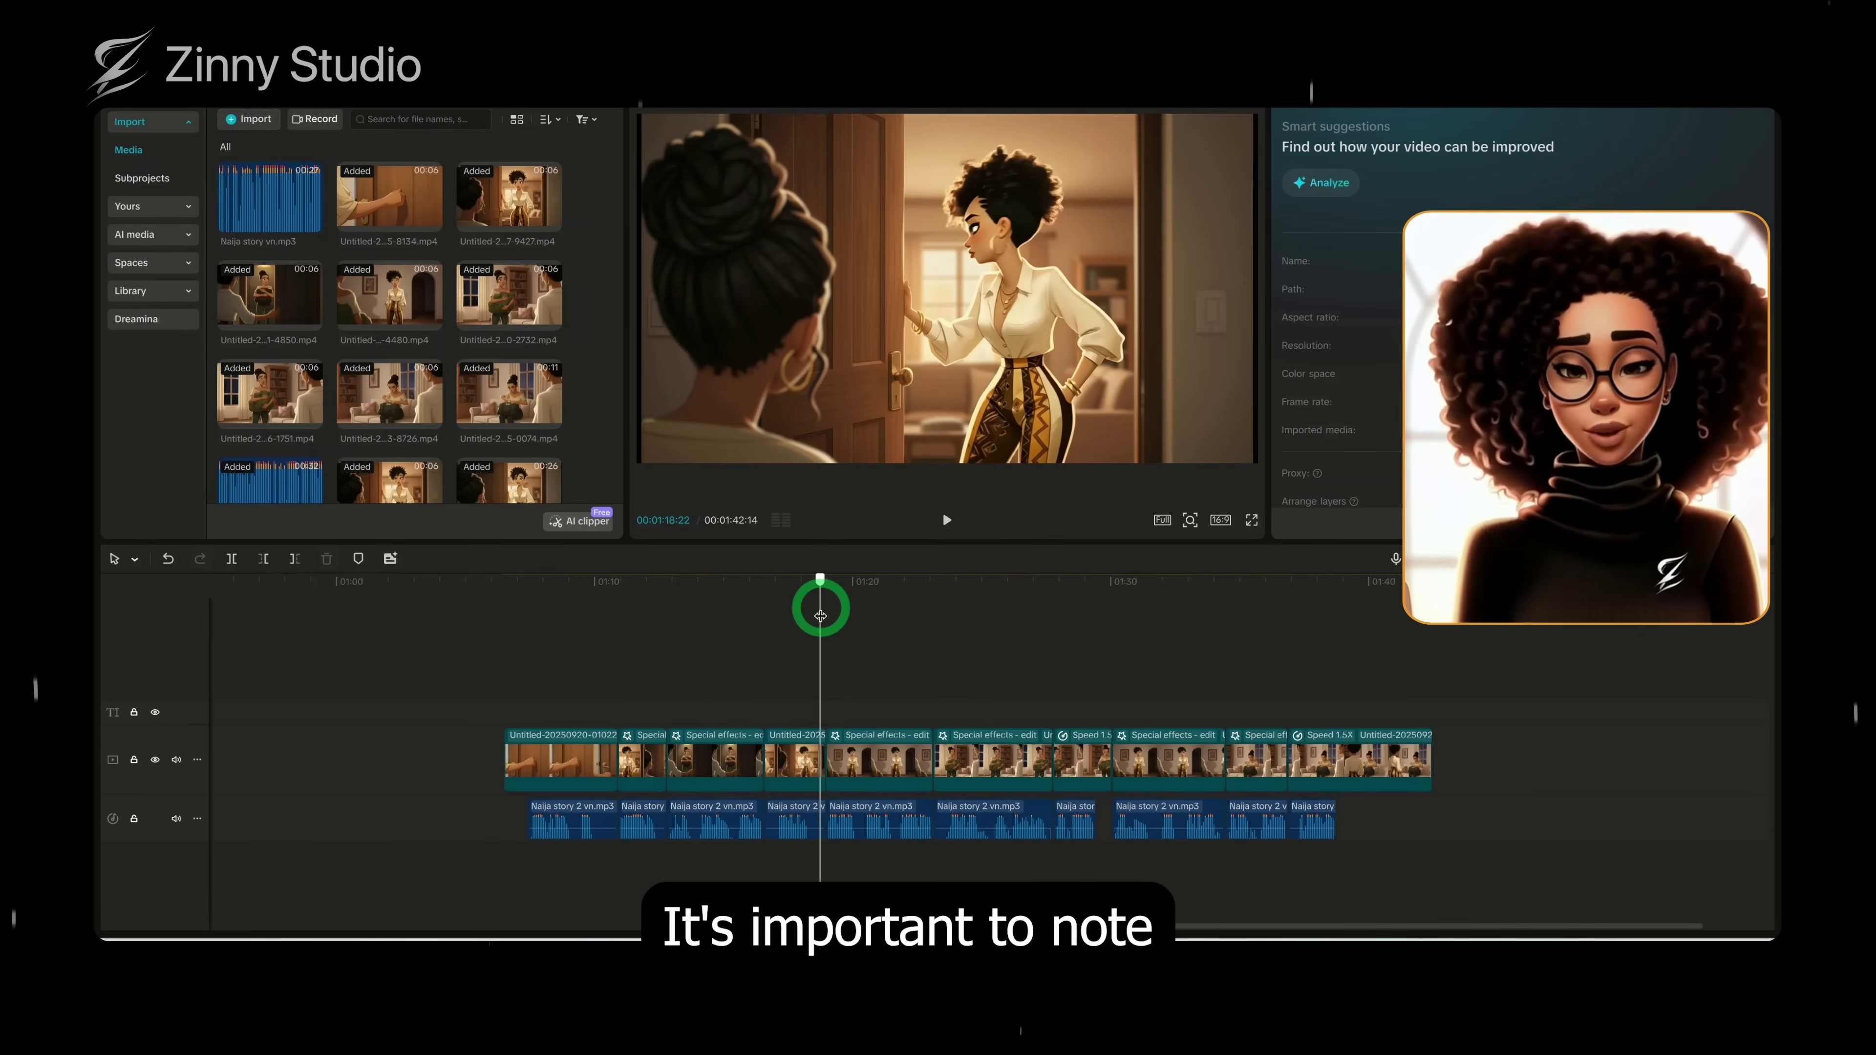
click(550, 811)
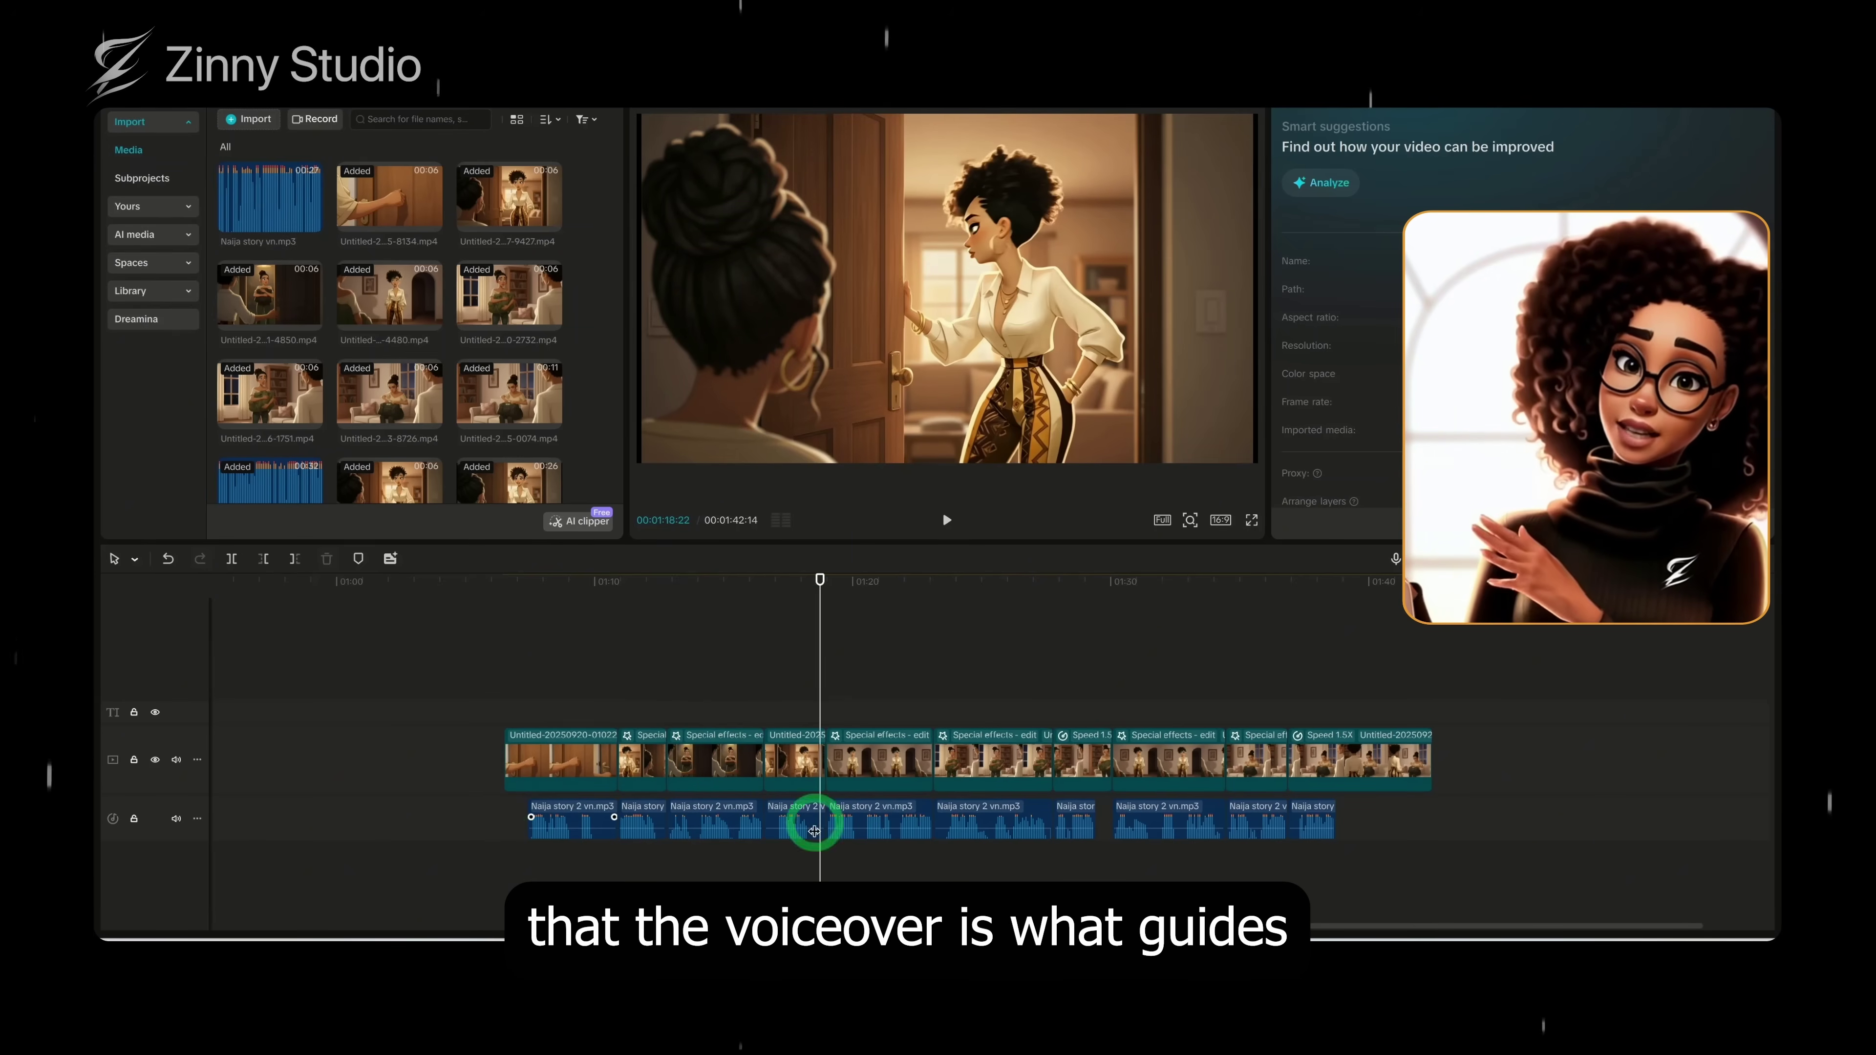
click(1364, 803)
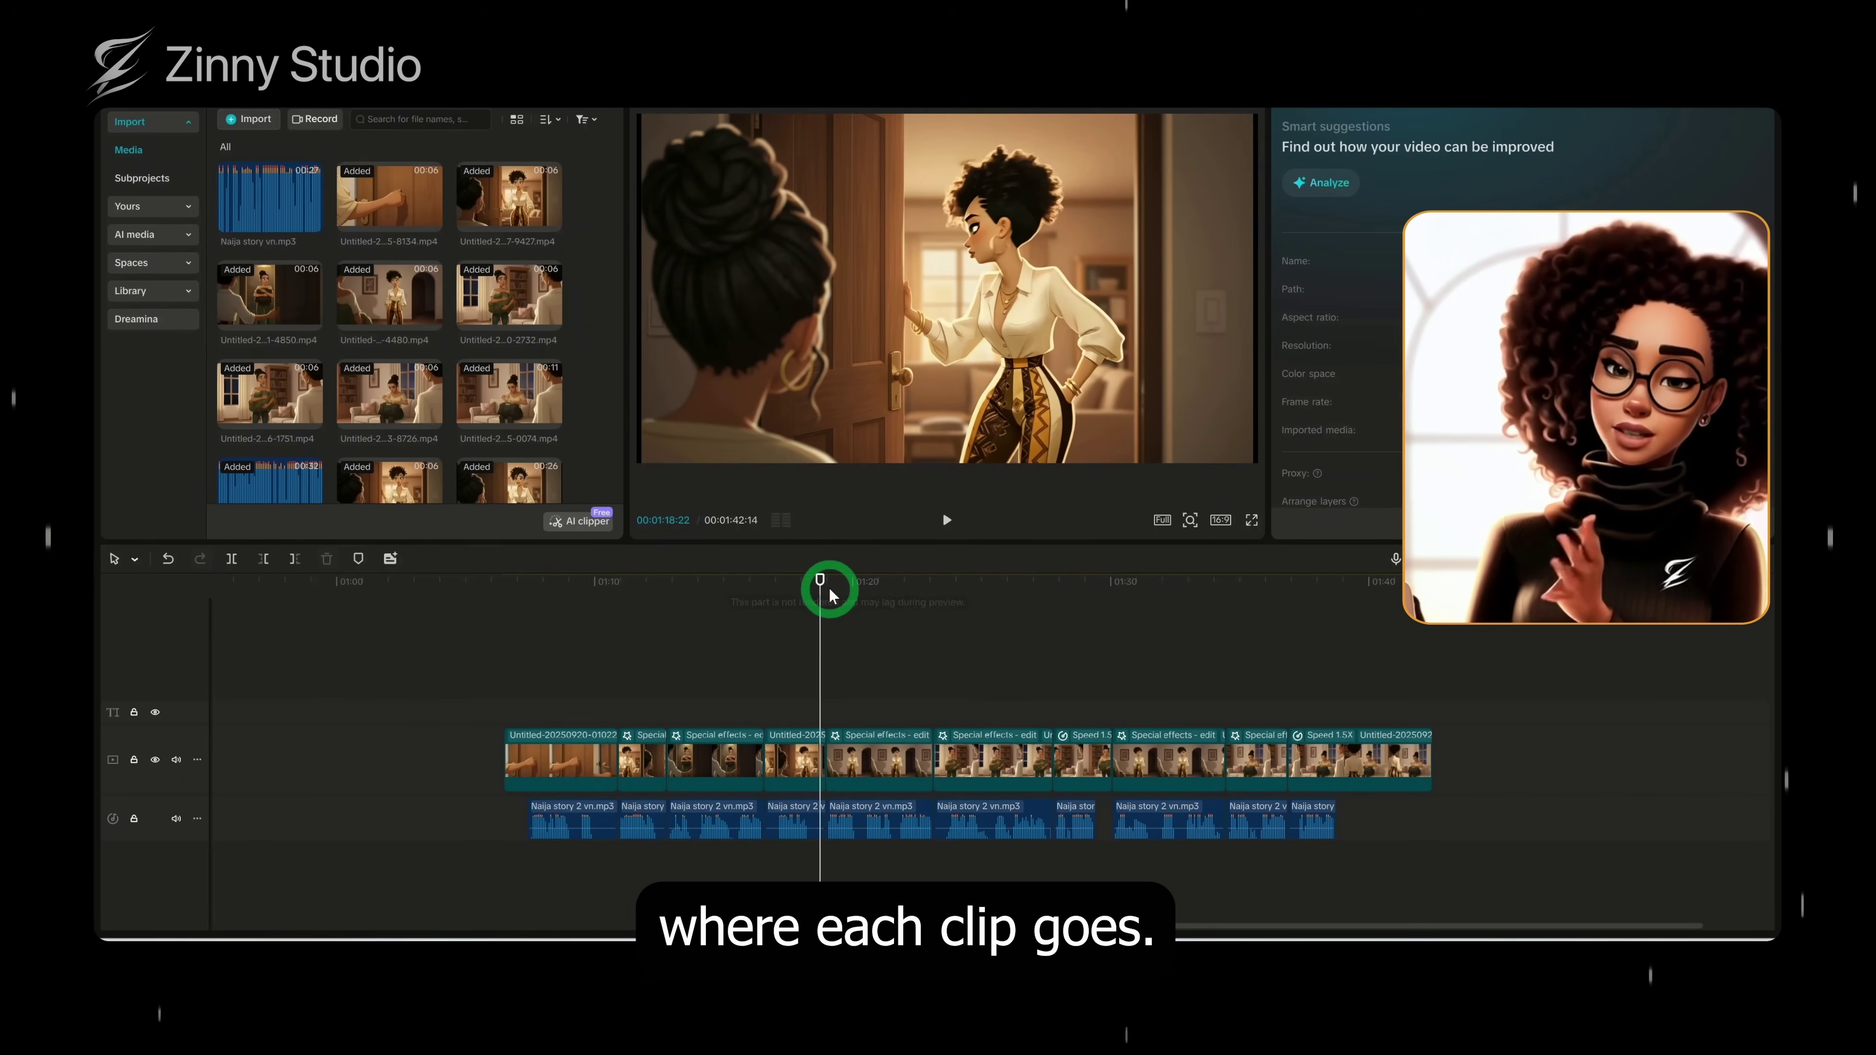
Try to shorten the door-knocking clip on the main track by trimming its end.
drag(821, 584, 557, 665)
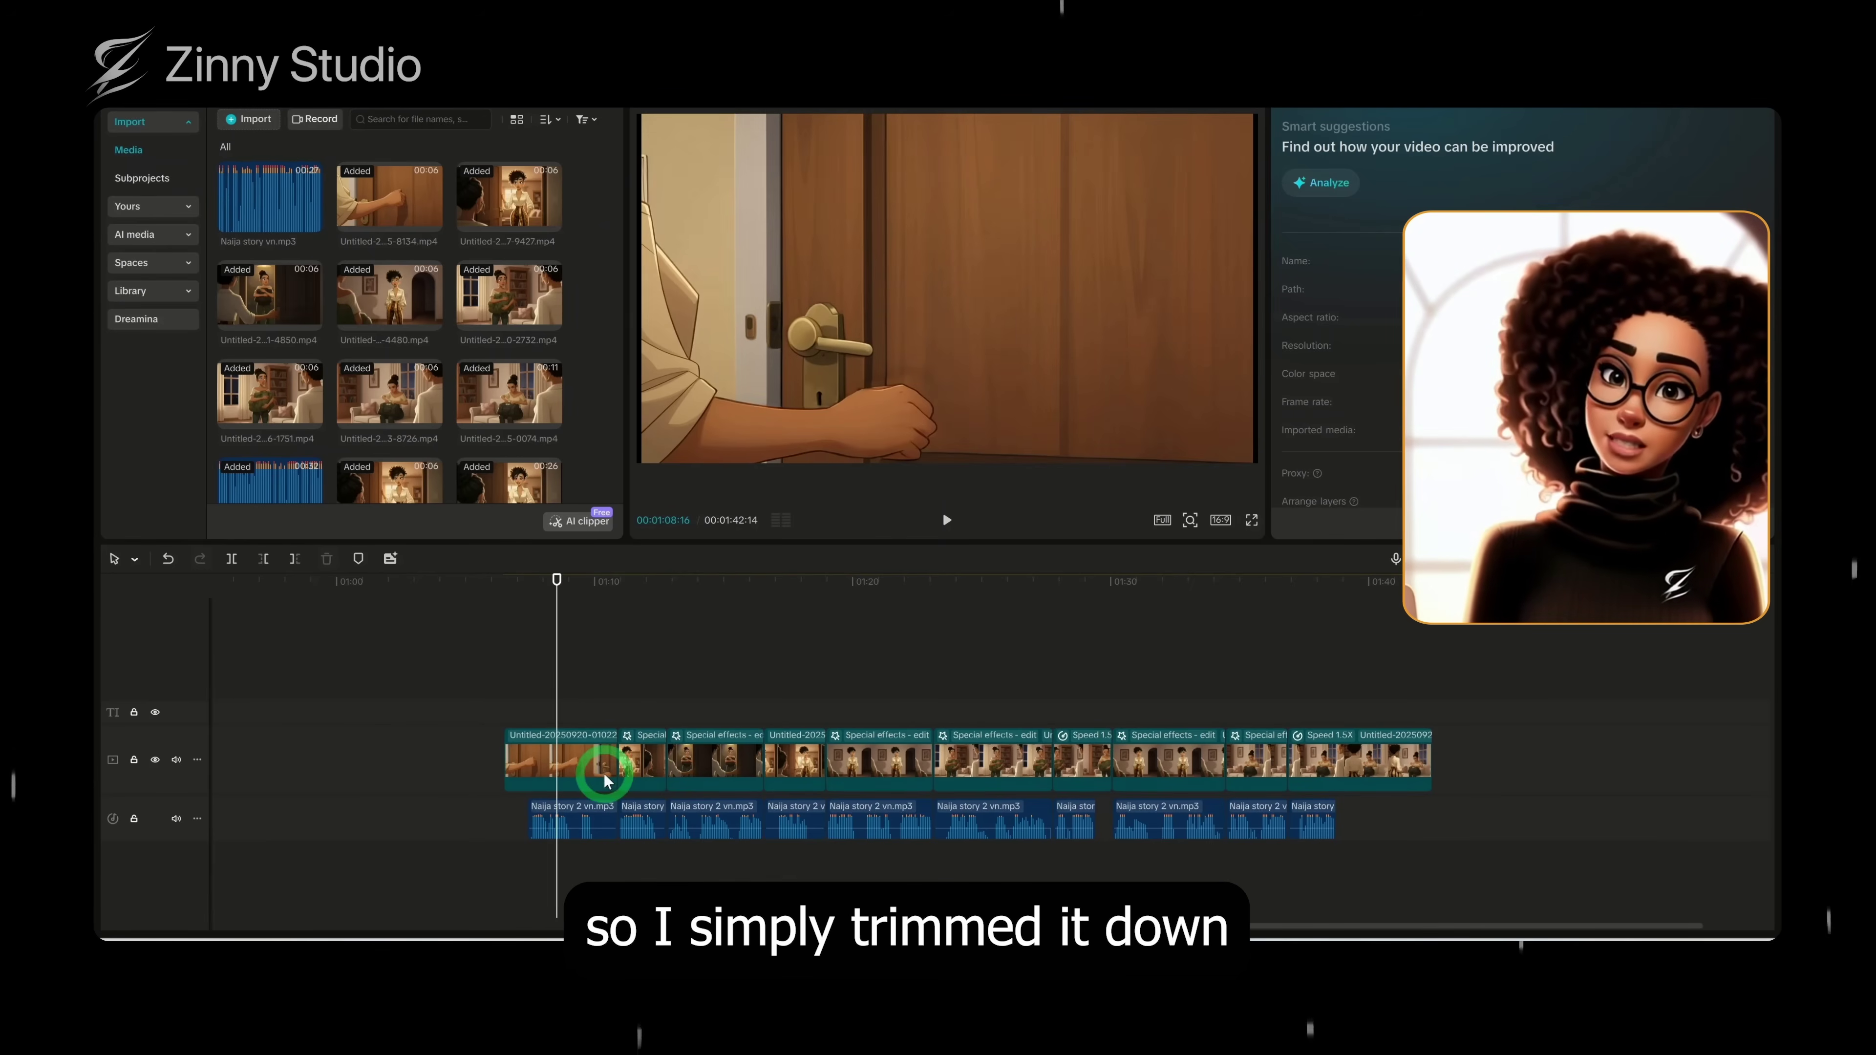
click(619, 762)
drag(619, 762, 580, 763)
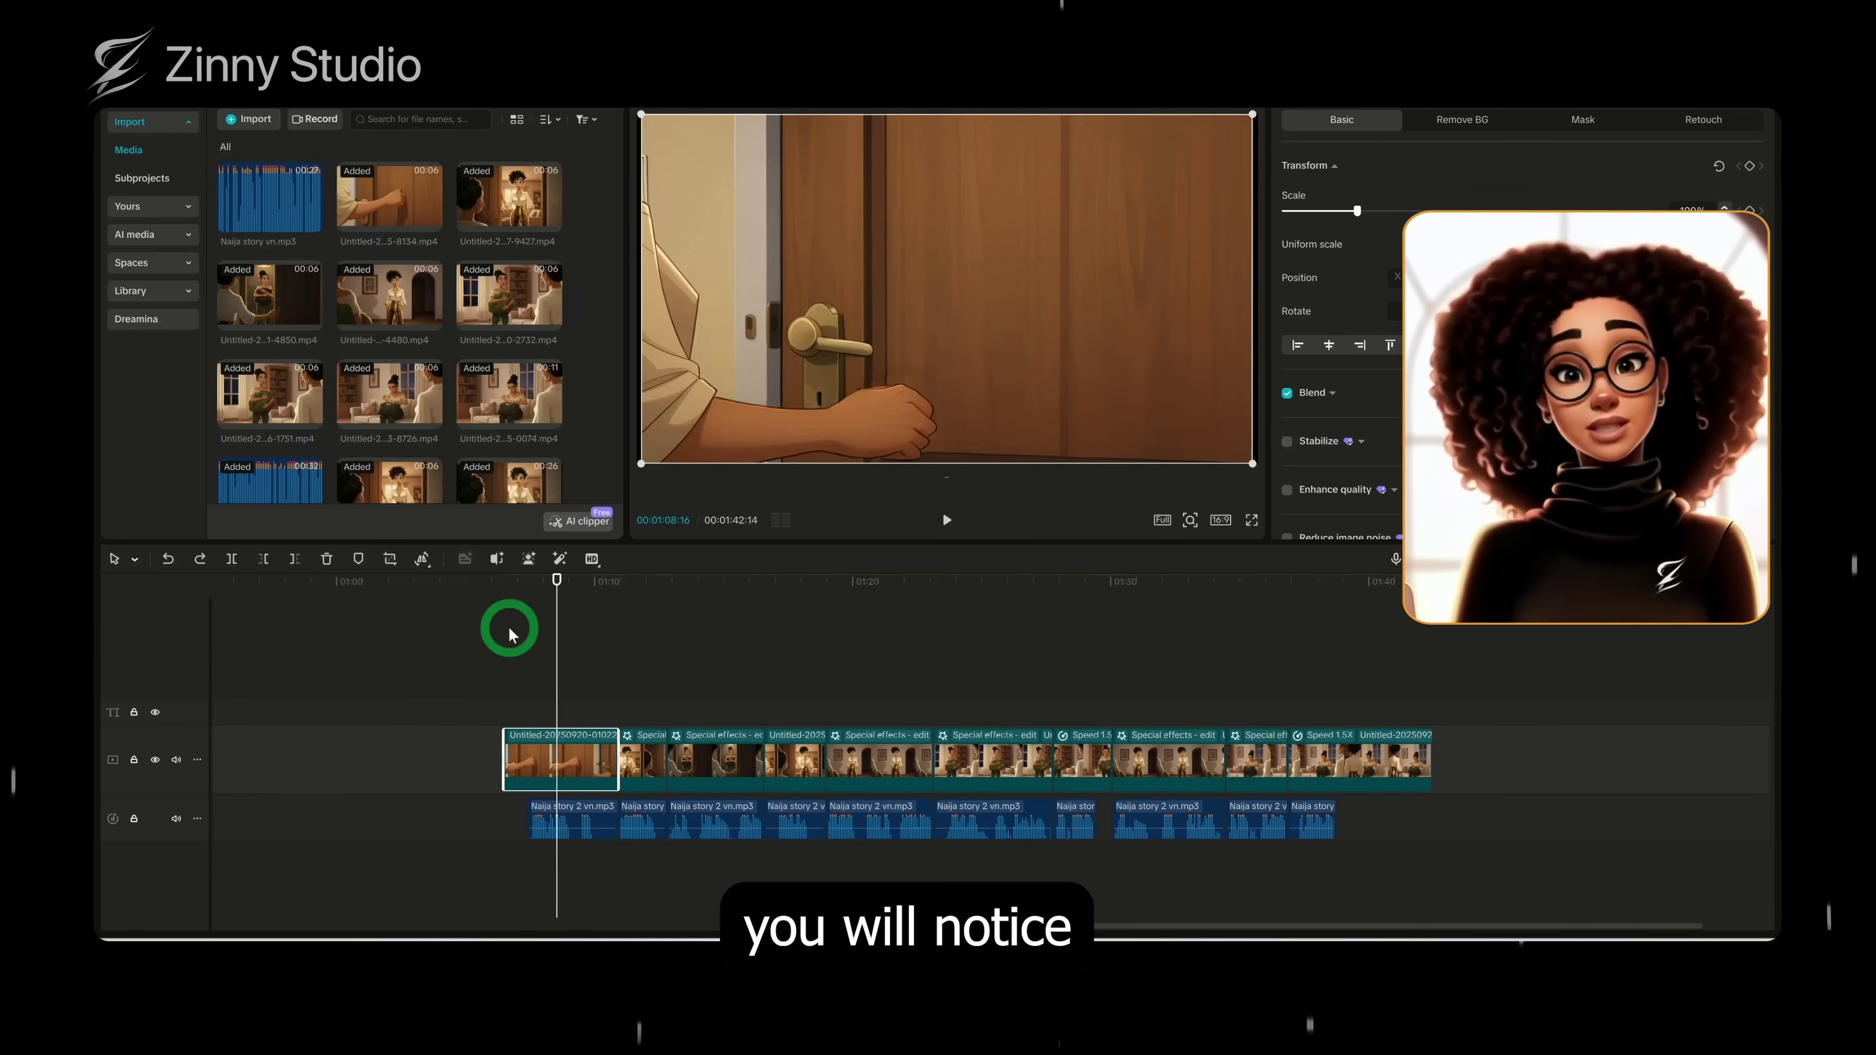
Mark the video and voiceover clips between the knocking shot and the final part as the export range, and open the export settings.
drag(554, 584, 1286, 633)
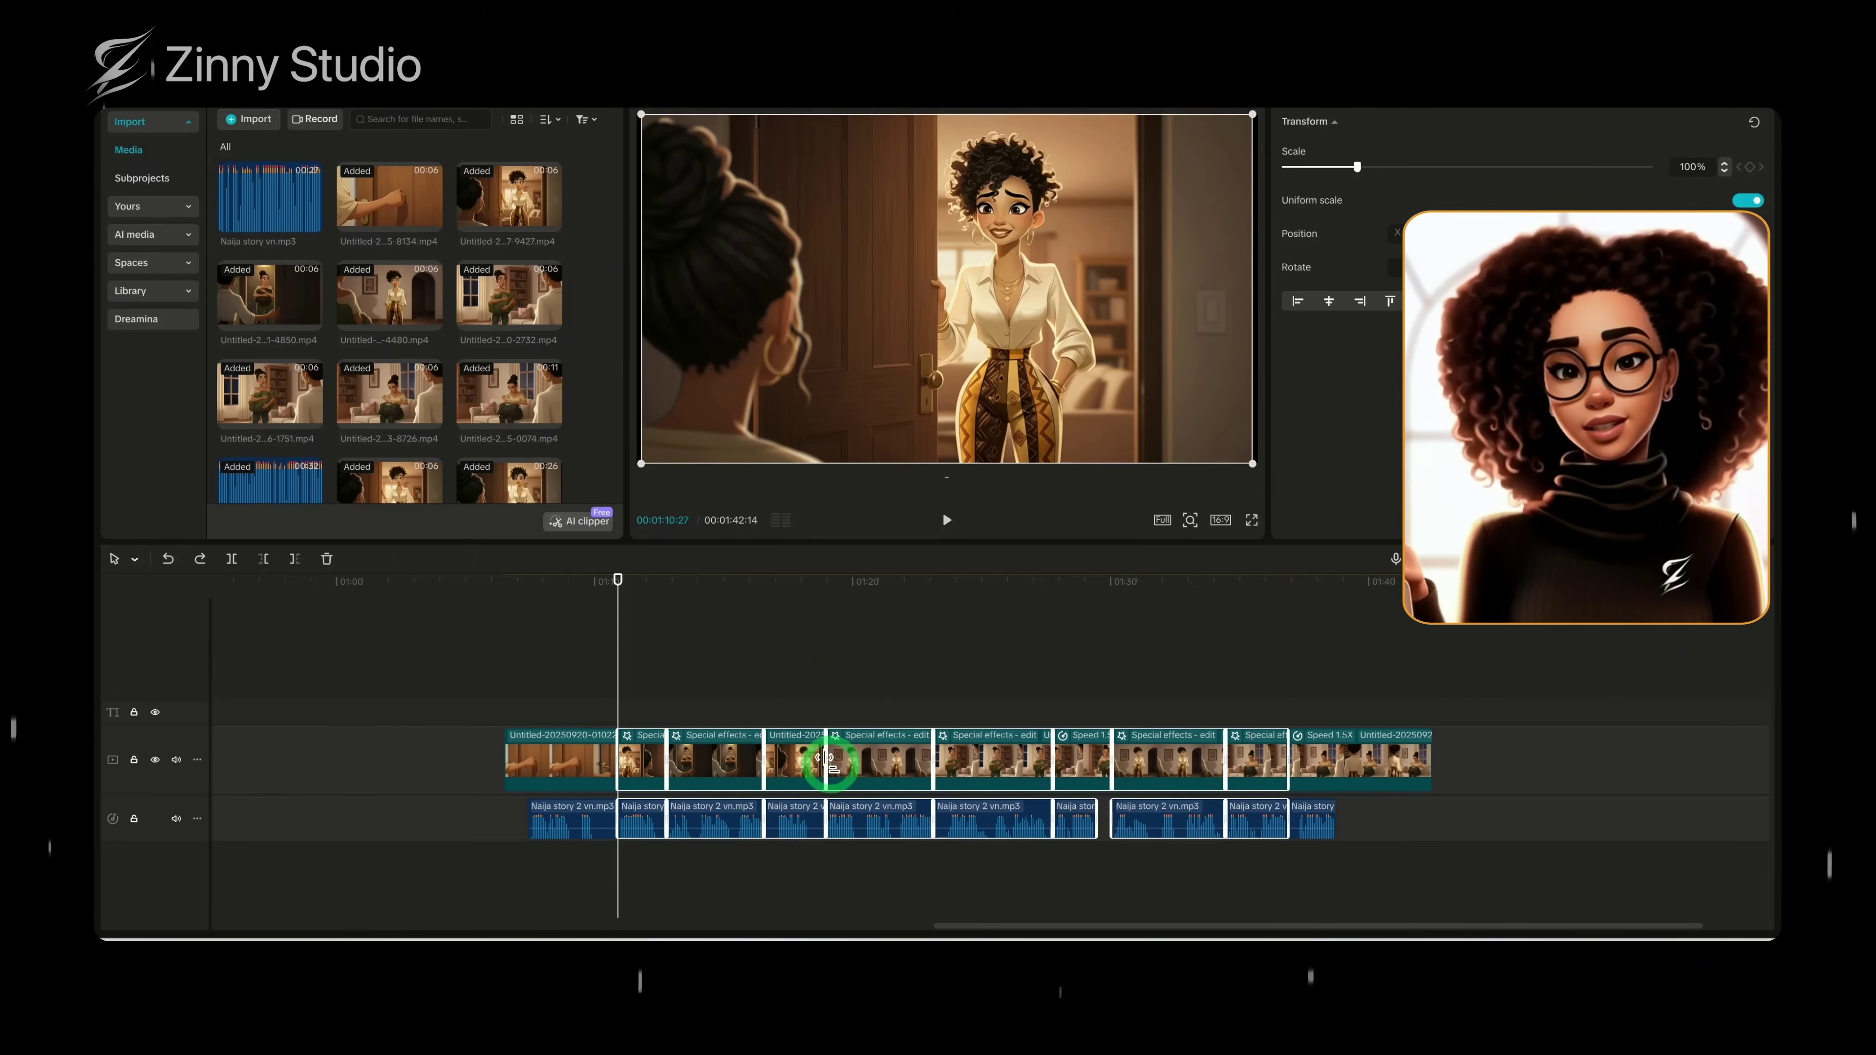
right_click(827, 758)
mouse_move(990, 924)
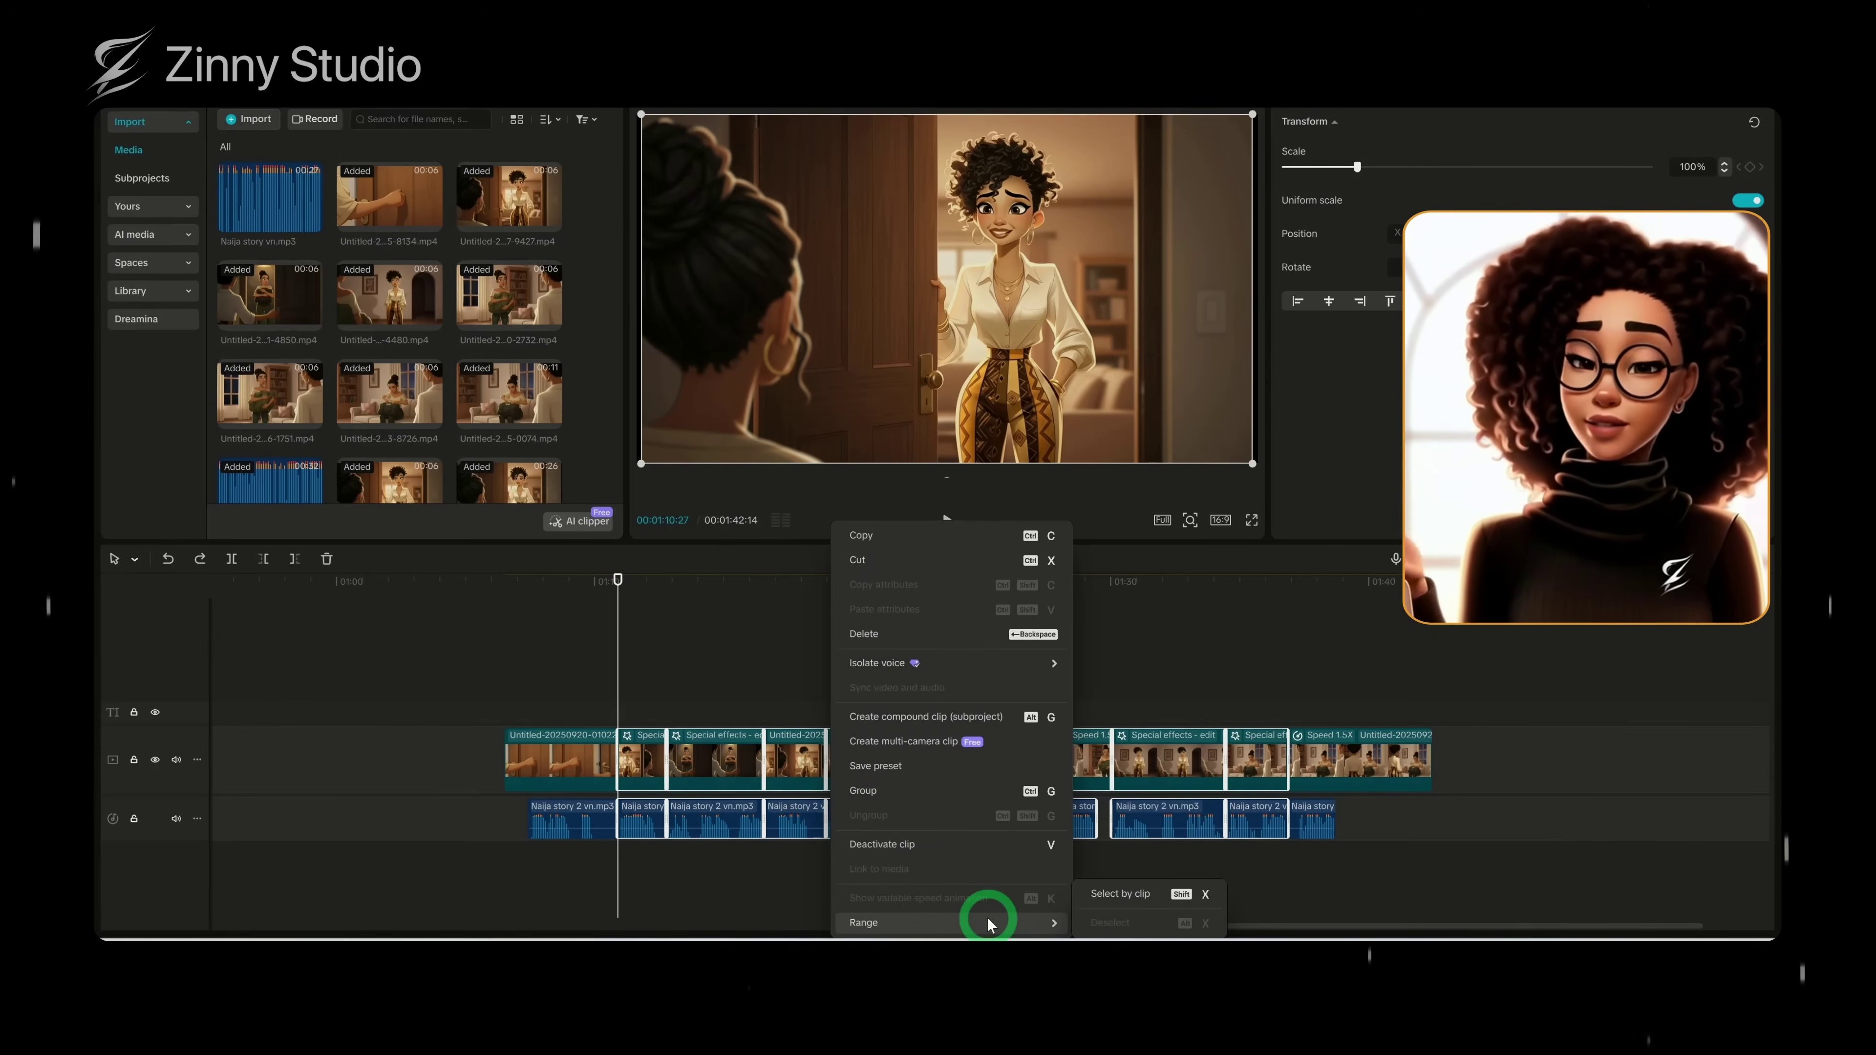
click(1205, 895)
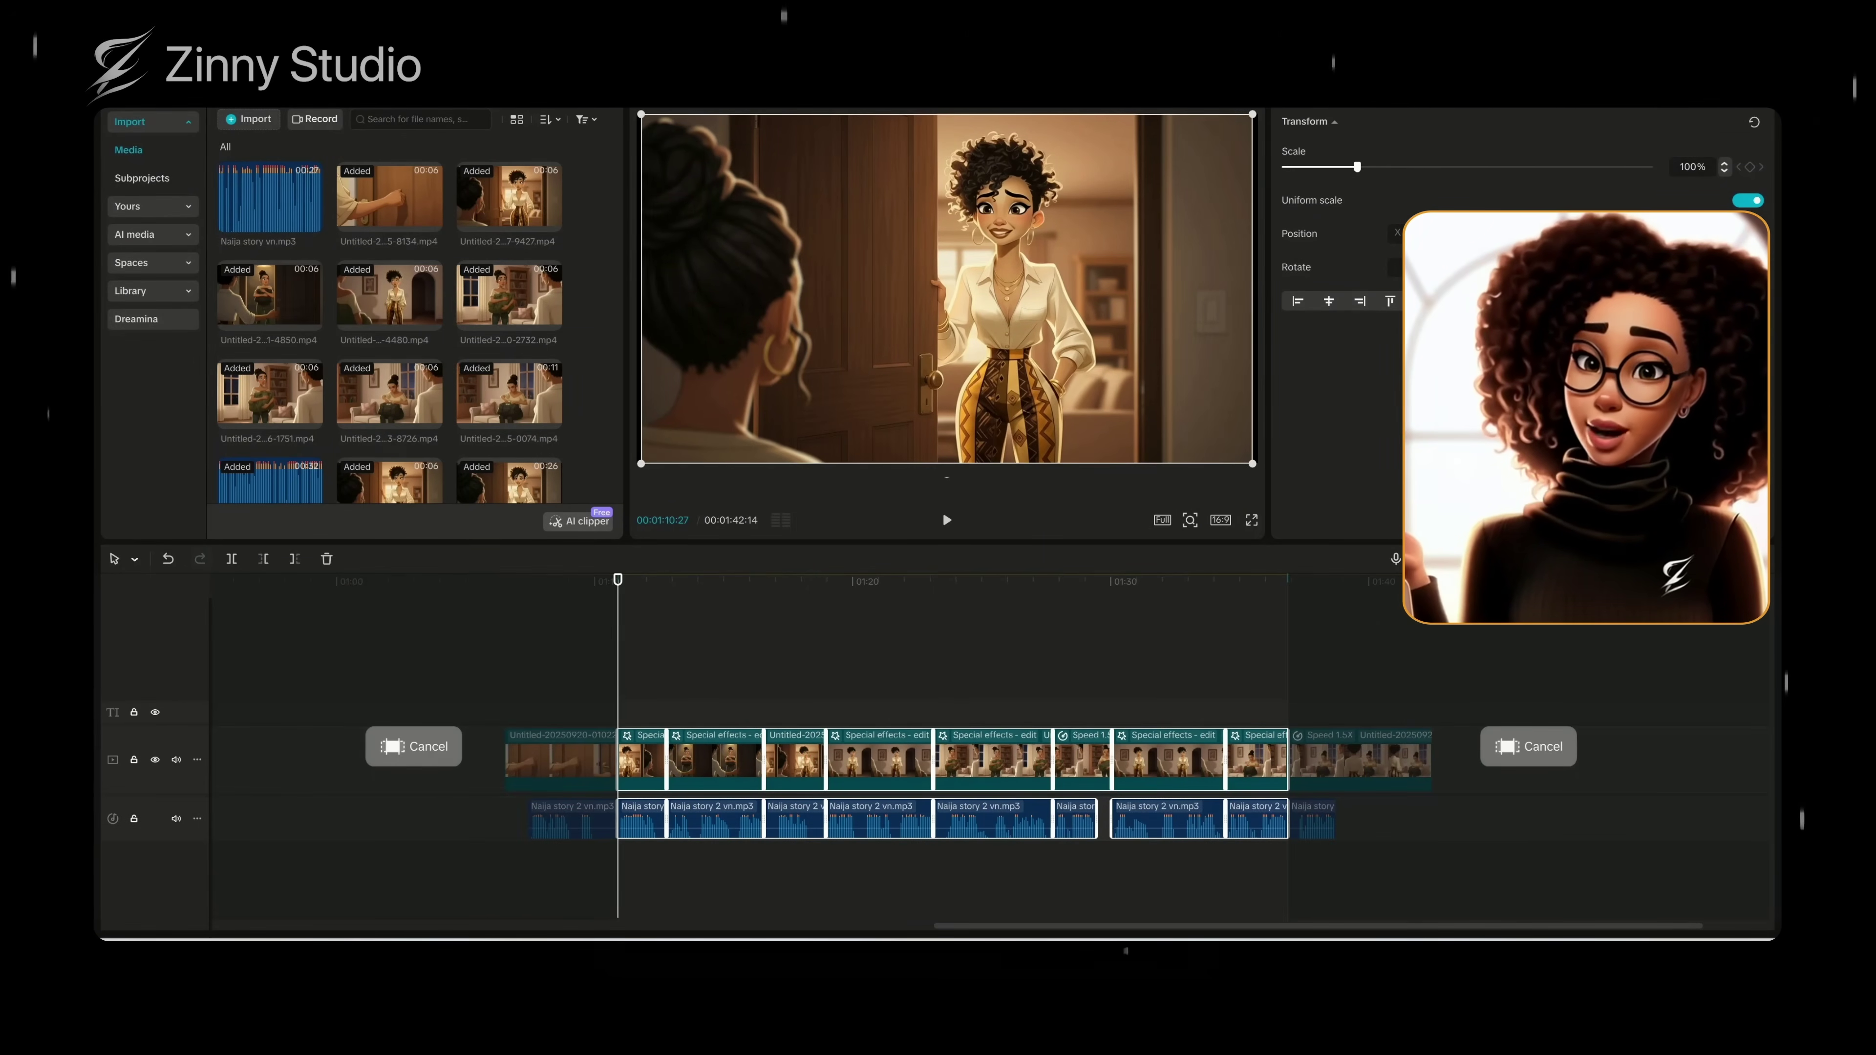
key(ctrl+e)
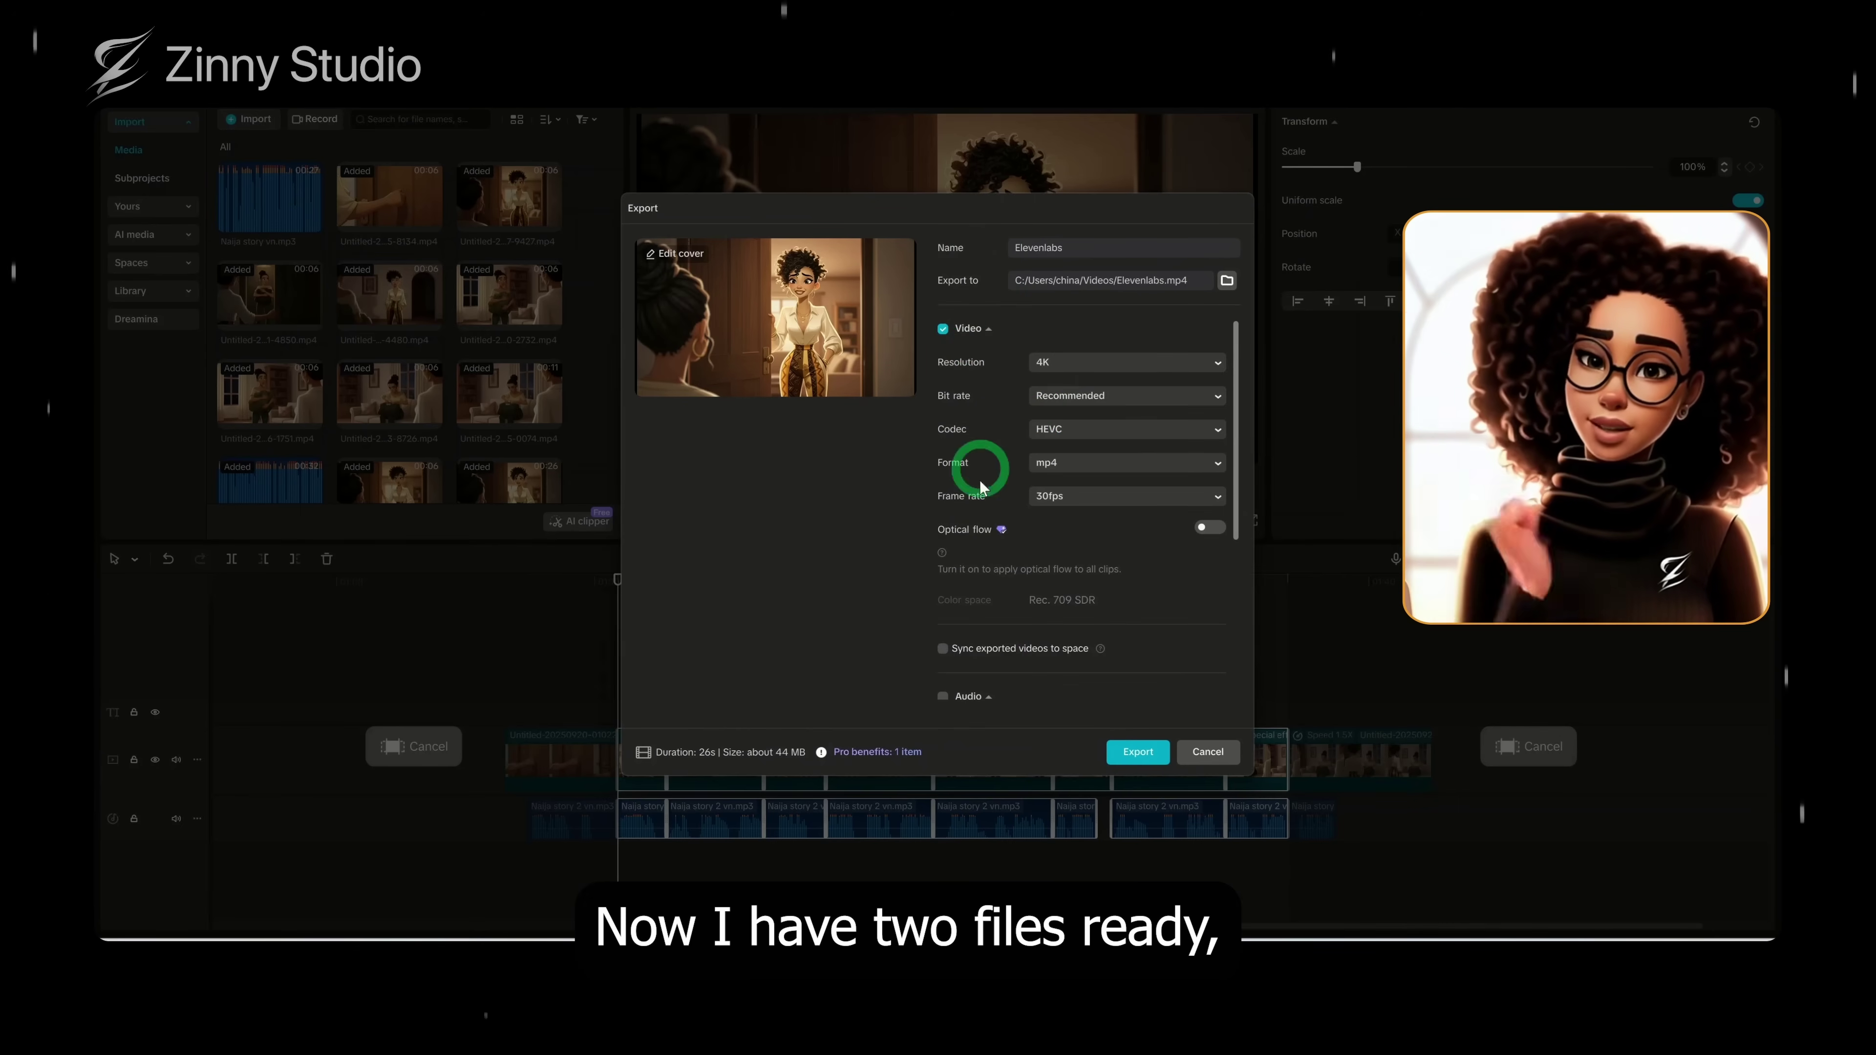
scroll(986, 562, down, 4)
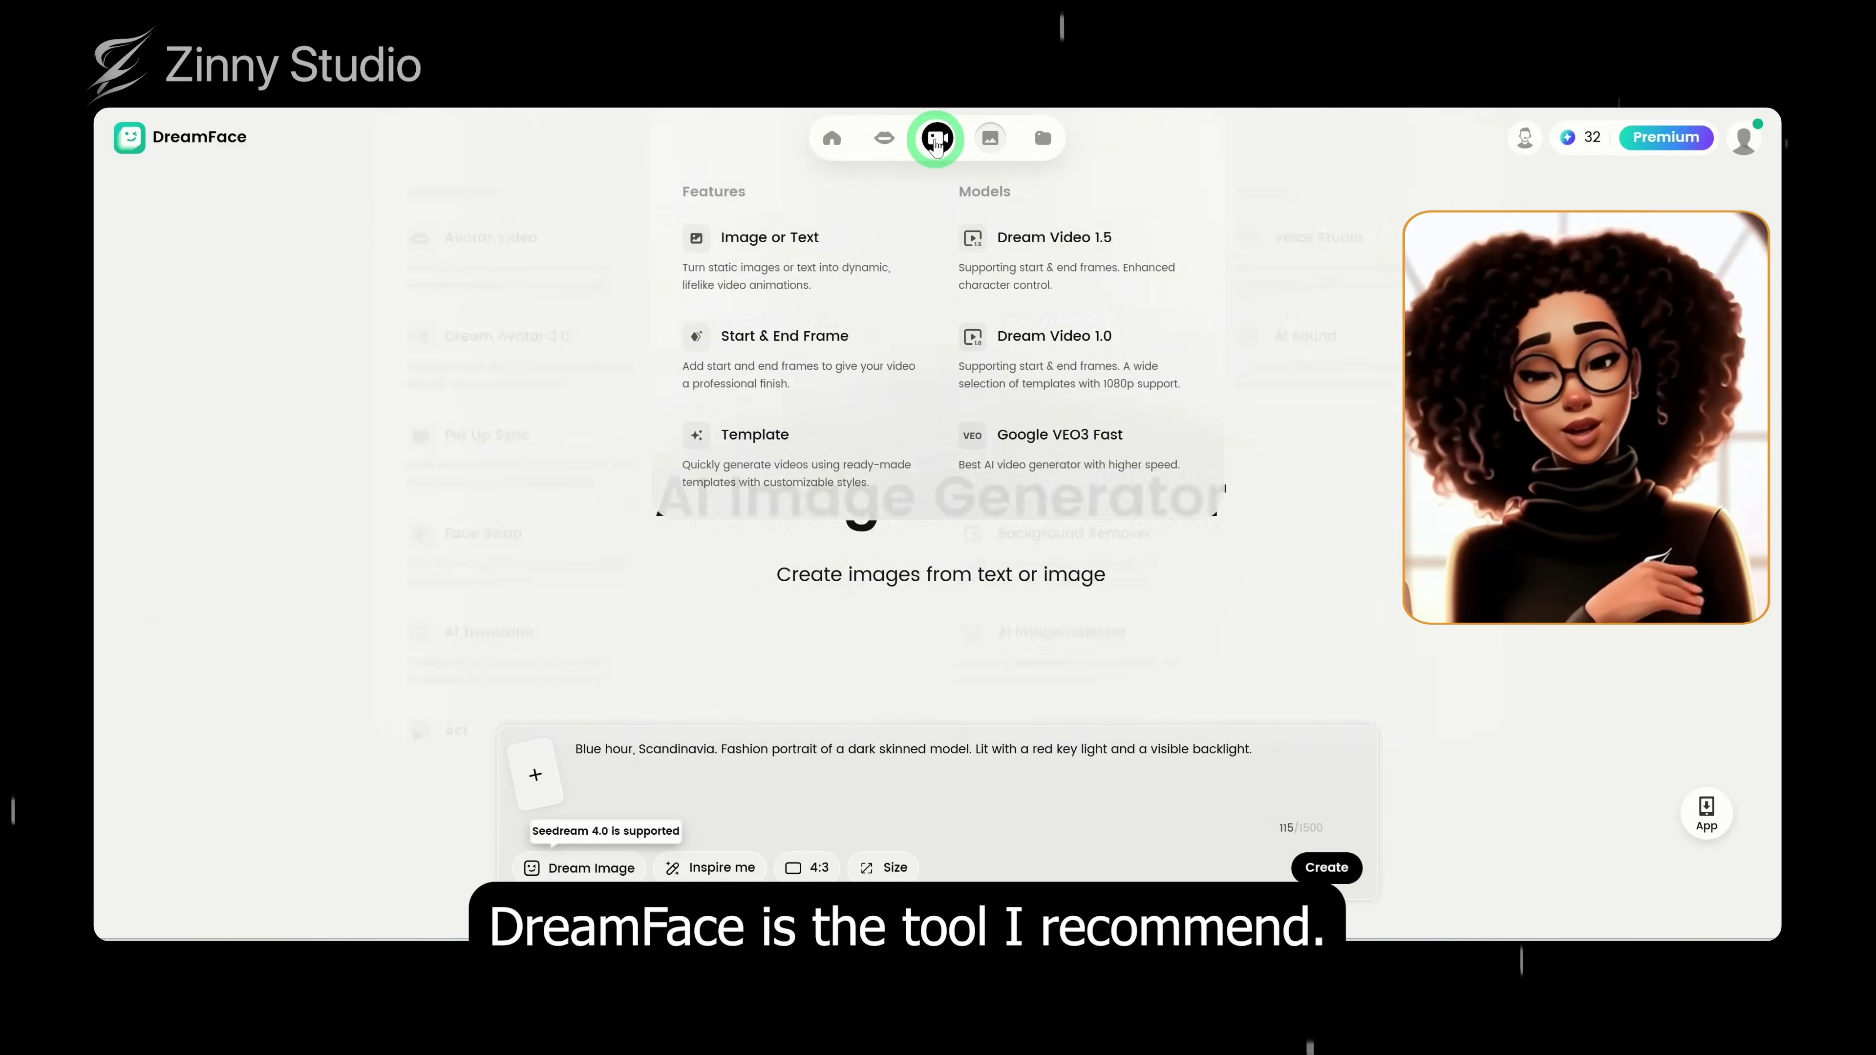
Switch to DreamFace, add Naija Story video 2.mp4 as the audio for the uploaded story video, generate the lip sync, and open the saved creations.
click(886, 140)
mouse_move(887, 140)
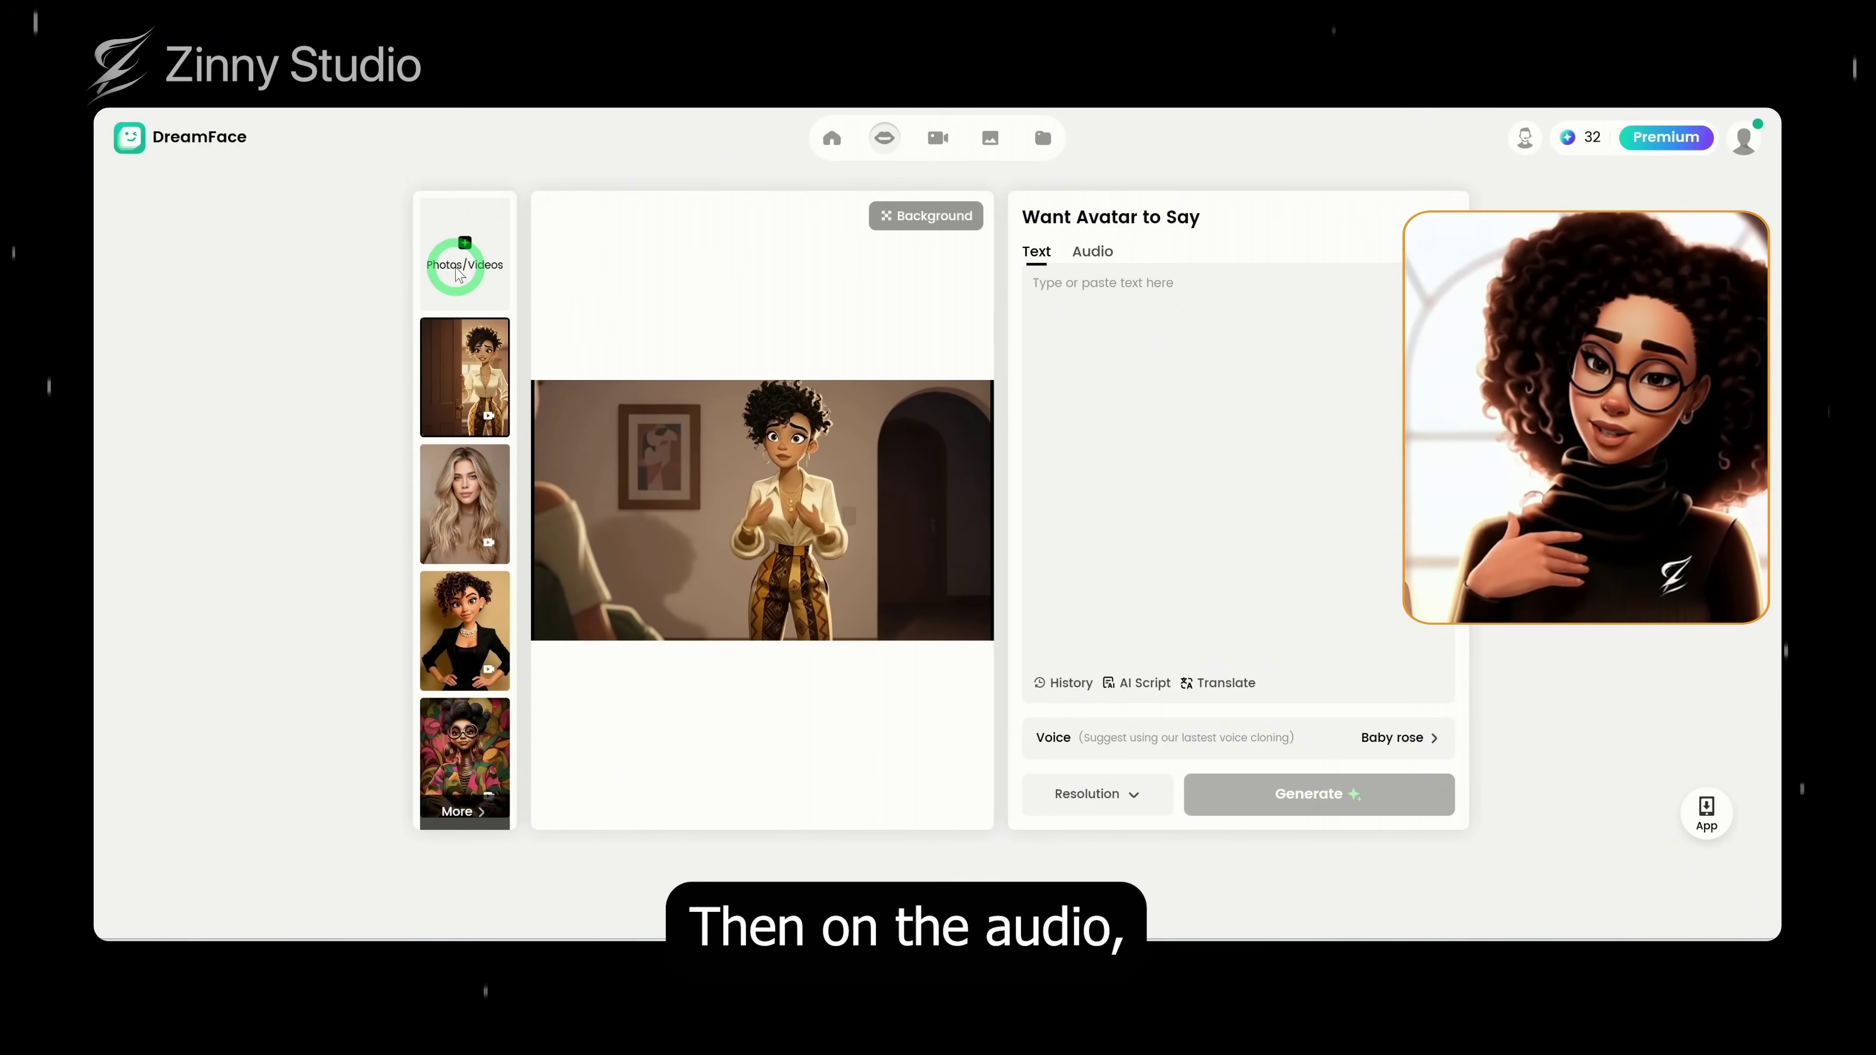
click(1104, 256)
click(1238, 373)
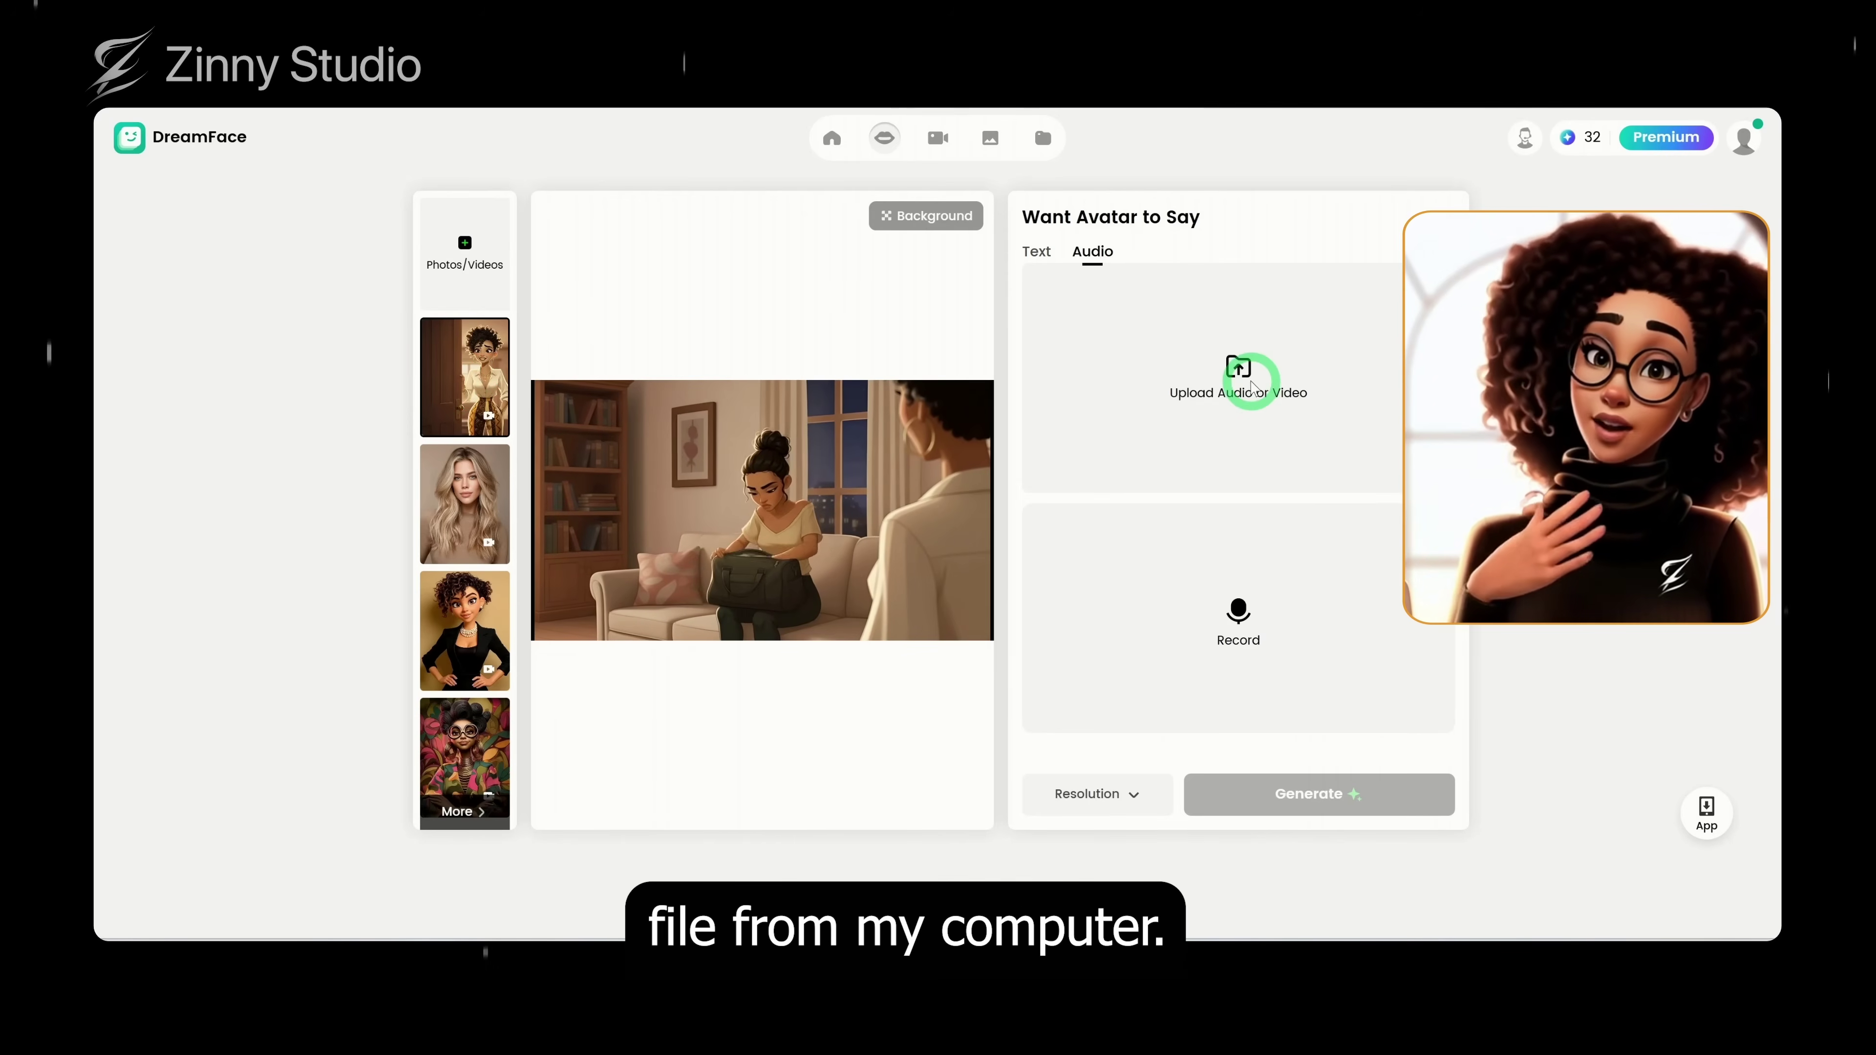
click(1246, 477)
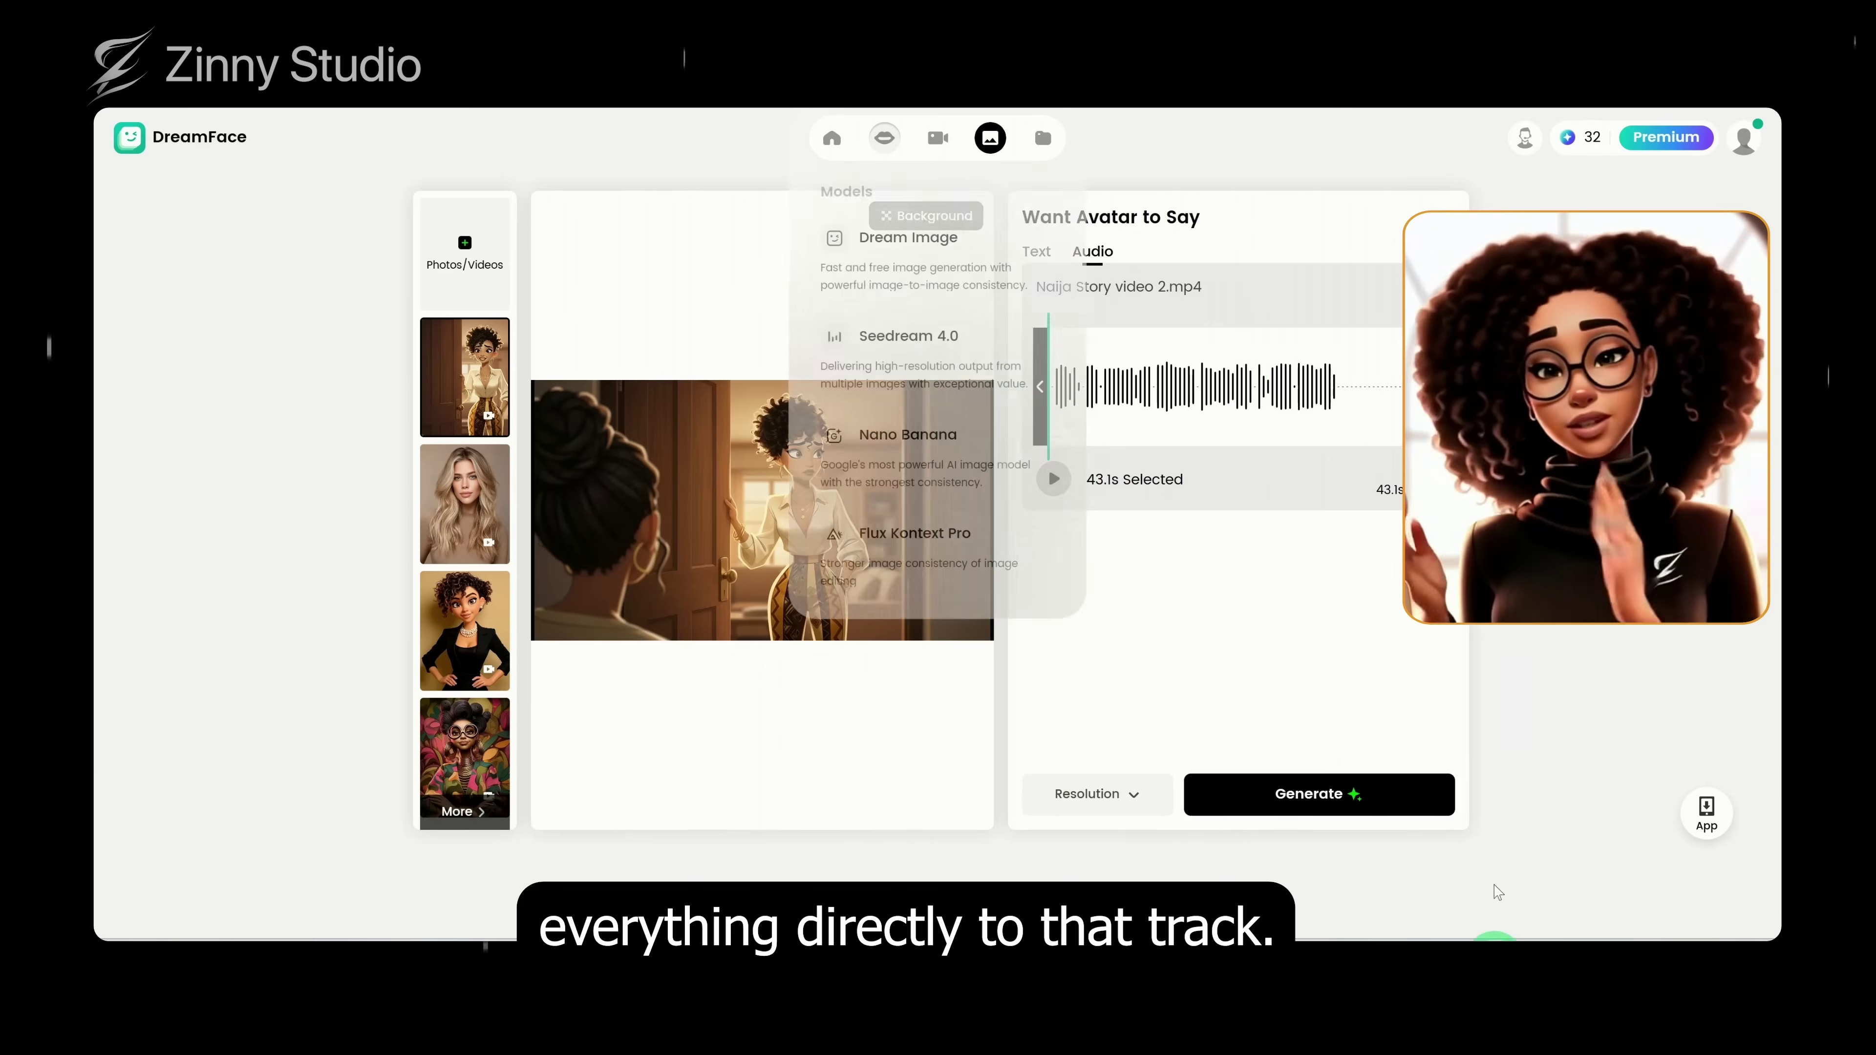
click(1263, 793)
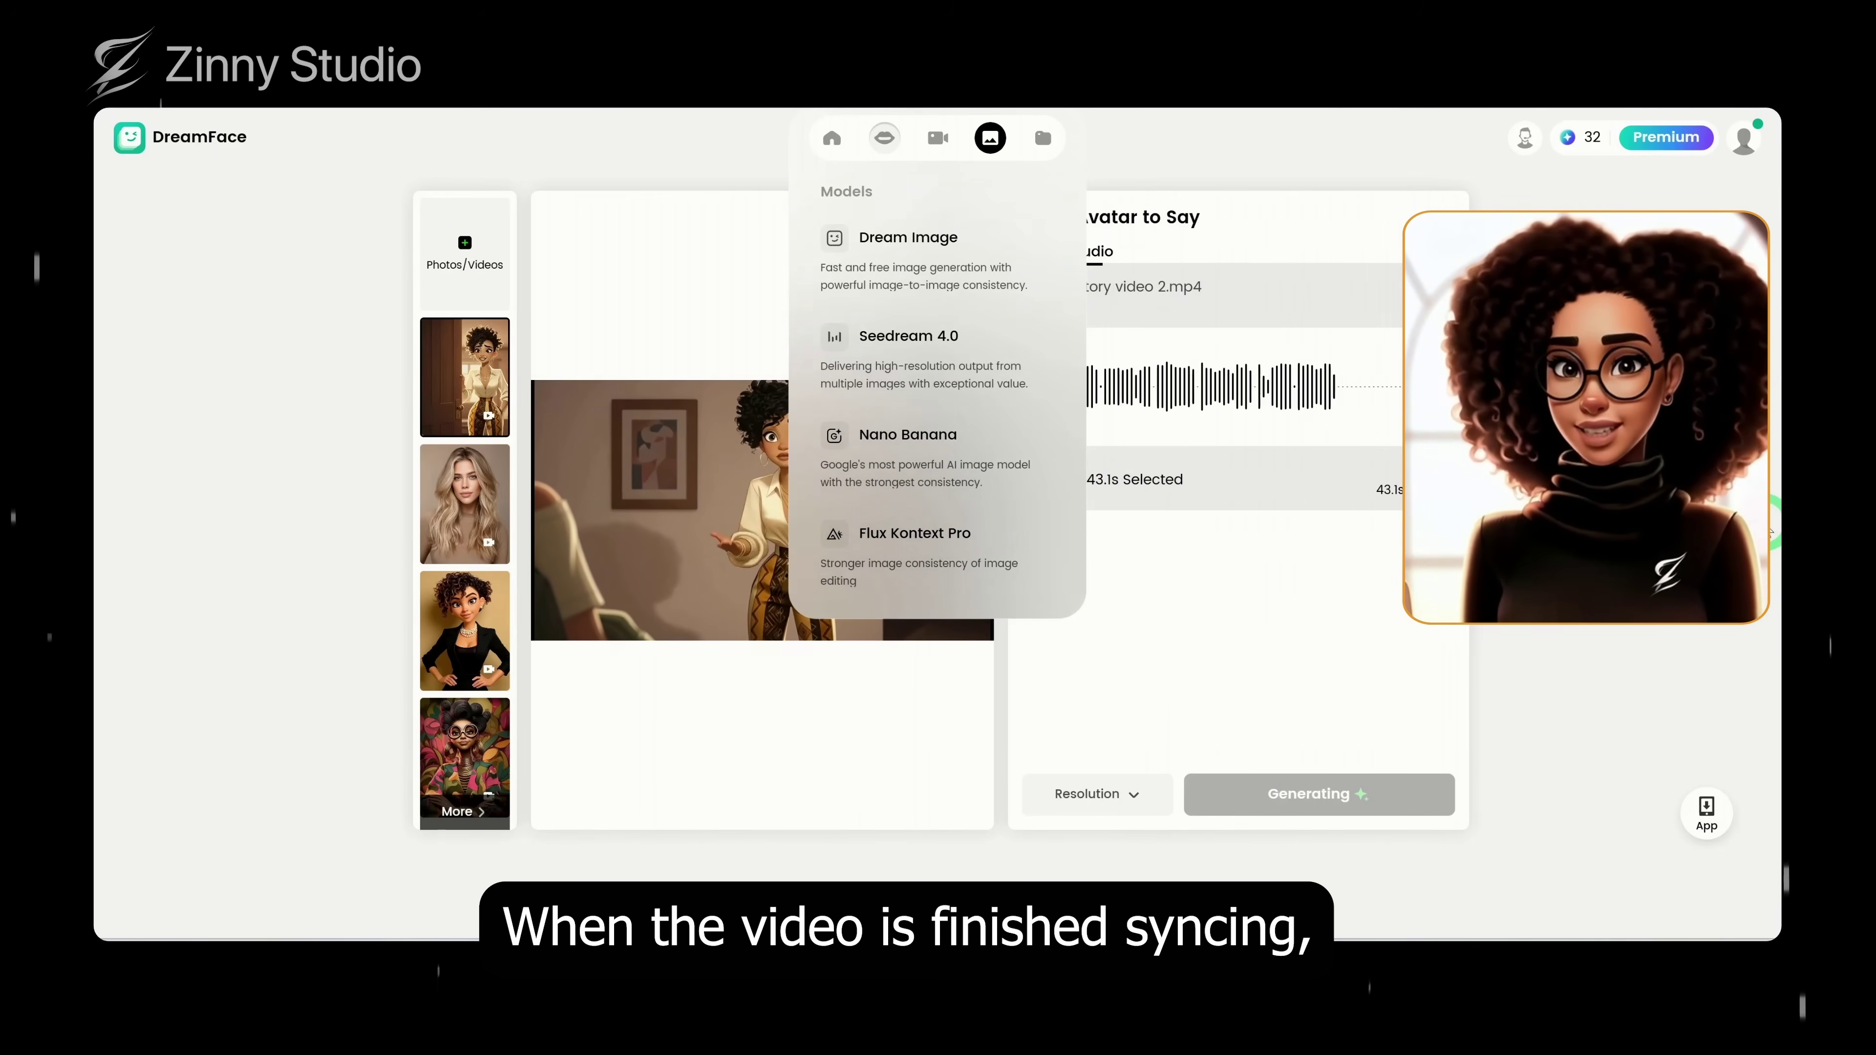
click(1042, 138)
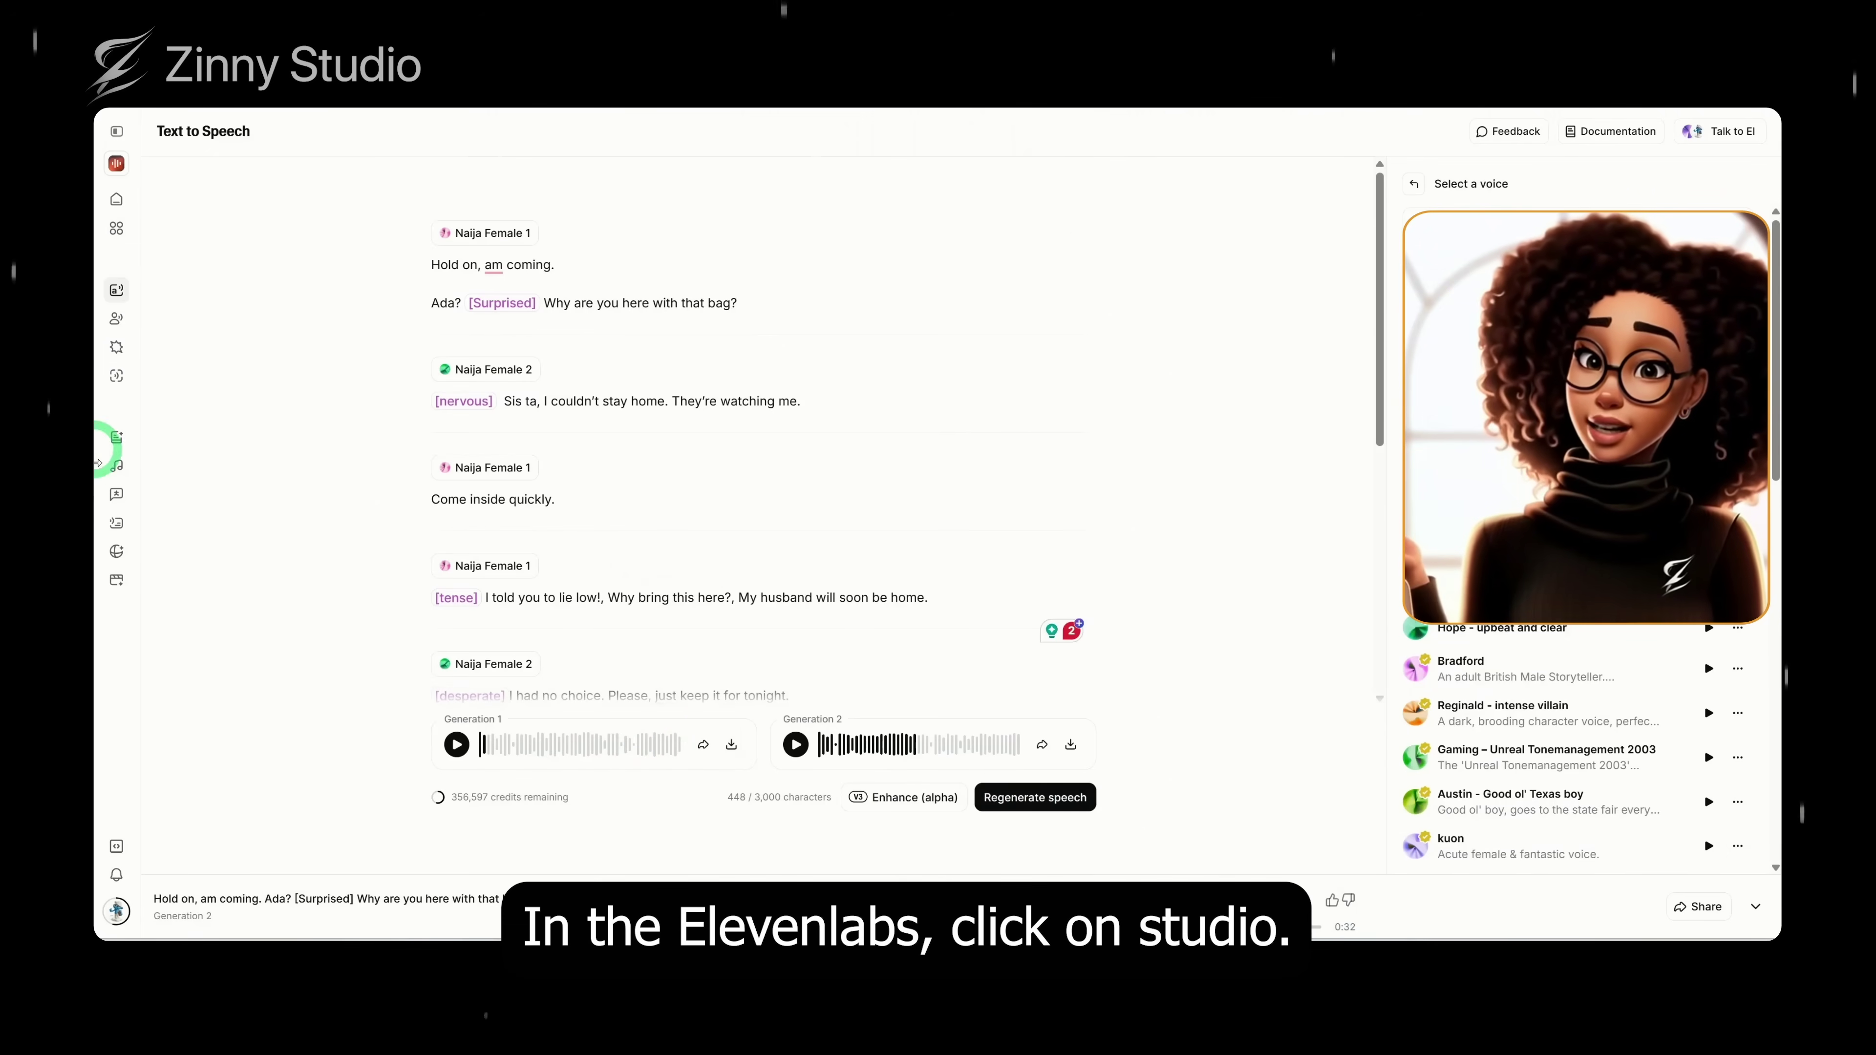
Switch to ElevenLabs Studio and create a sound effects and music project from Naija Story video 2.mp4.
click(117, 439)
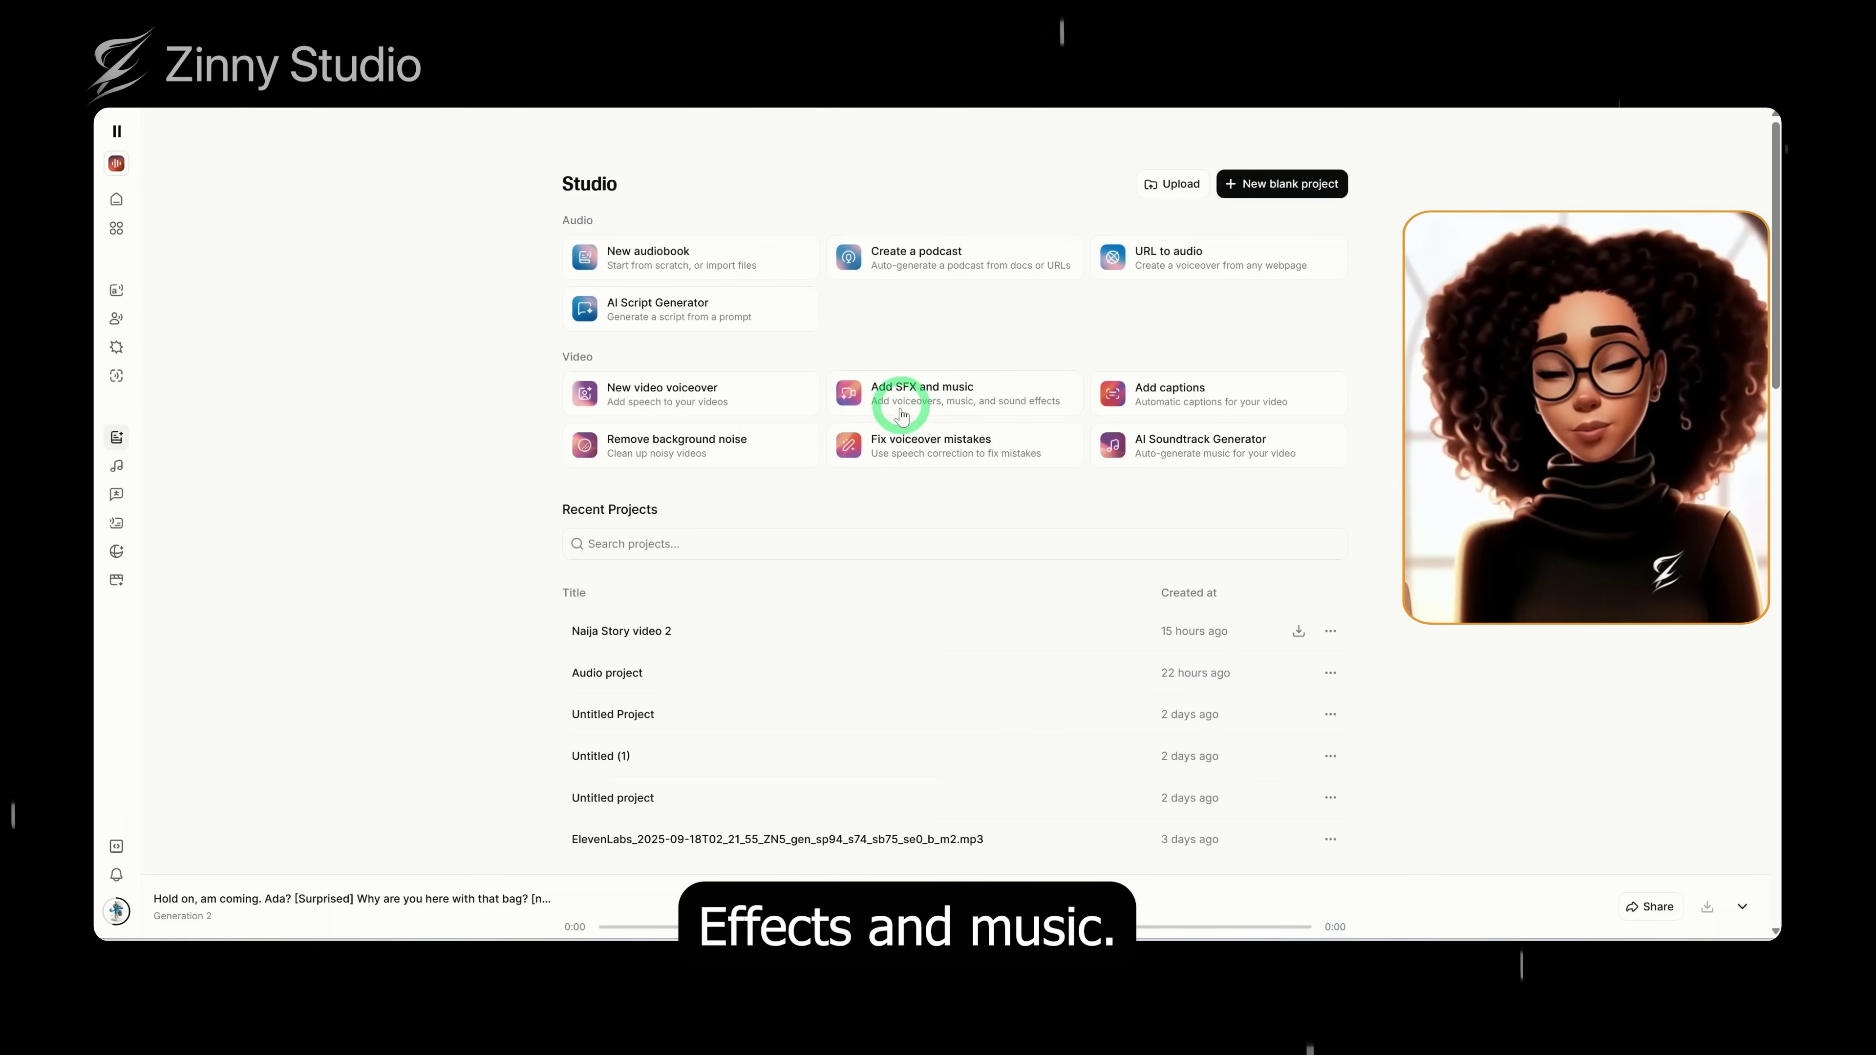
click(900, 409)
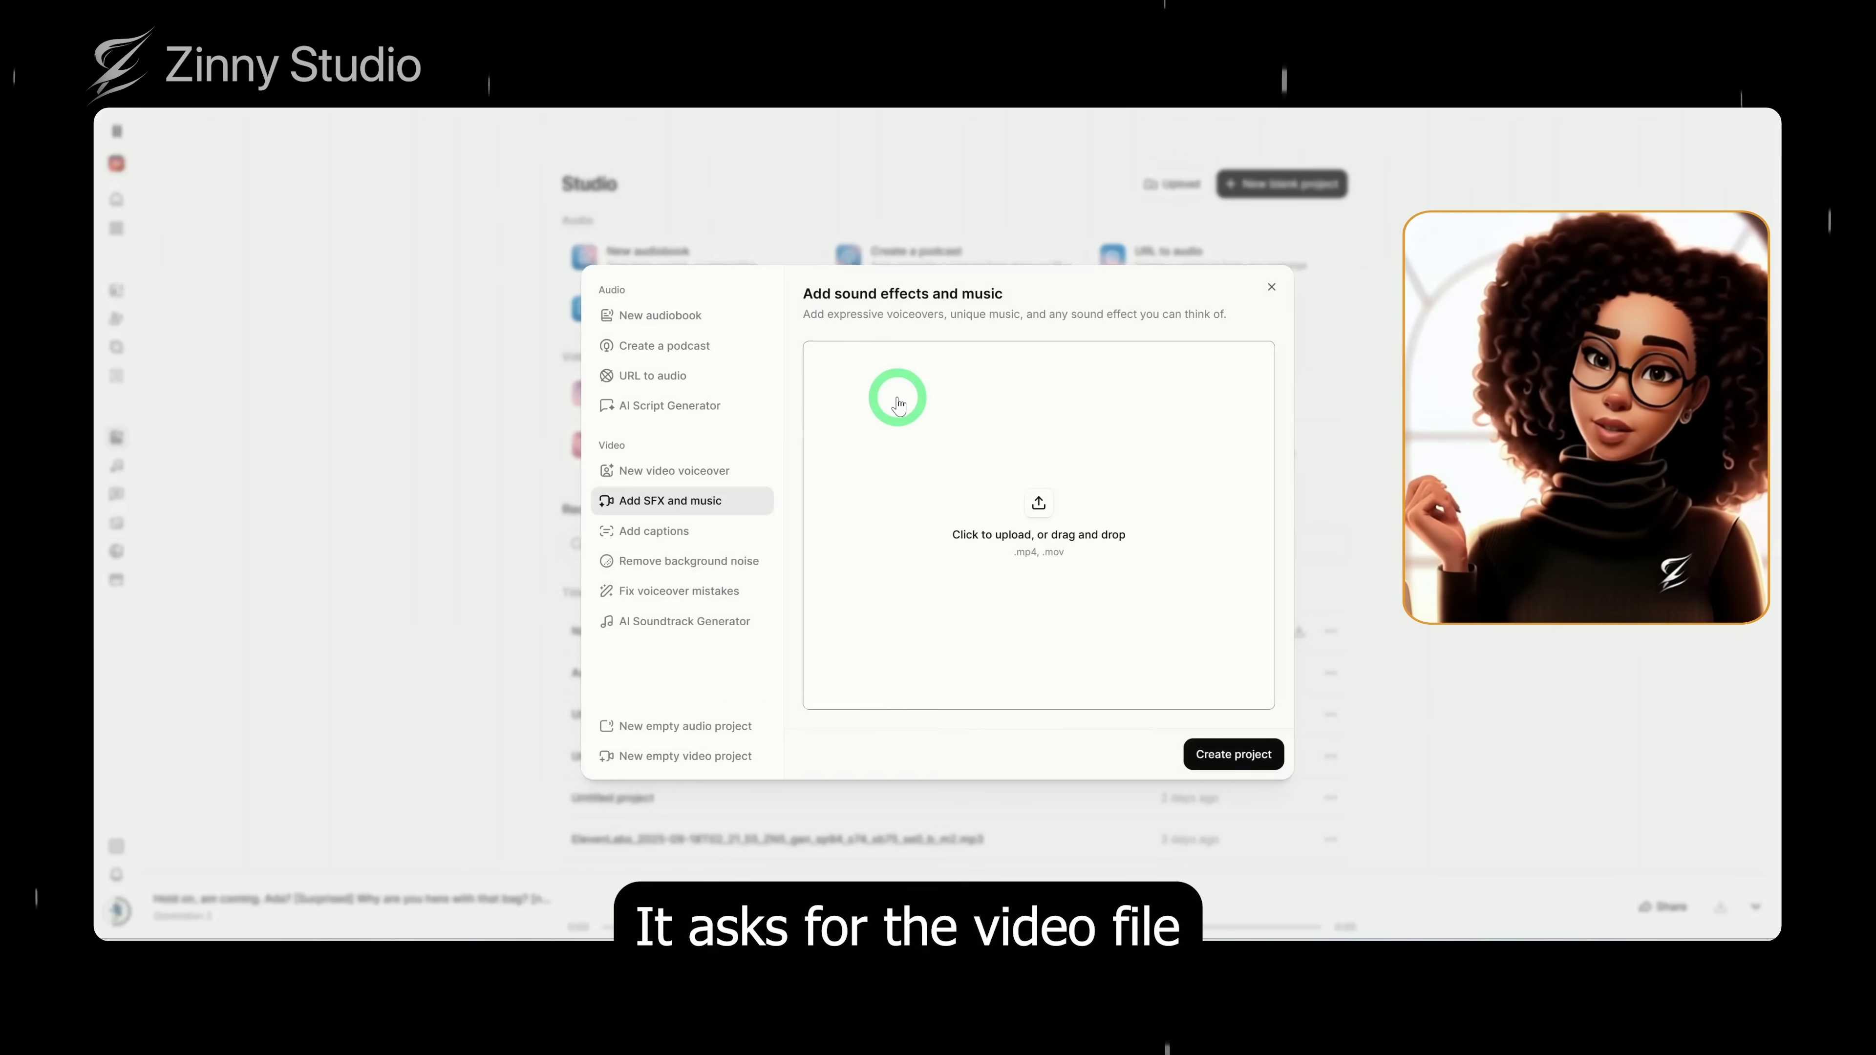
click(1003, 518)
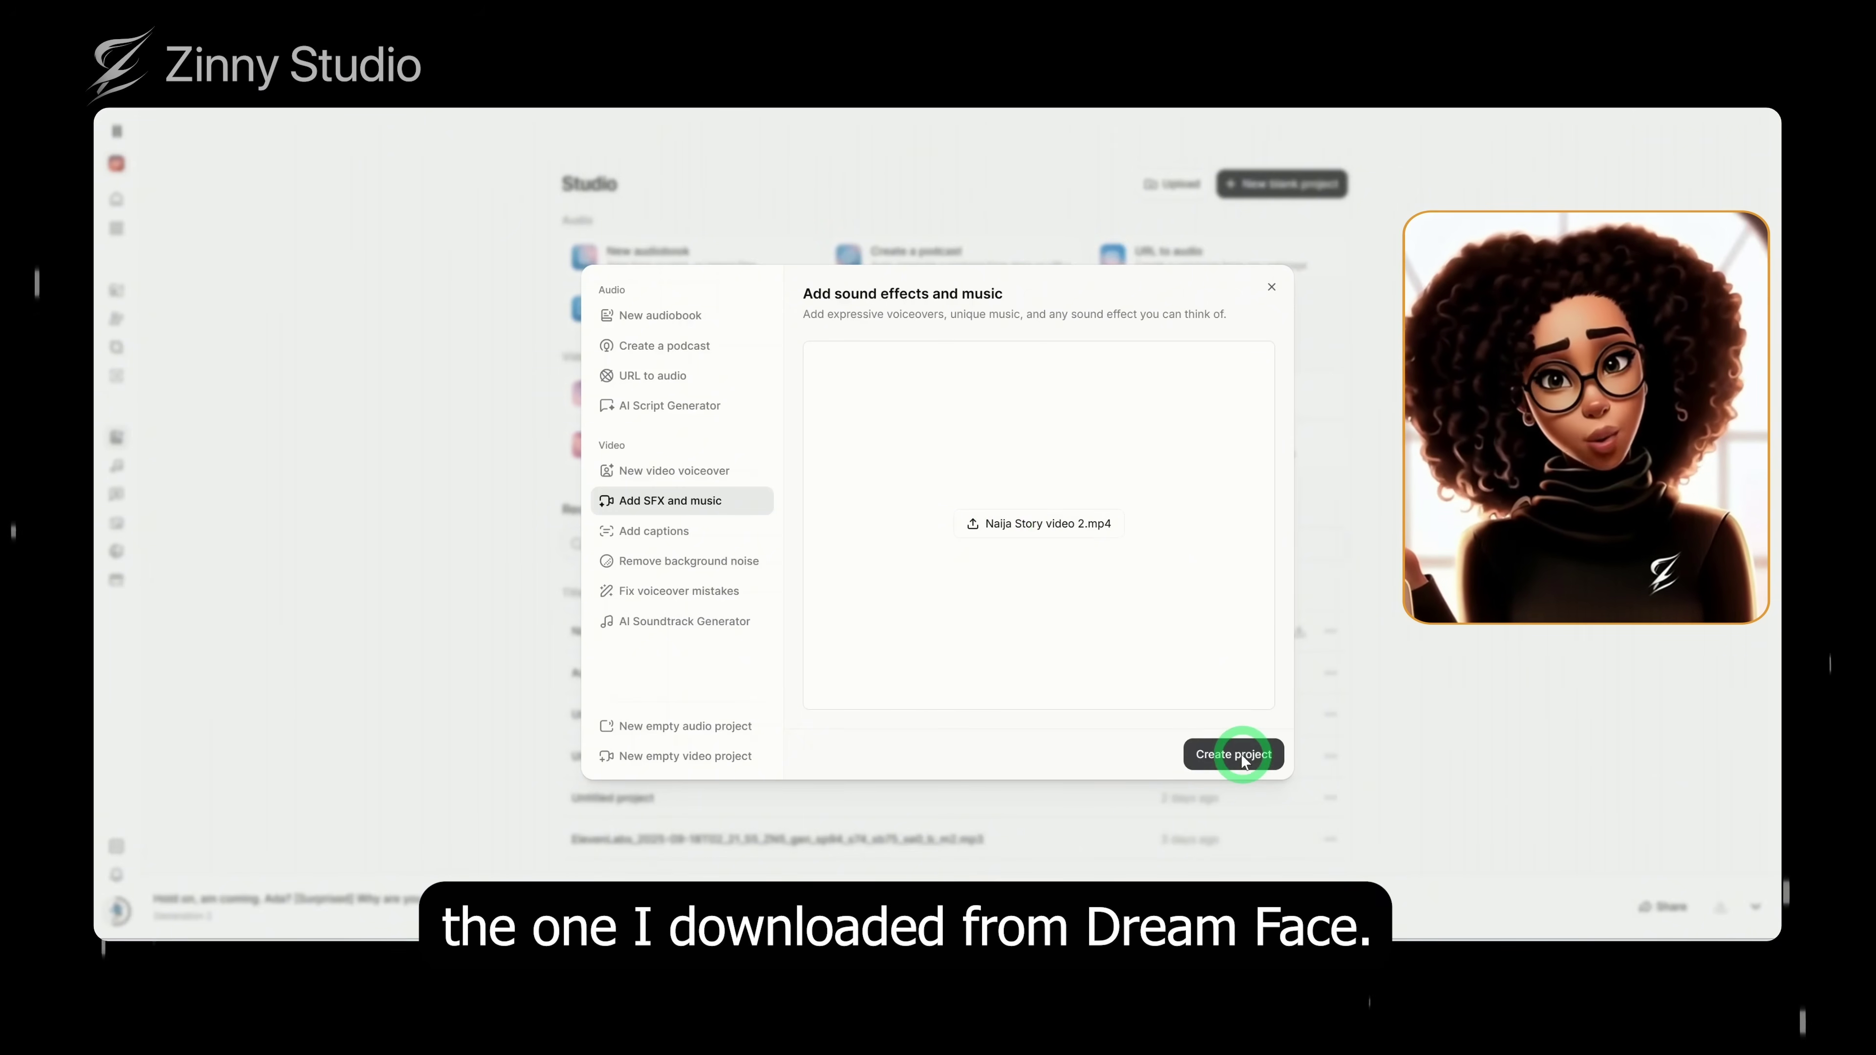
click(400, 187)
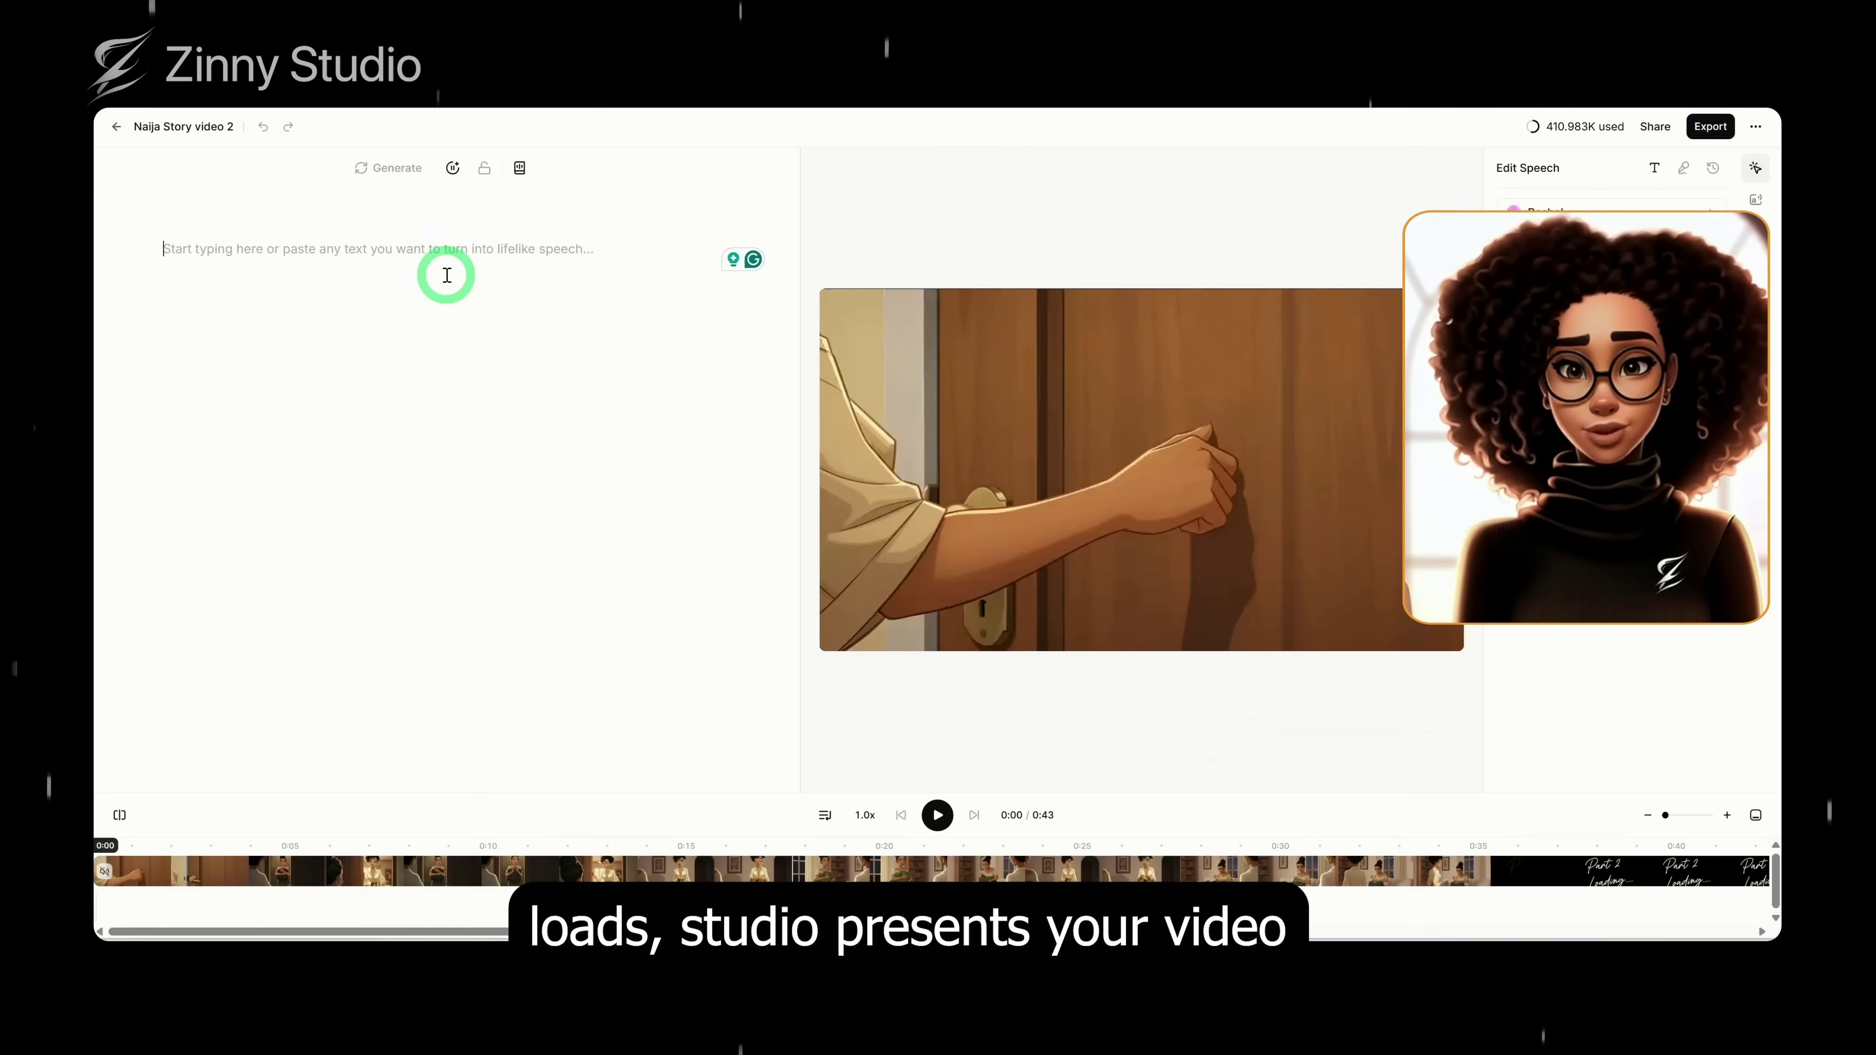
click(461, 310)
click(445, 273)
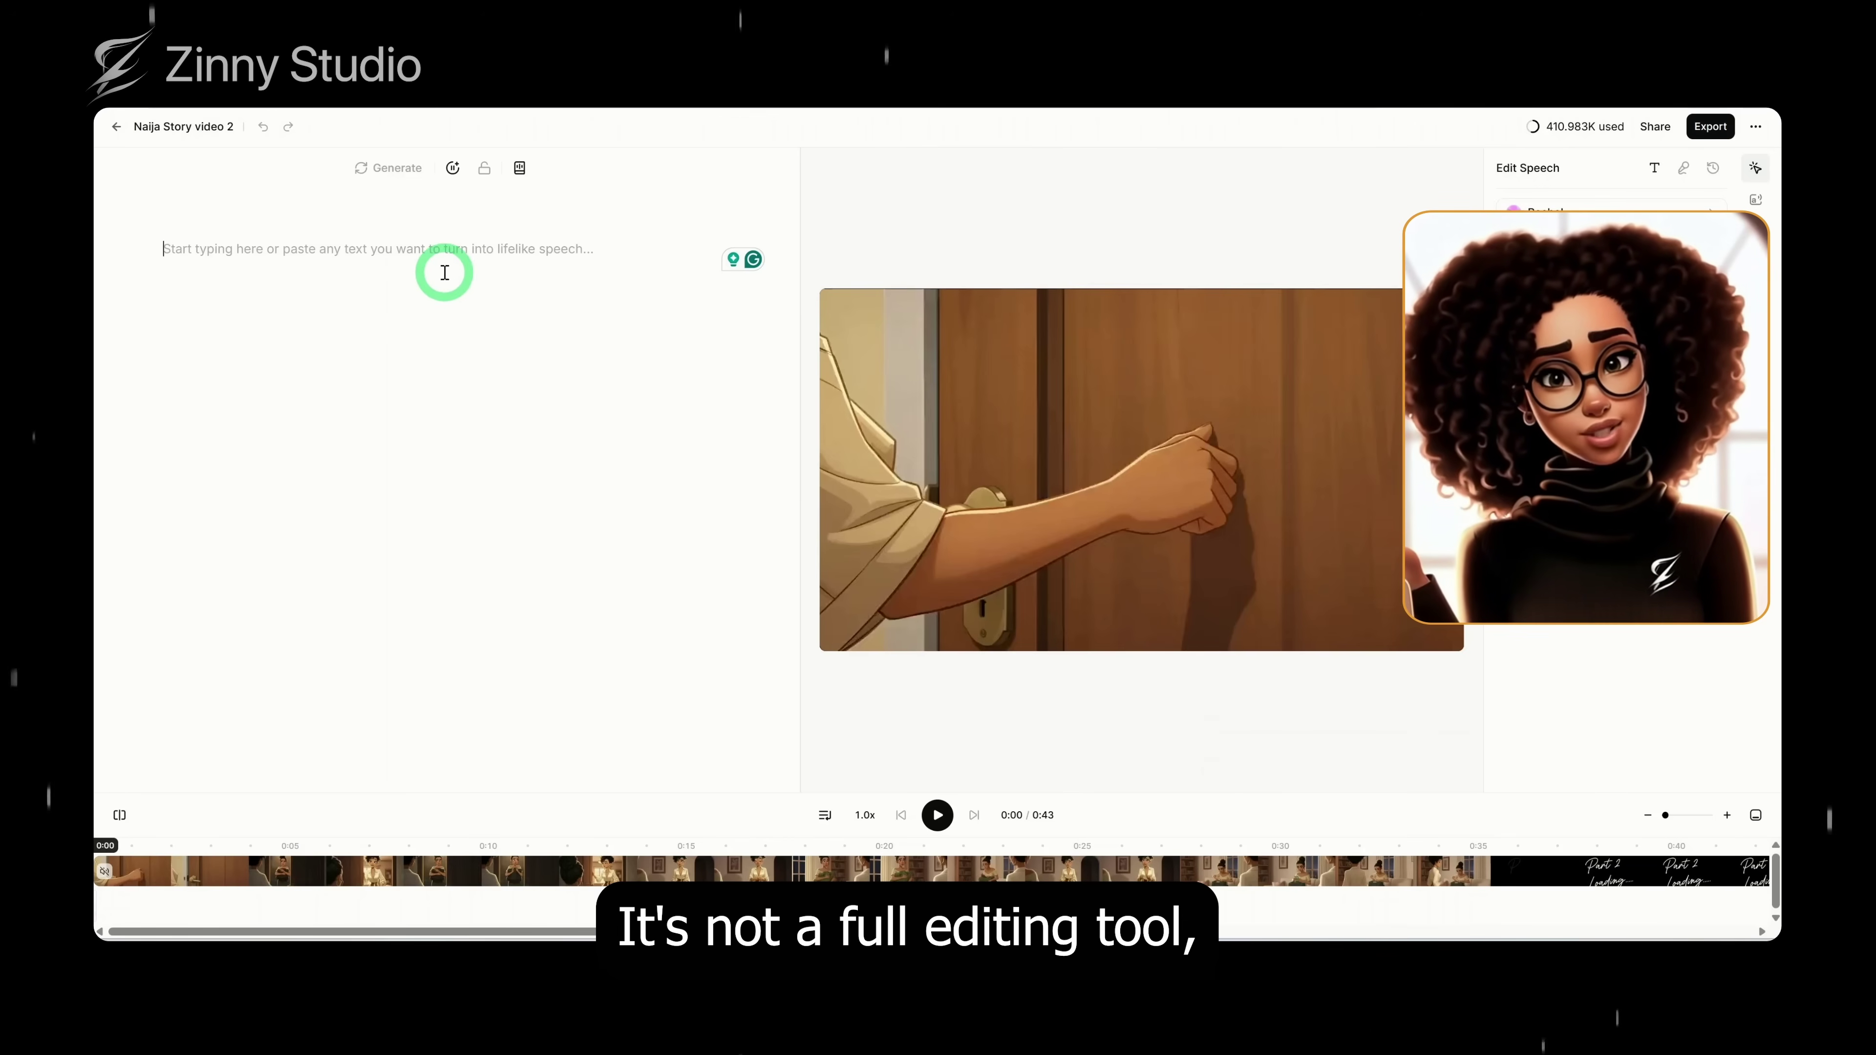
click(444, 272)
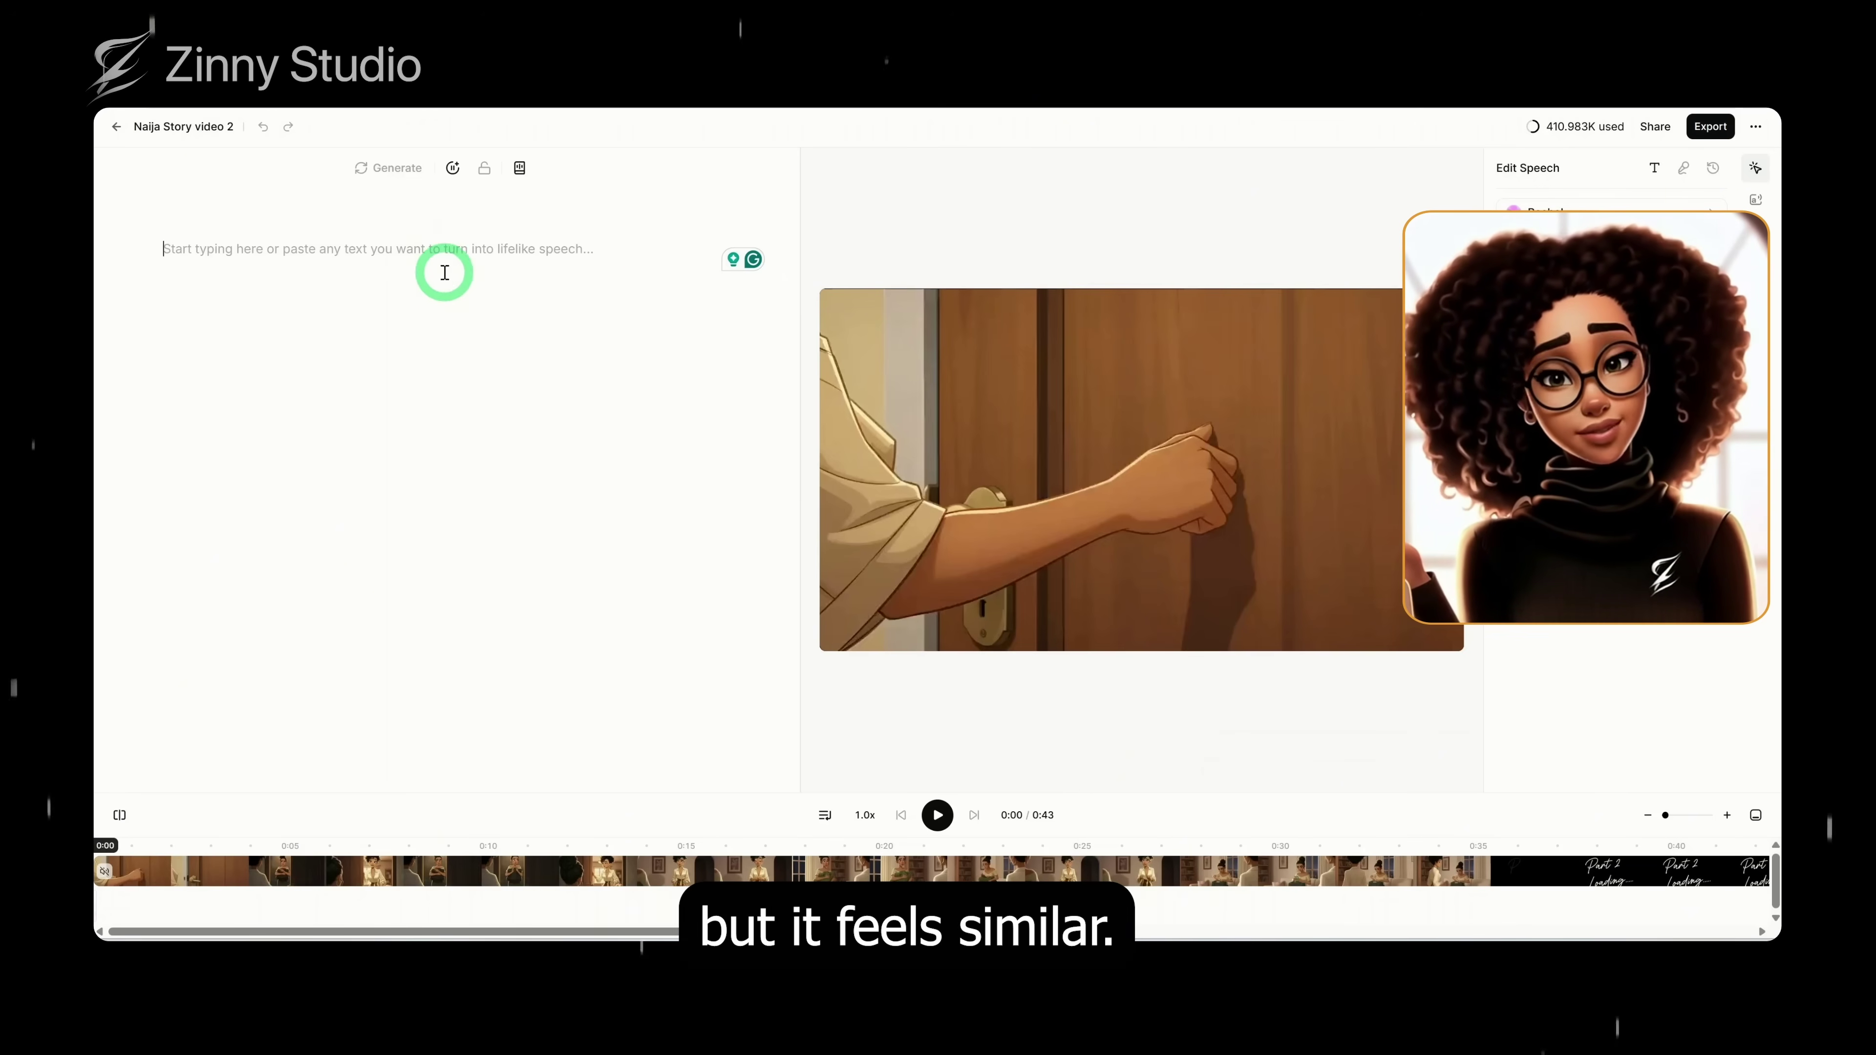
click(444, 272)
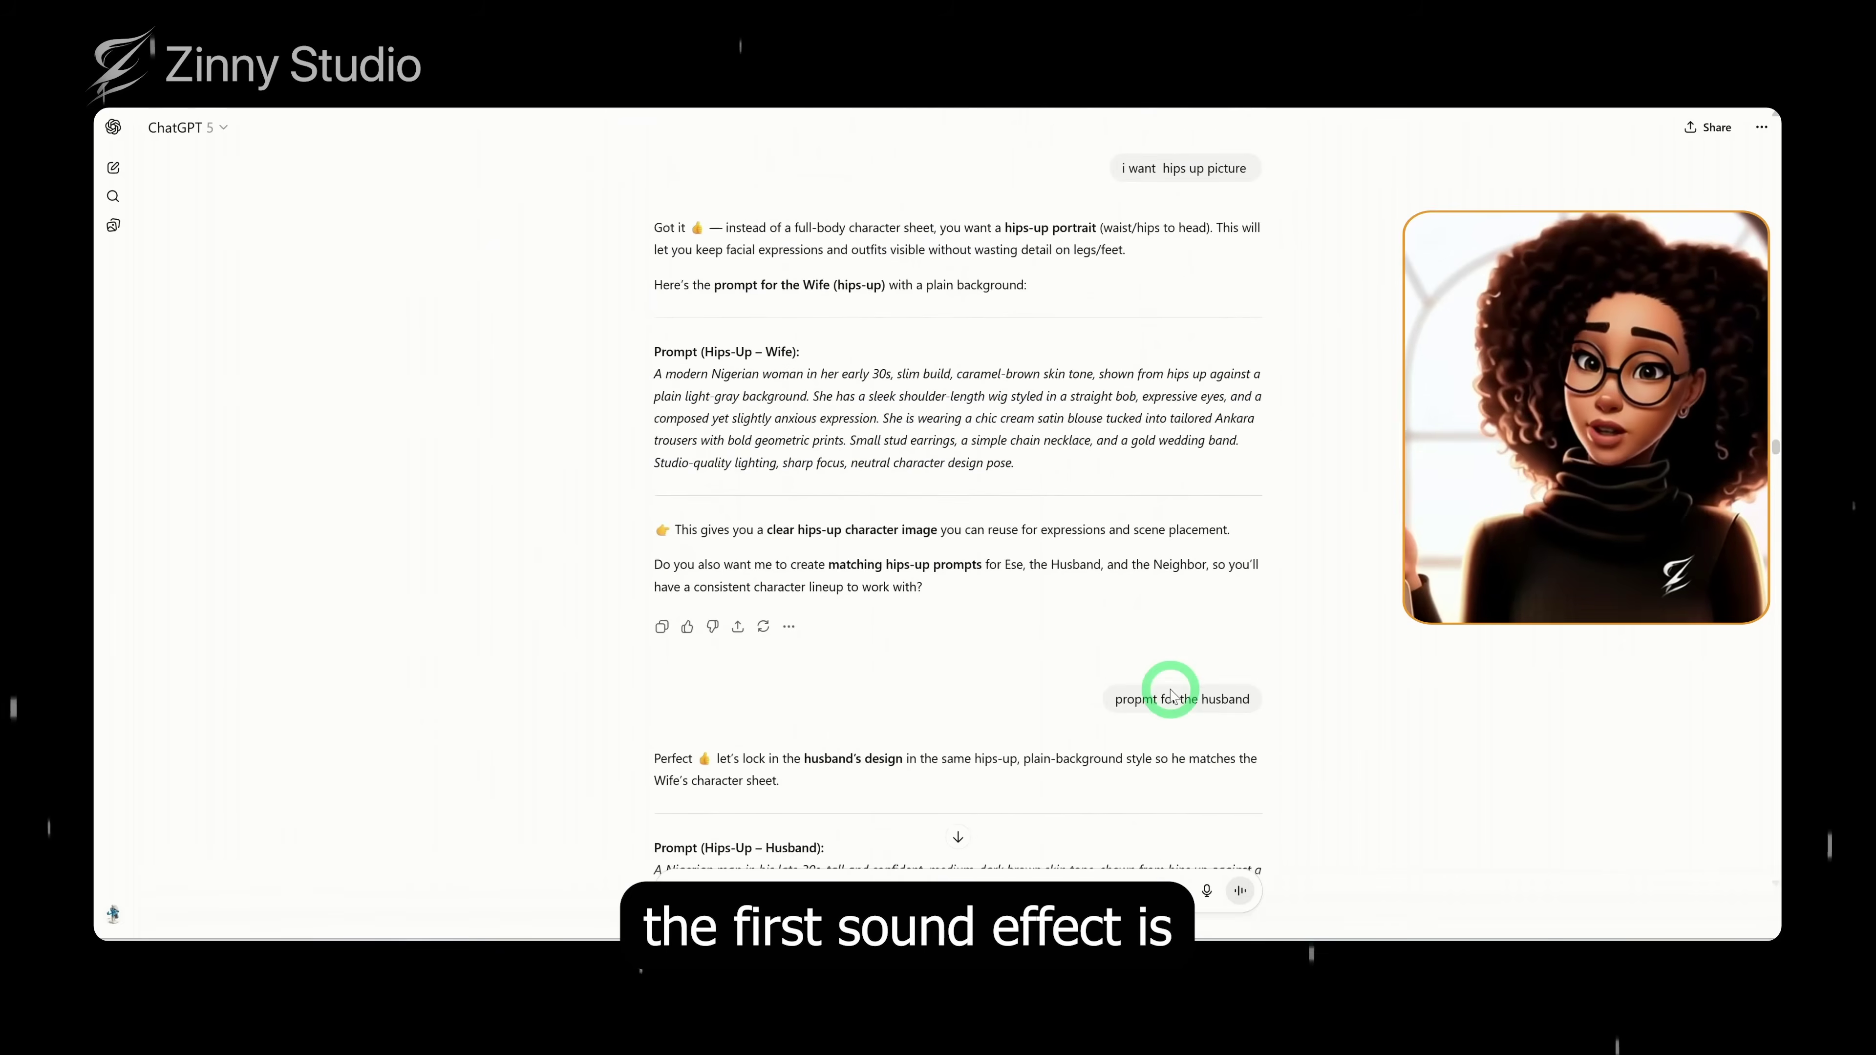
Switch to ChatGPT and select the sound effect description "Knock-knock (firm, urgent)" under the Scene 0, Image 1 prompt.
scroll(1173, 691, down, 15)
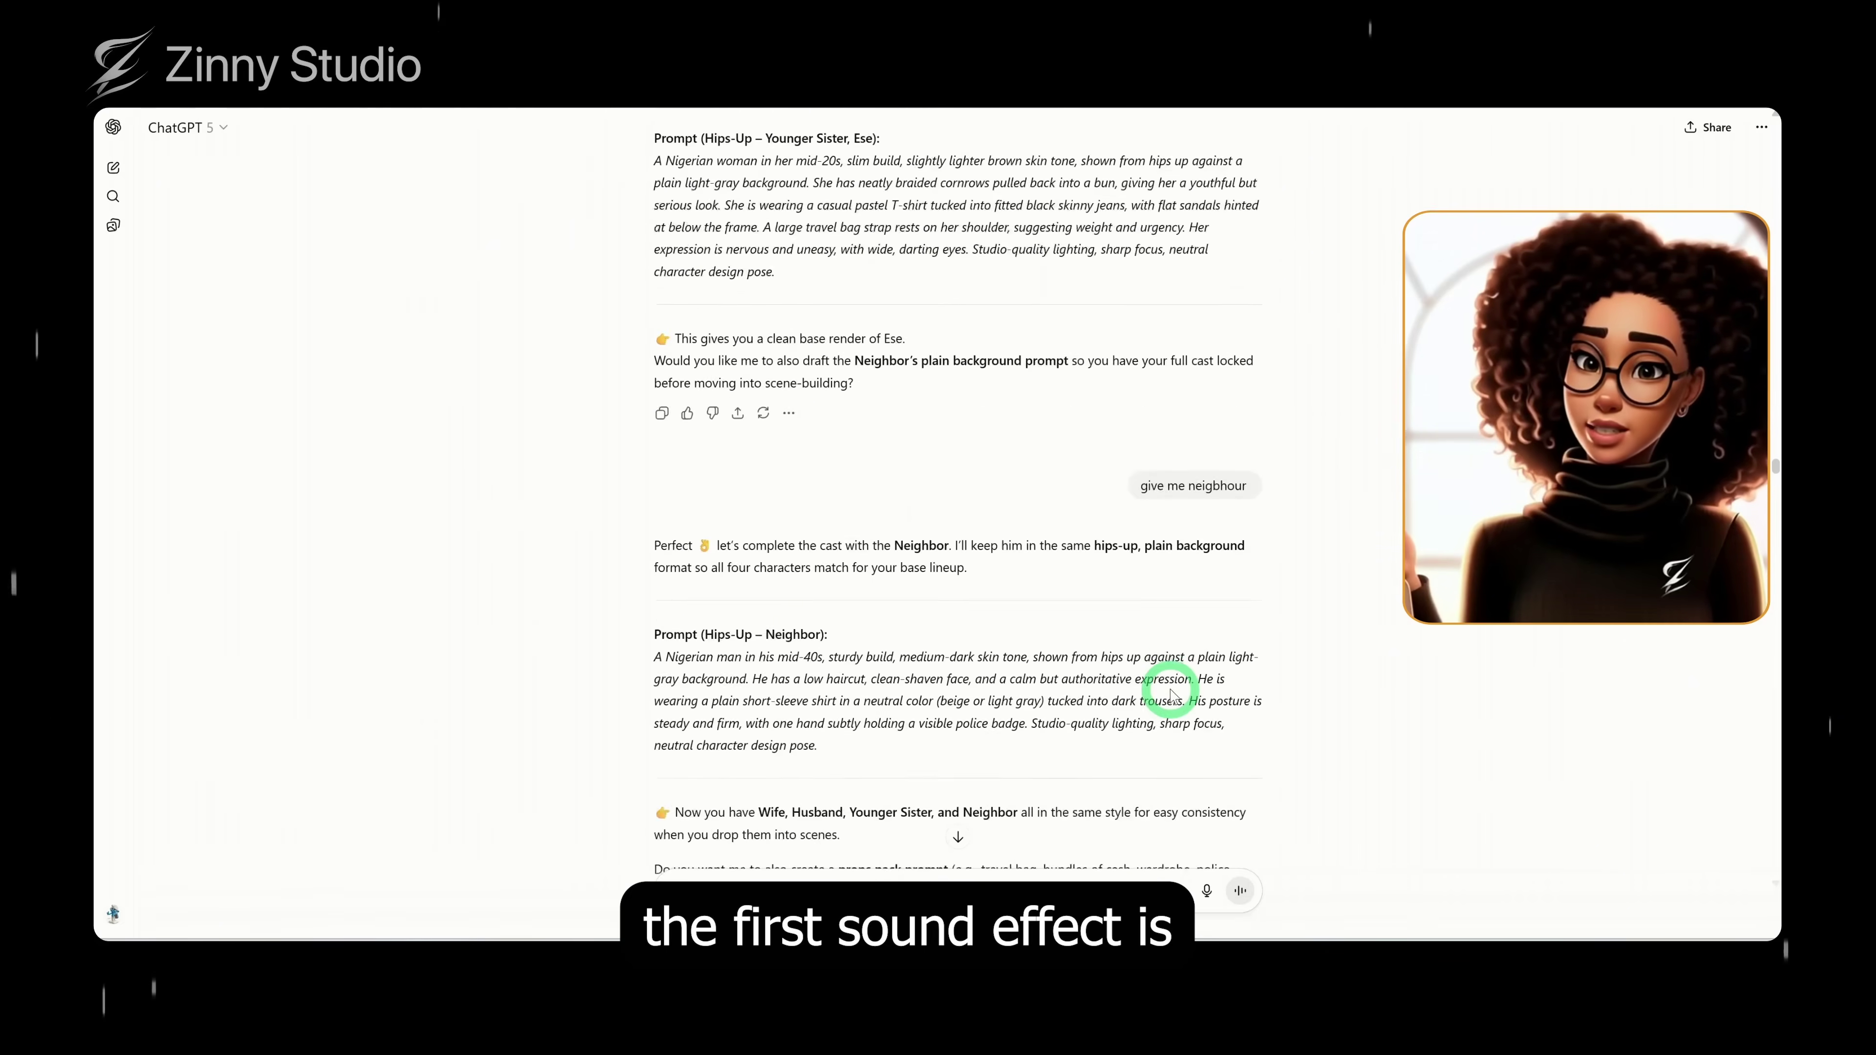
scroll(1173, 691, down, 3)
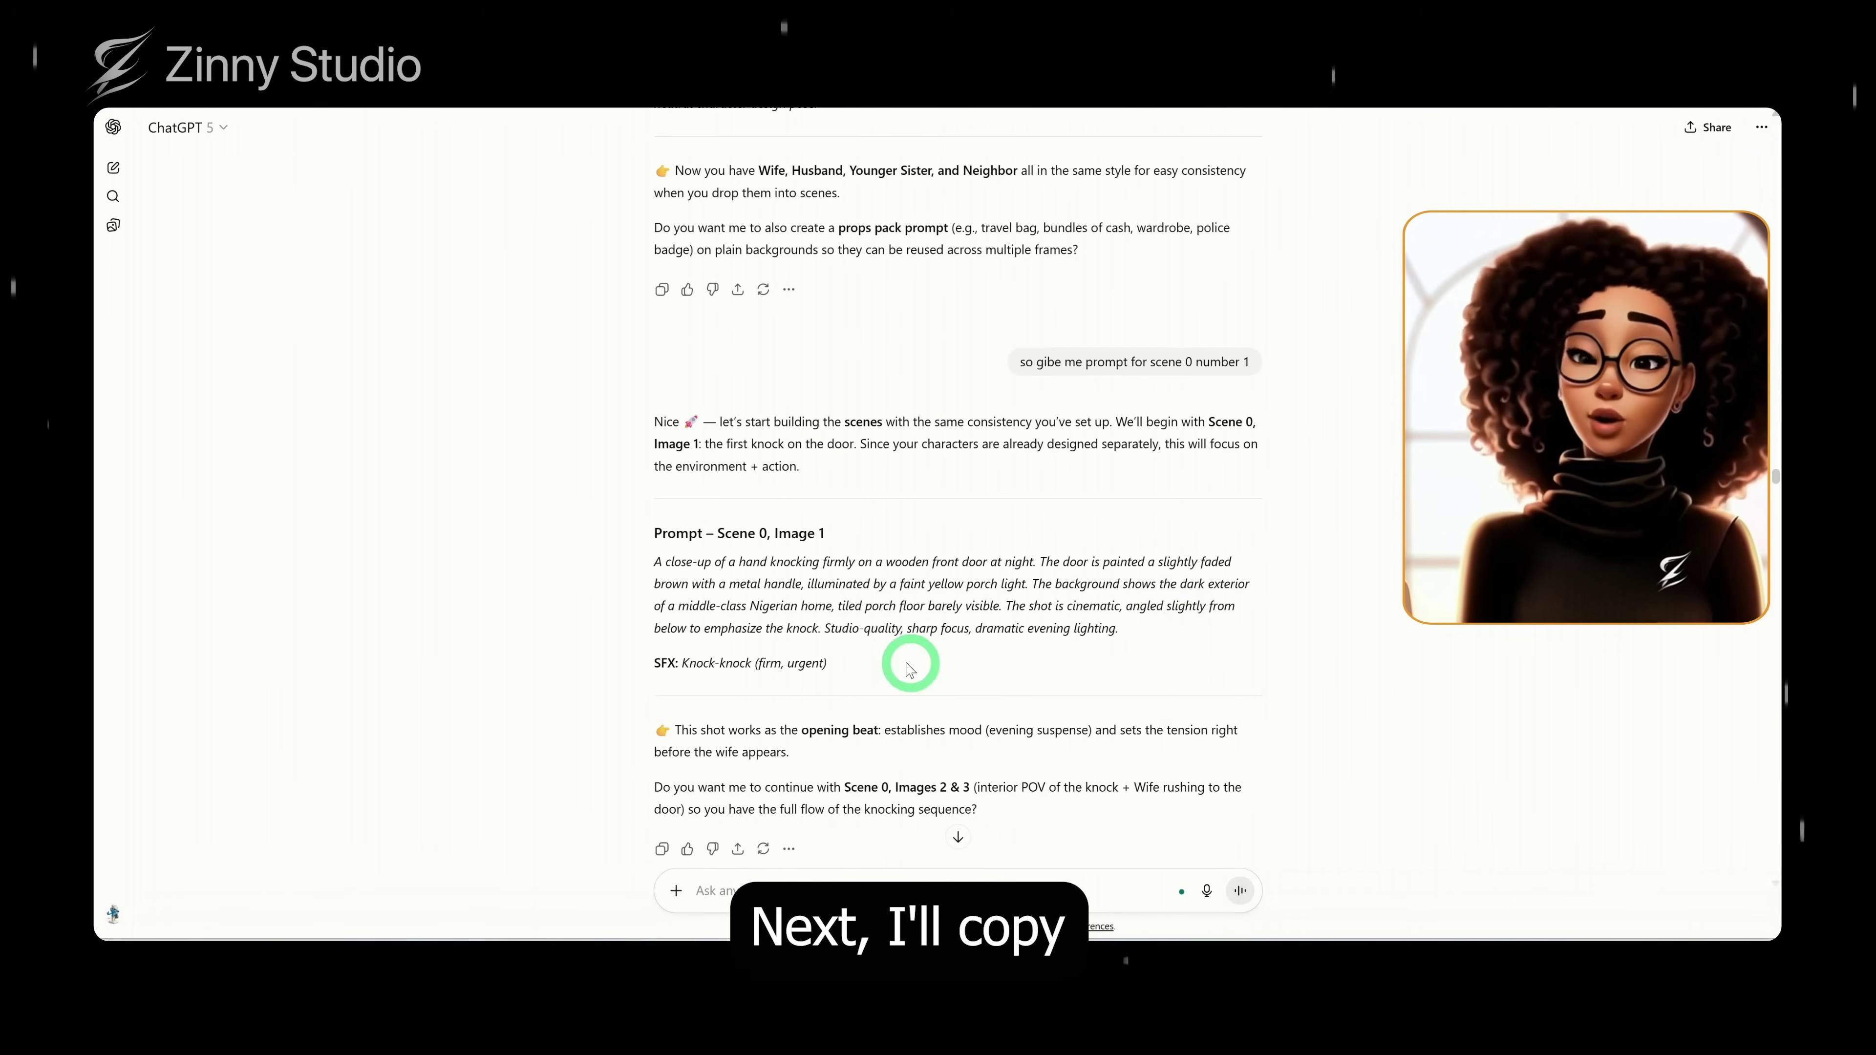
drag(828, 663, 678, 668)
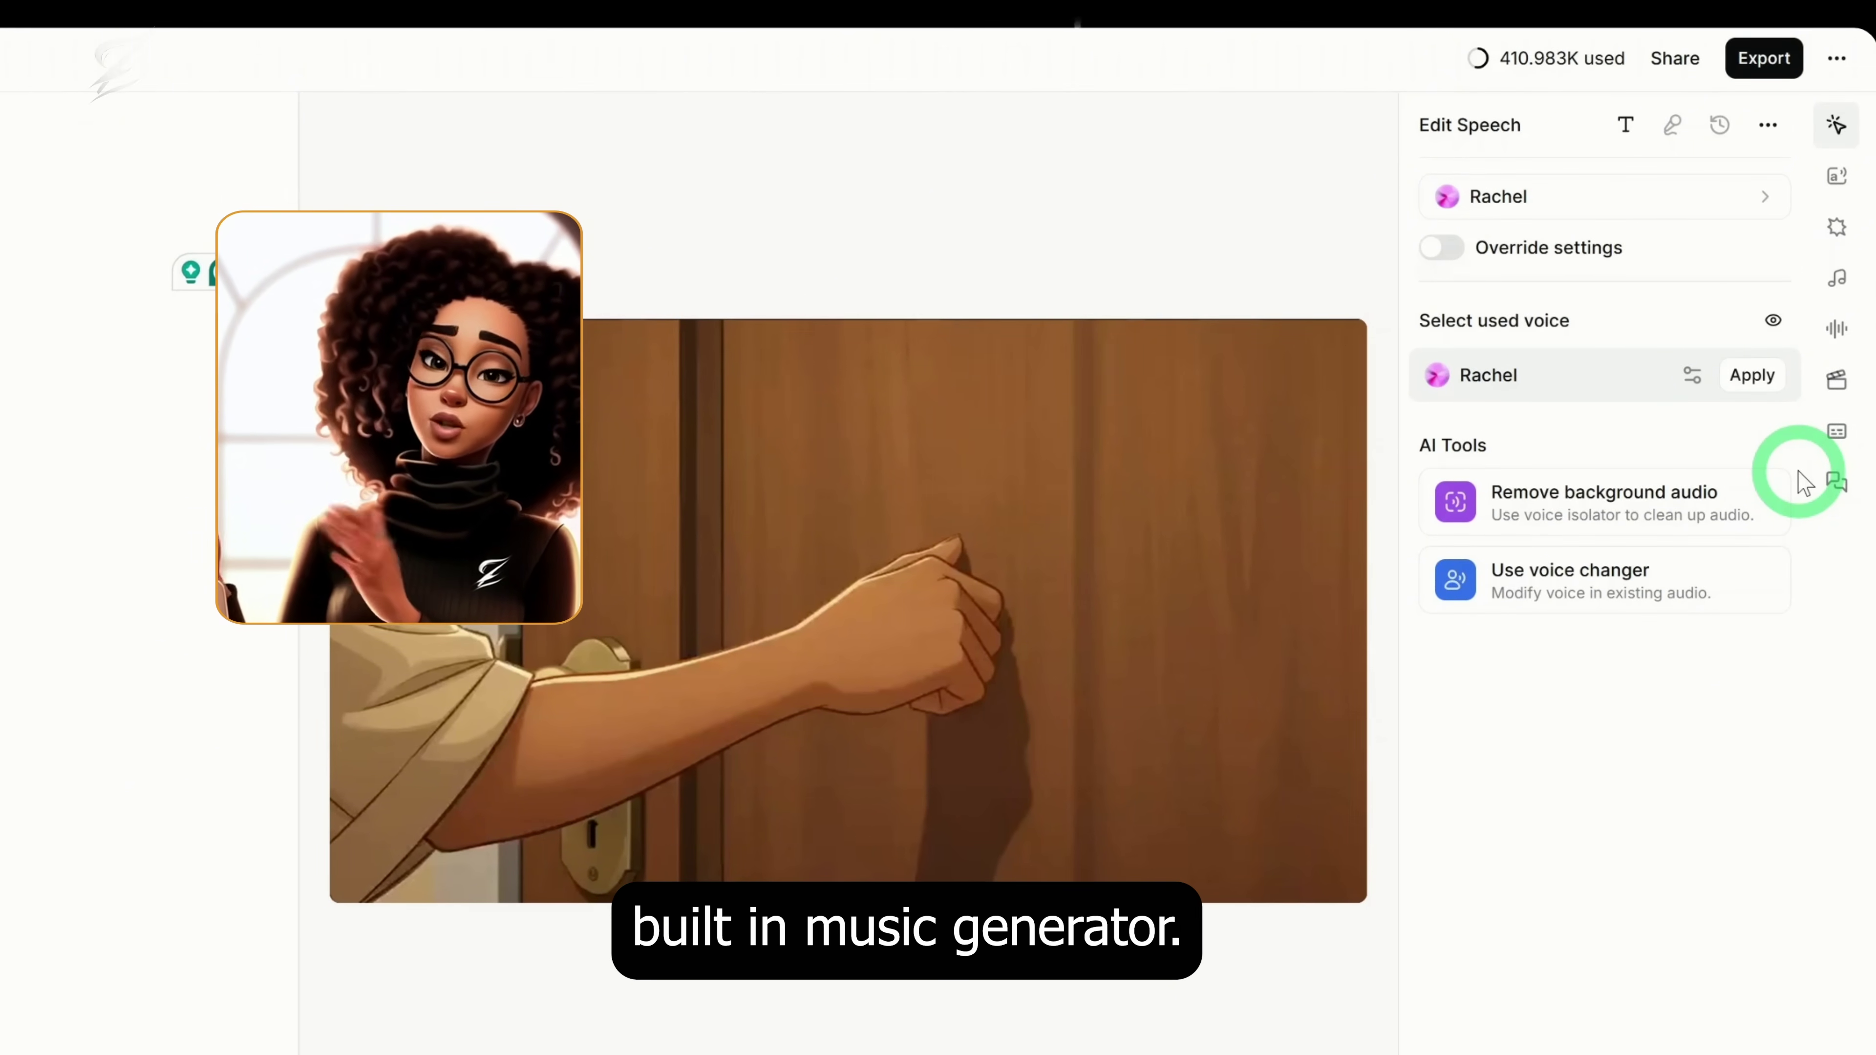
Switch to ElevenLabs Studio and generate three 1-minute "Suspense drama" music tracks with the instrumental option on.
click(1837, 278)
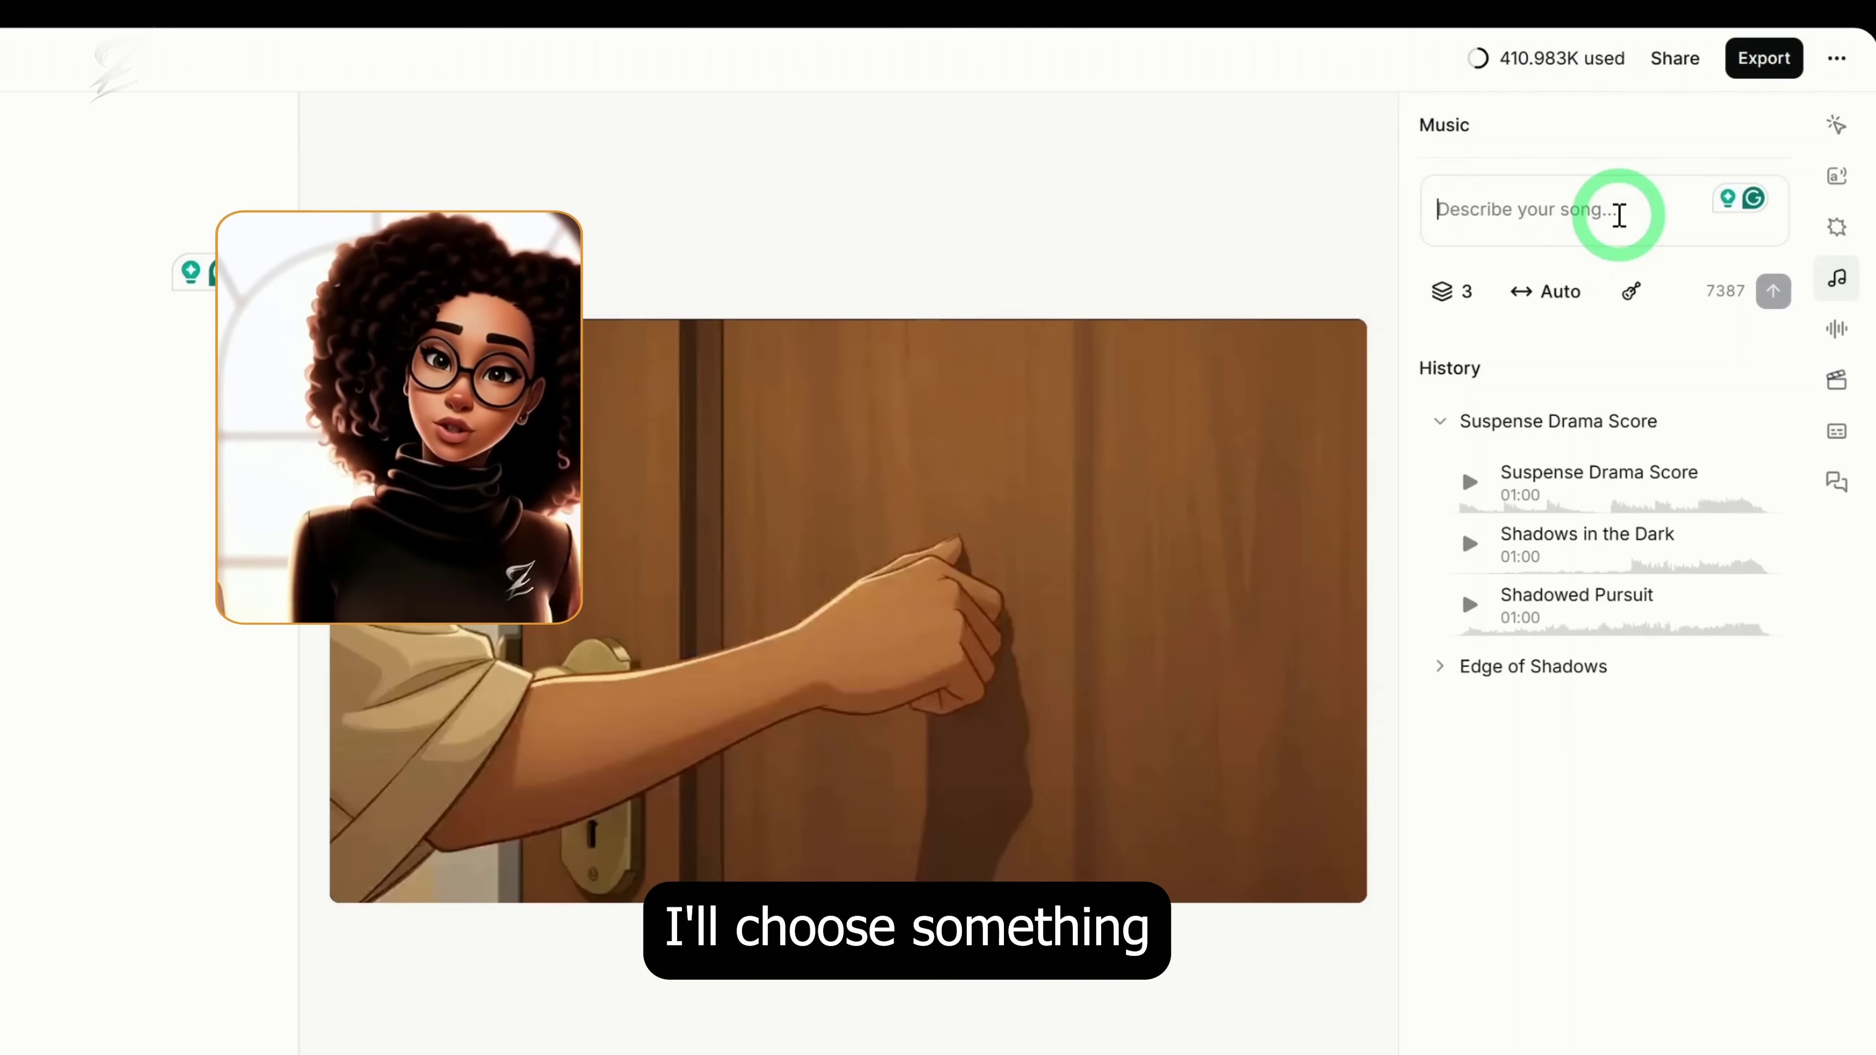
text(Suspense drama)
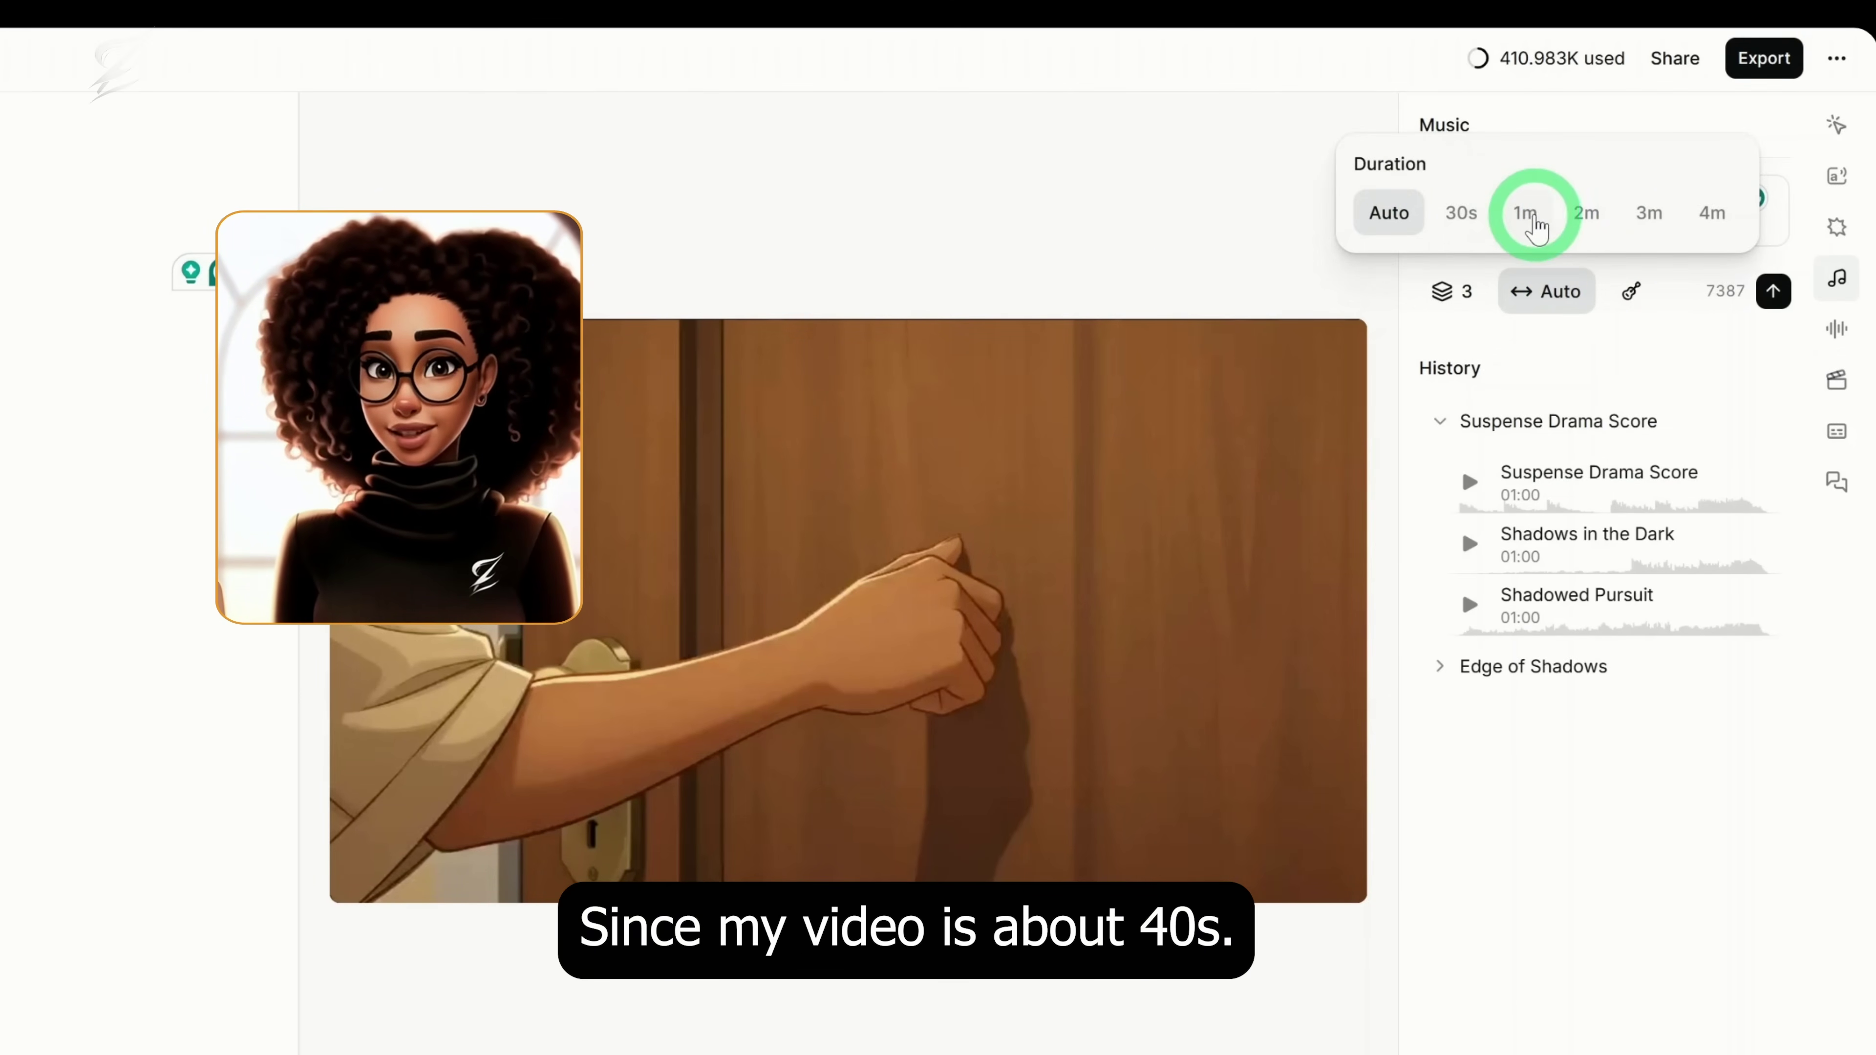
click(1528, 218)
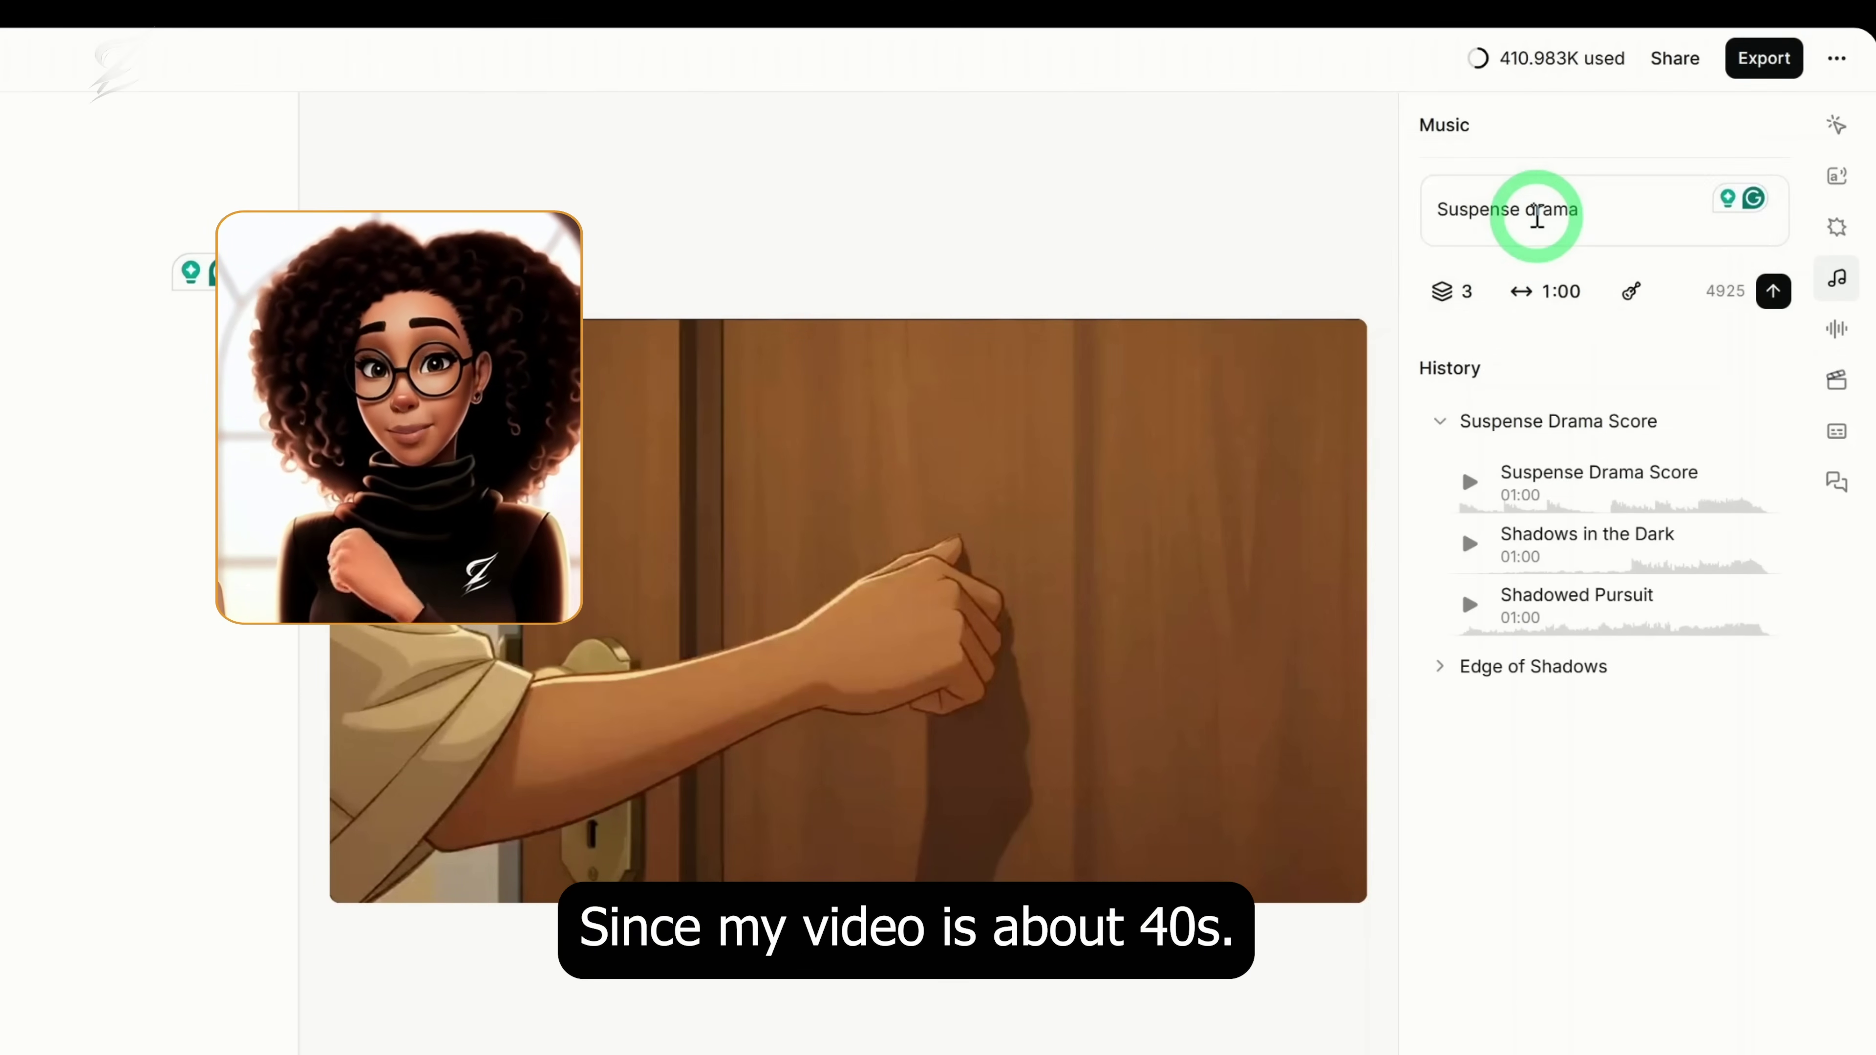
click(1630, 296)
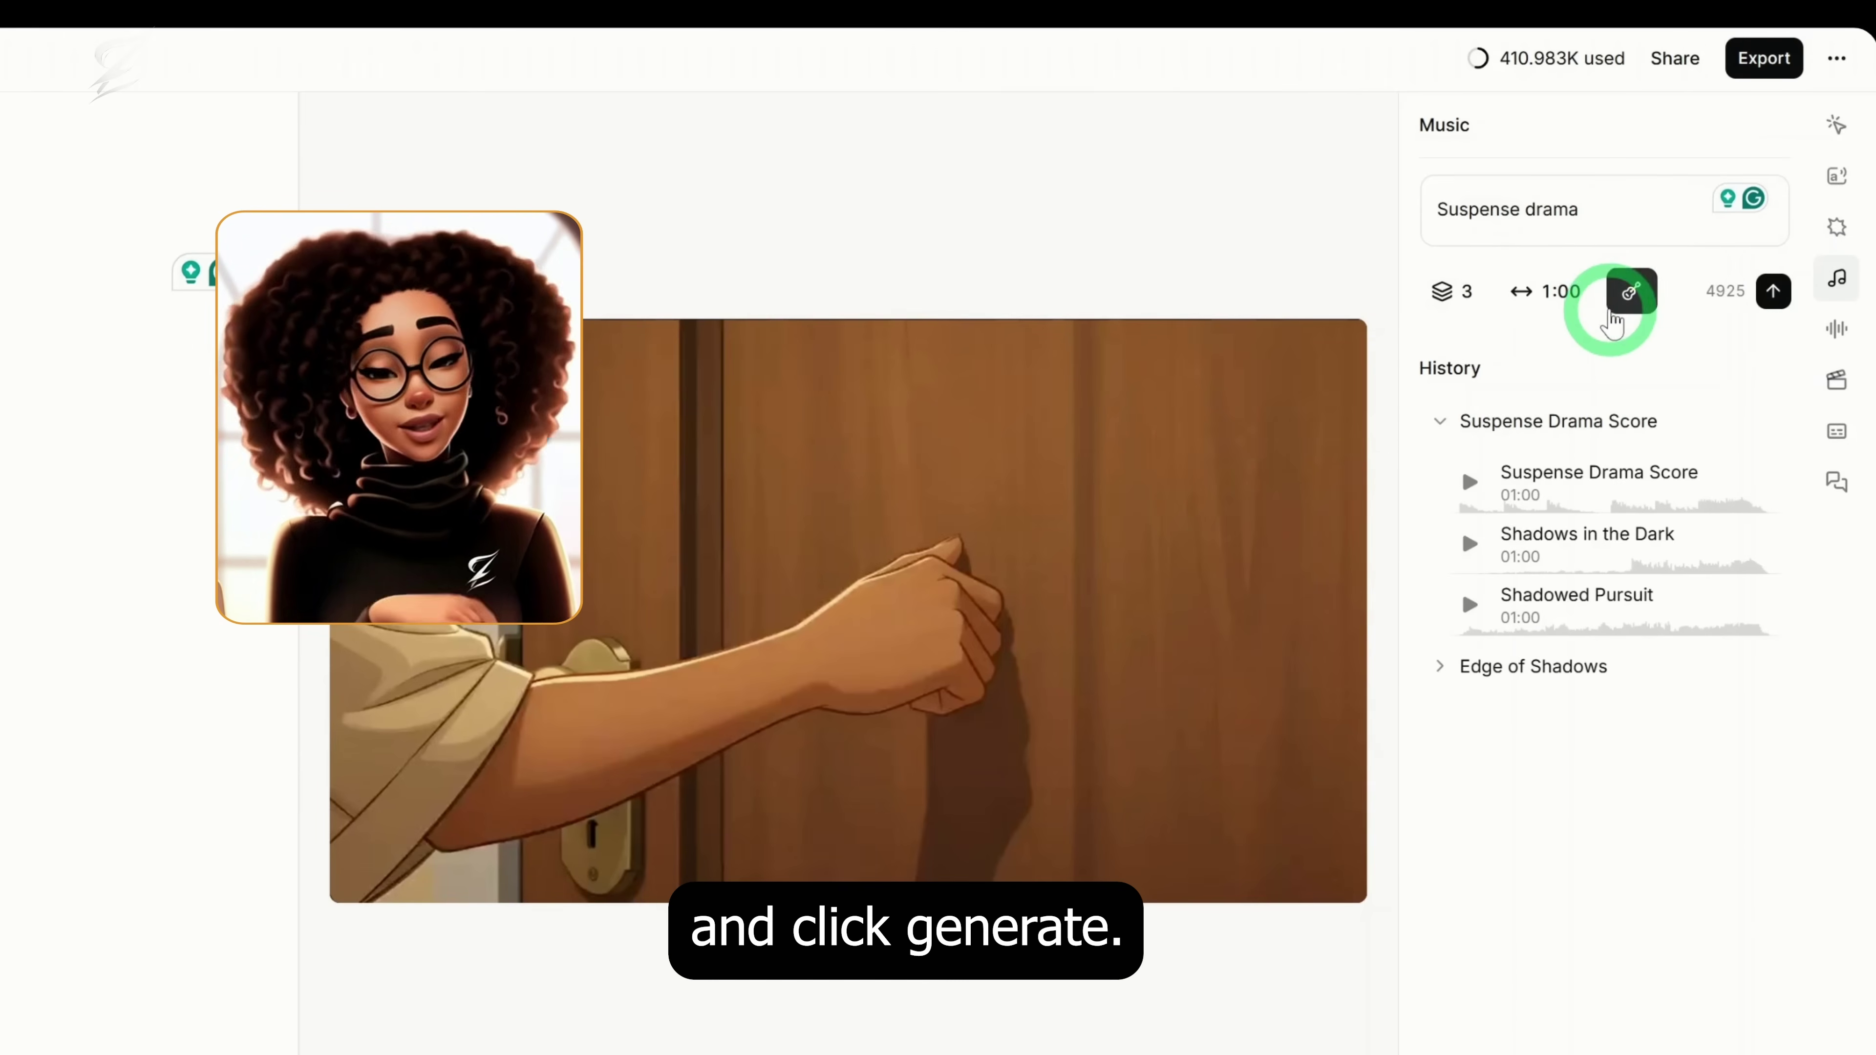
click(1775, 294)
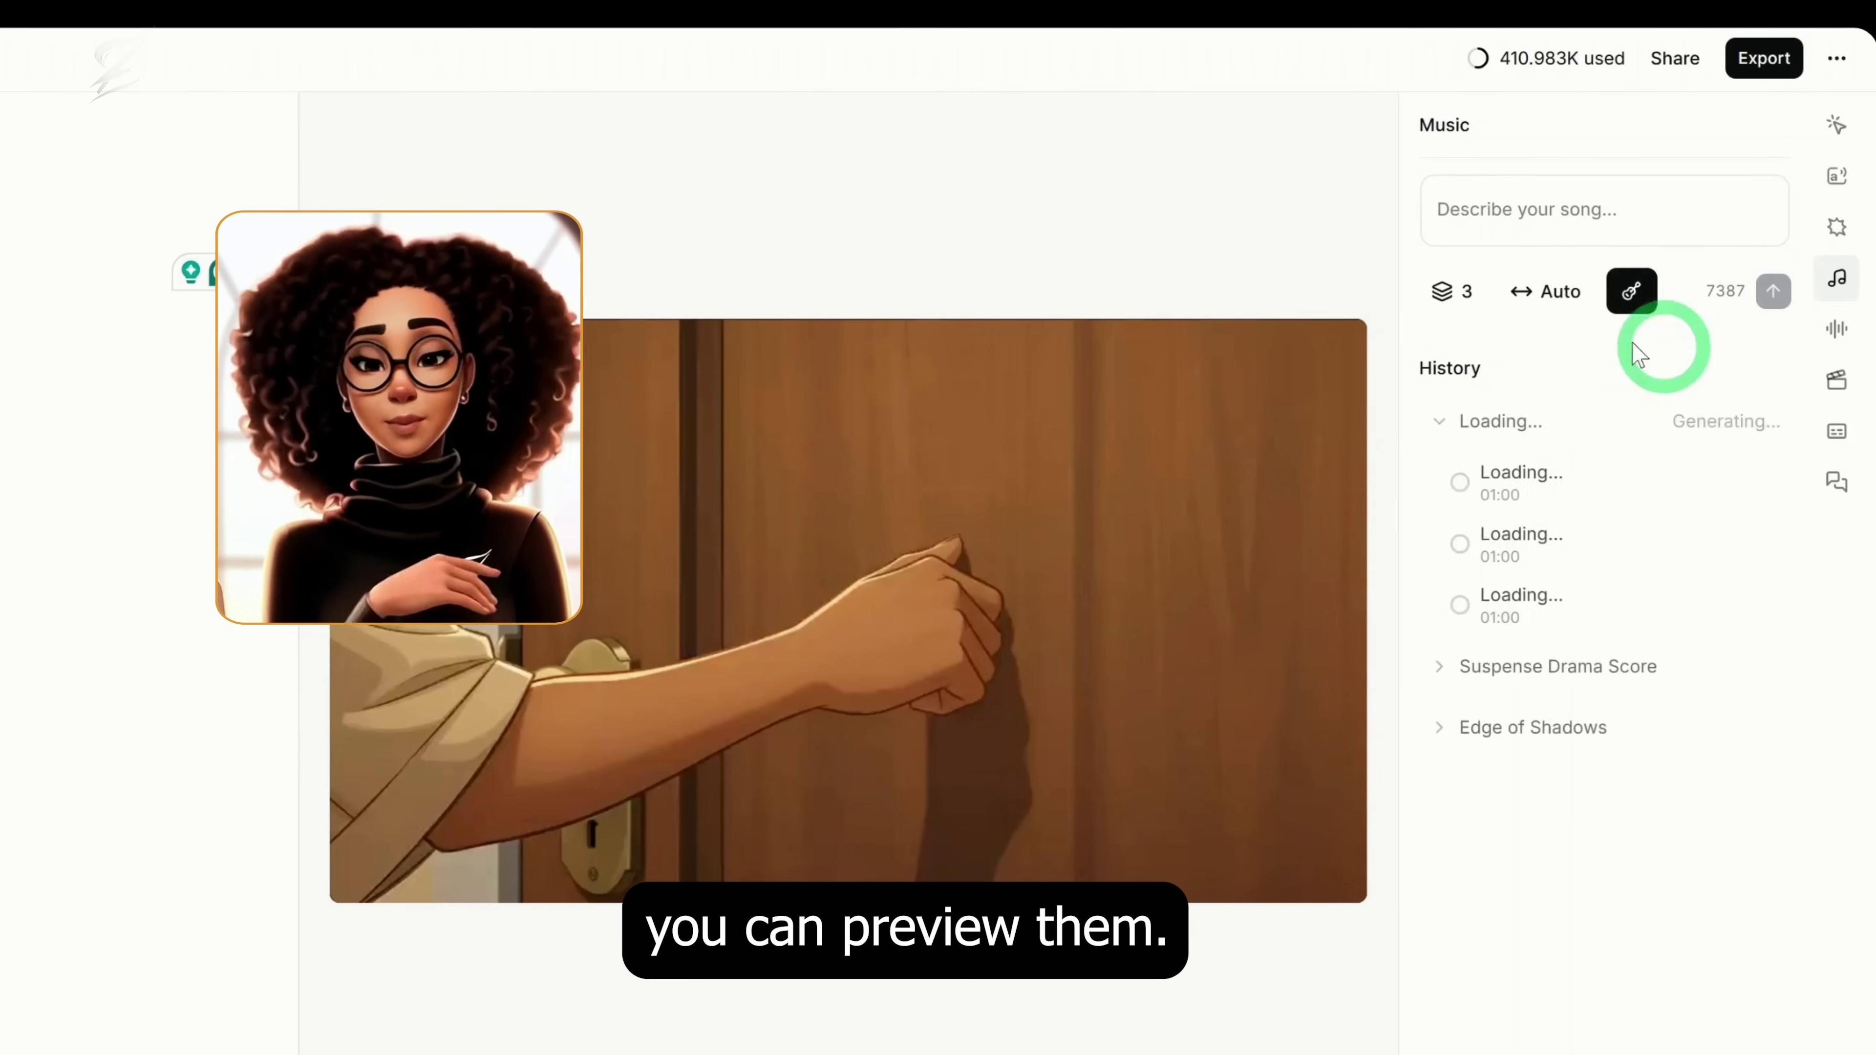
Preview the Edge of Shadows track from the music history, add it to the timeline and lower its volume to 23%.
click(1472, 962)
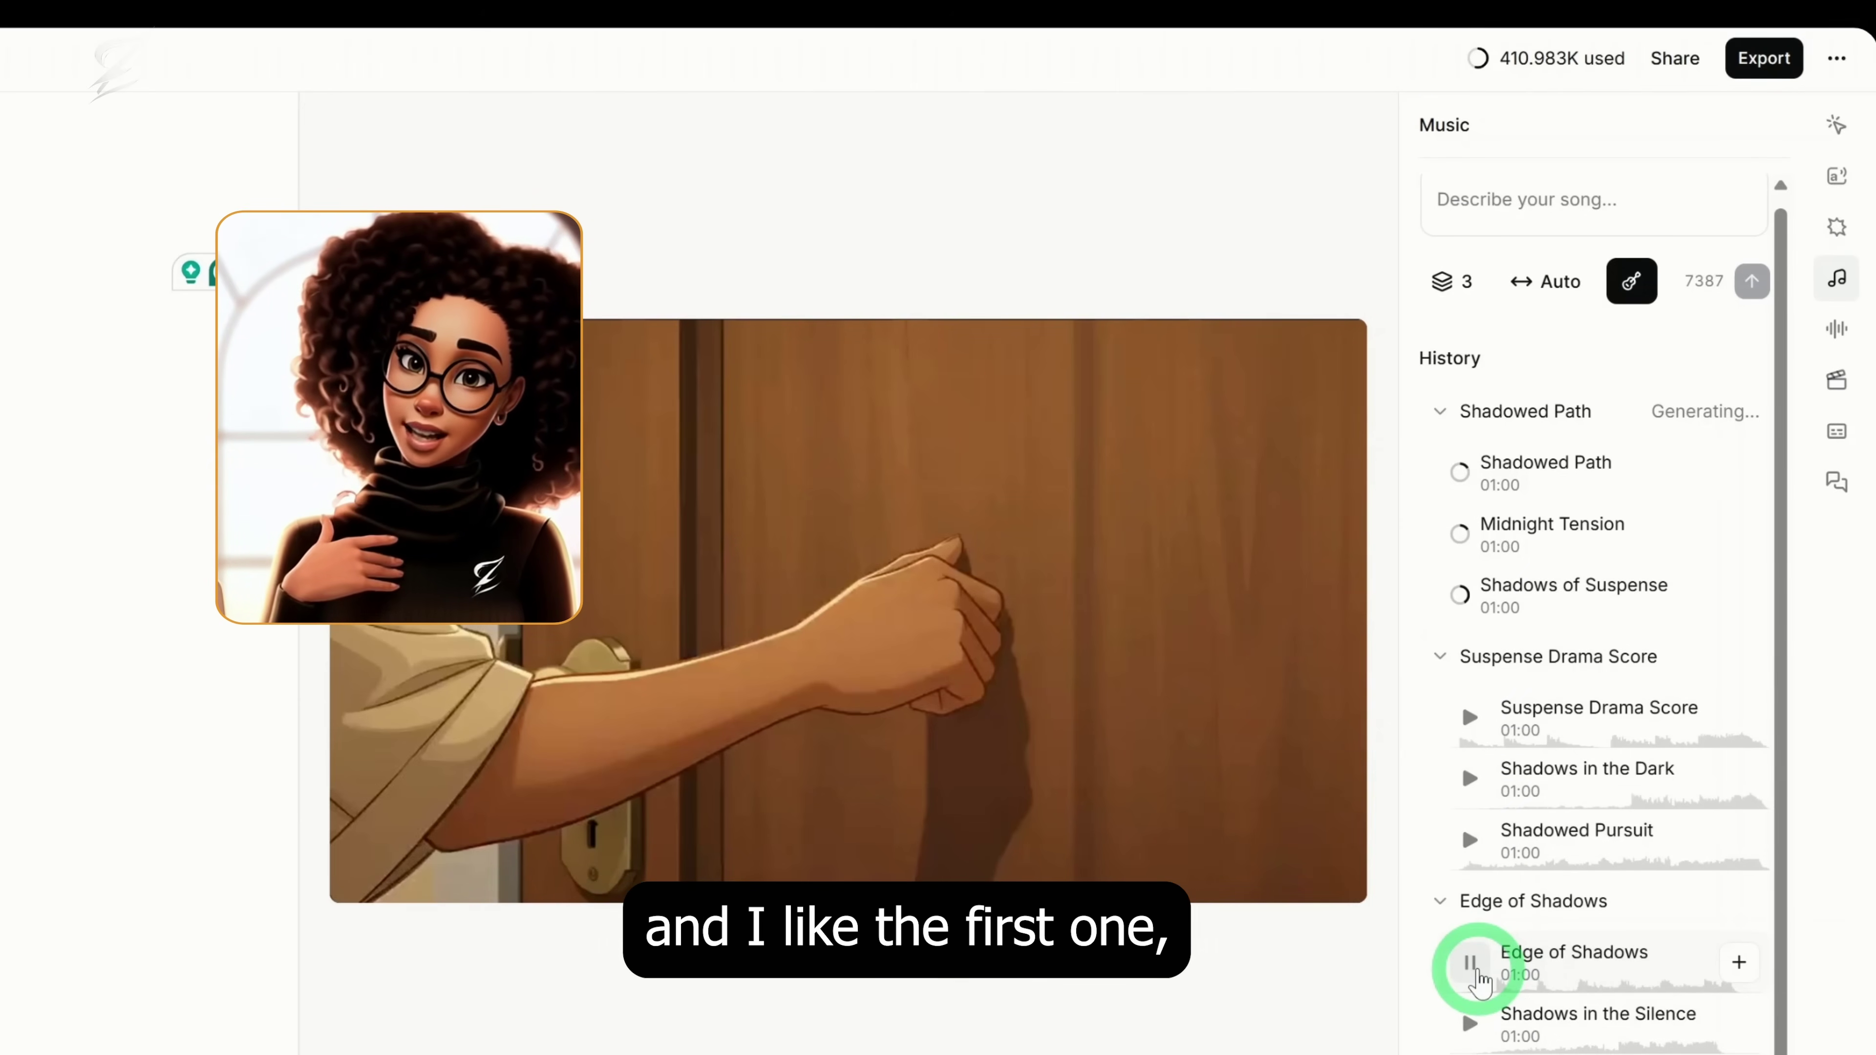
click(1739, 962)
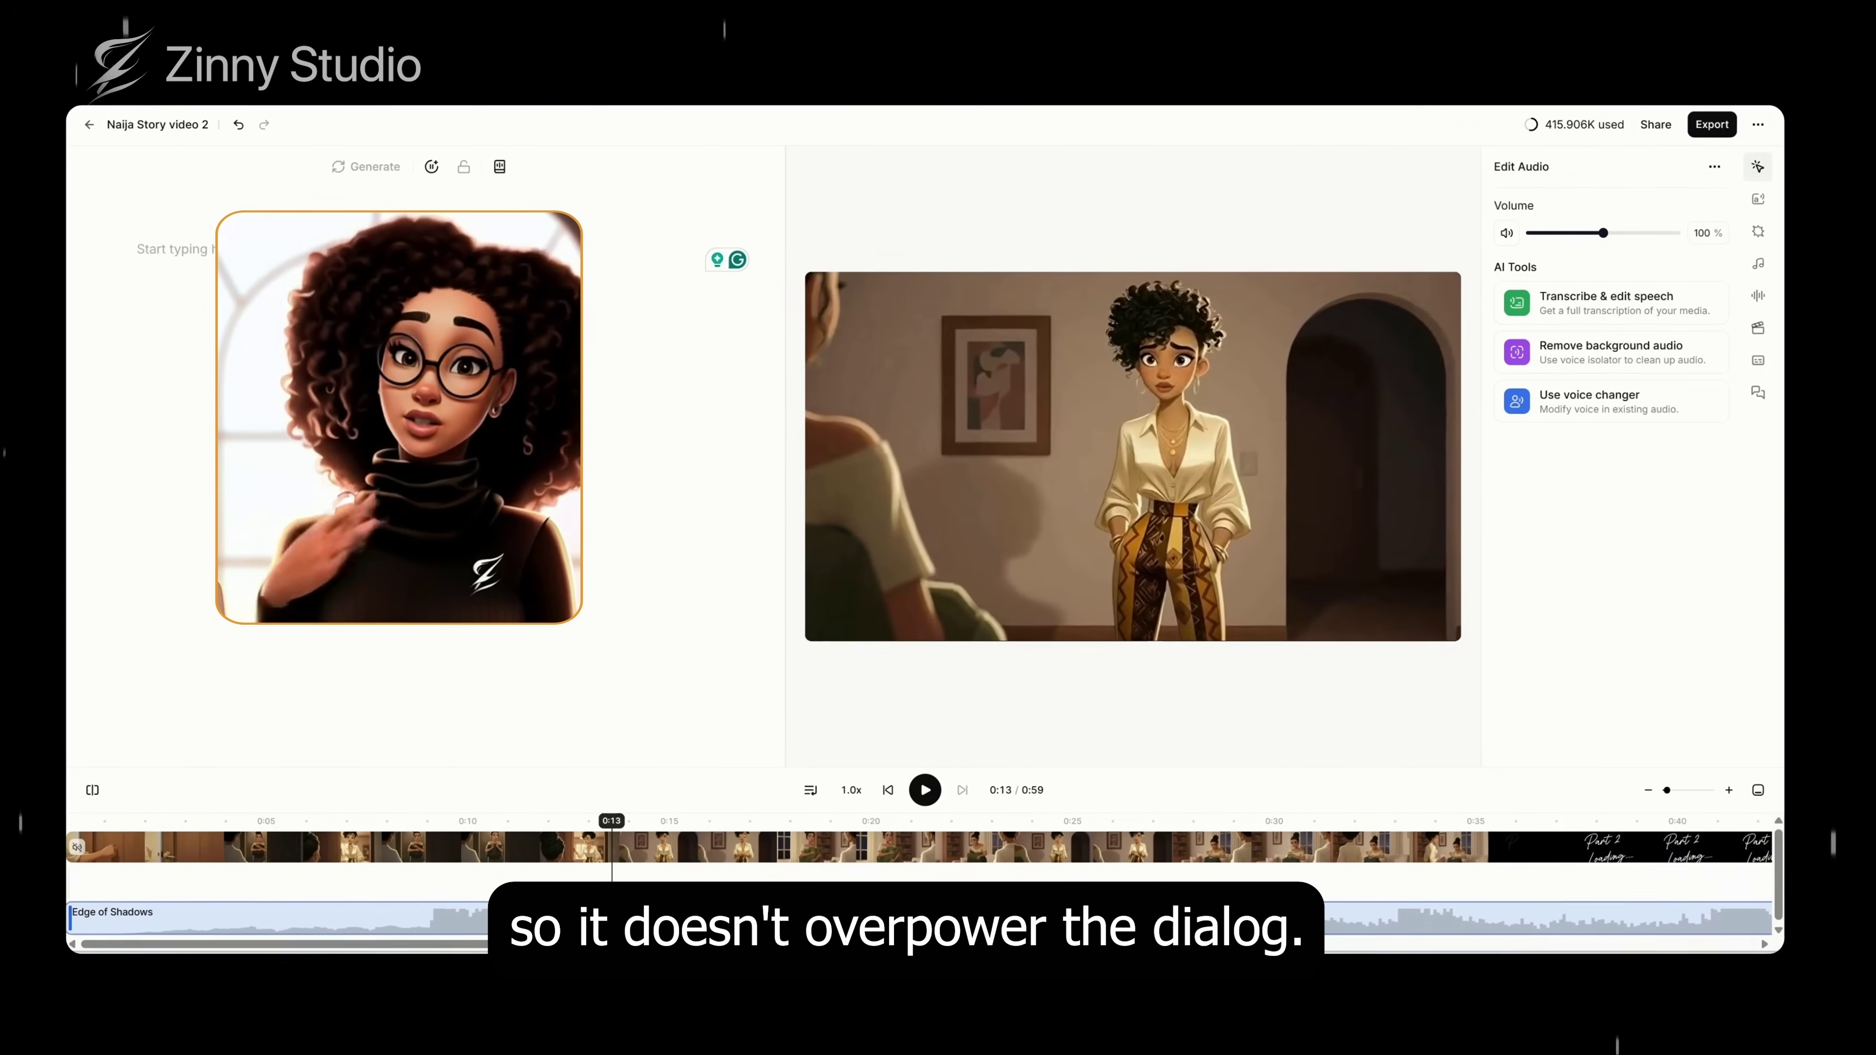
click(1547, 233)
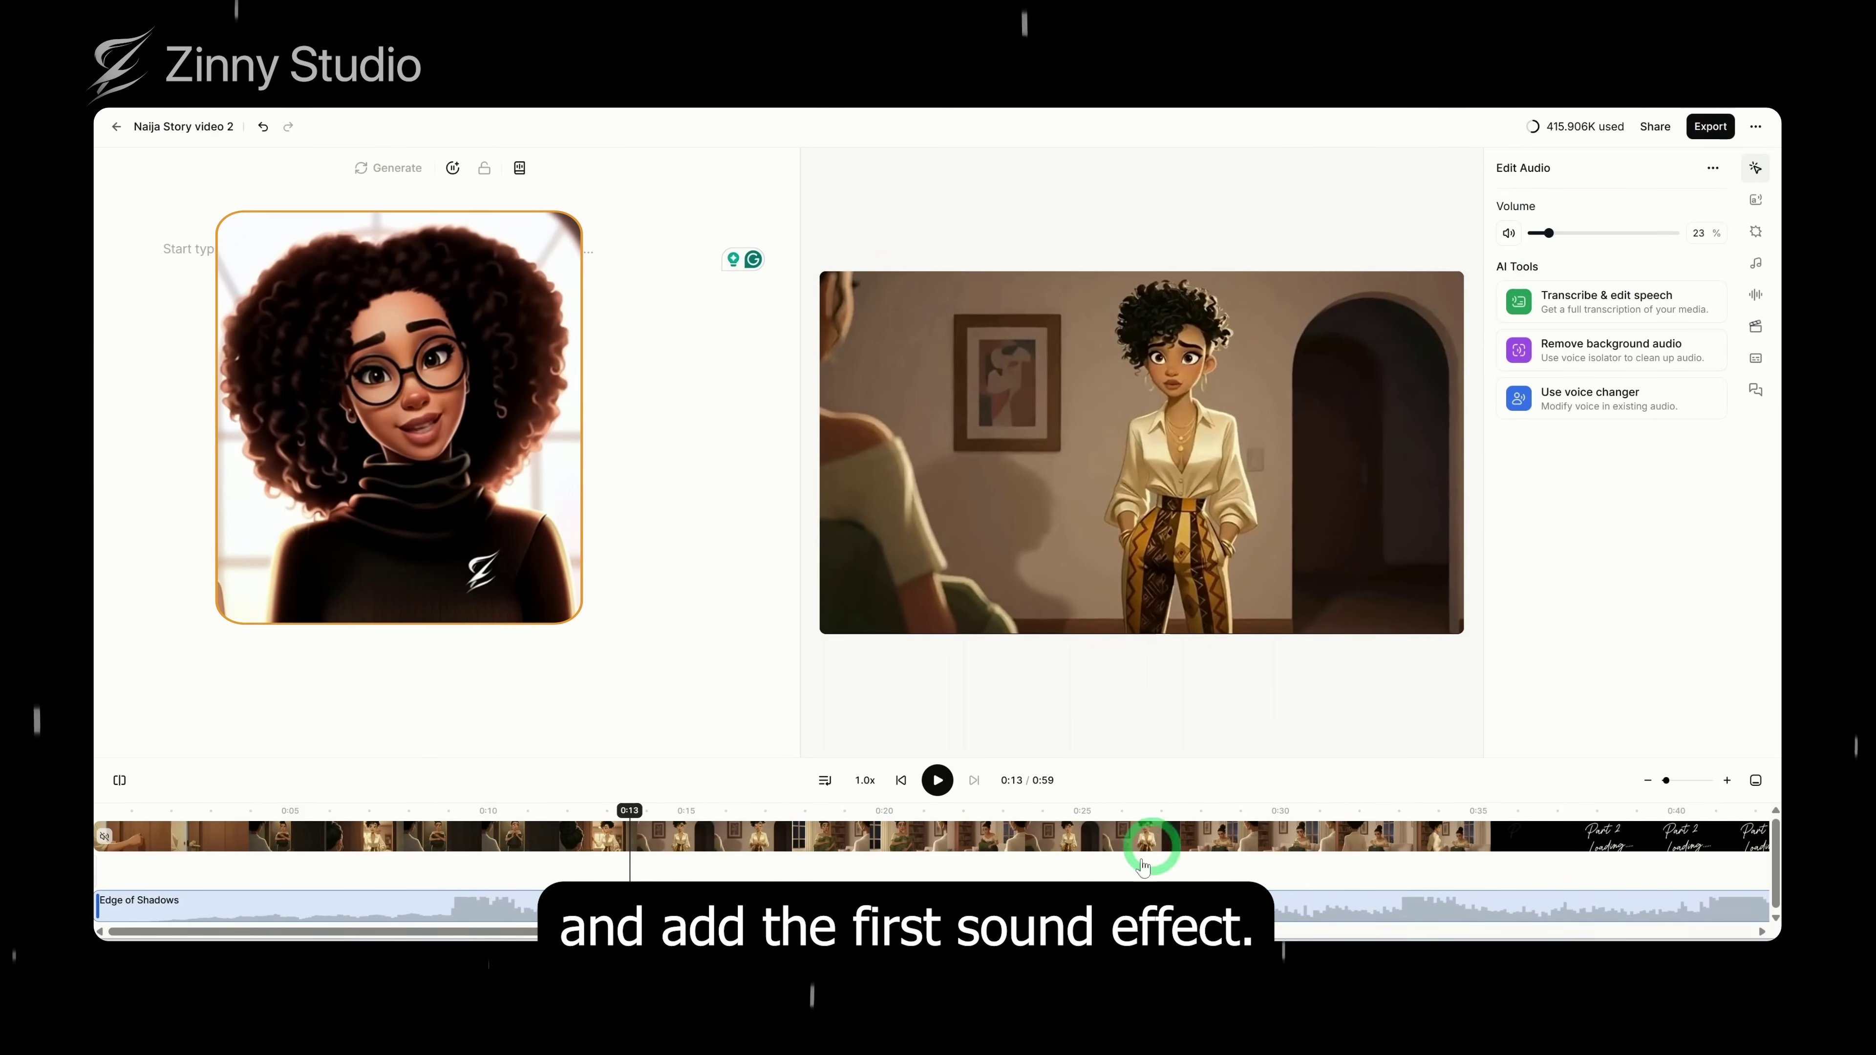
Generate a "Knock-knock (firm, urgent)" sound effect for the opening knocking shot, with looping off and automatic duration.
click(876, 846)
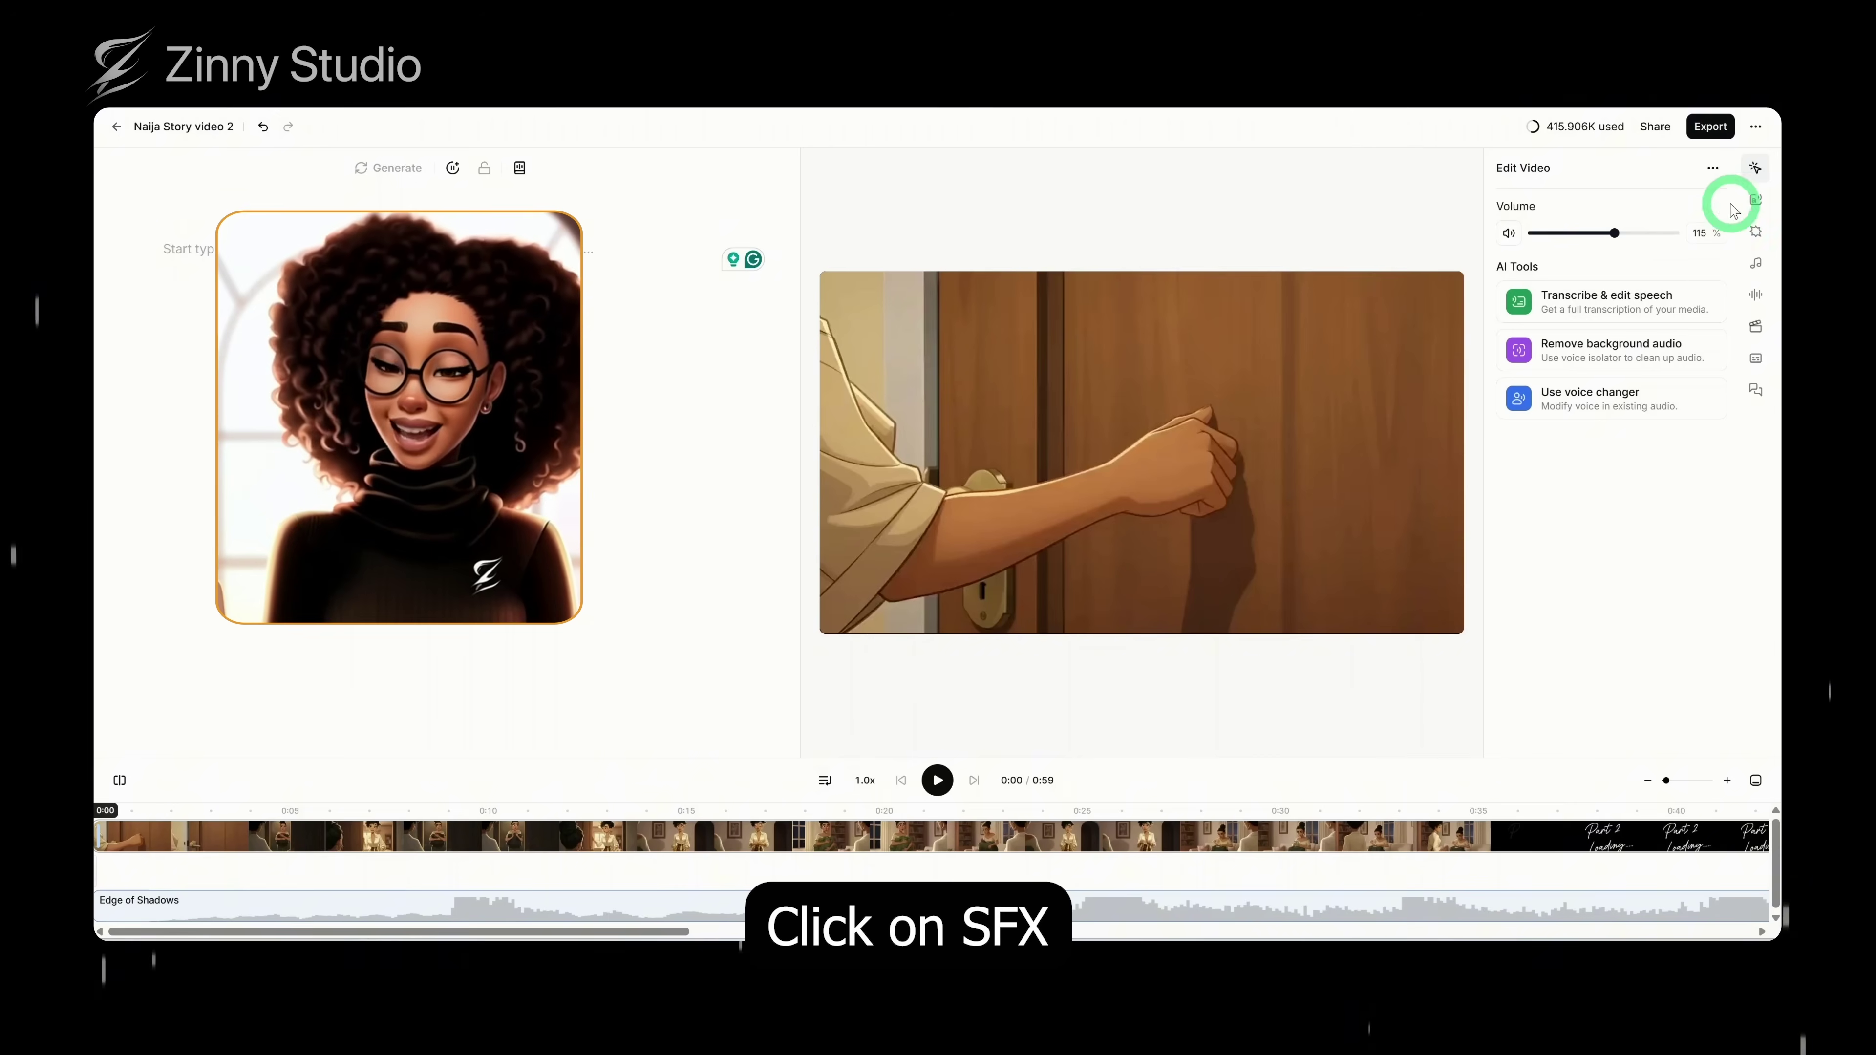
click(1756, 231)
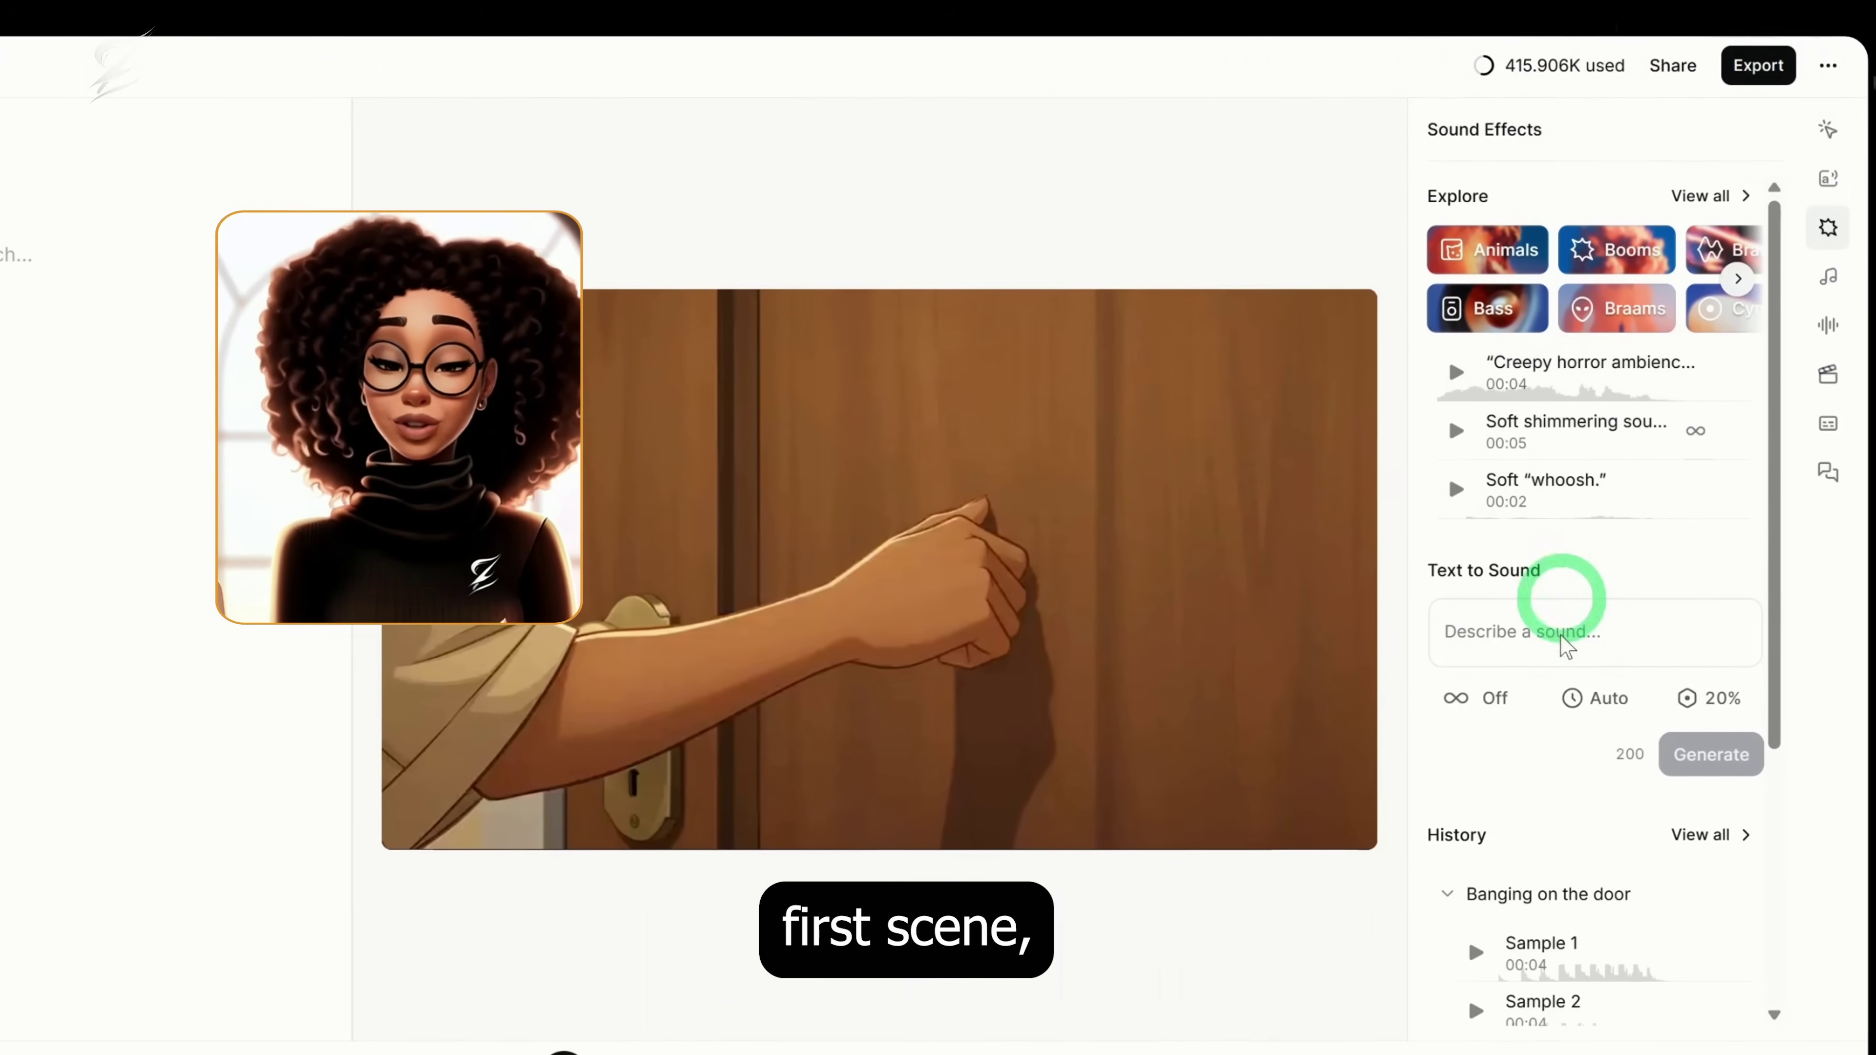
scroll(1562, 598, down, 5)
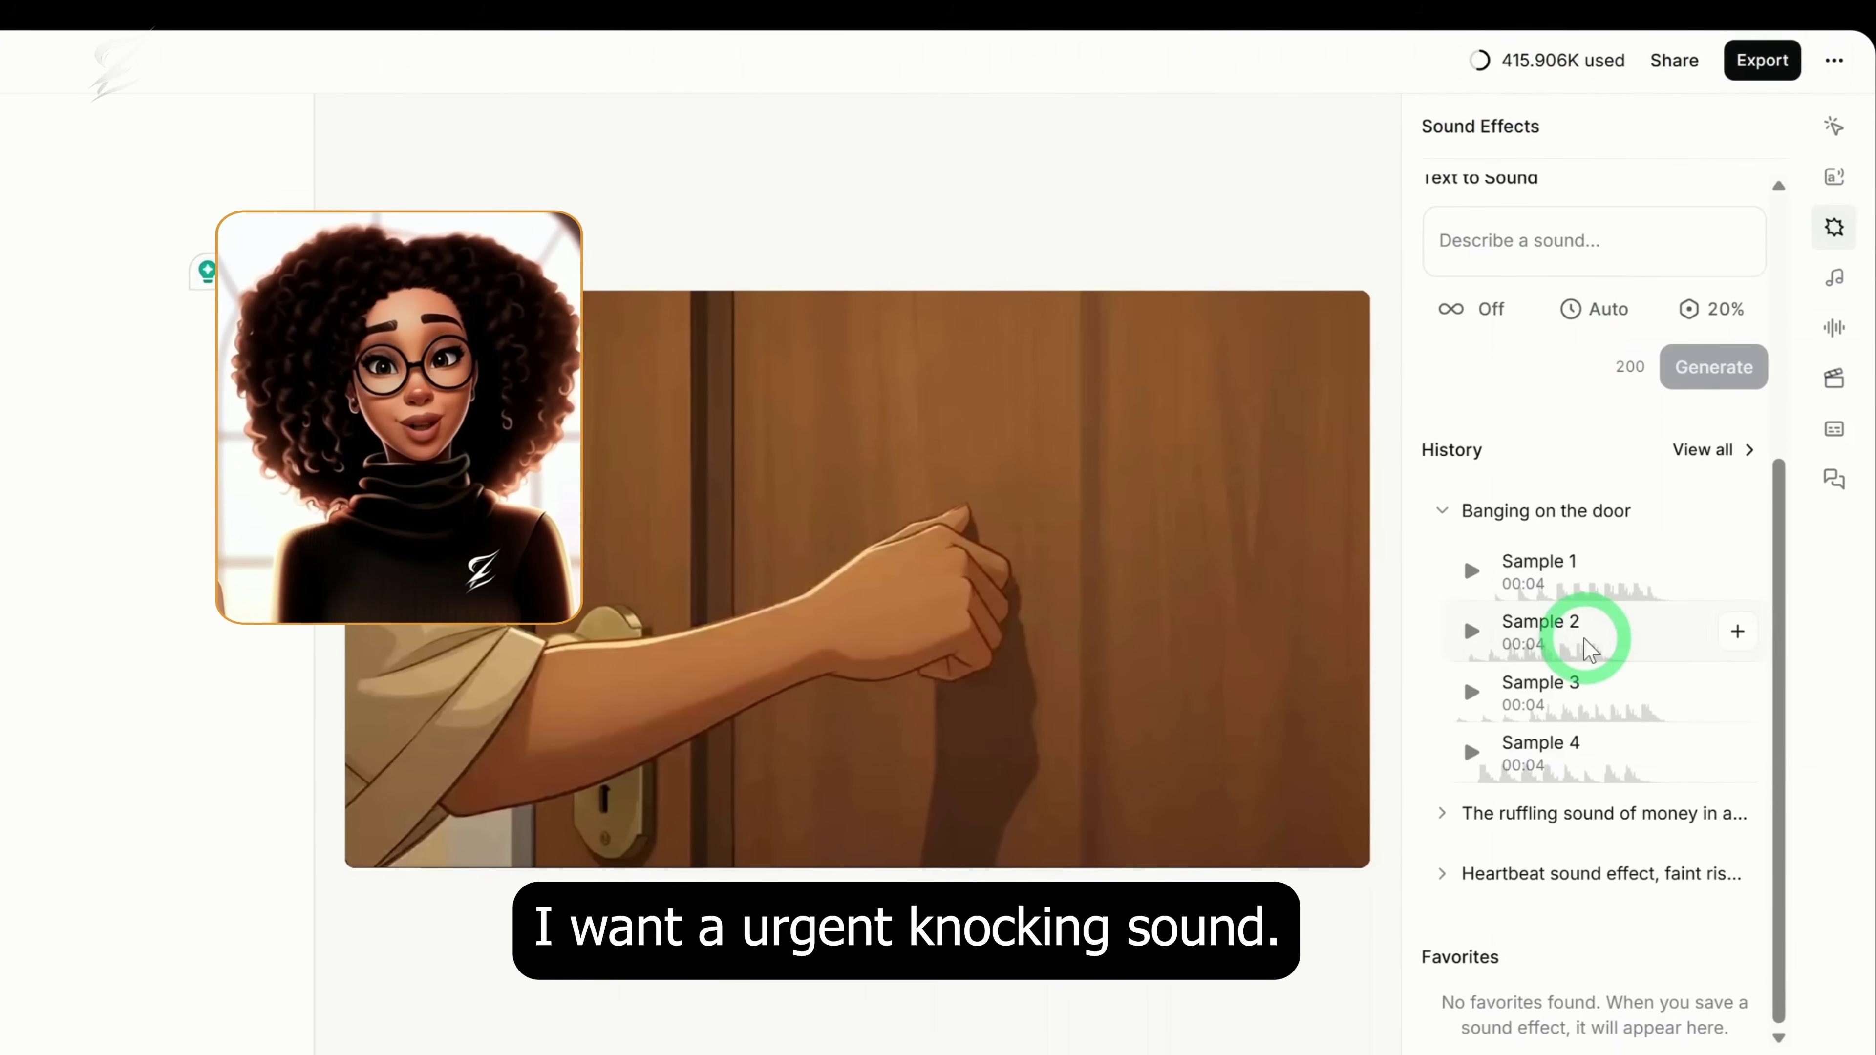
click(1441, 813)
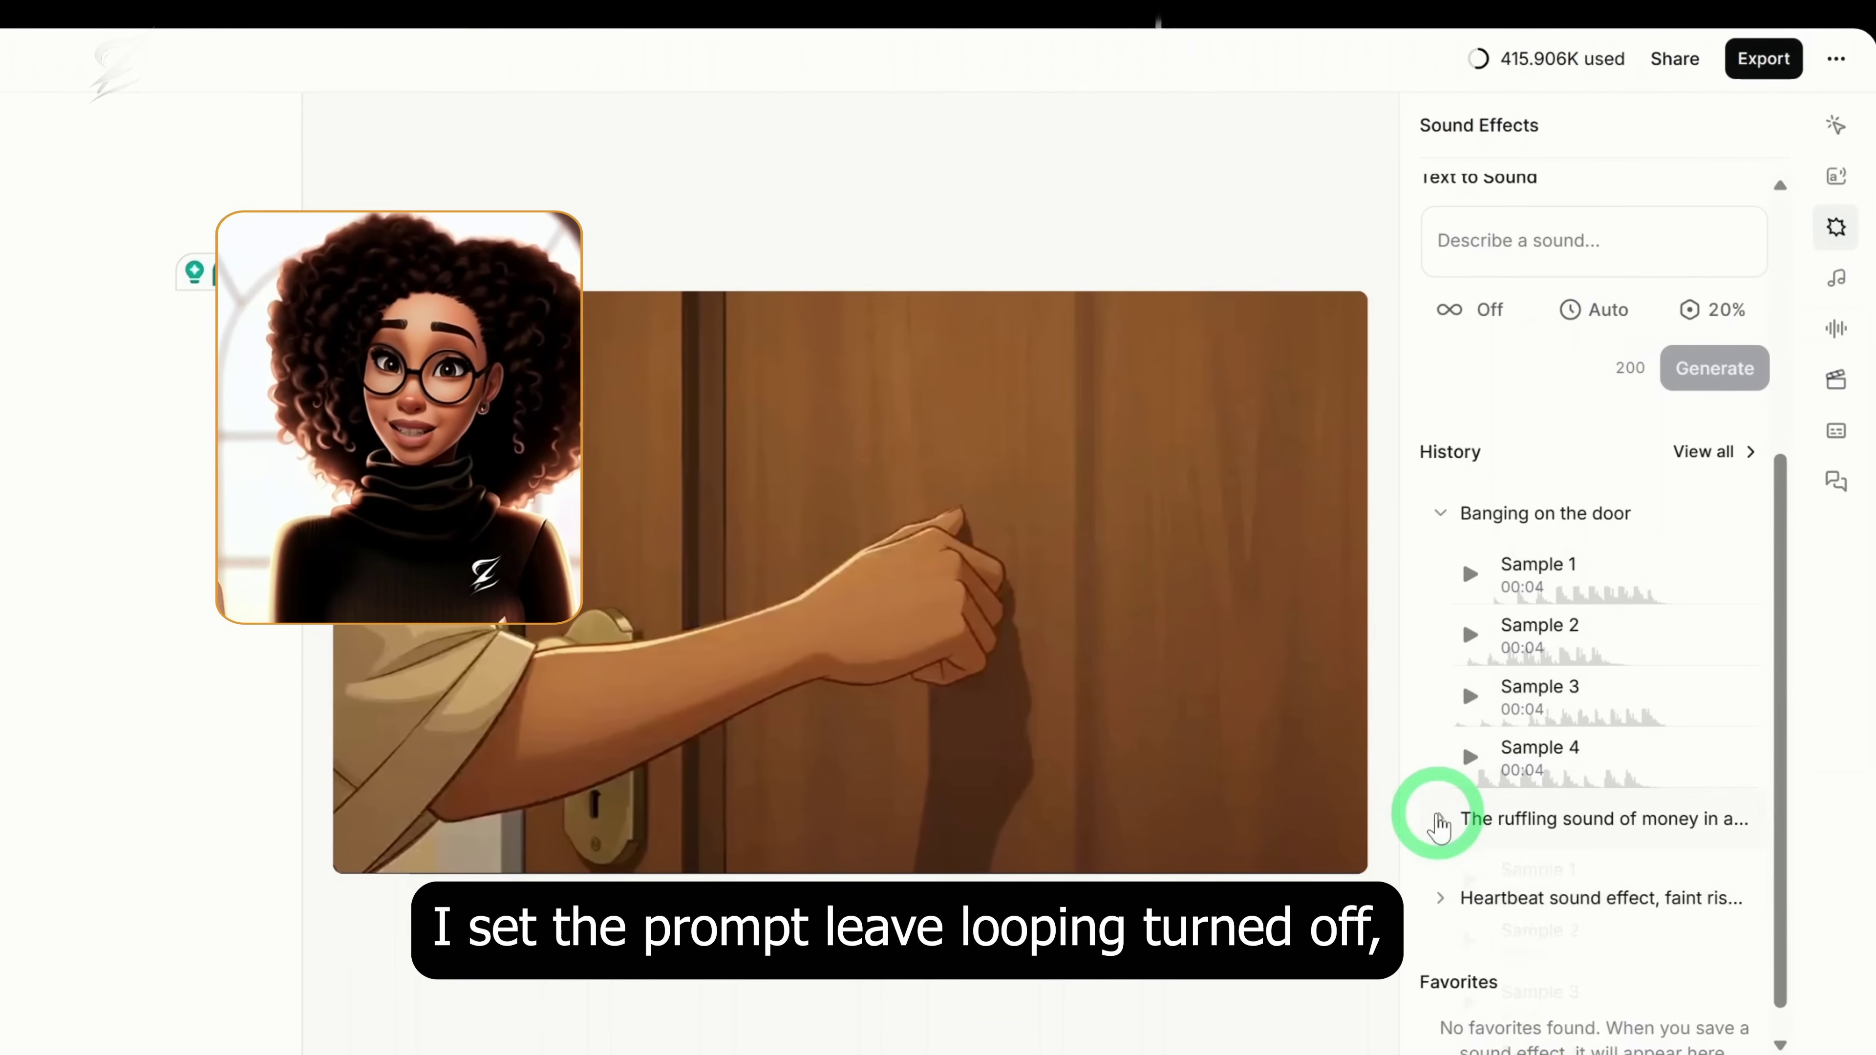
scroll(1484, 739, up, 5)
click(1526, 663)
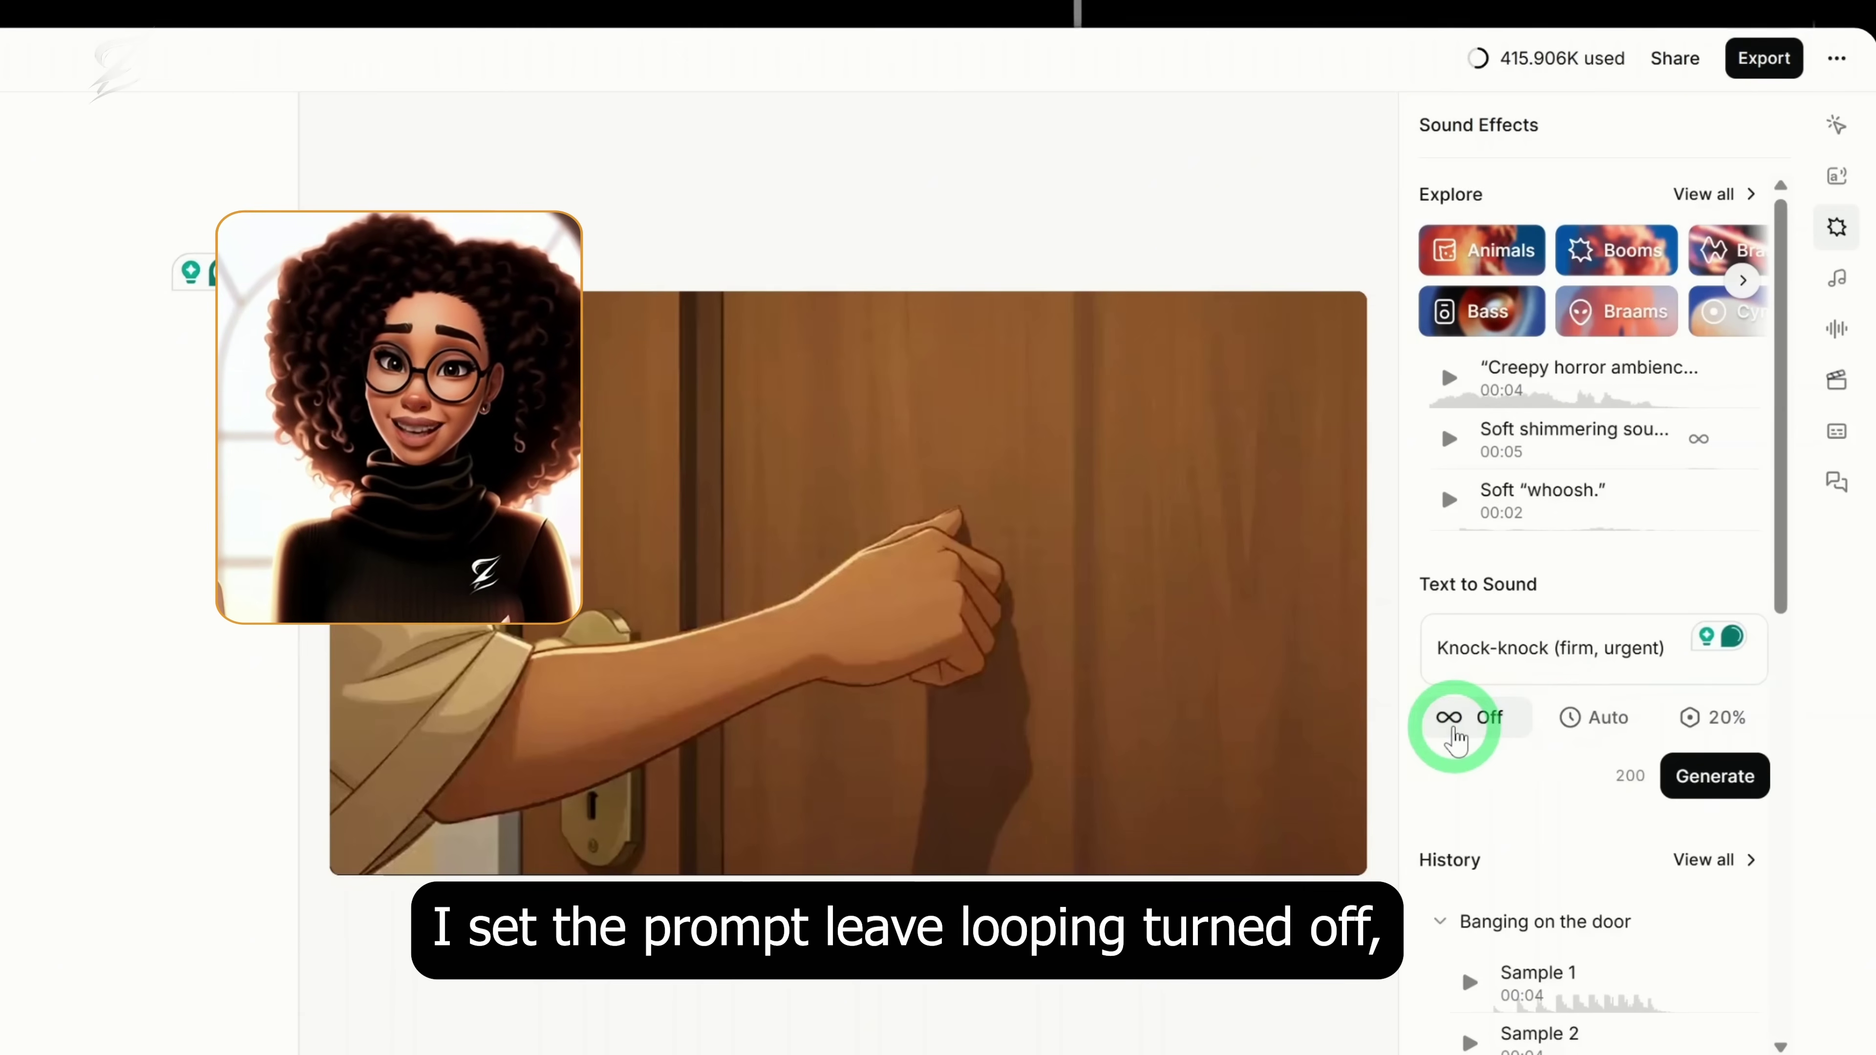
click(1610, 720)
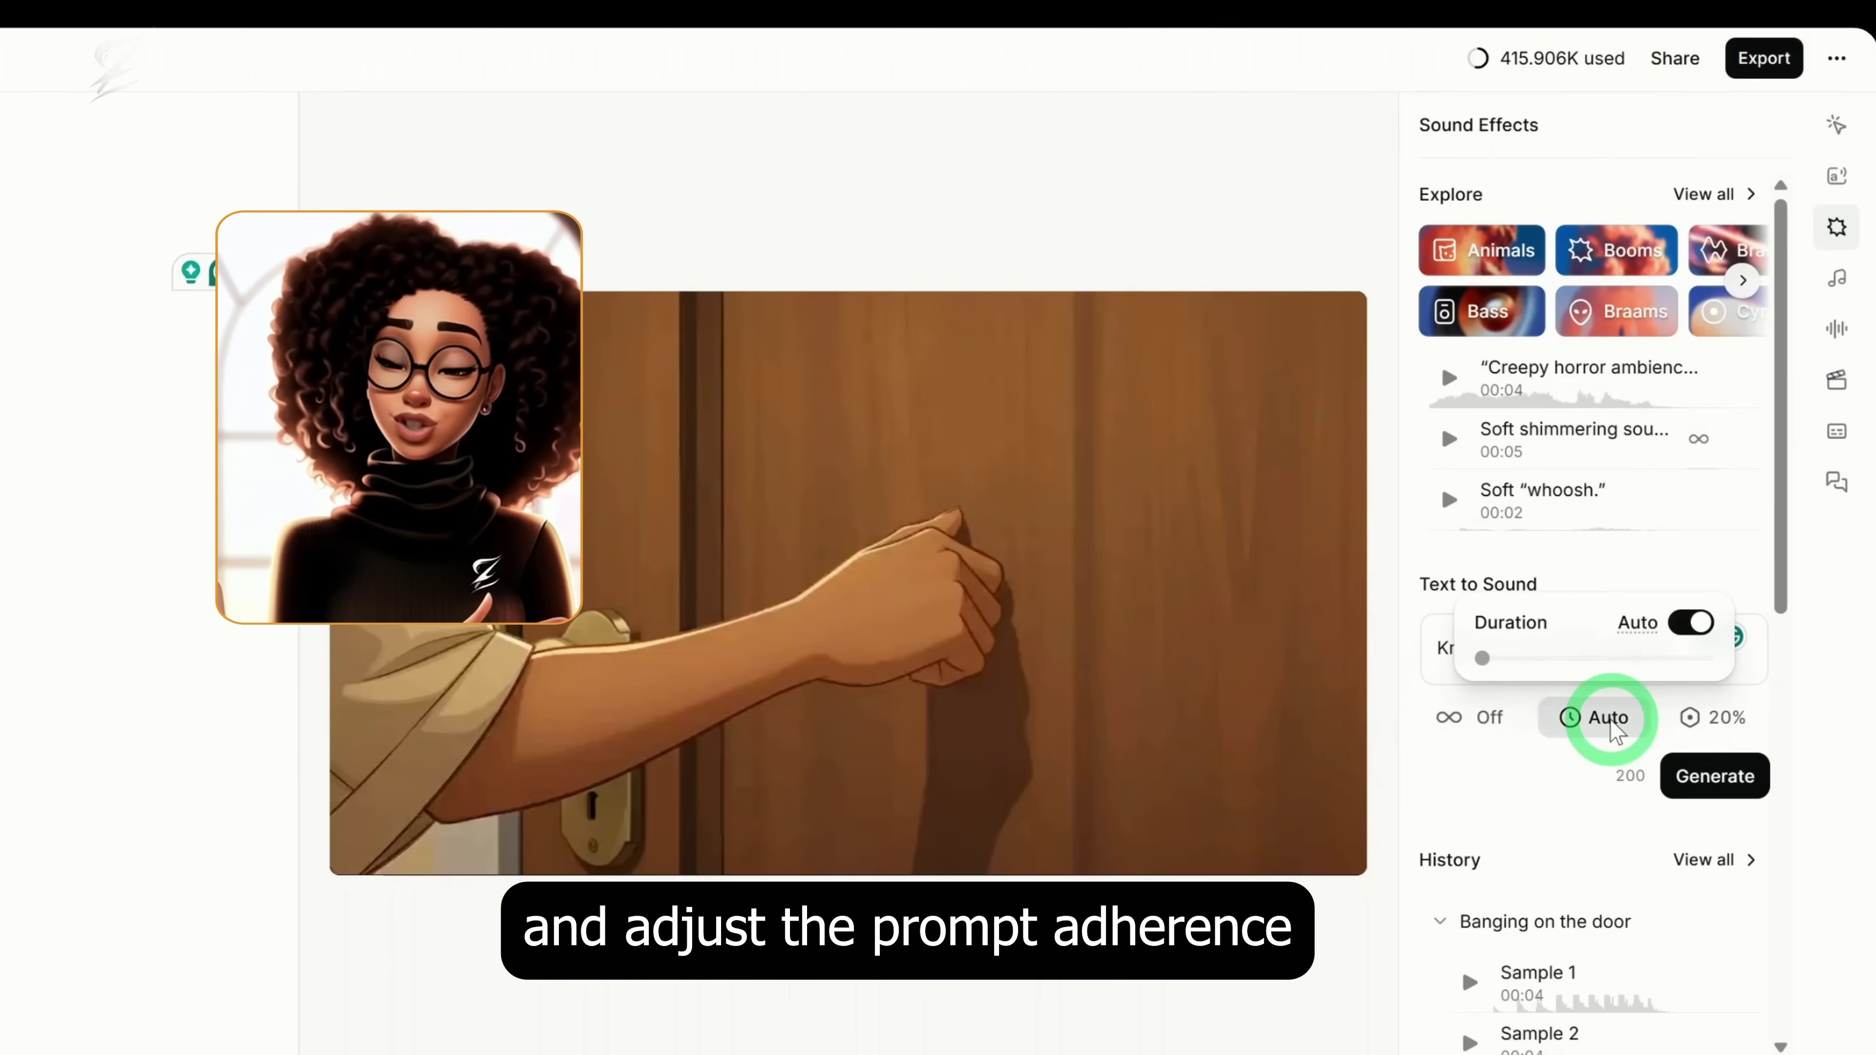
click(1694, 728)
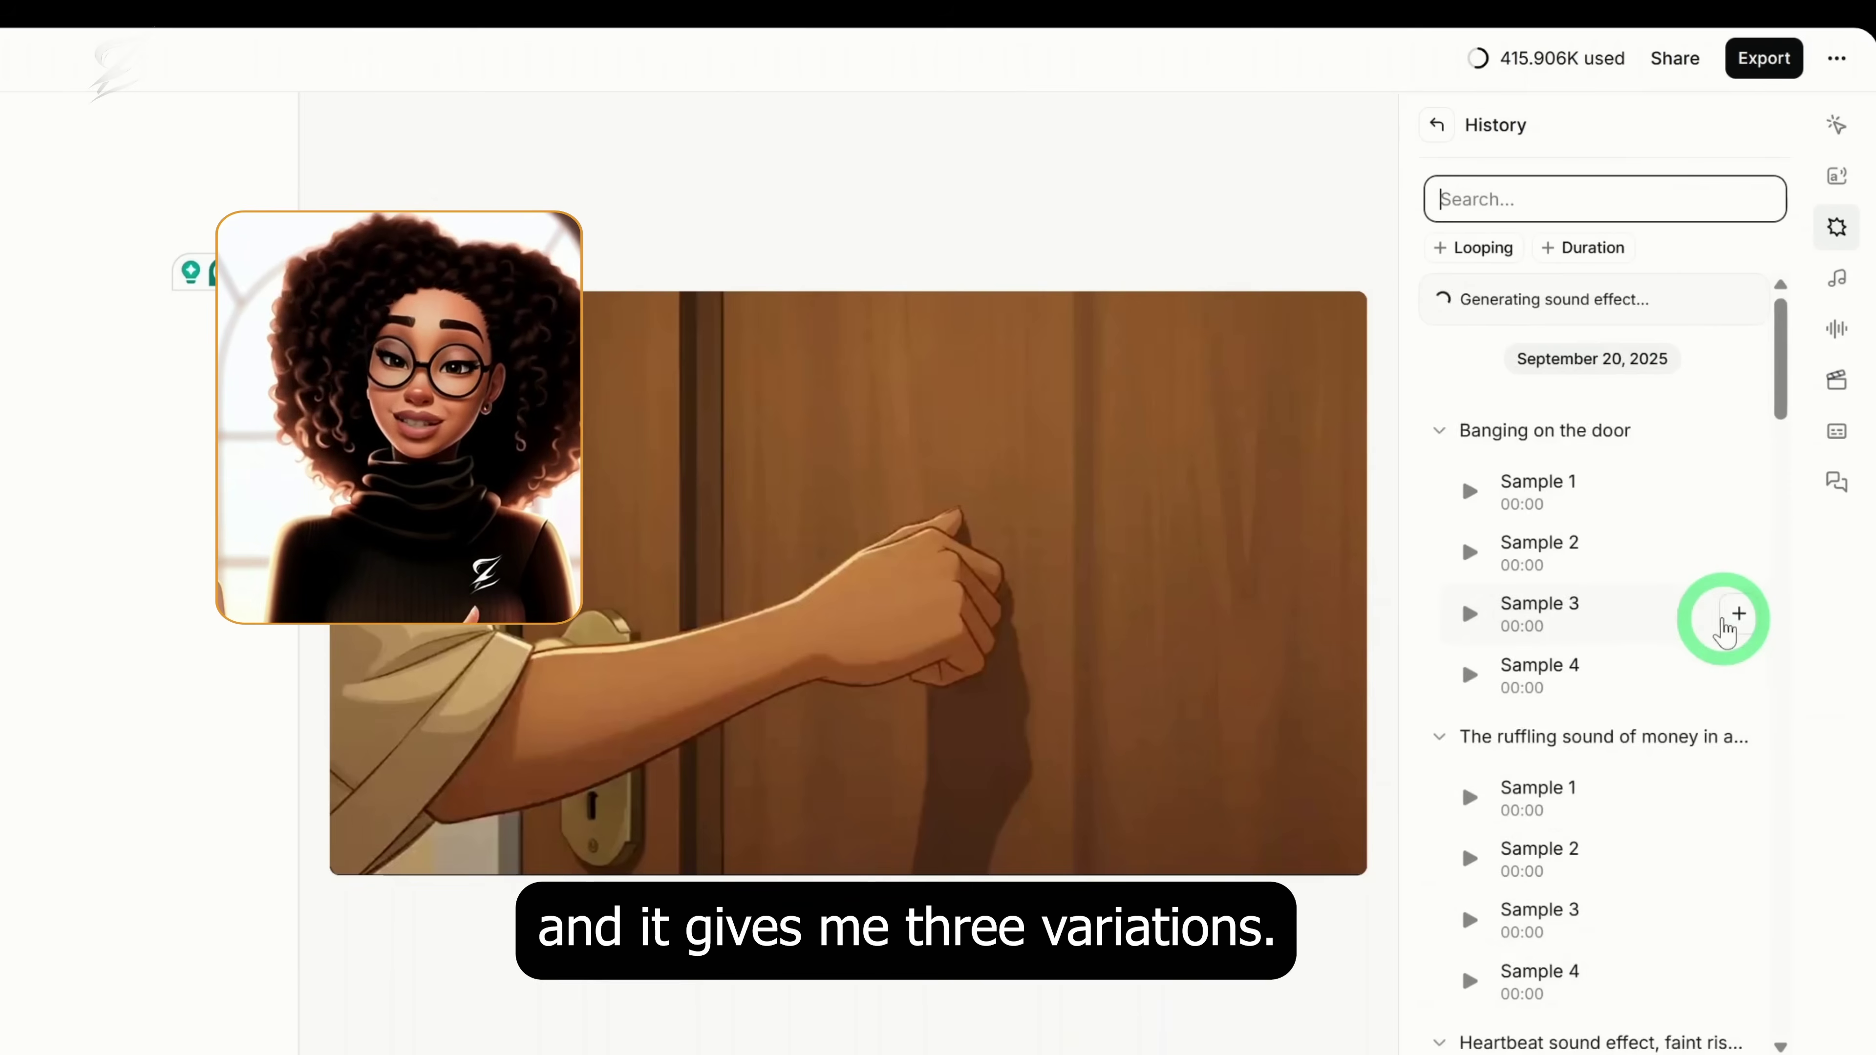
Add Sample 1 of "Knock on the door" from the sound effect history at the start of the video and shorten the clip.
scroll(1718, 616, down, 10)
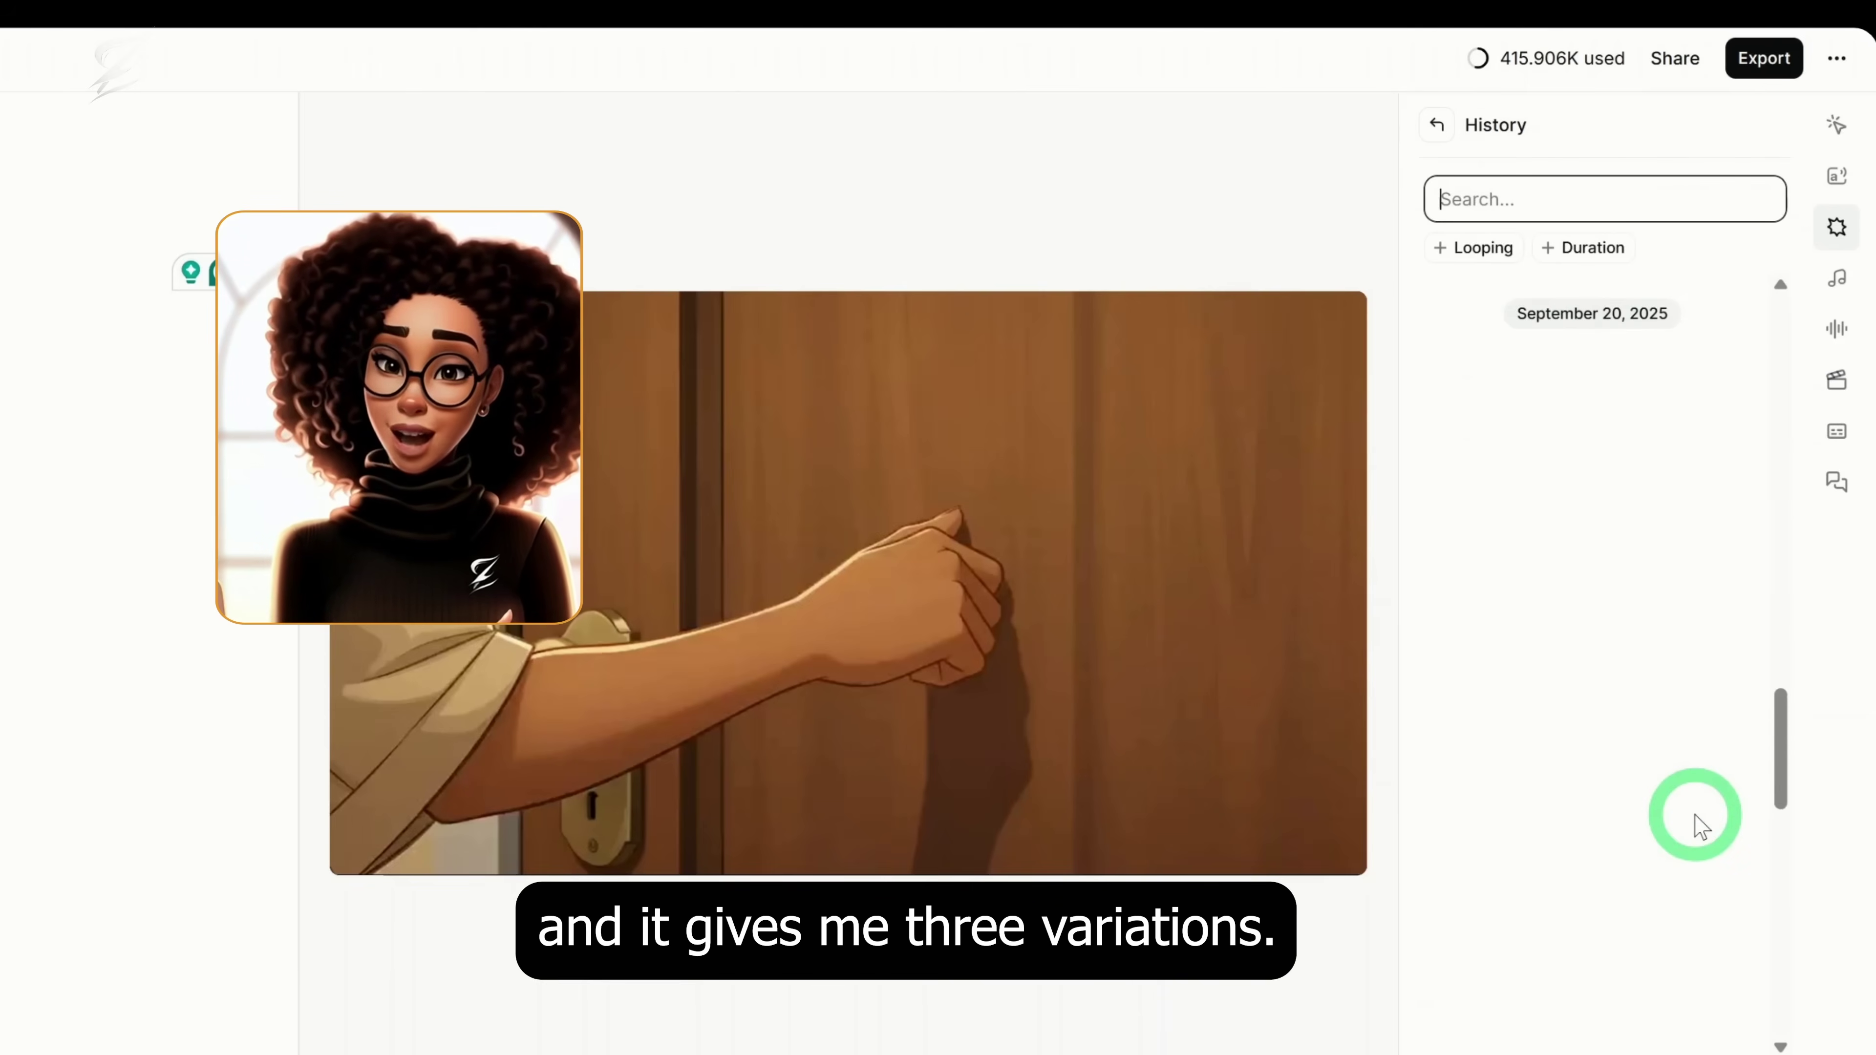
scroll(1697, 826, up, 10)
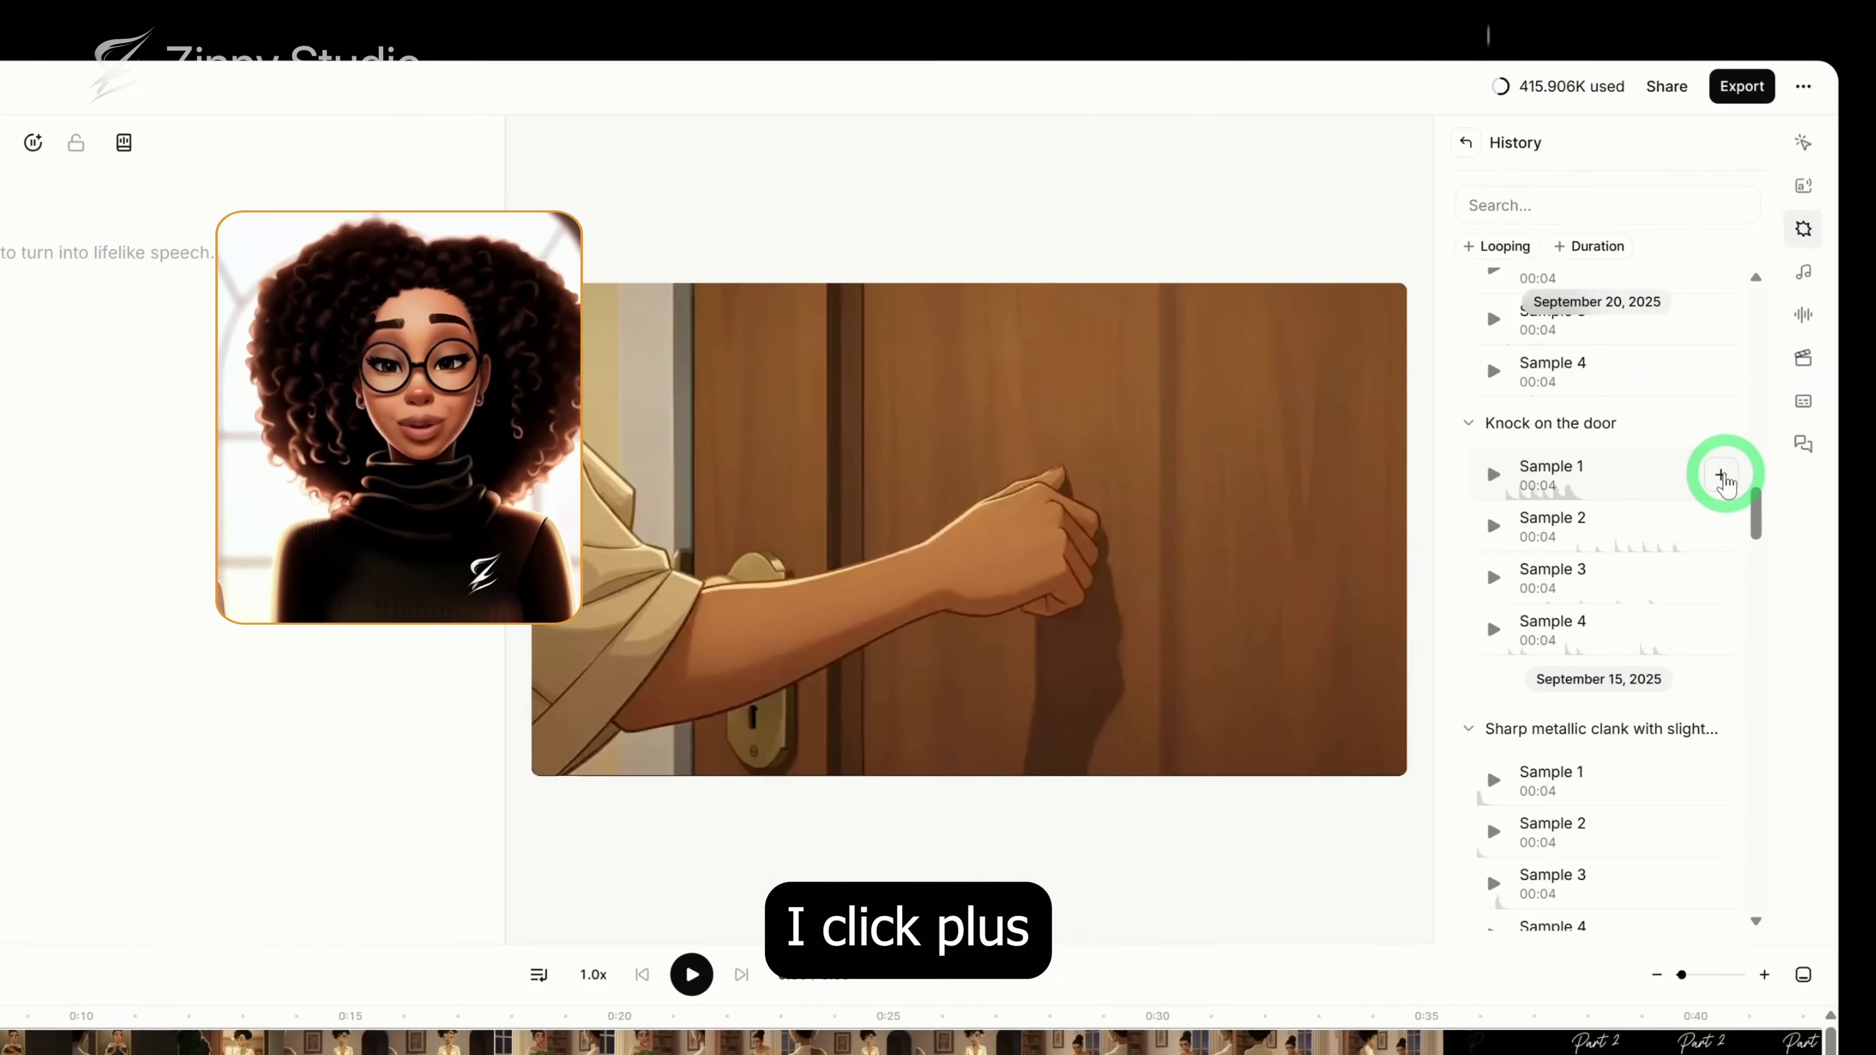
click(1722, 477)
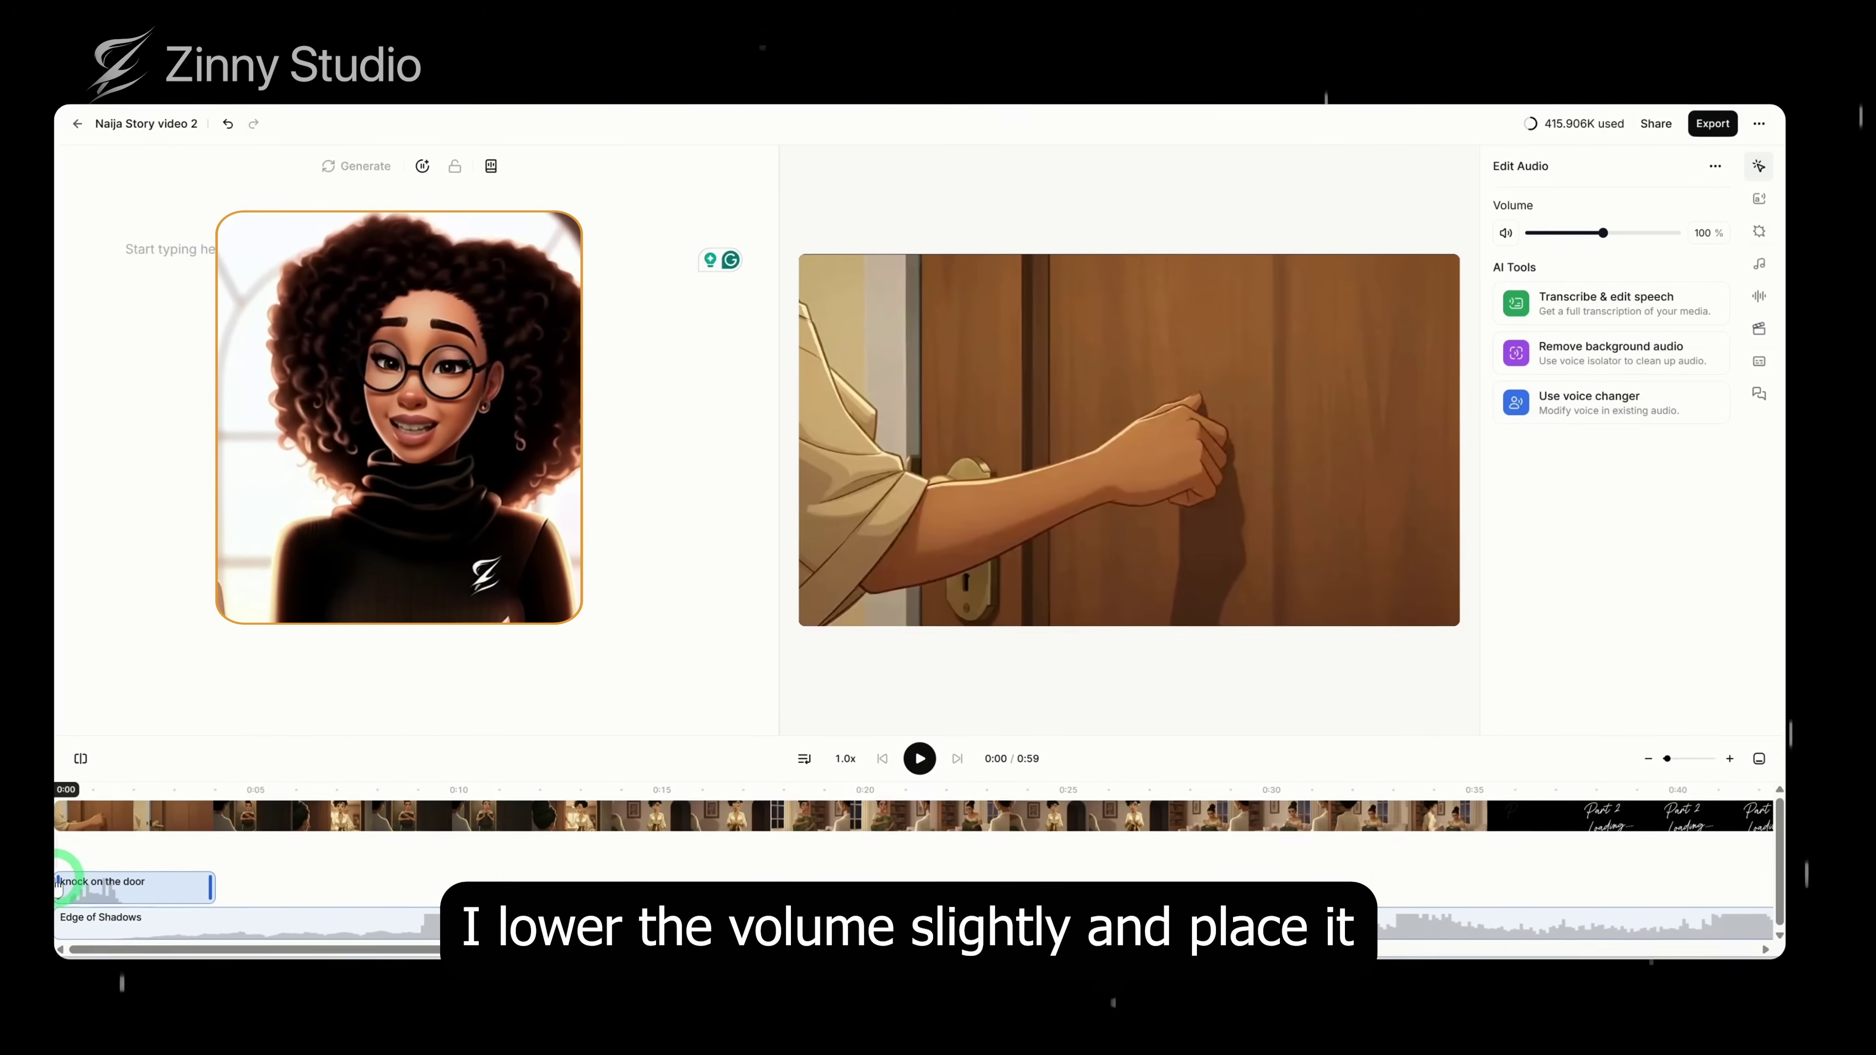
drag(229, 878, 129, 870)
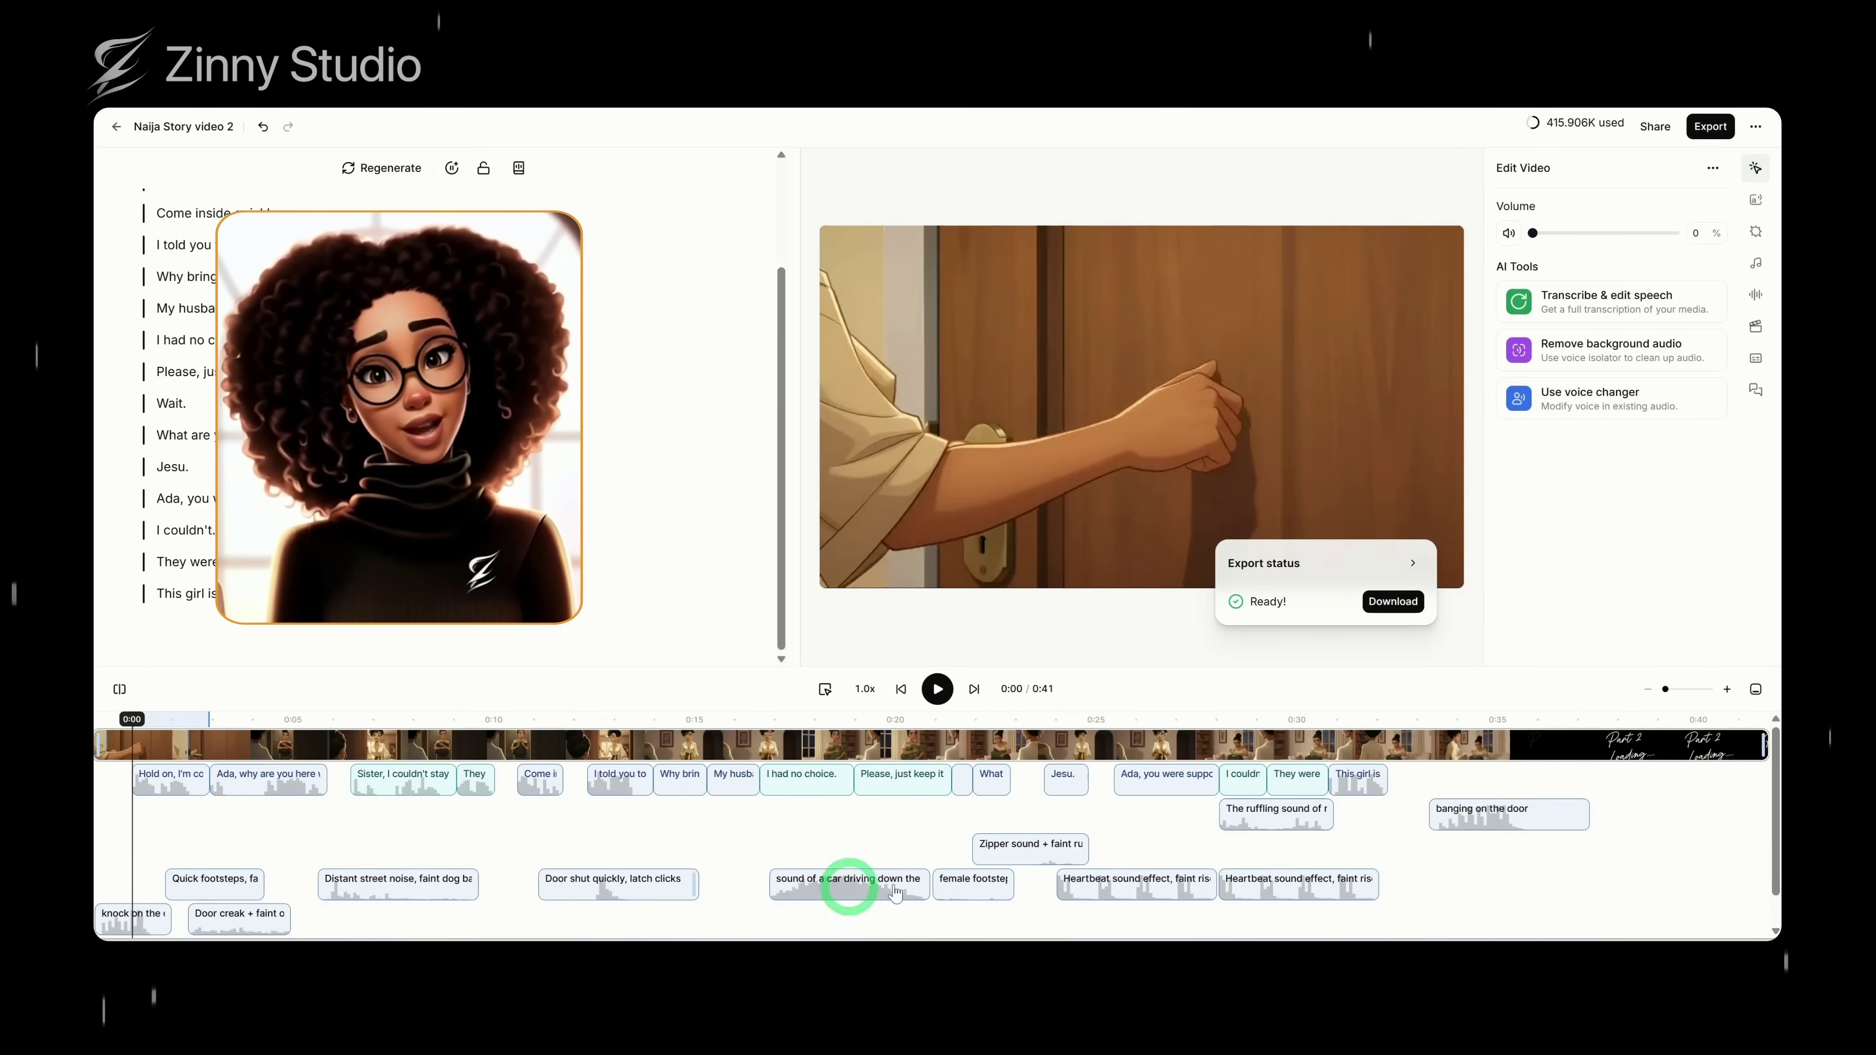
Try to transcribe the video clip's speech, and apply the Handwritten caption style to the story video.
scroll(502, 917, down, 1)
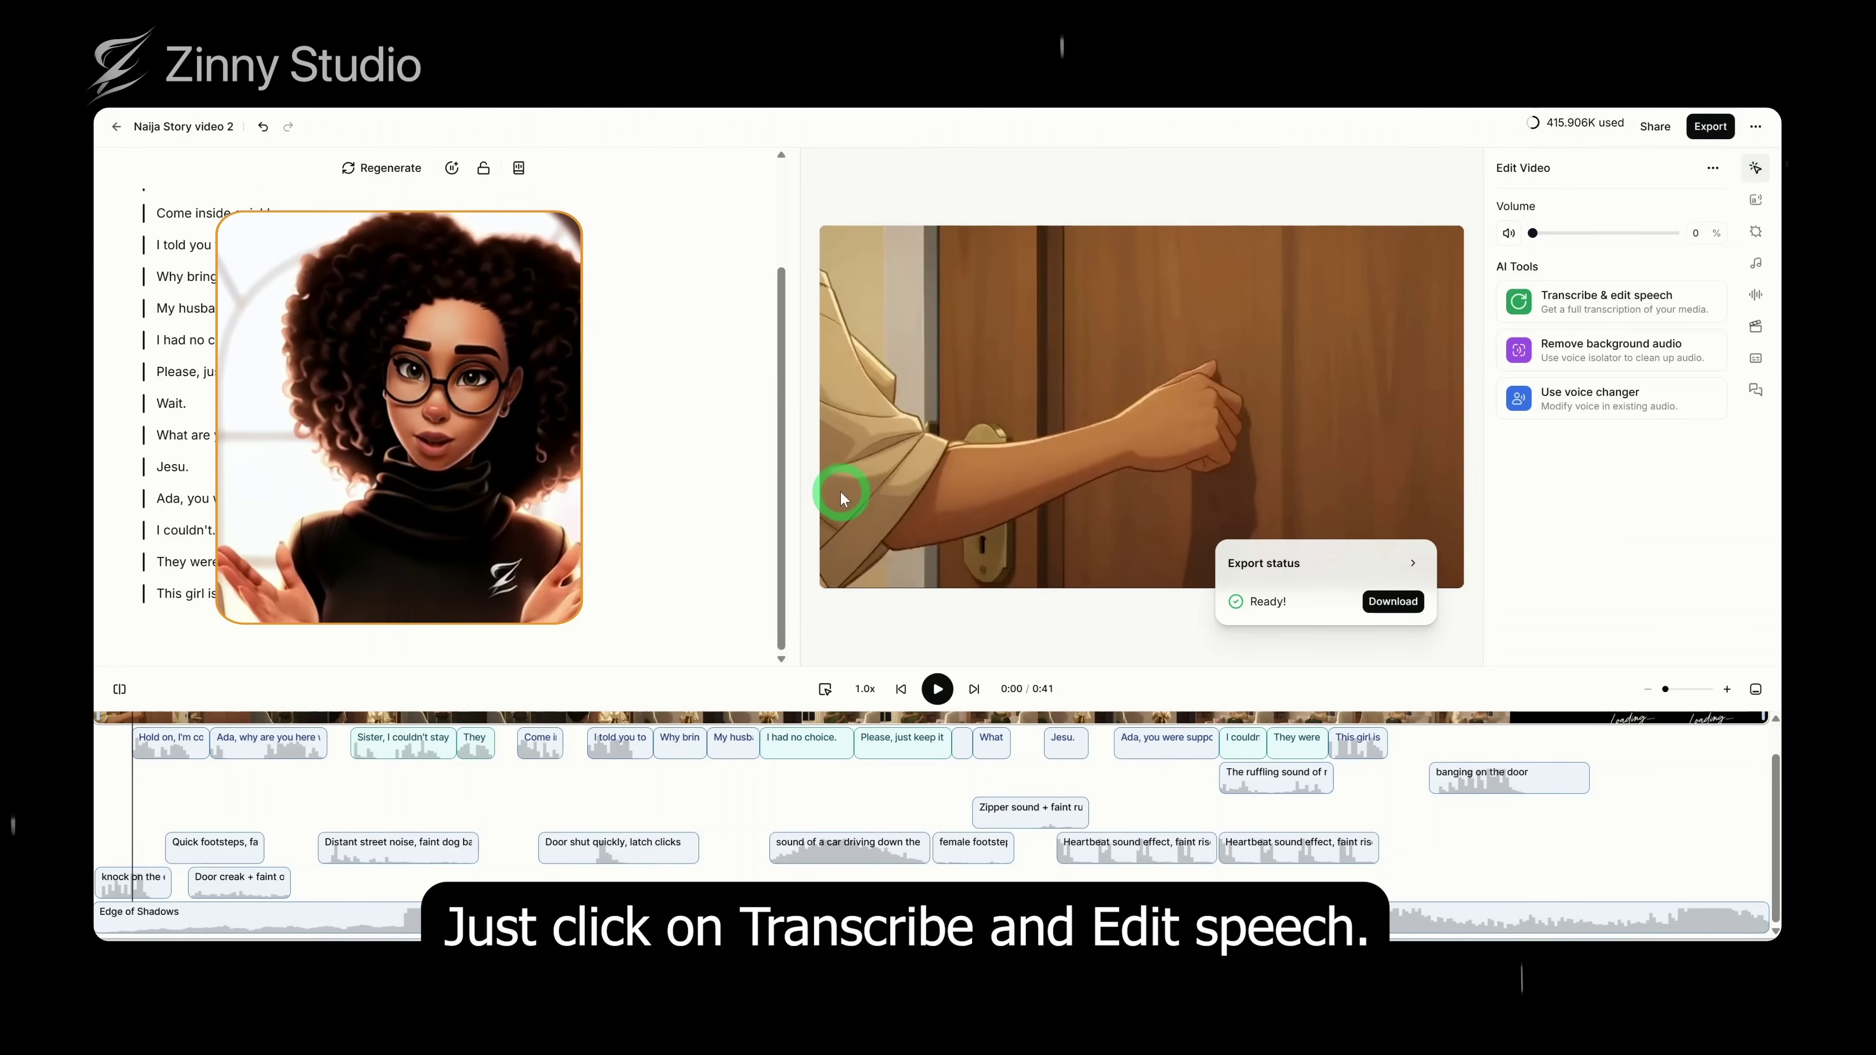
click(1586, 311)
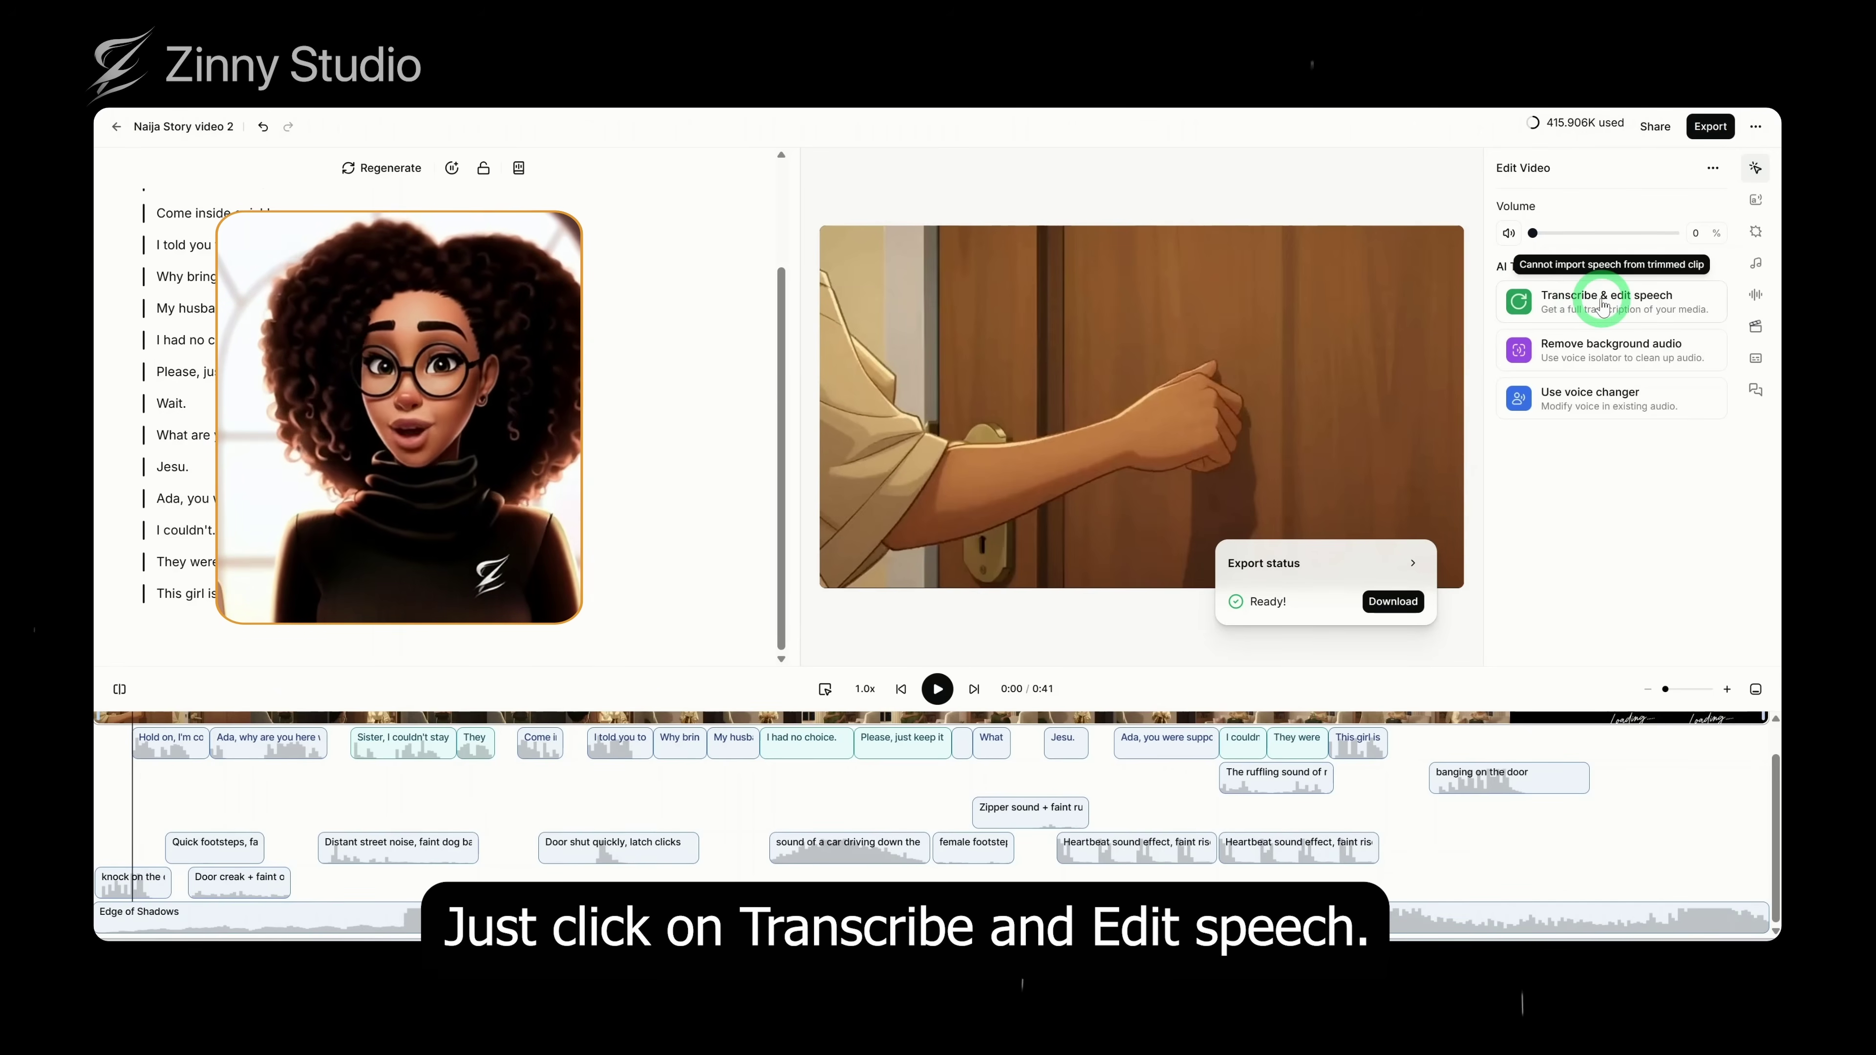
click(1755, 362)
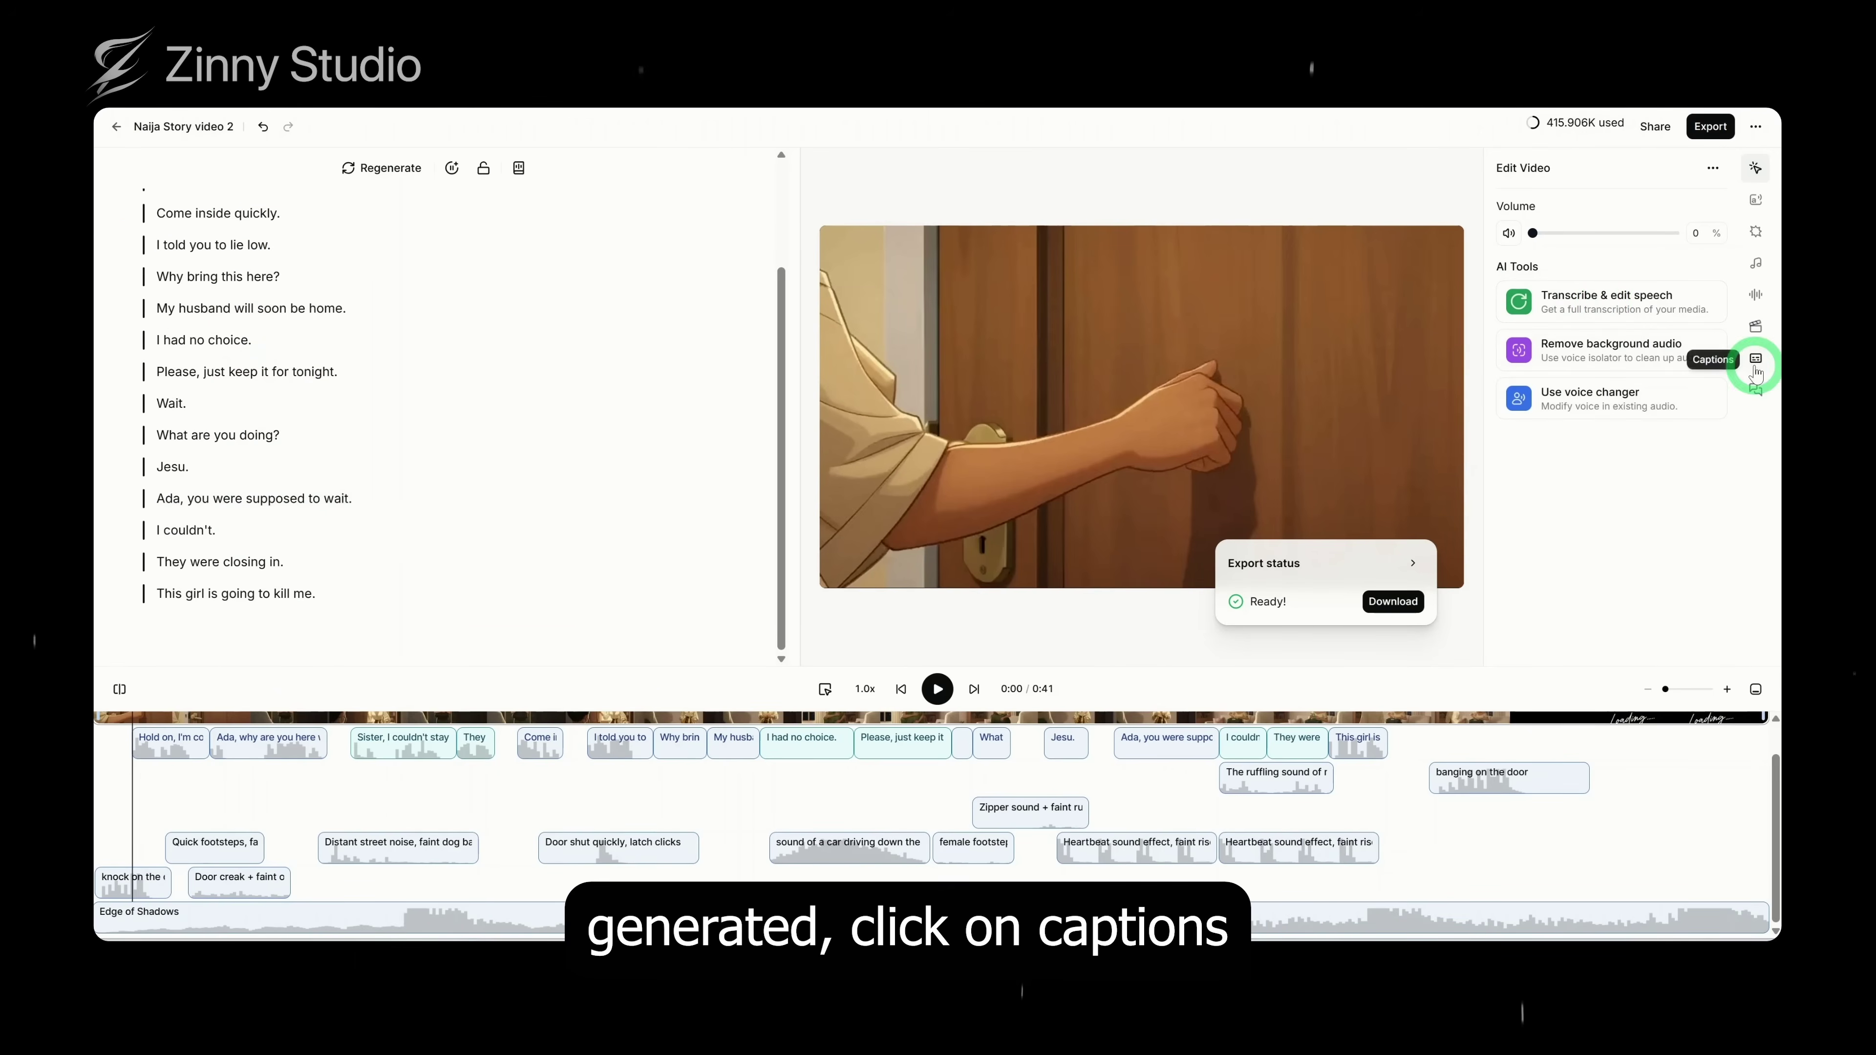
scroll(1686, 376, down, 4)
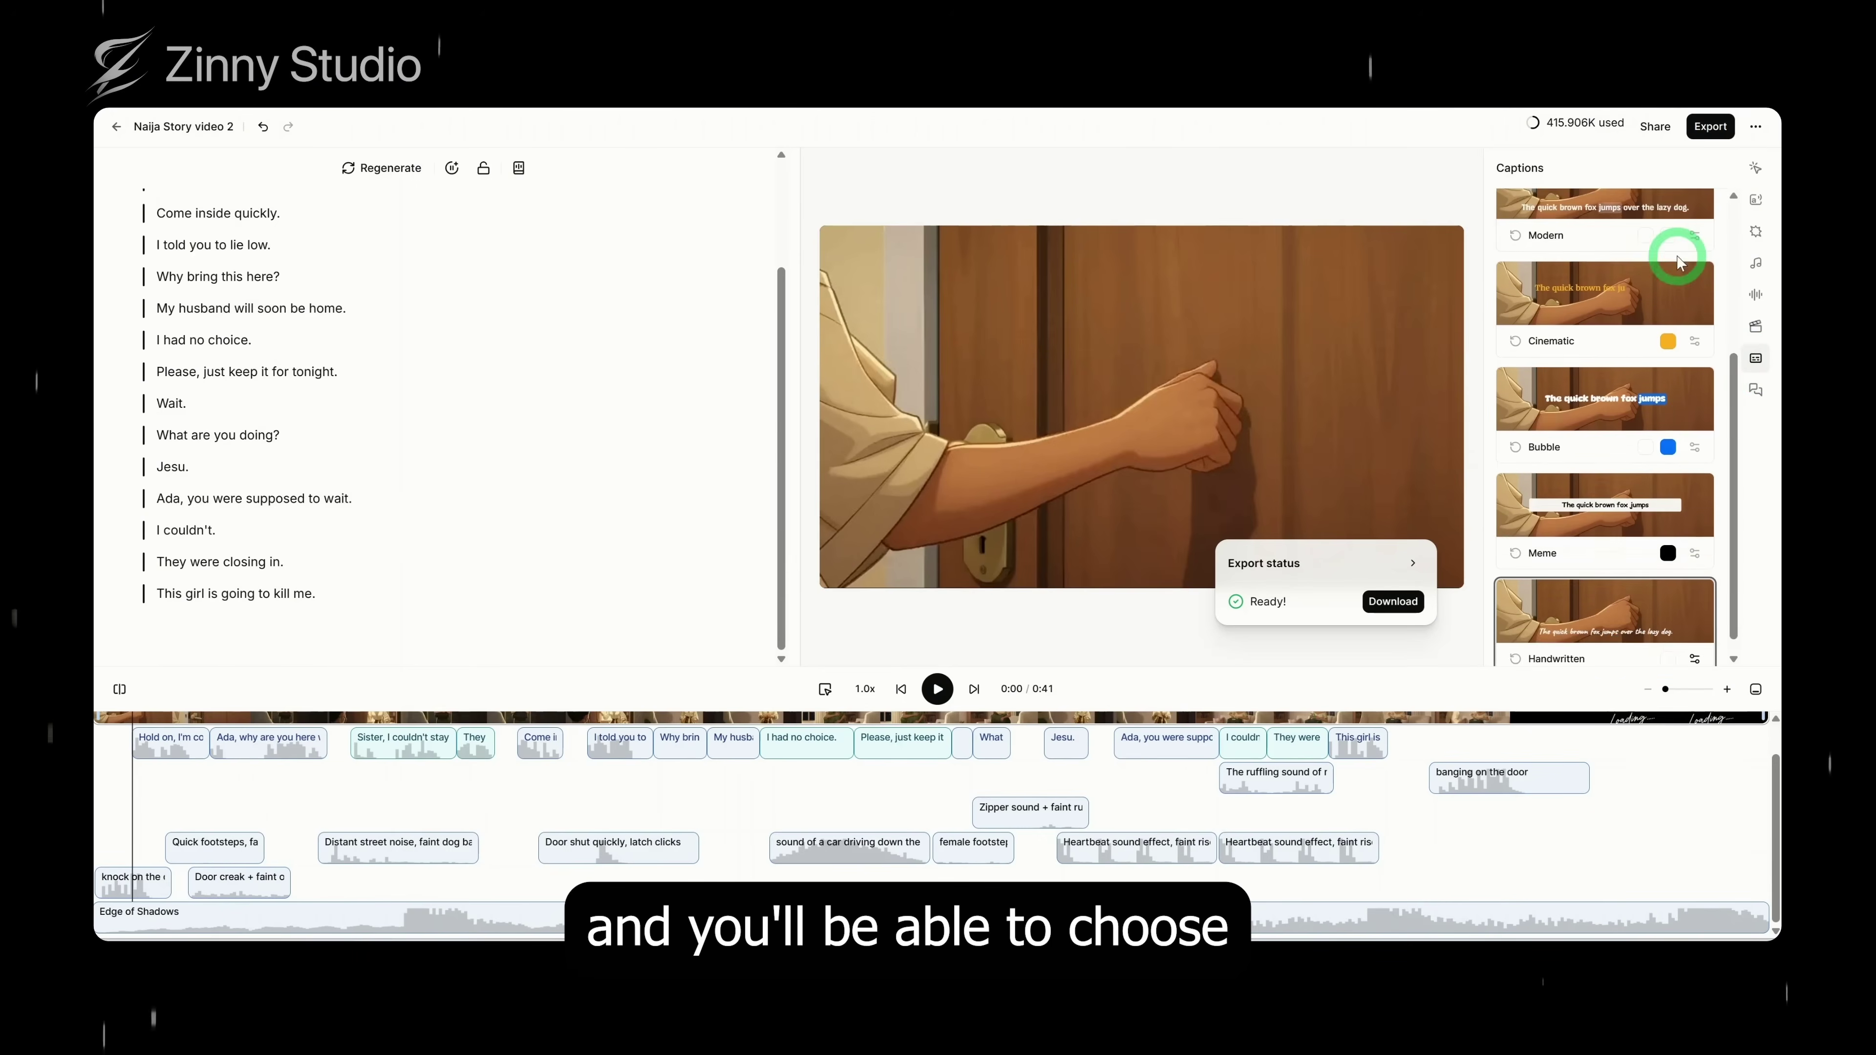
click(1621, 606)
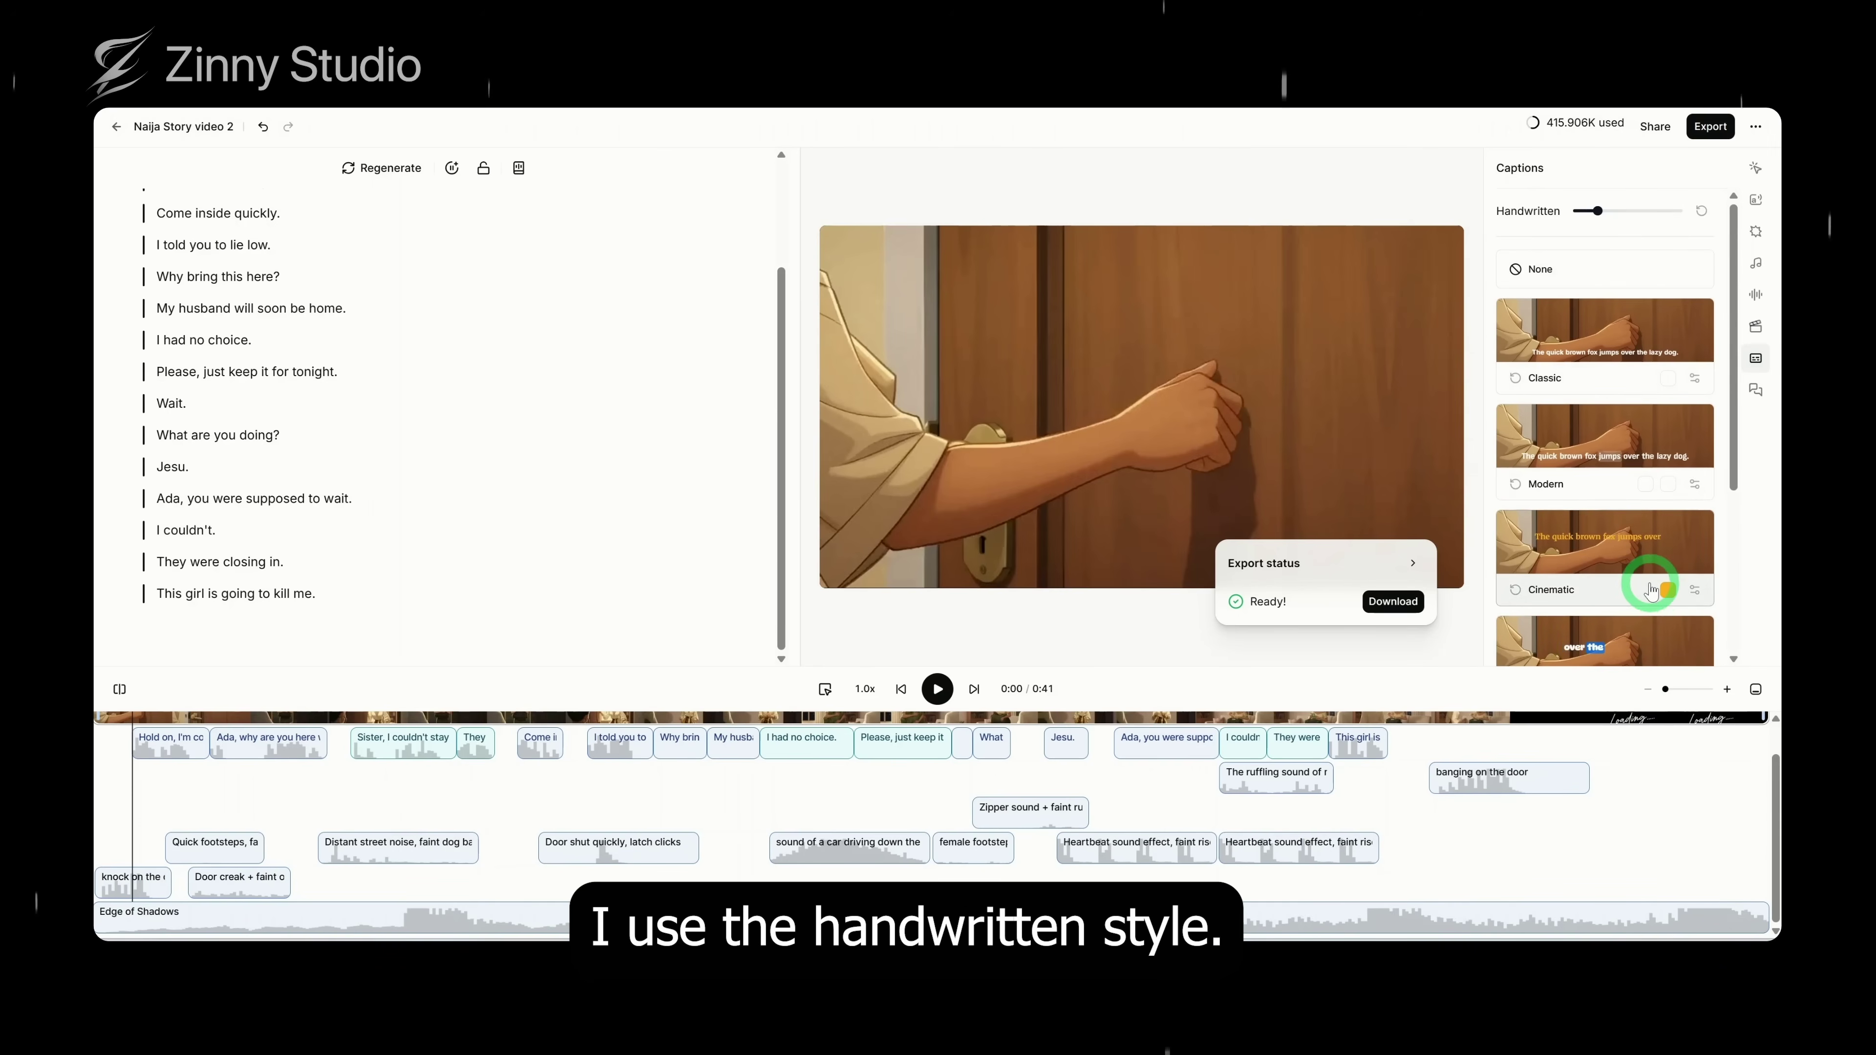
click(1108, 565)
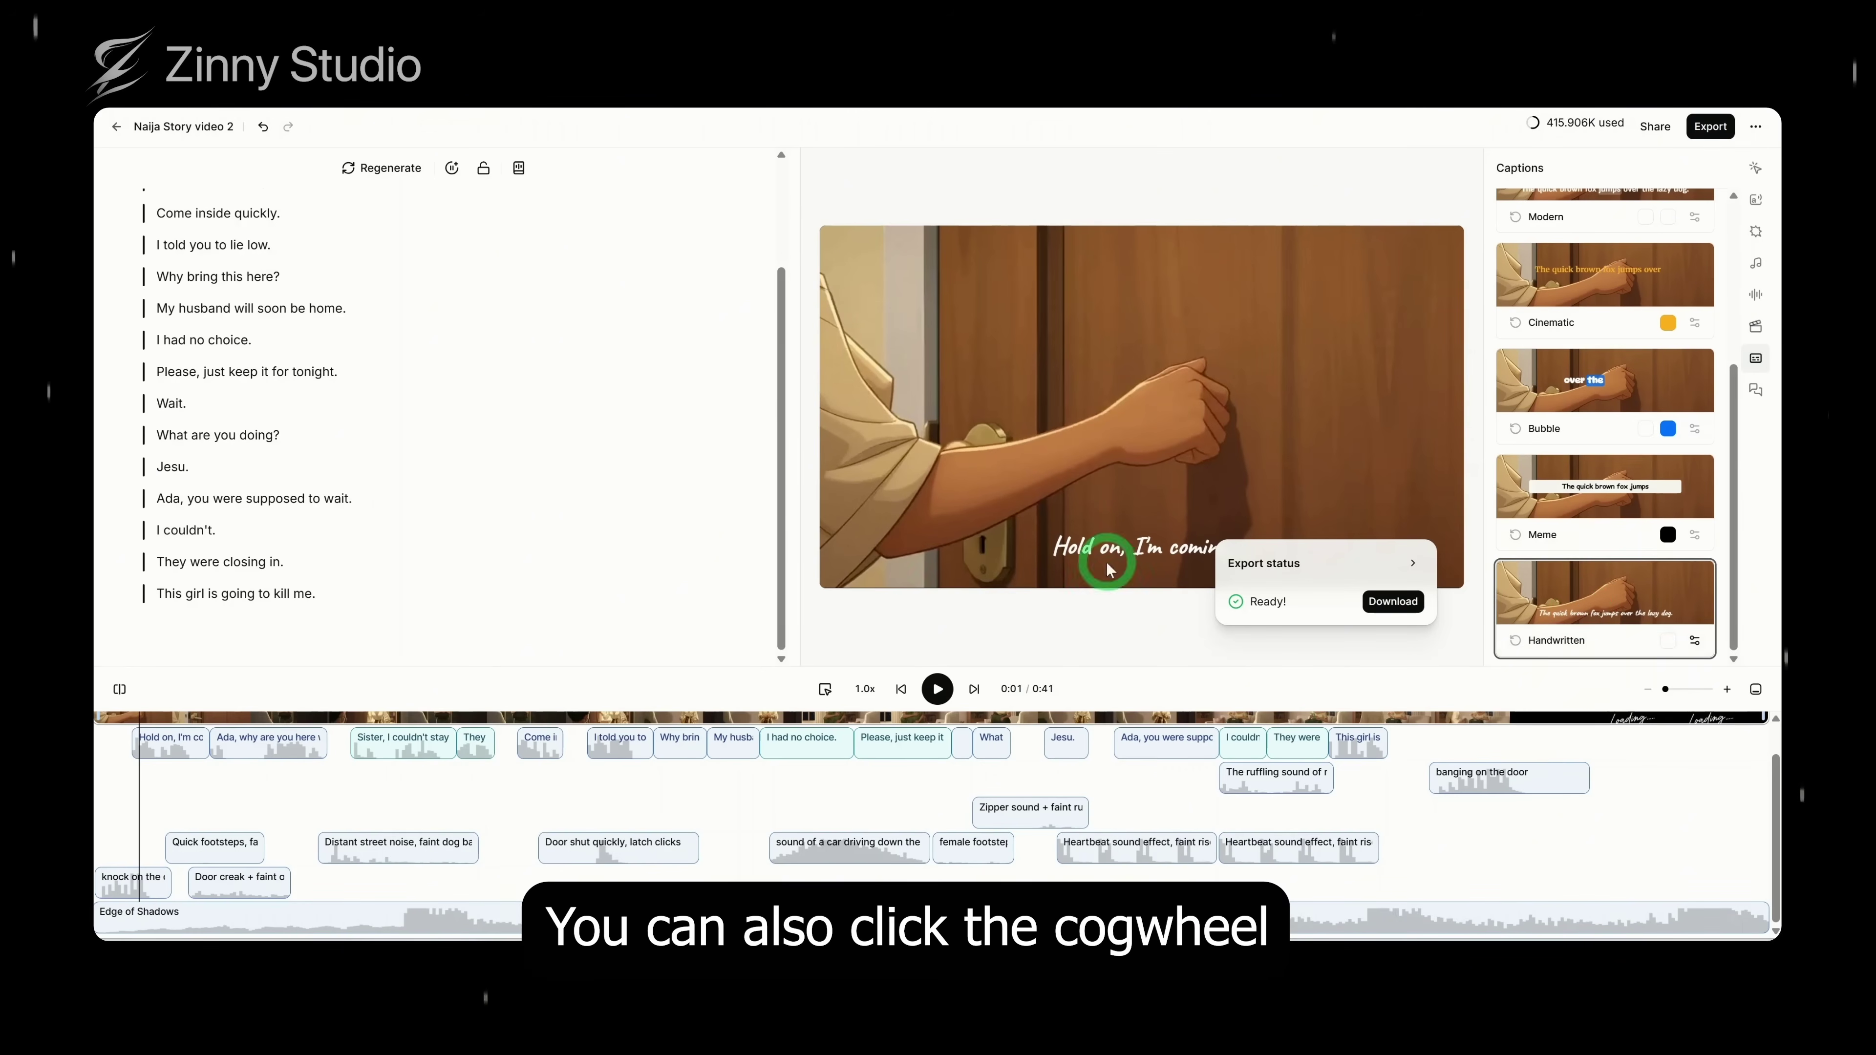
Collapse the export status and examine the Handwritten caption settings for text, background, word highlights and layout.
click(1694, 640)
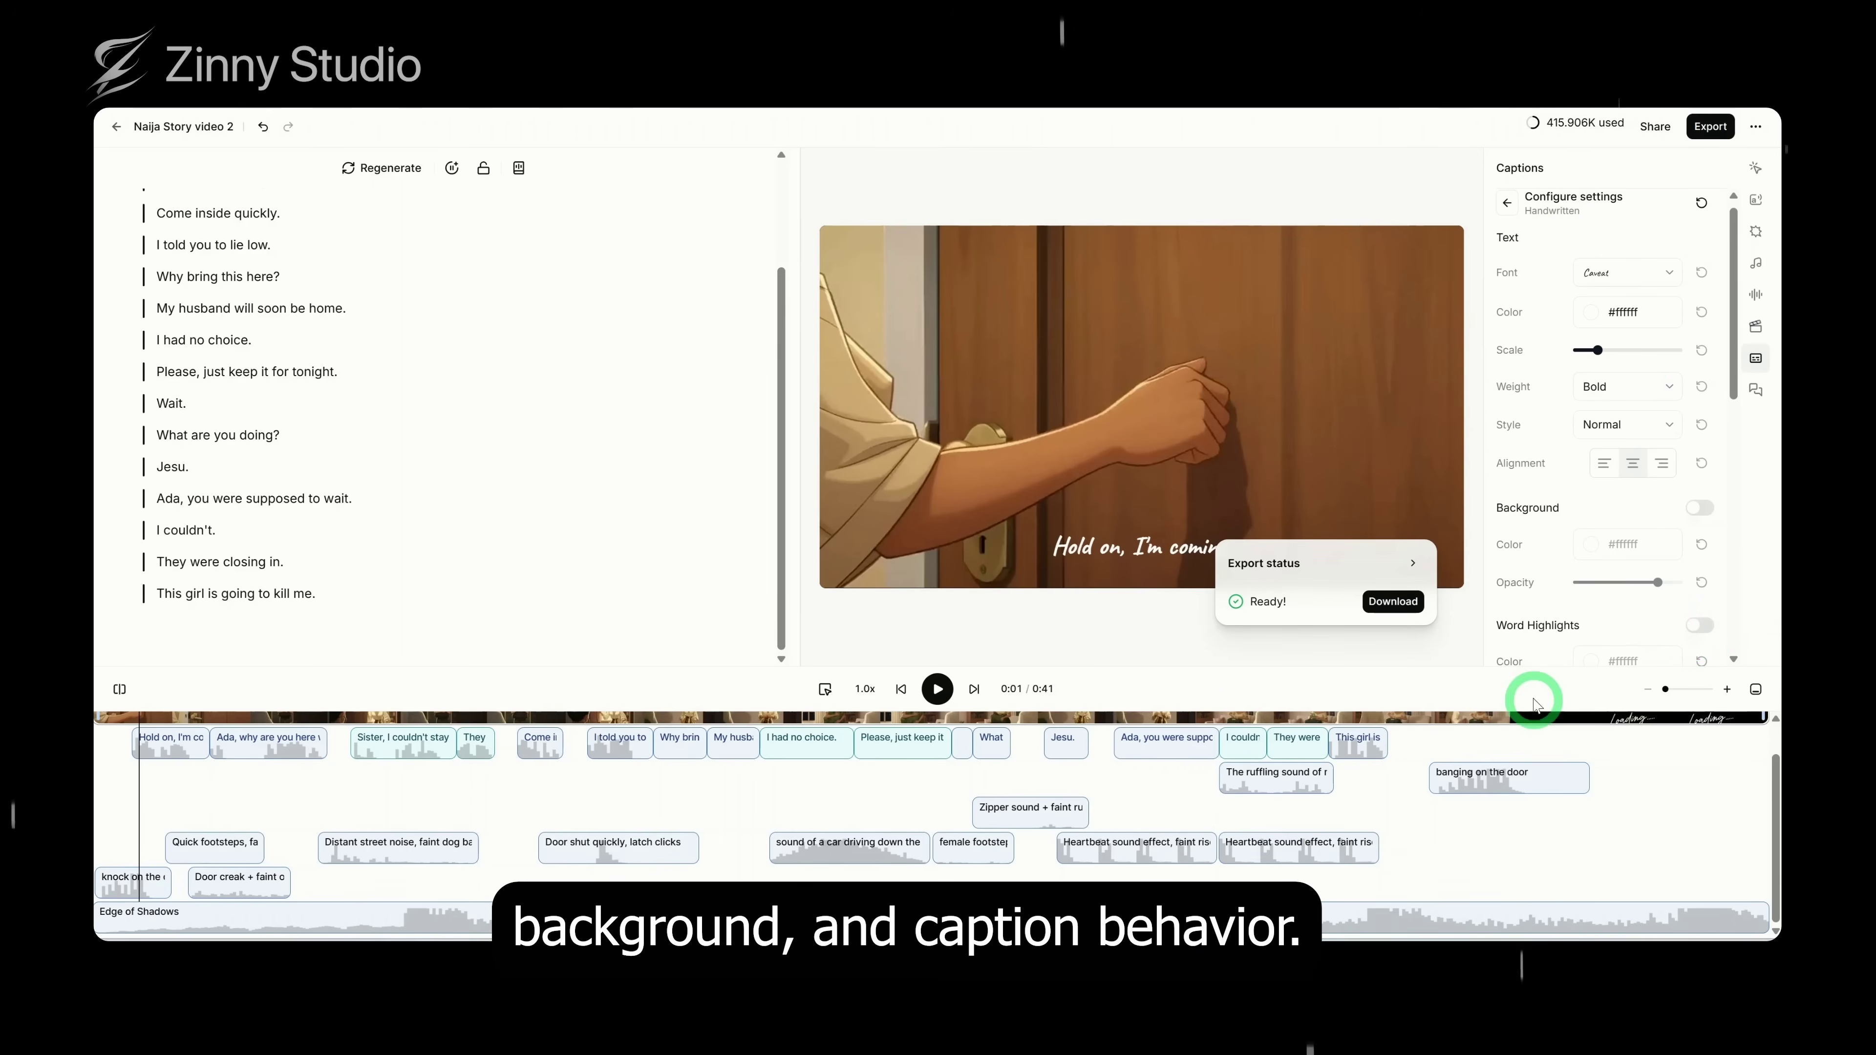
click(1413, 566)
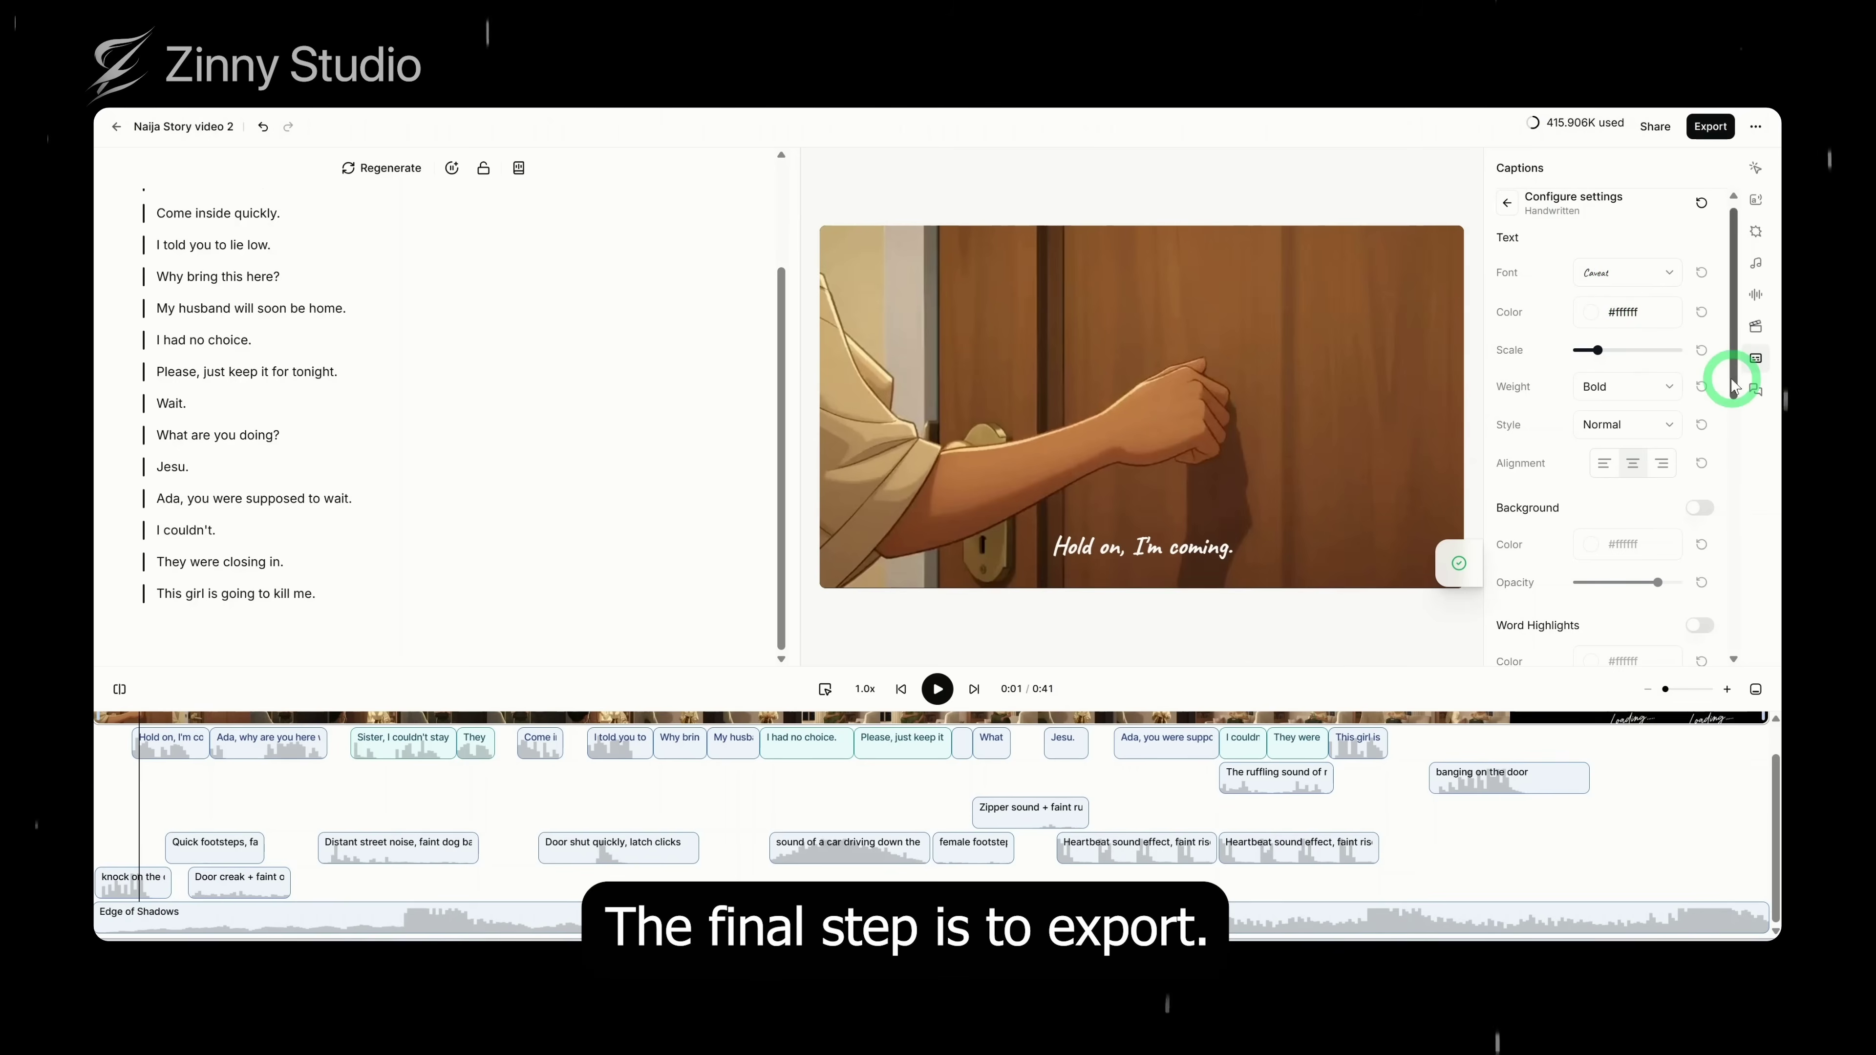
scroll(1634, 399, down, 1)
scroll(1635, 400, down, 5)
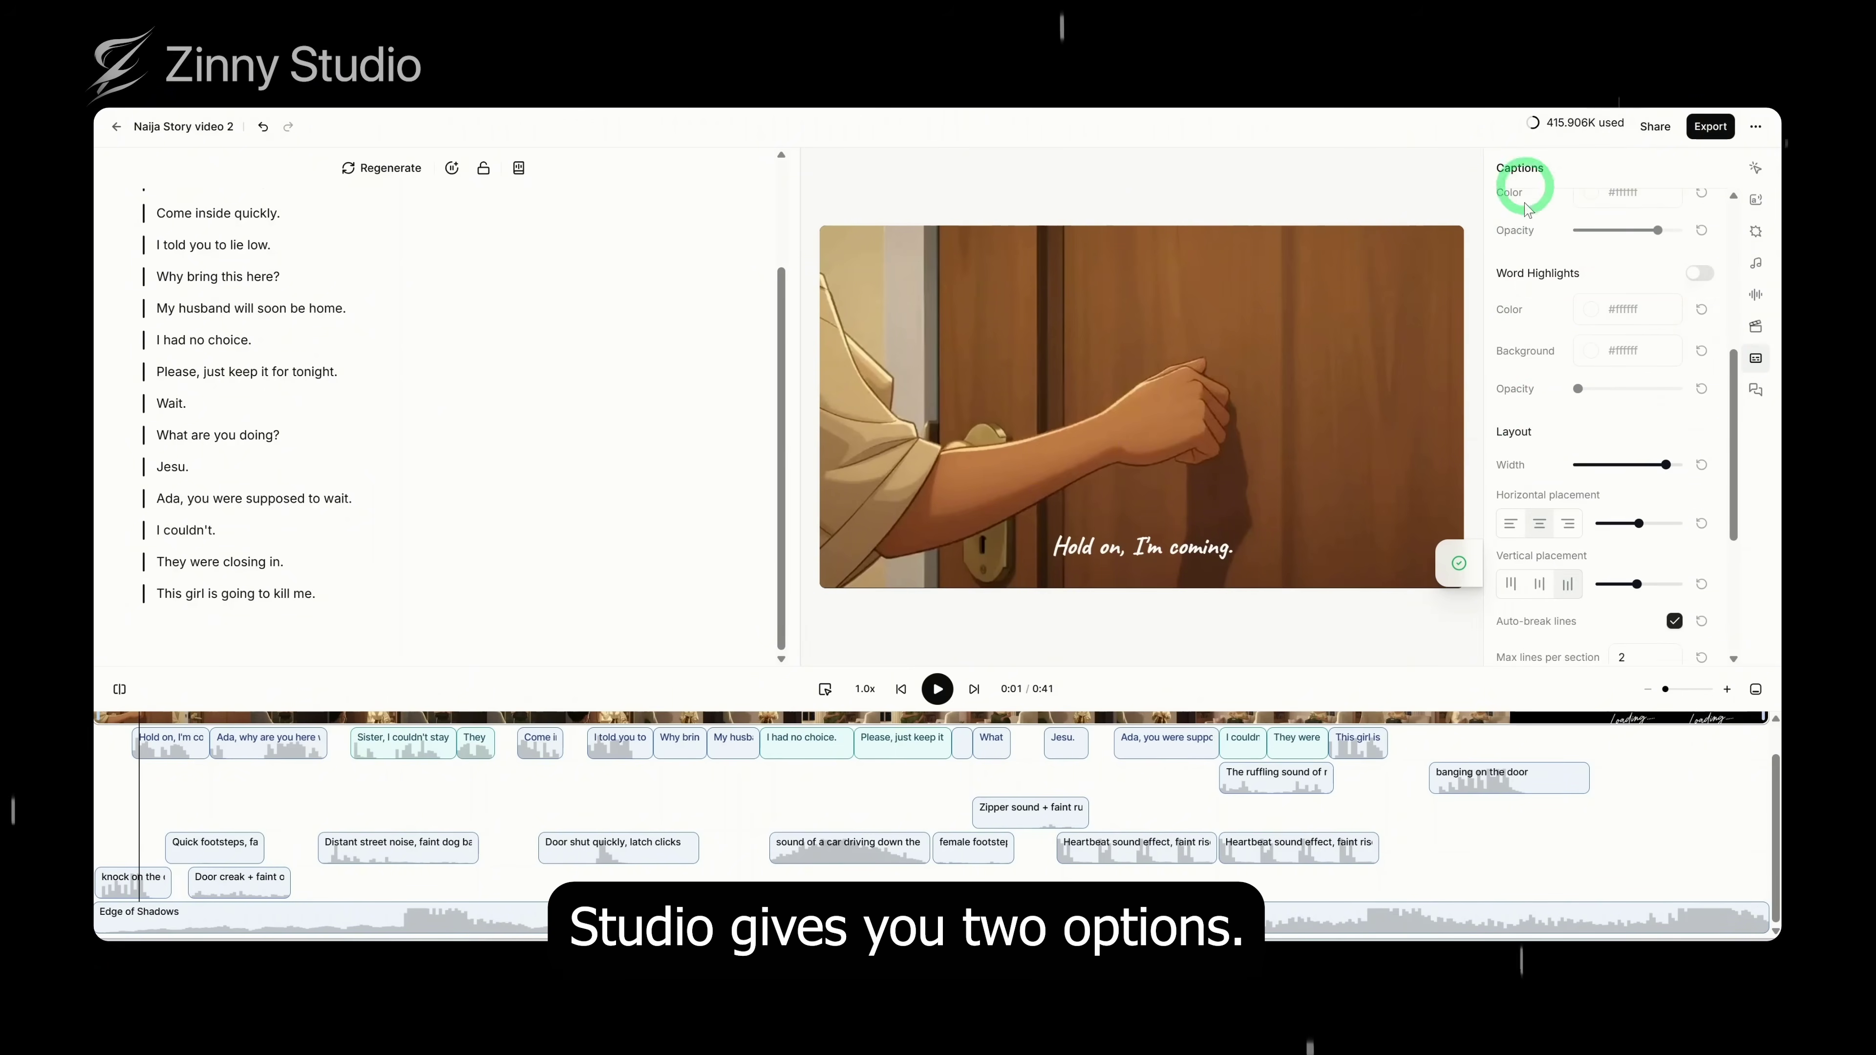
Set the project export to the Audio media type as a single MP3 file.
click(1710, 130)
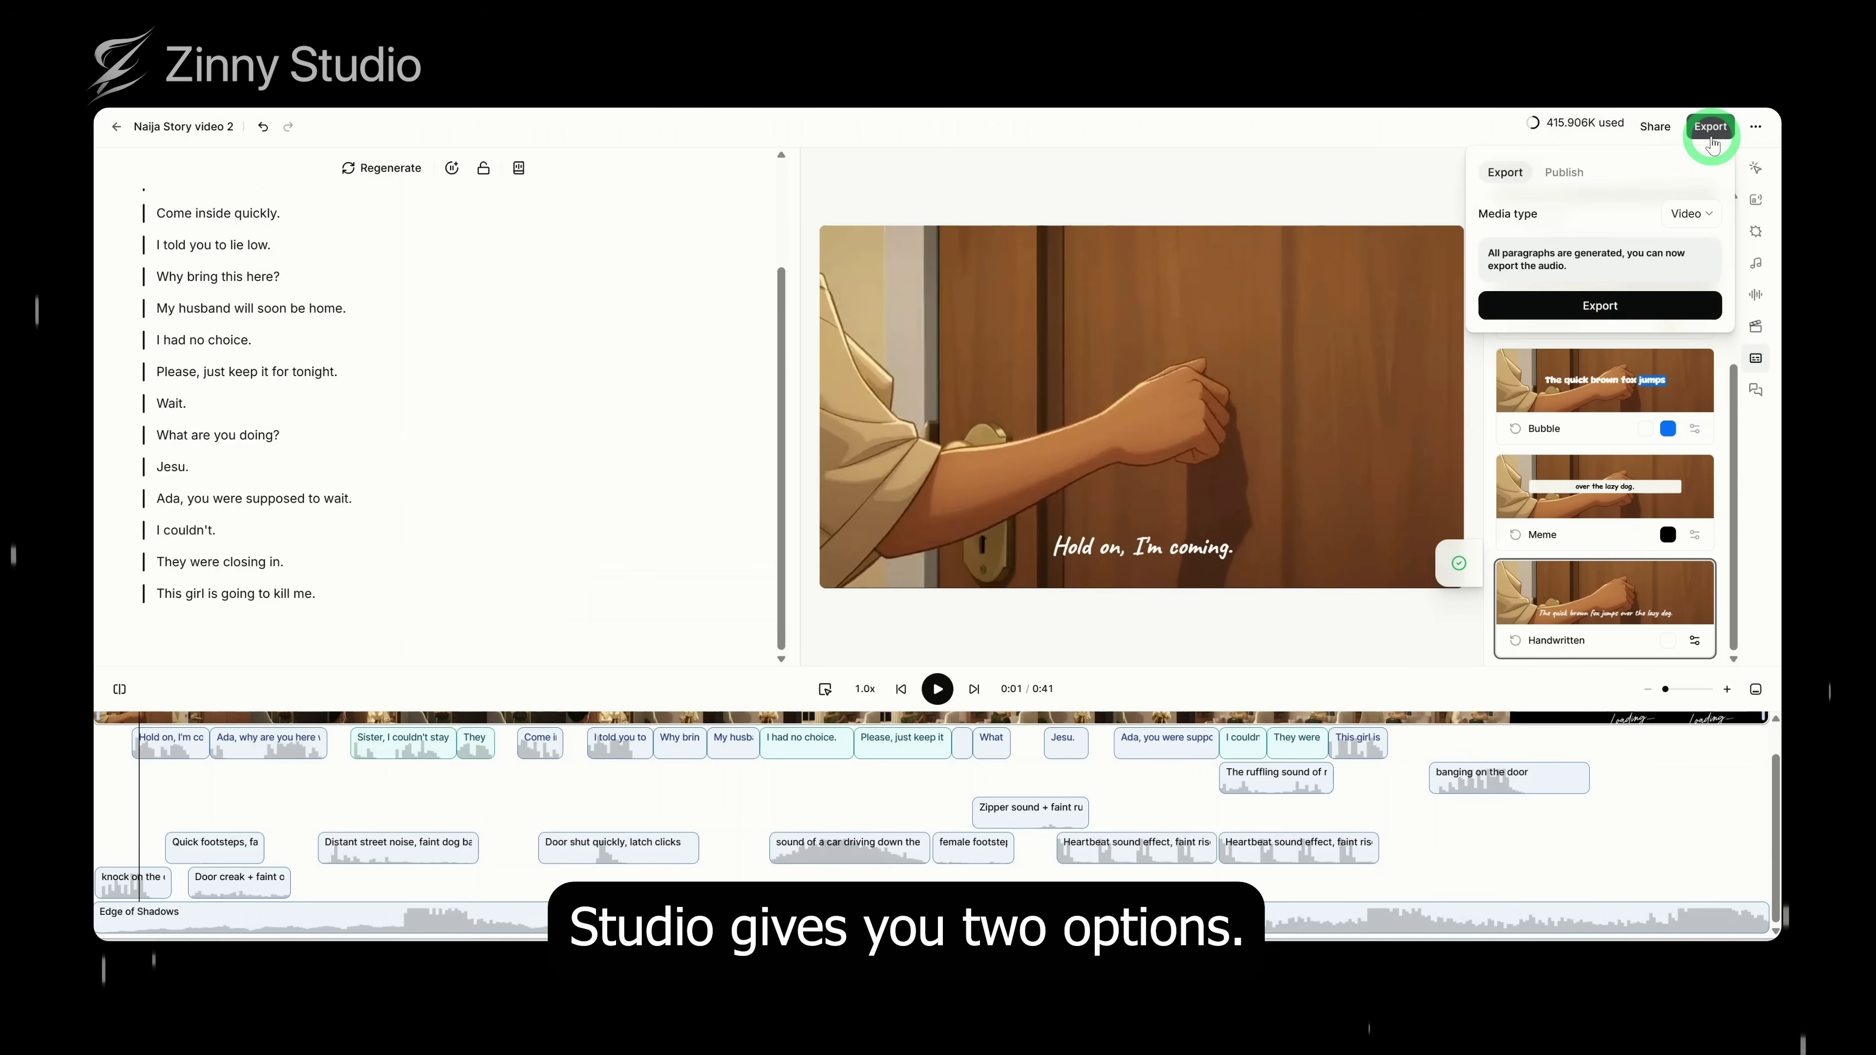
click(1699, 214)
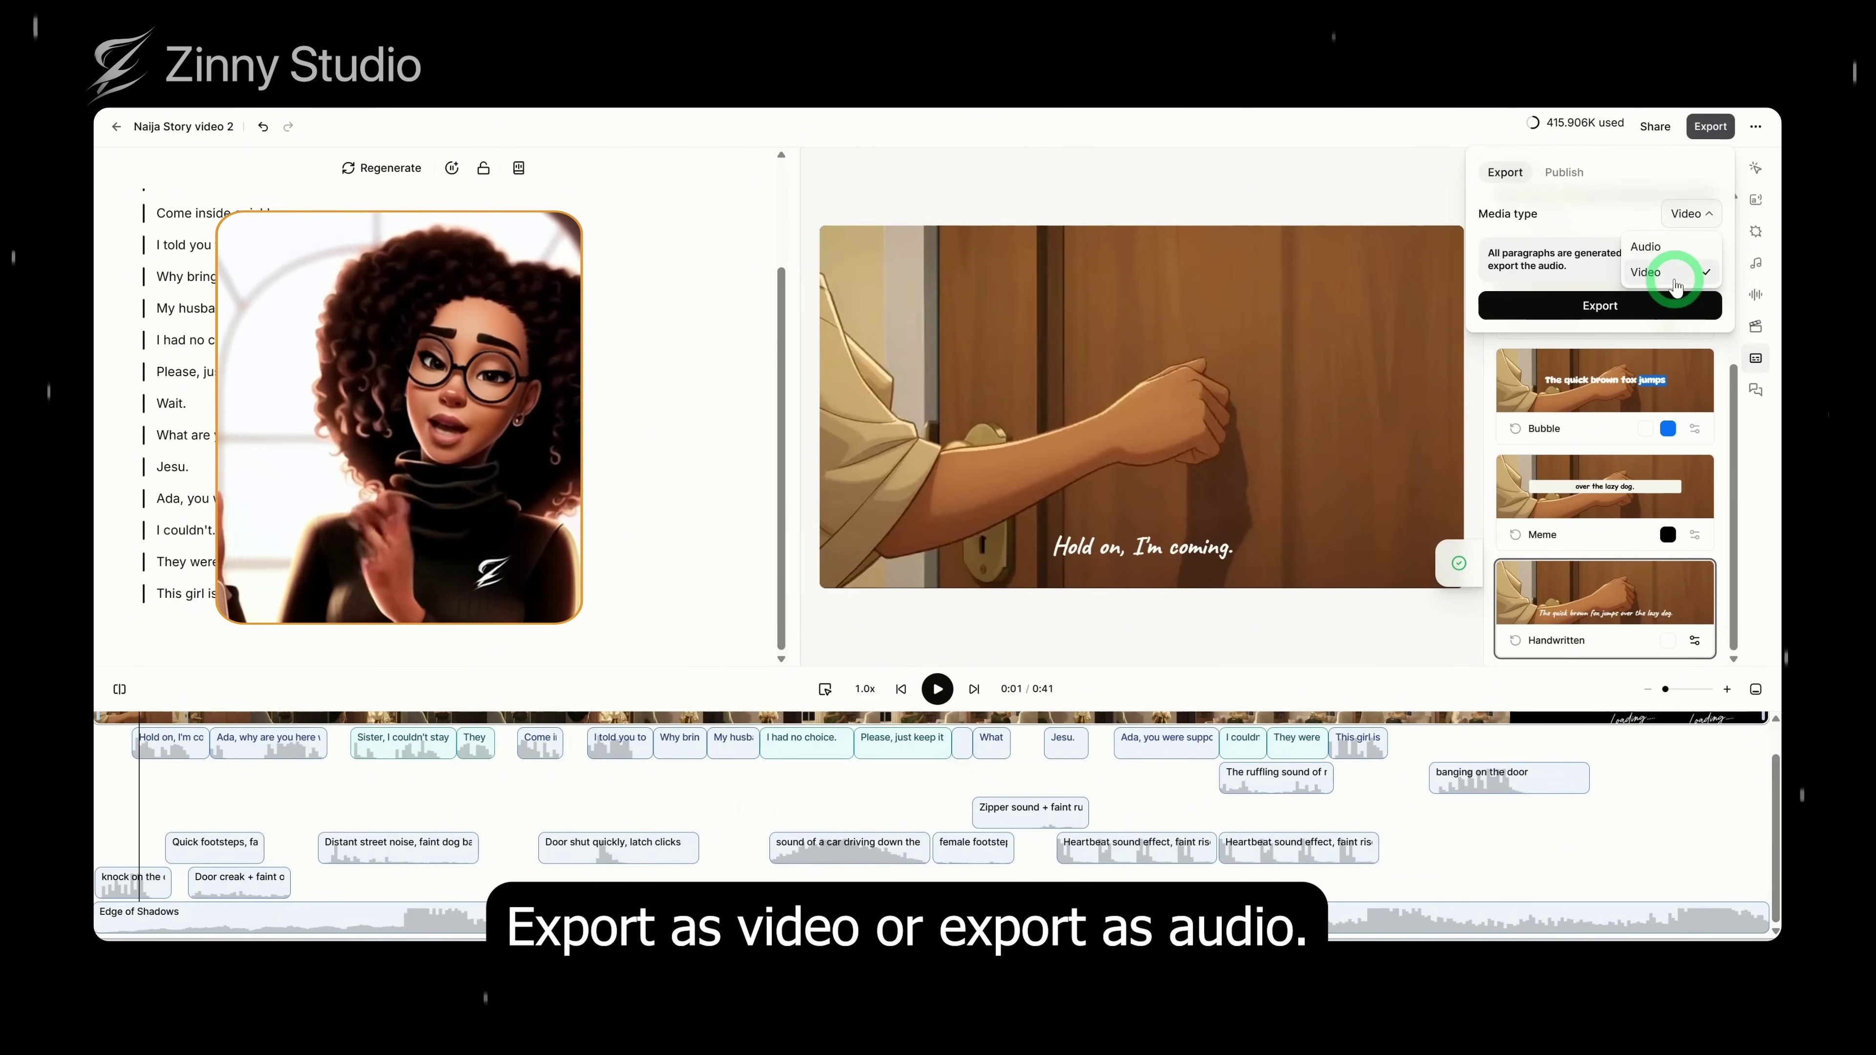
click(1676, 277)
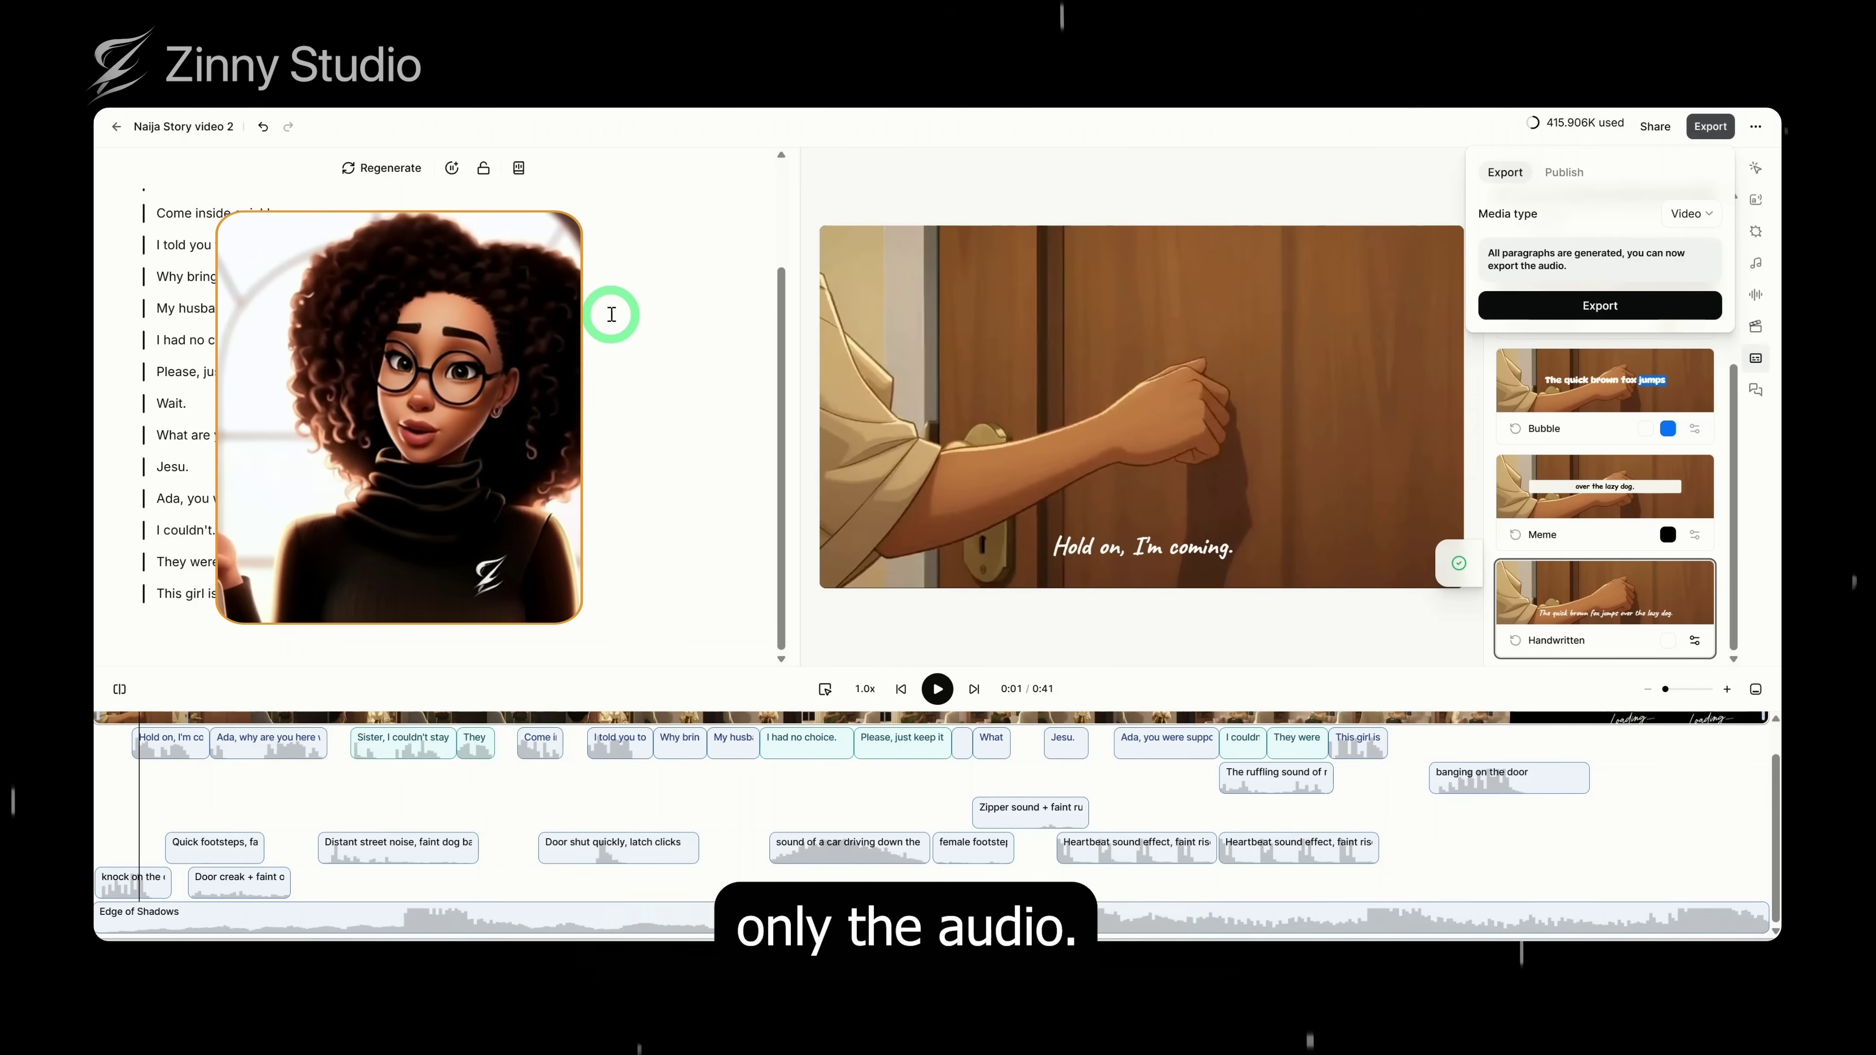
click(1662, 315)
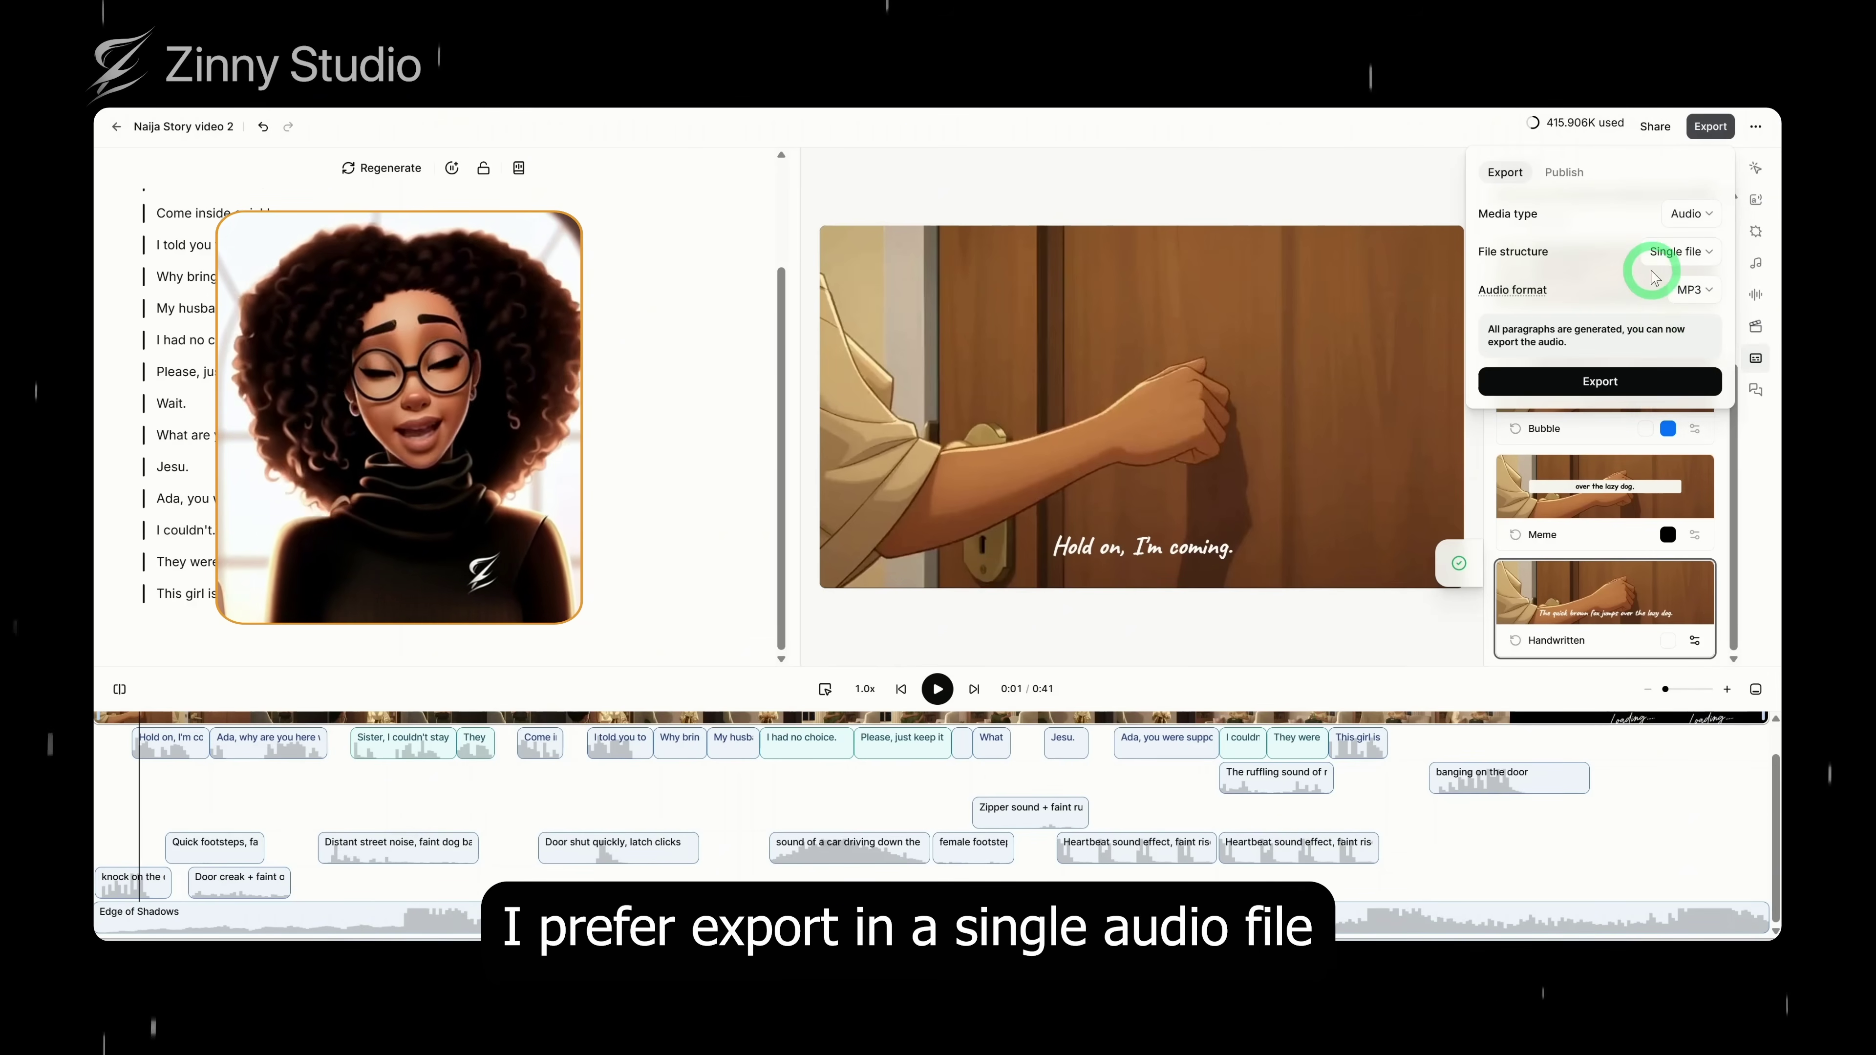
click(1671, 252)
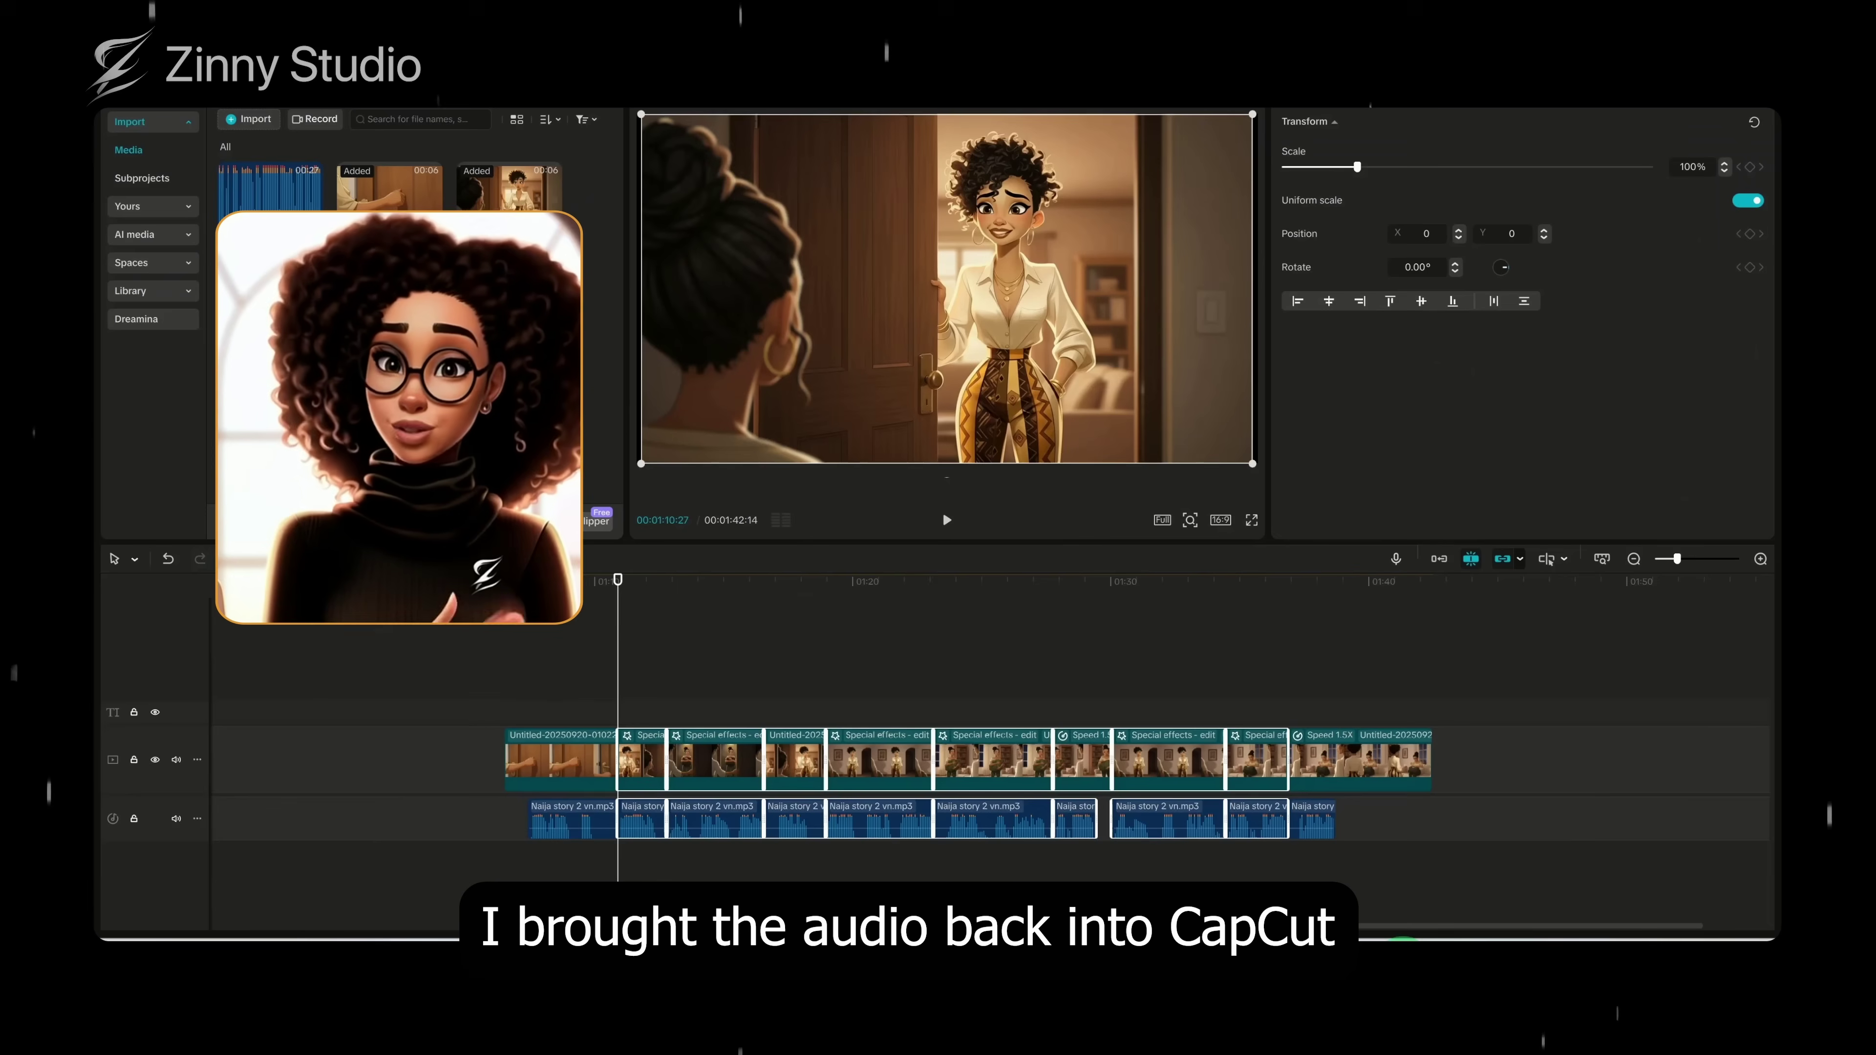
Switch to CapCut and review the edited sequence with ElevenLabs_Naija_Story_video_2.mp3, moving the playhead to the text clip at its end.
click(662, 678)
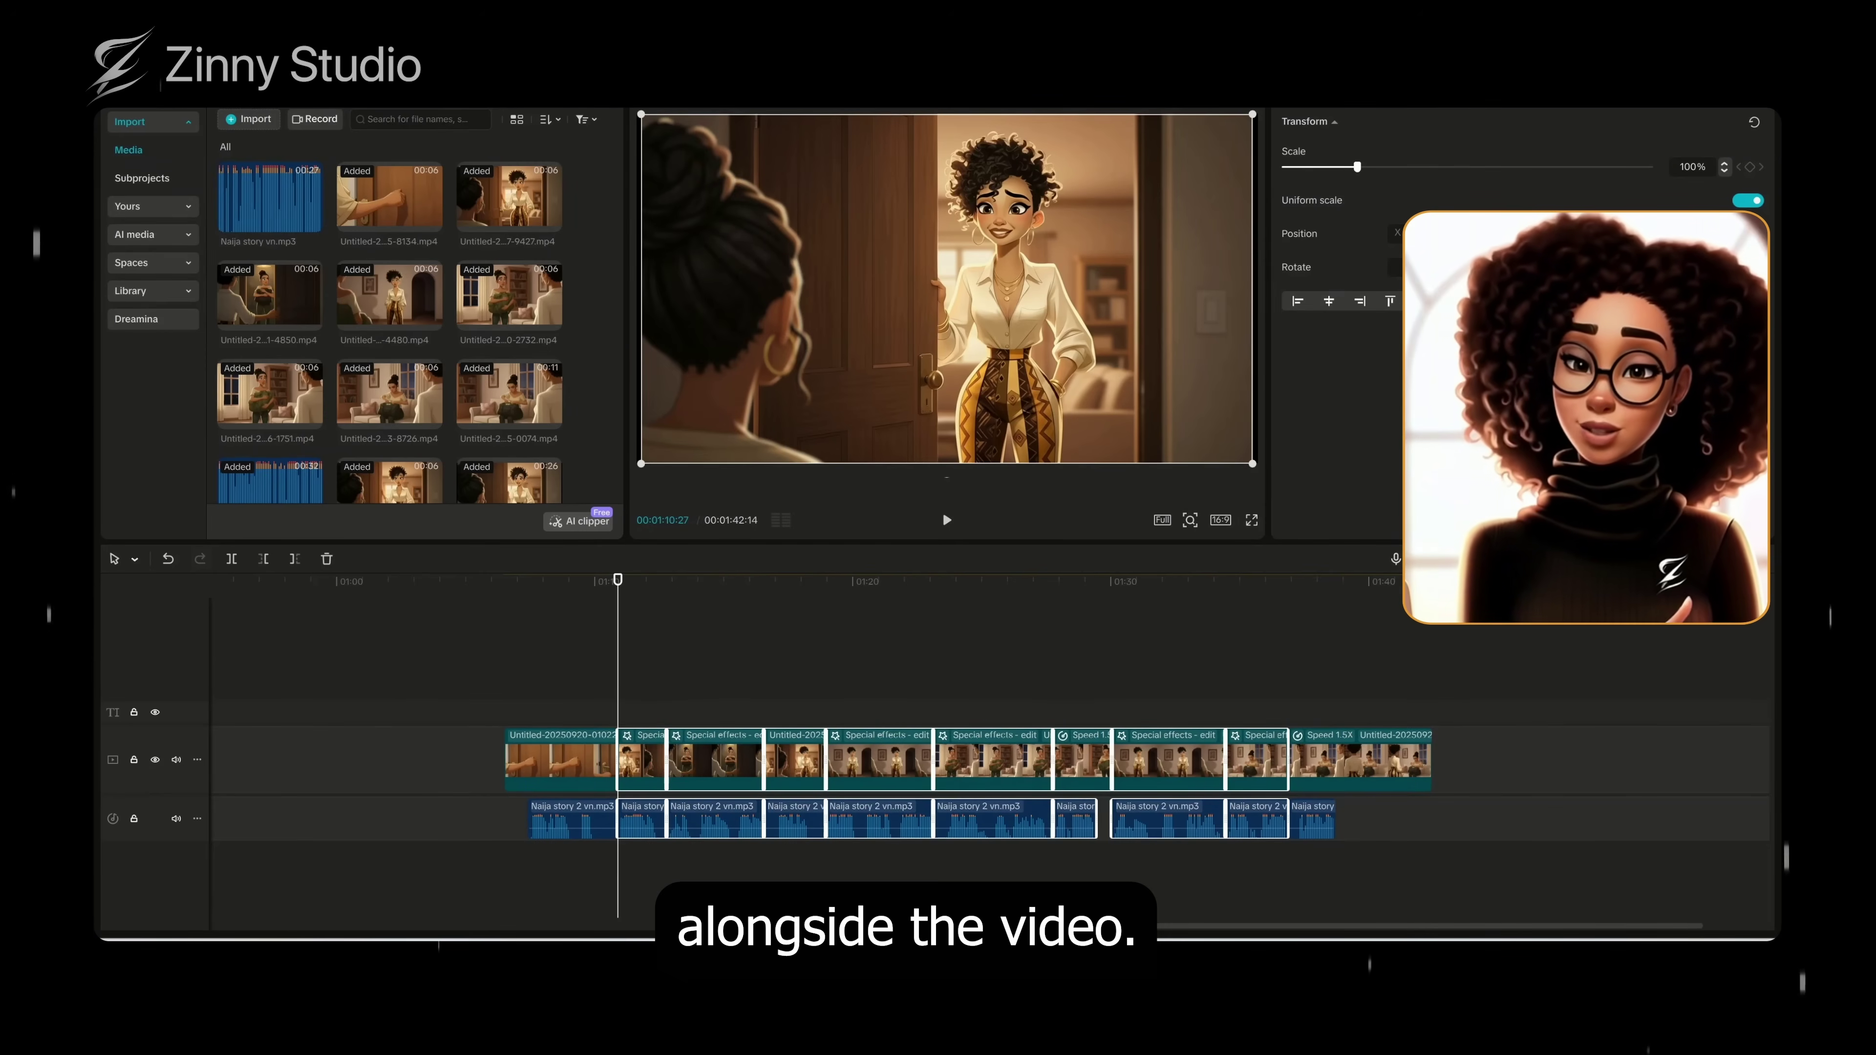
key(ctrl+minus)
click(712, 637)
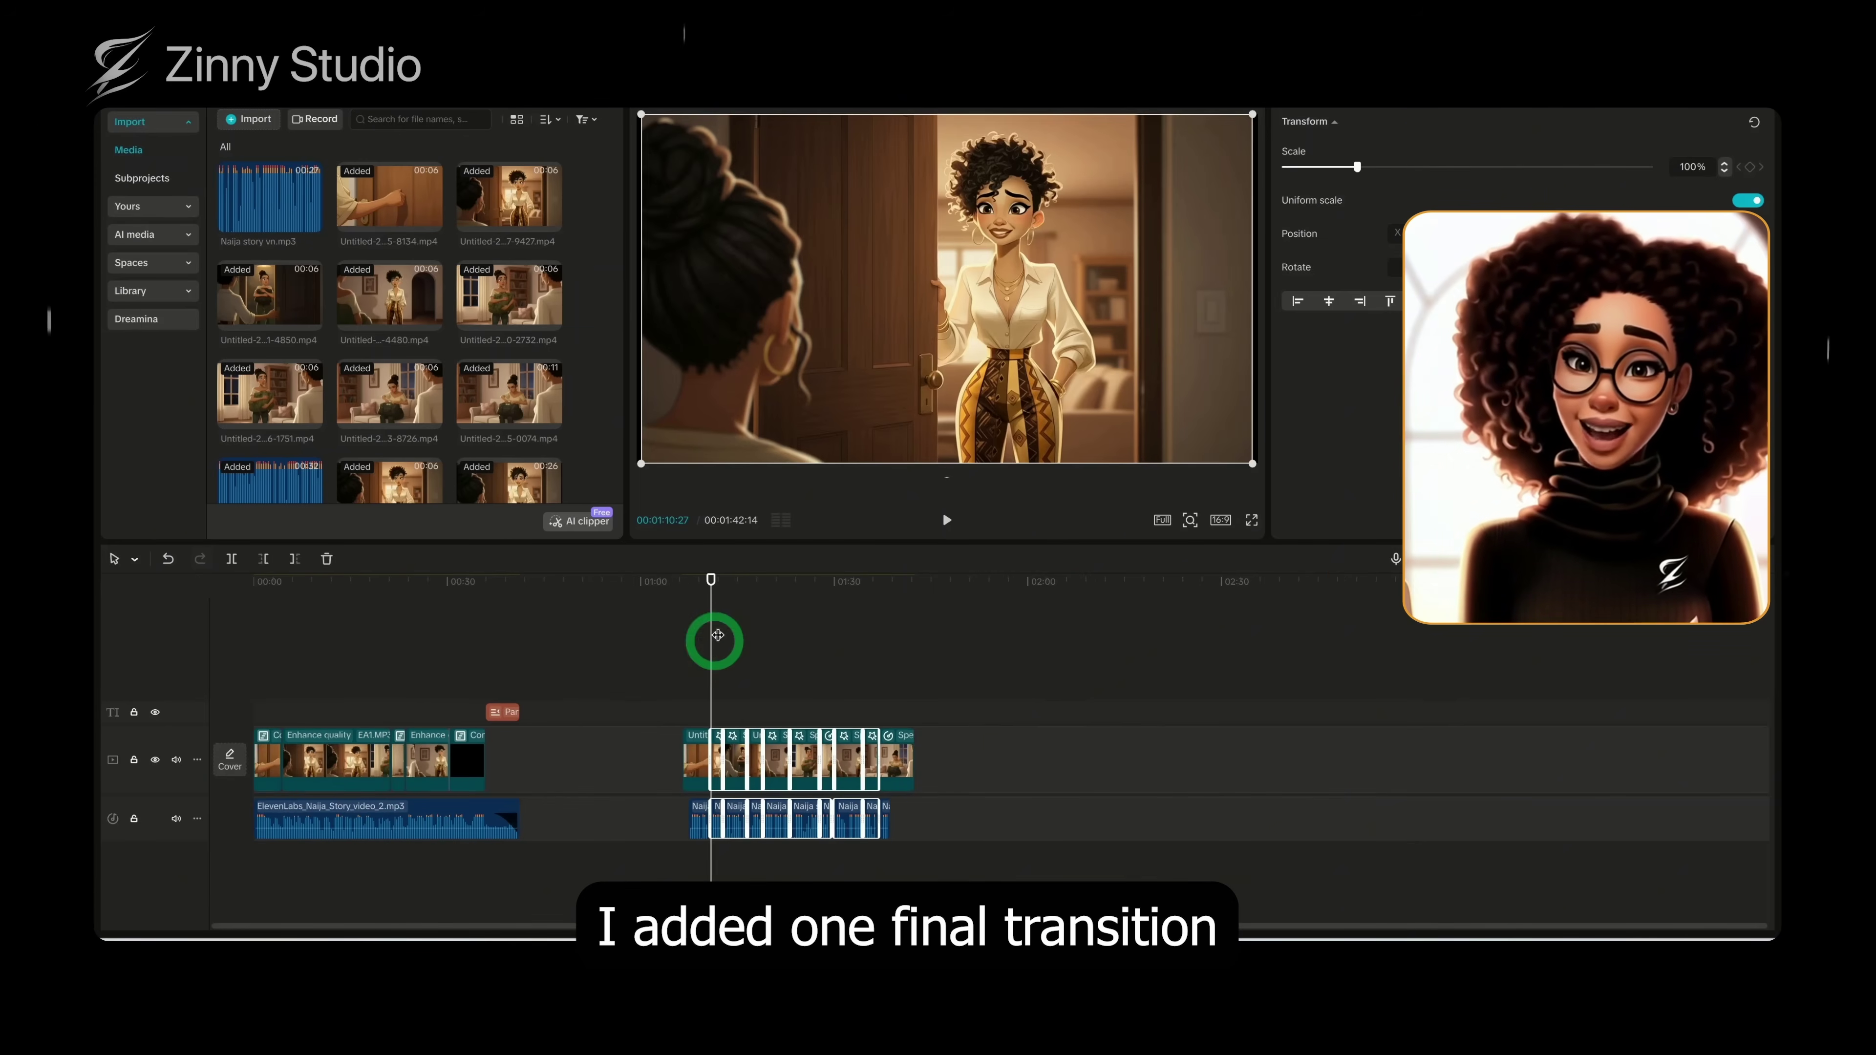
click(378, 665)
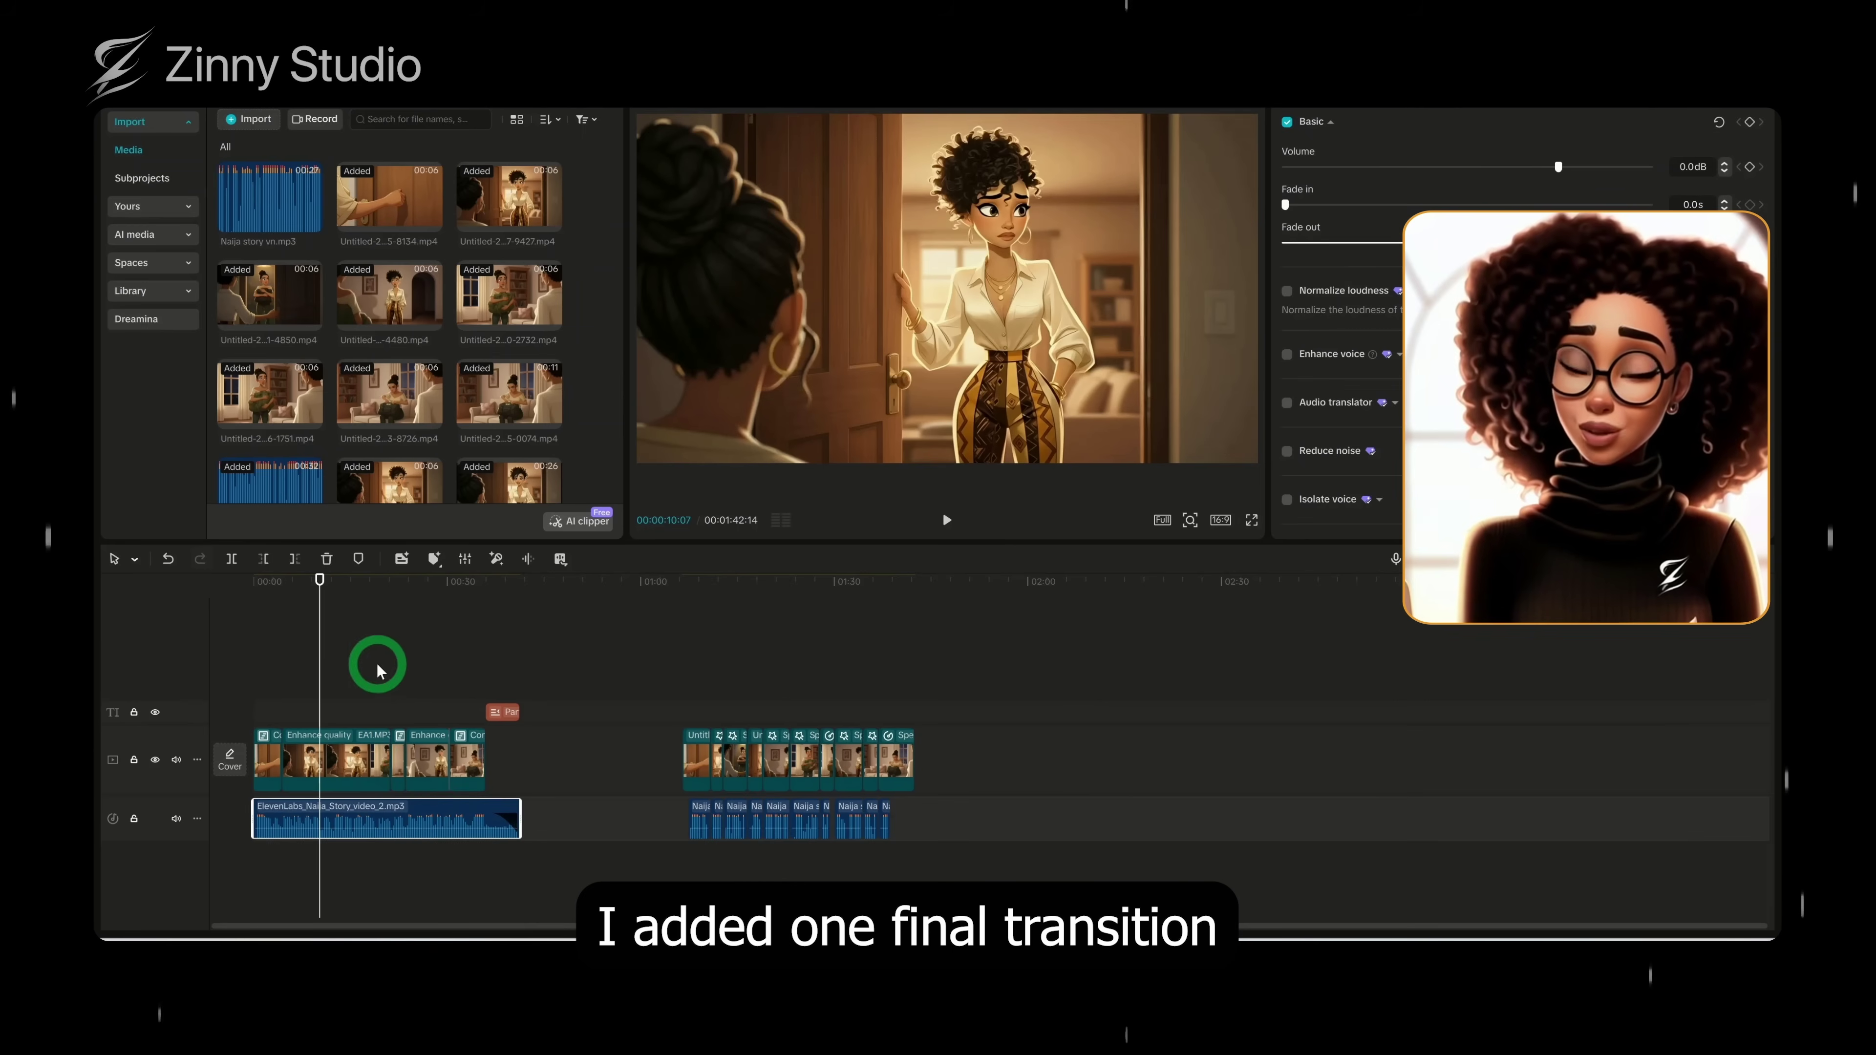
click(320, 581)
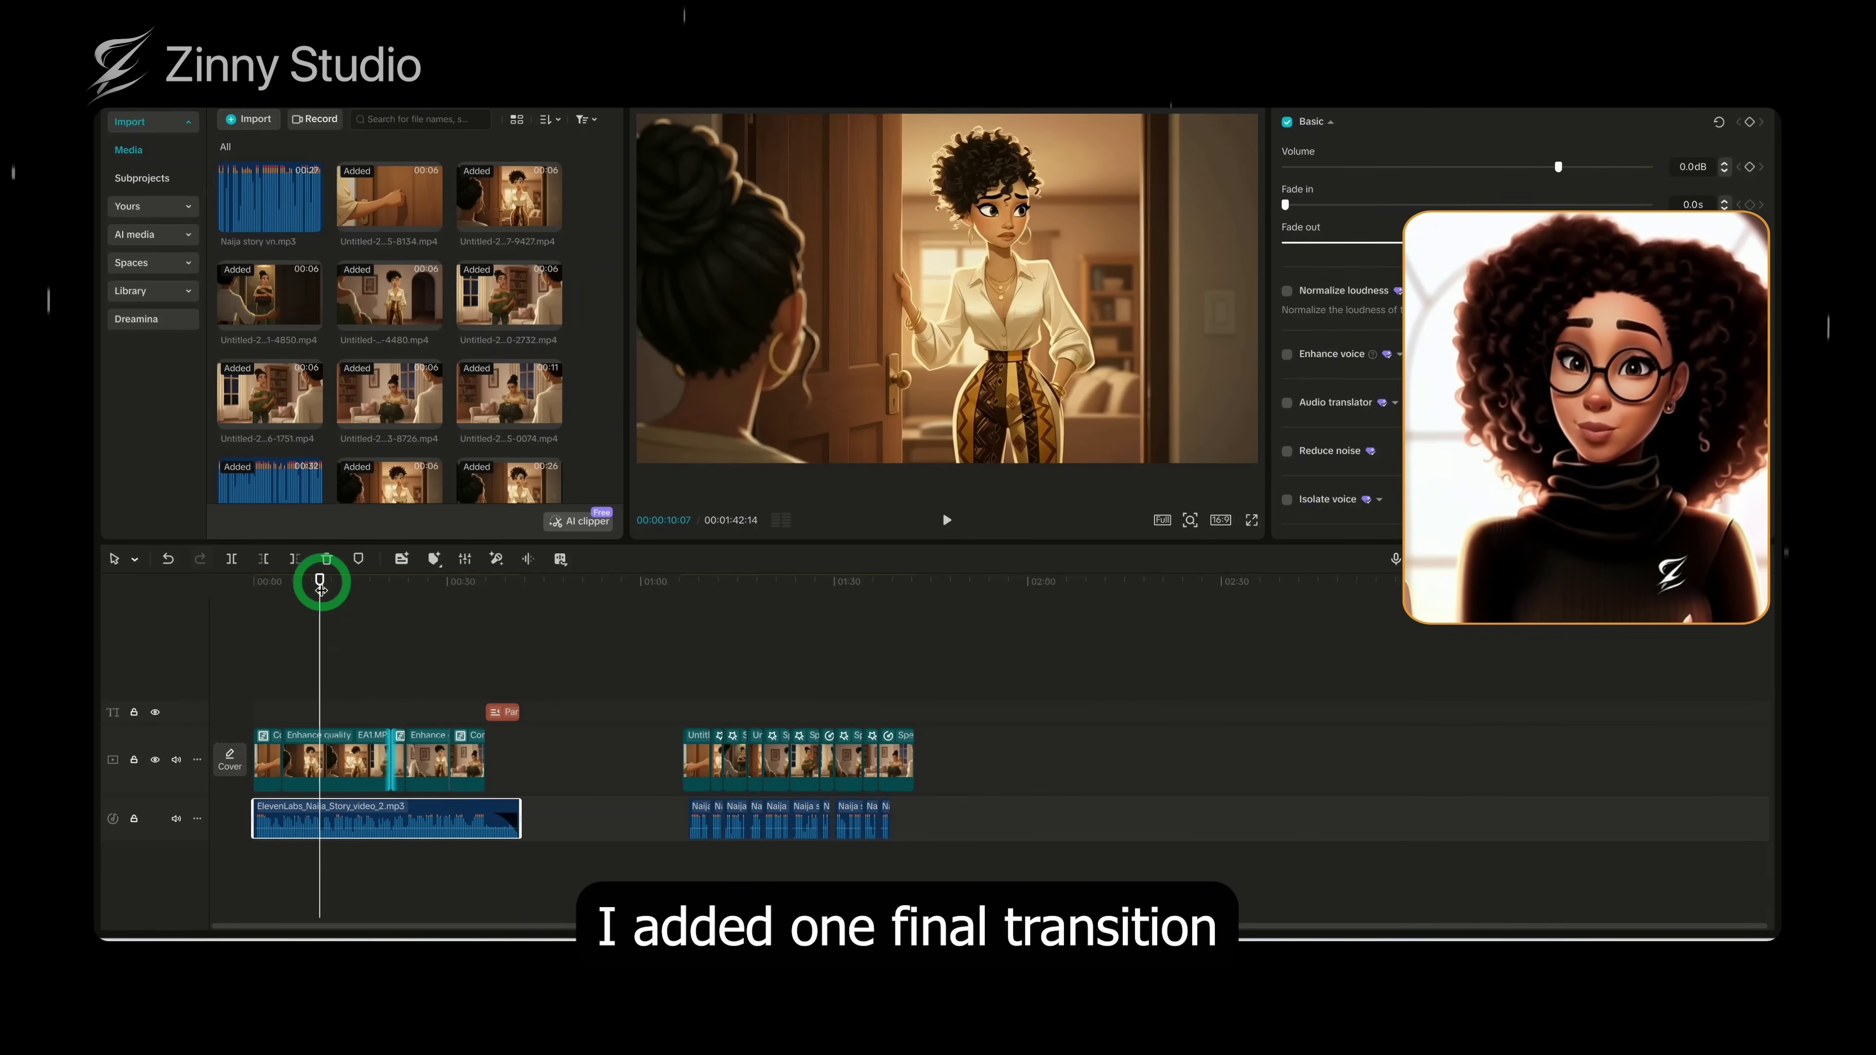
drag(320, 588, 505, 577)
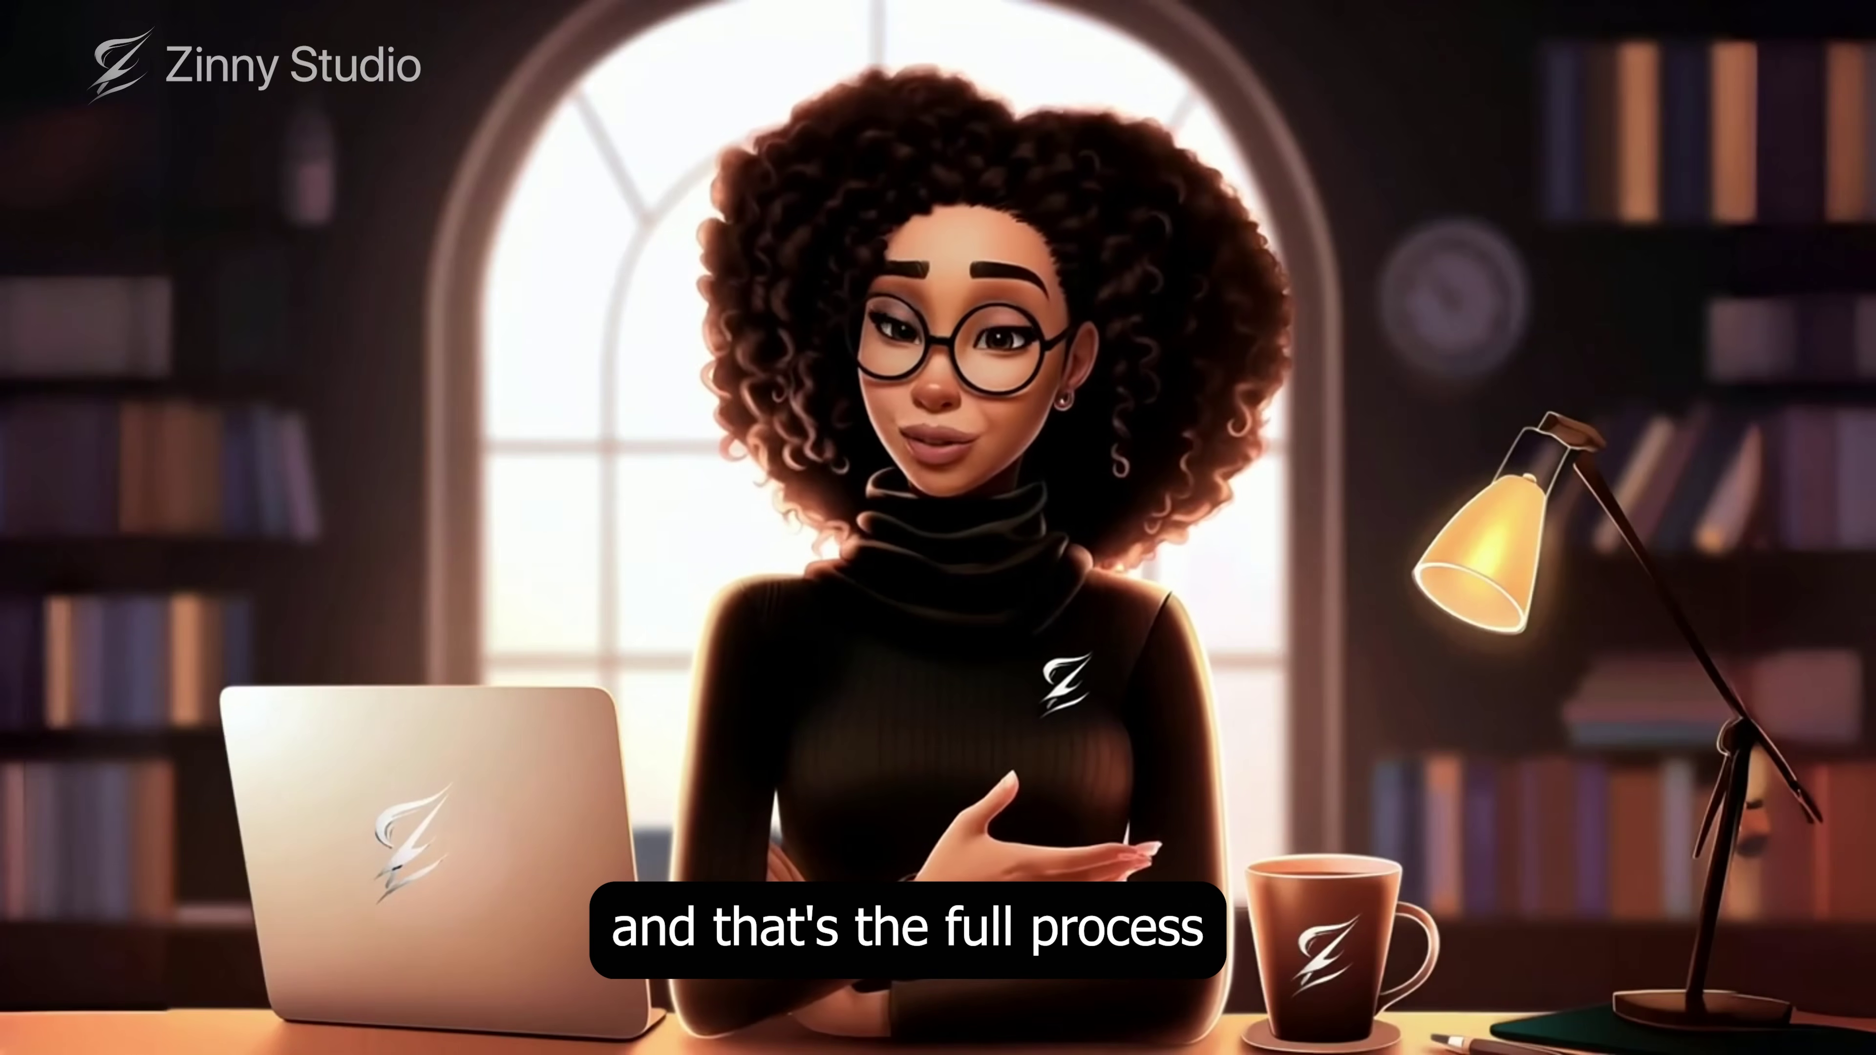